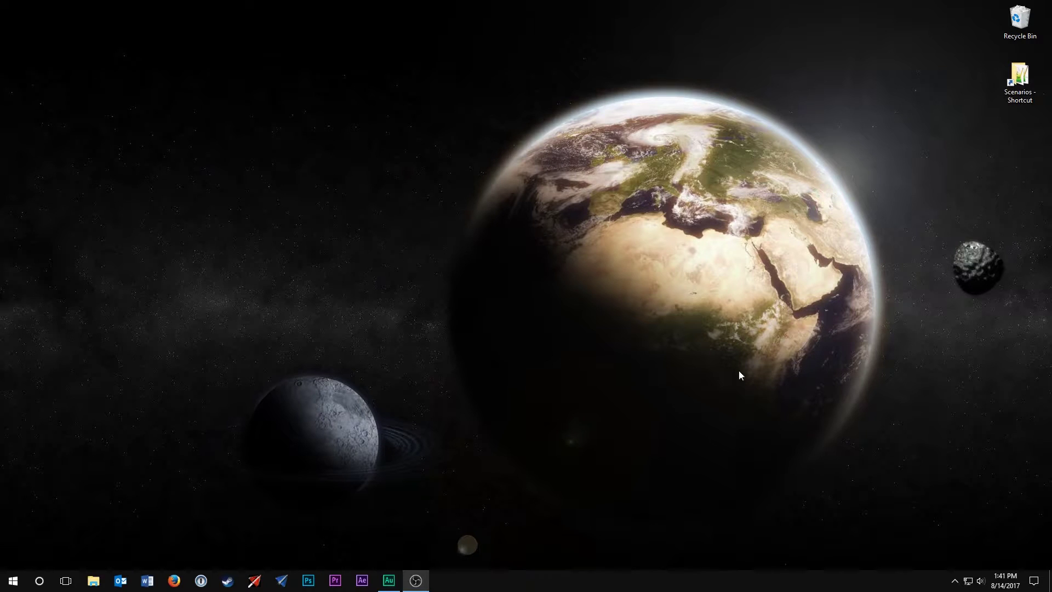
# Open the Orbiter Server launchpad and check the activated plugin modules, down to ScnEditor under Tools and dialogs.
pyautogui.click(281, 580)
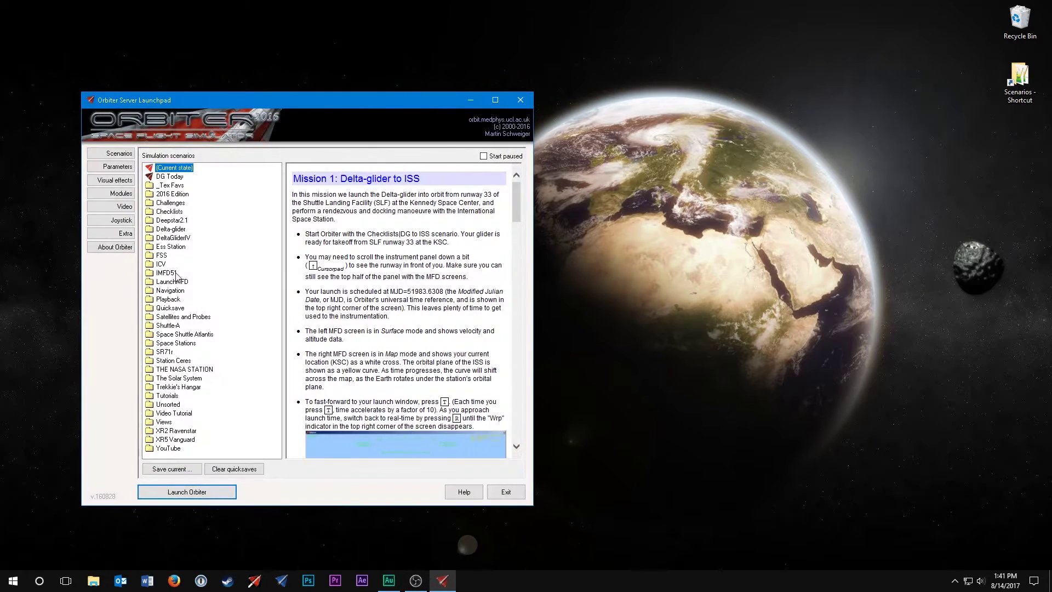
pyautogui.click(168, 186)
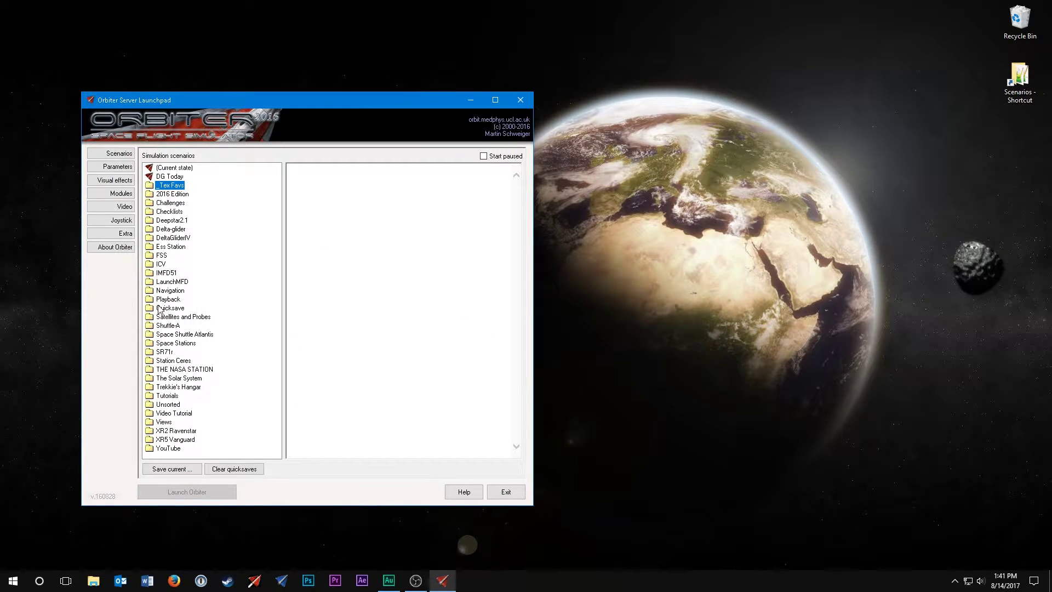
pyautogui.click(119, 194)
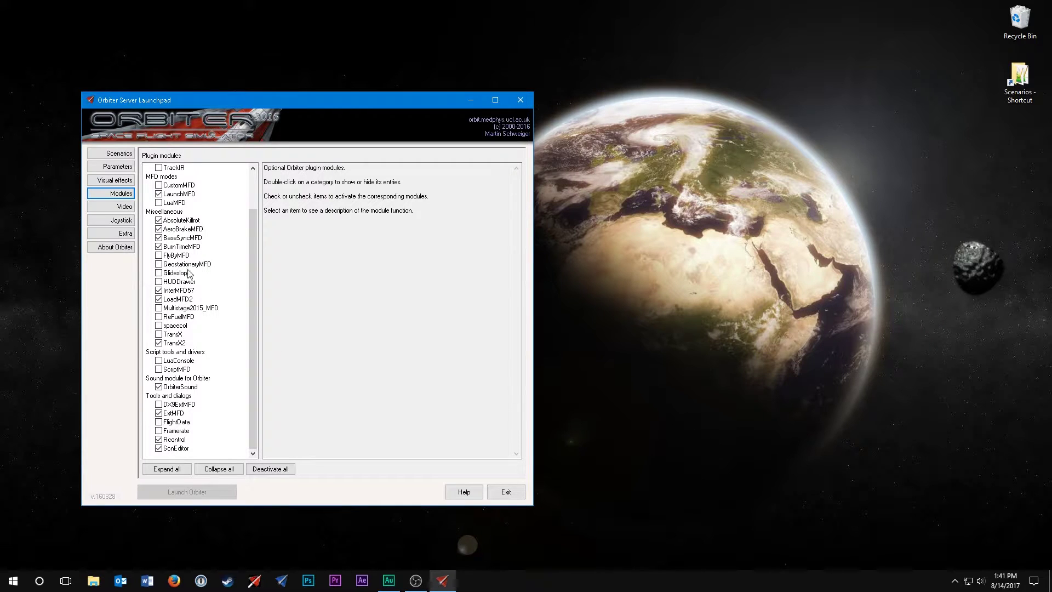
pyautogui.scroll(1, 252, 304)
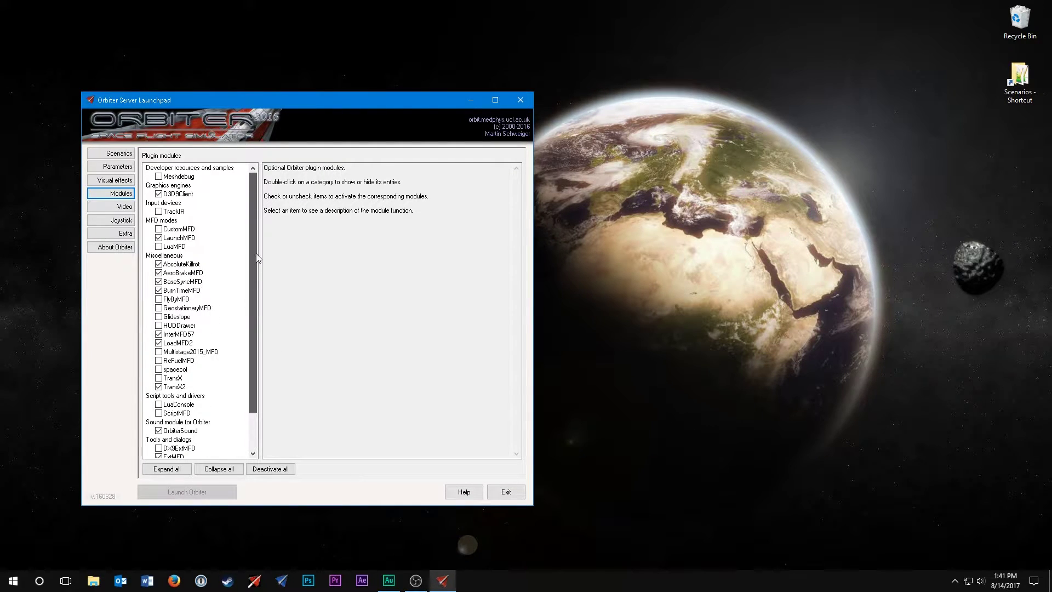
pyautogui.scroll(-1, 258, 318)
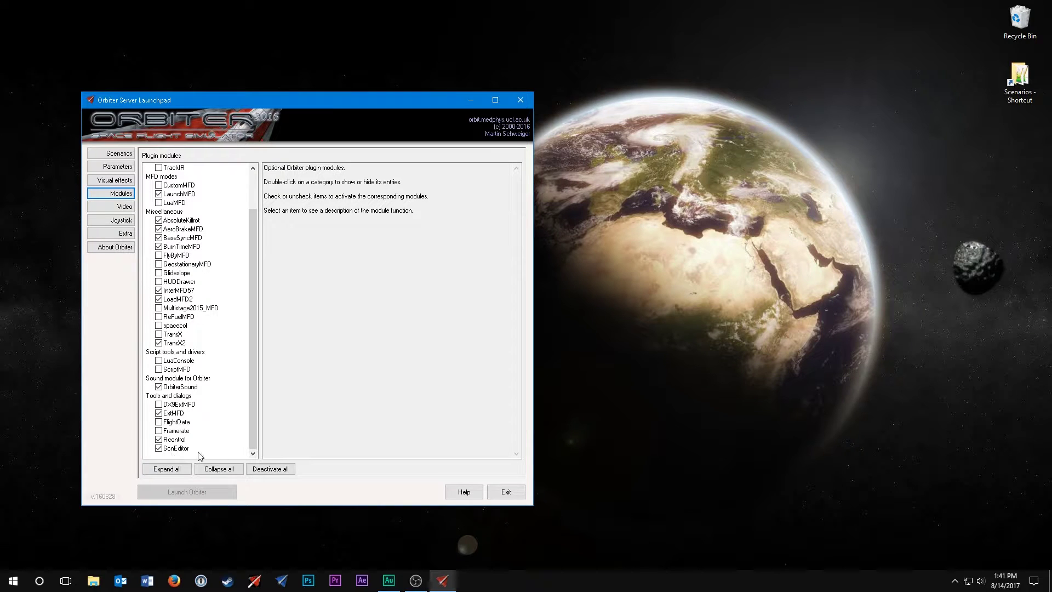
# Select the Mission 1 - DG to ISS scenario in the Checklists folder, skim its description and launch the simulation.
pyautogui.click(132, 156)
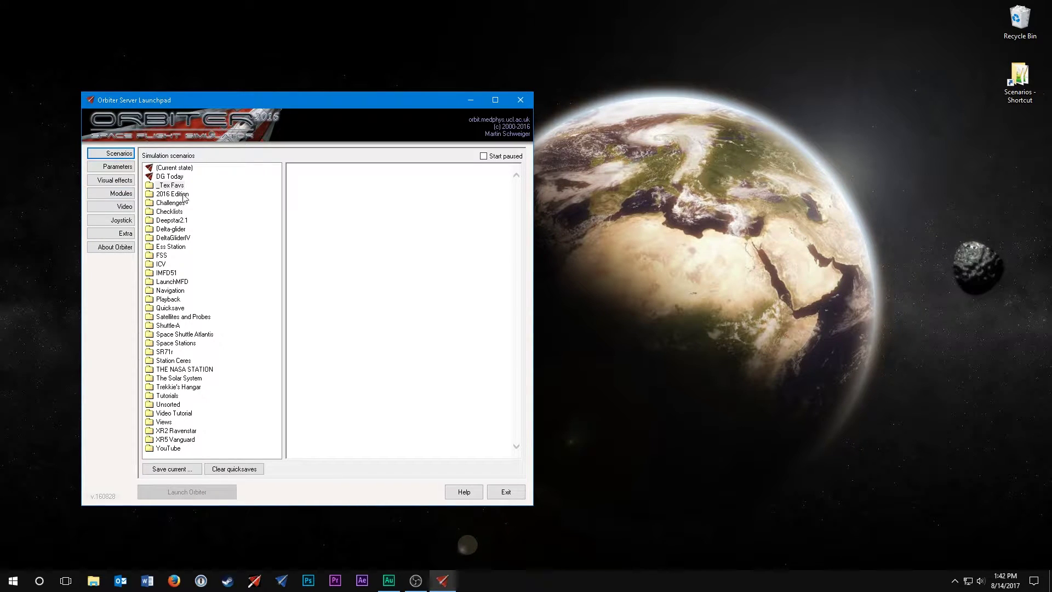
pyautogui.click(173, 214)
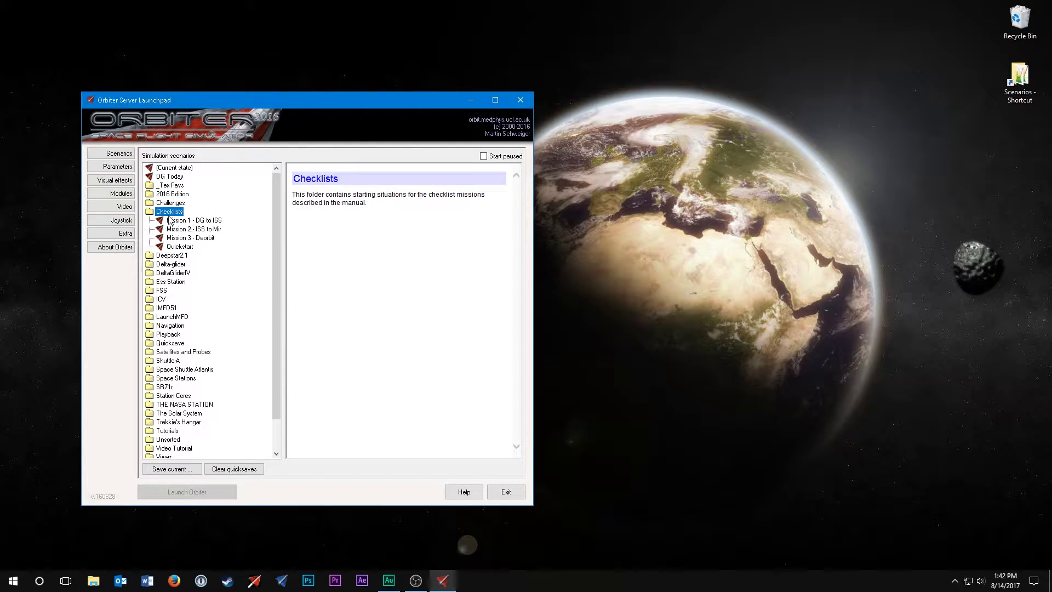
pyautogui.click(204, 221)
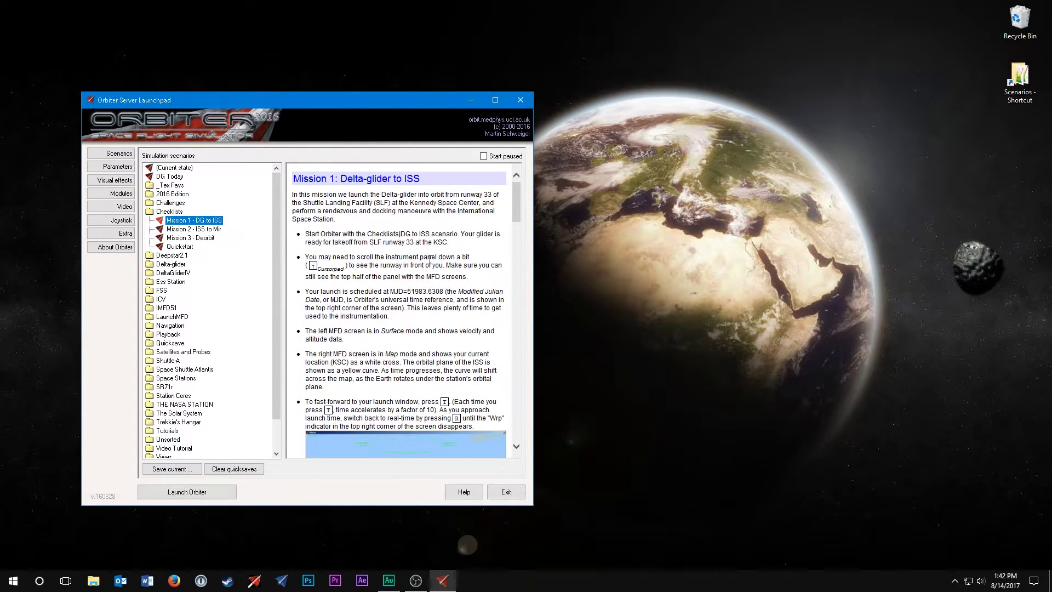
pyautogui.moveTo(517, 200); pyautogui.dragTo(529, 462)
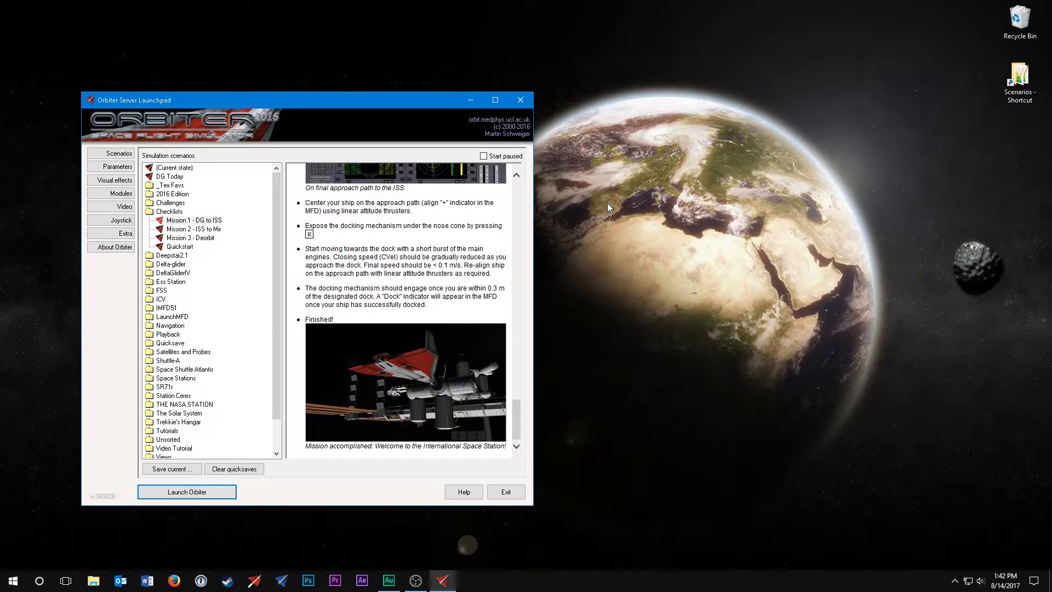
pyautogui.click(199, 222)
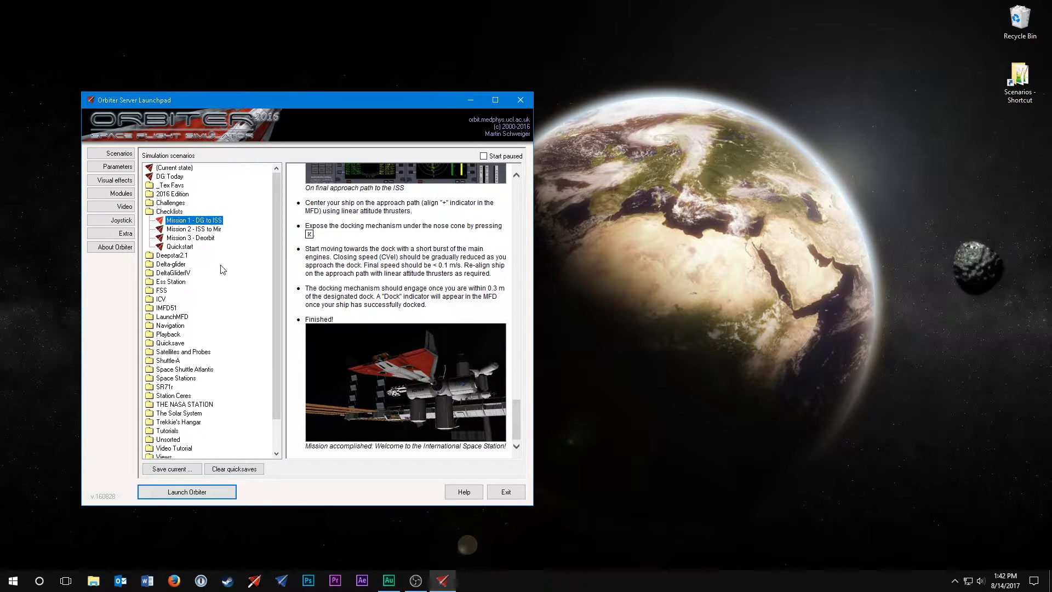
pyautogui.click(207, 494)
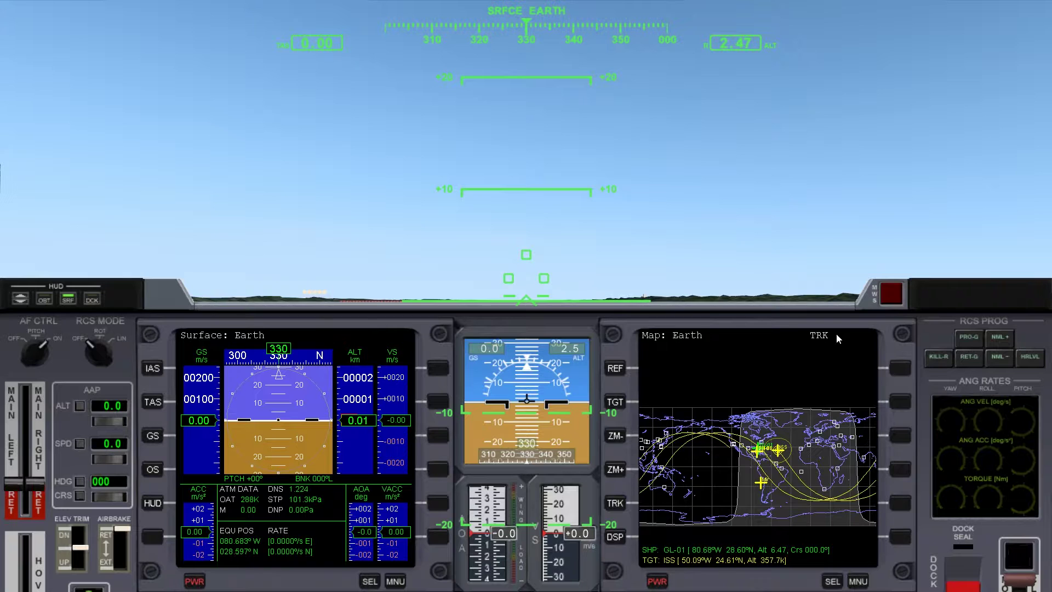
# View the glider from outside briefly, return to the cockpit and switch it to the glass cockpit display.
pyautogui.press('F1')
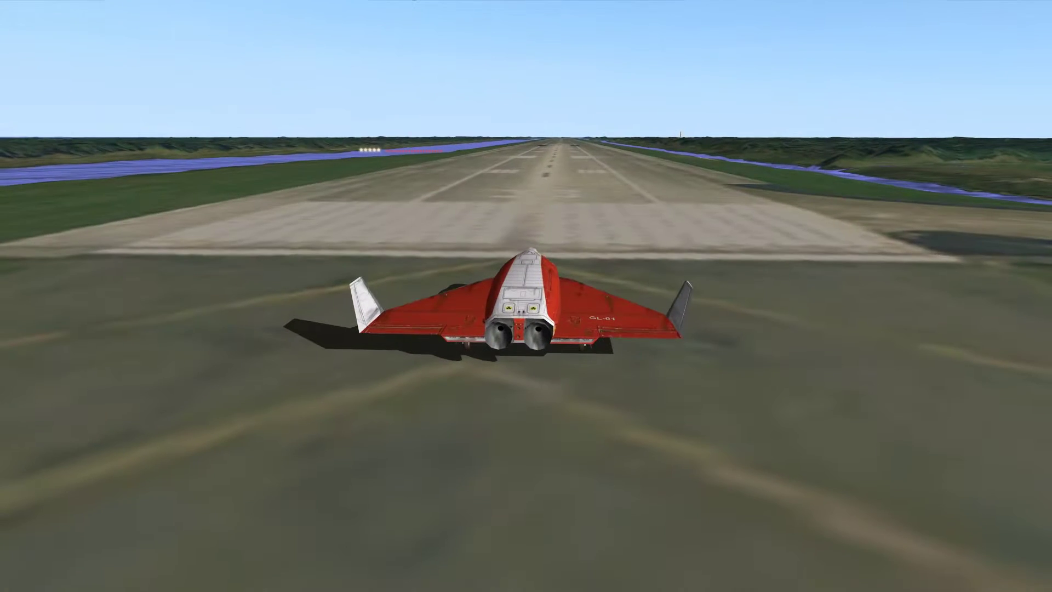
pyautogui.press('F1')
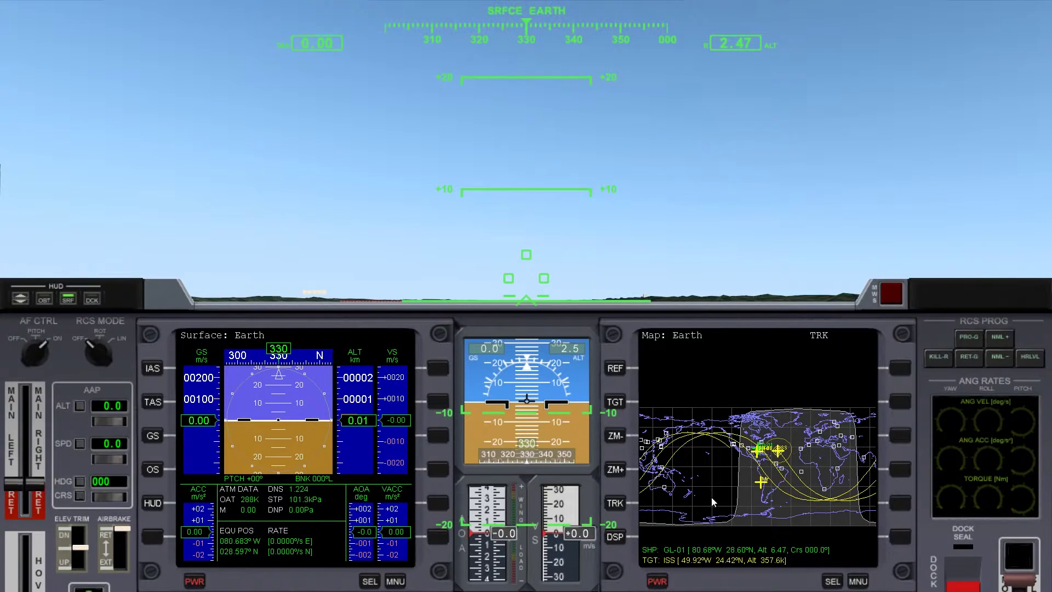
pyautogui.press('F8')
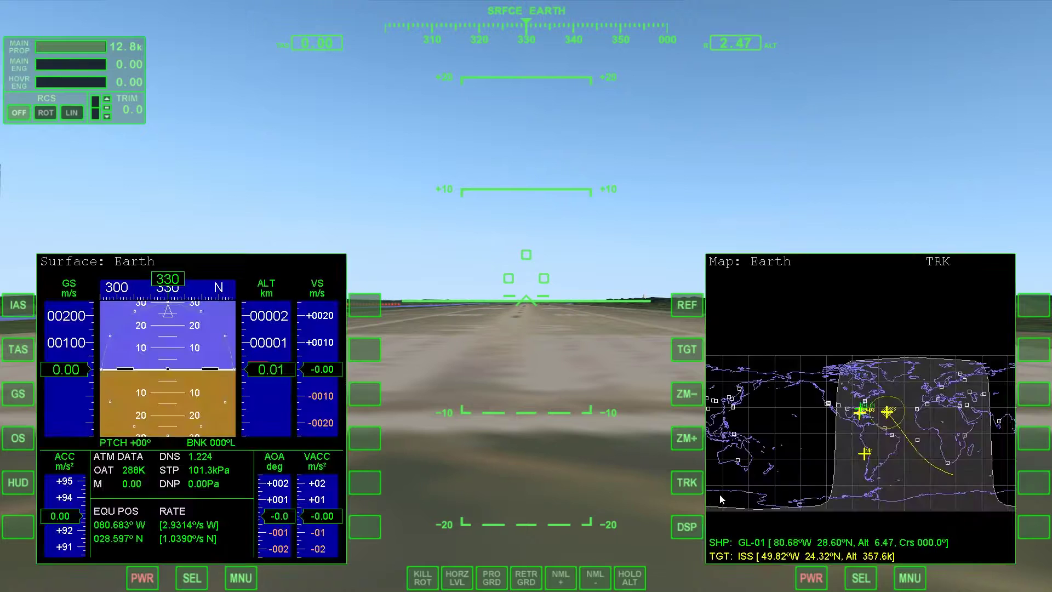
# Change the orbit line type in the Map MFD's display parameters and switch the Surface MFD to Orbit mode.
pyautogui.click(688, 527)
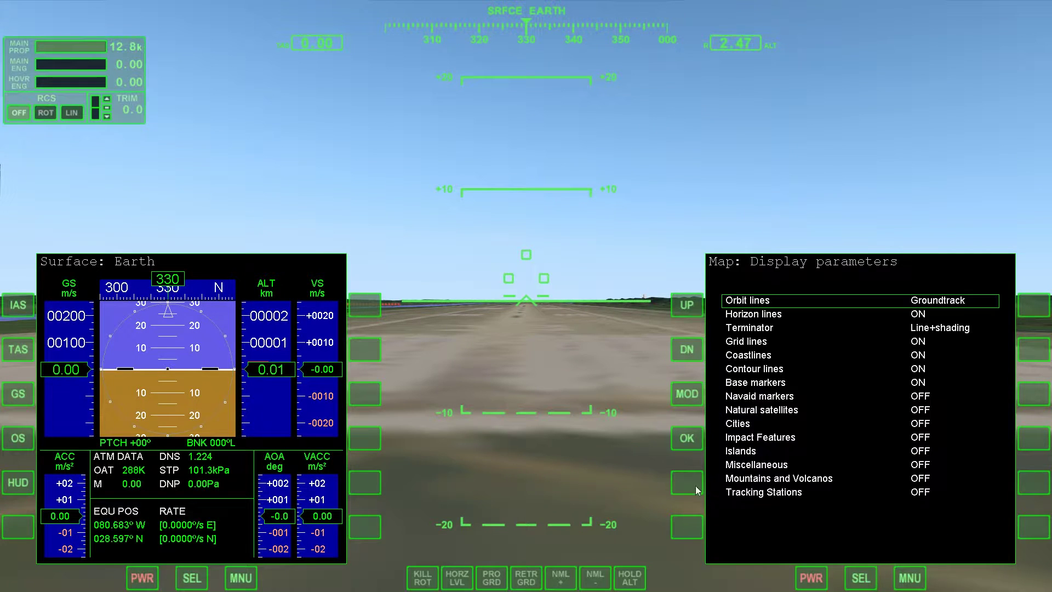
pyautogui.click(687, 393)
pyautogui.click(693, 444)
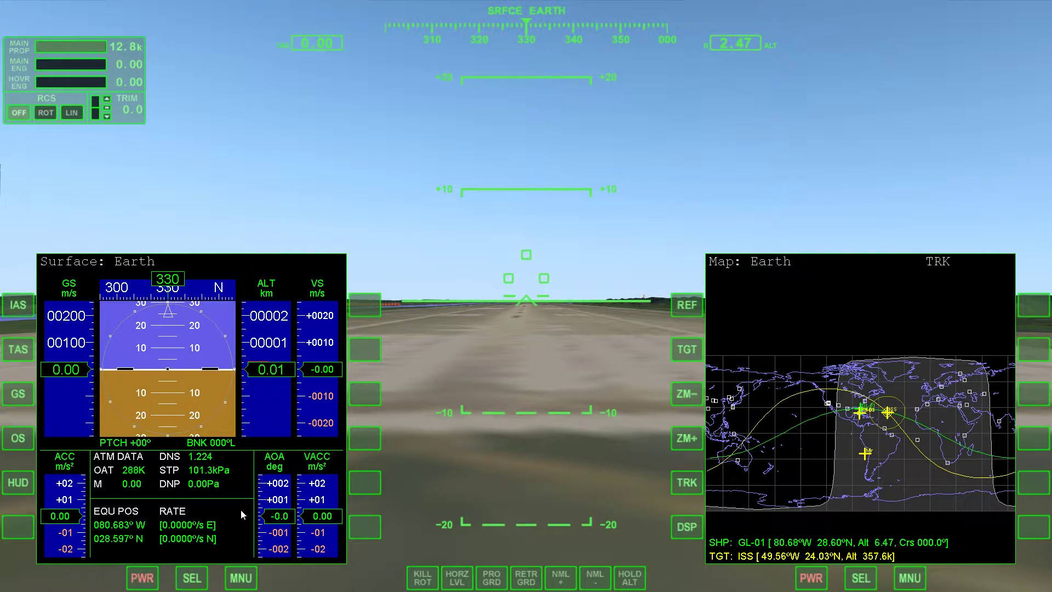
pyautogui.click(195, 569)
pyautogui.click(18, 304)
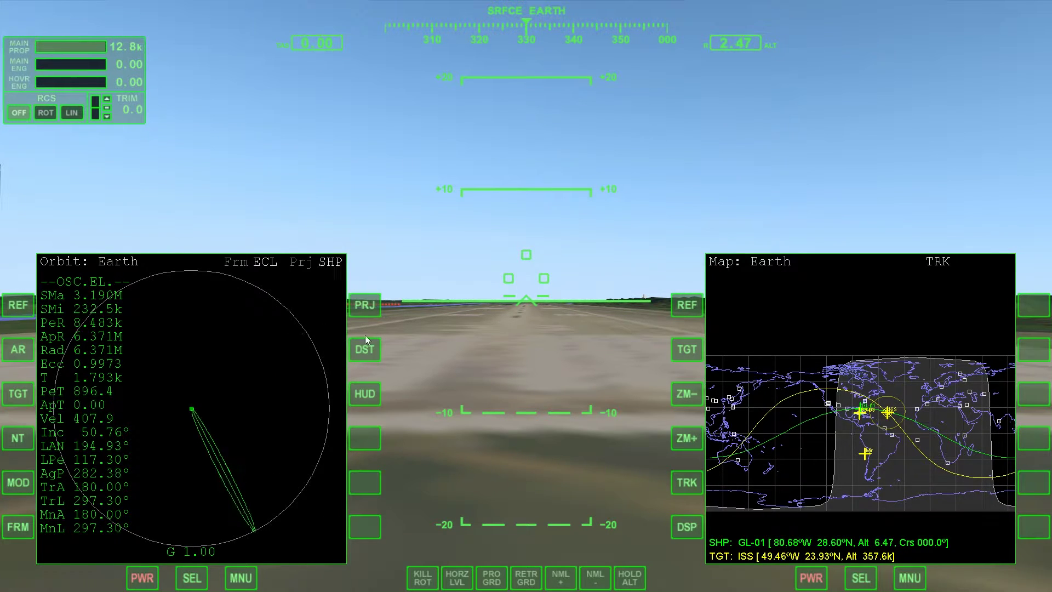
# Open the Scenario Editor from the simulator's custom functions.
pyautogui.moveTo(531, 4)
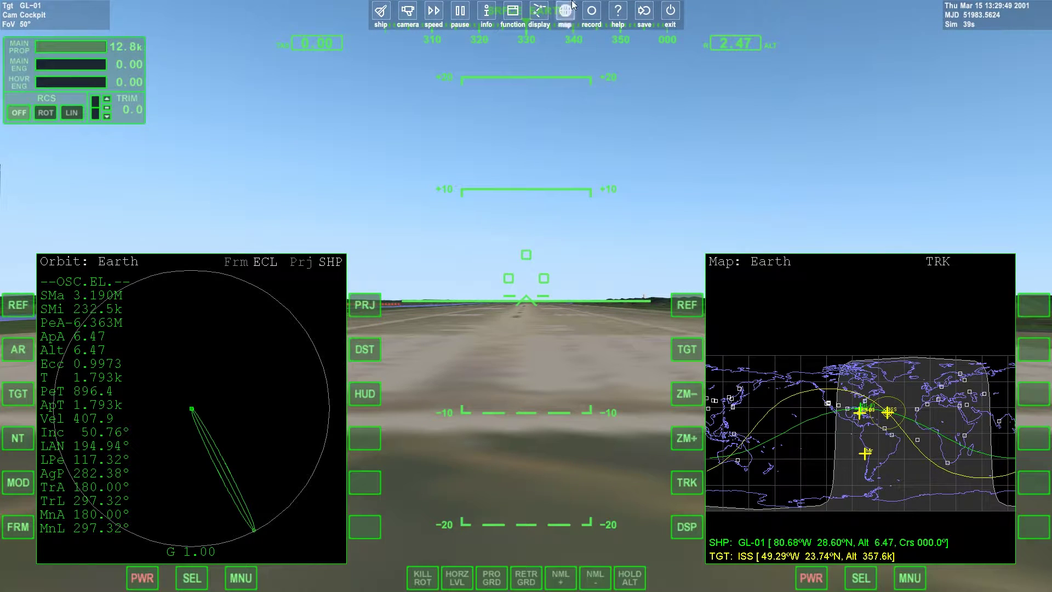
pyautogui.click(513, 11)
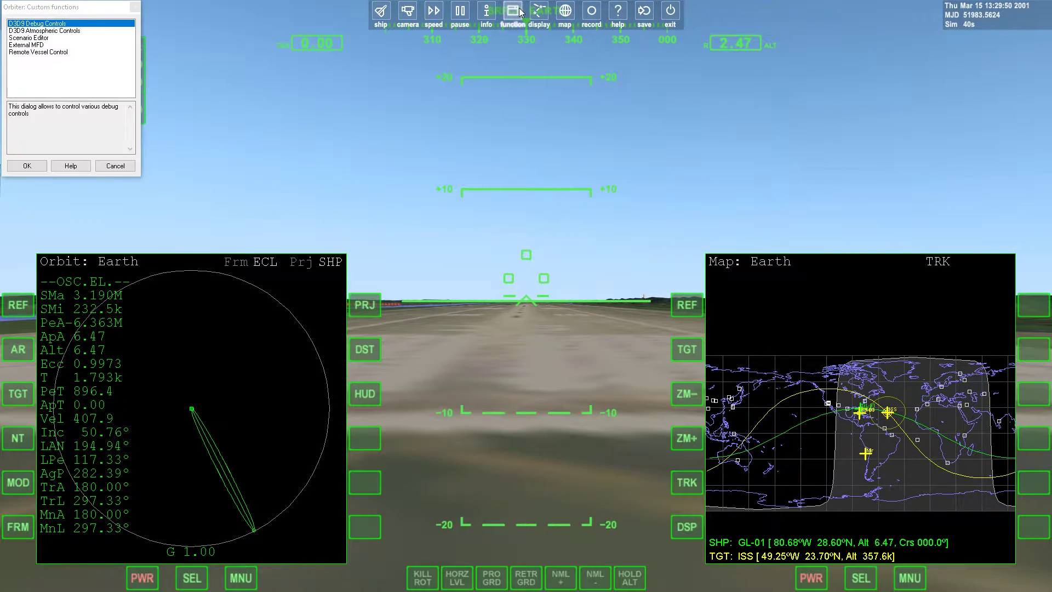
pyautogui.click(41, 38)
pyautogui.click(33, 165)
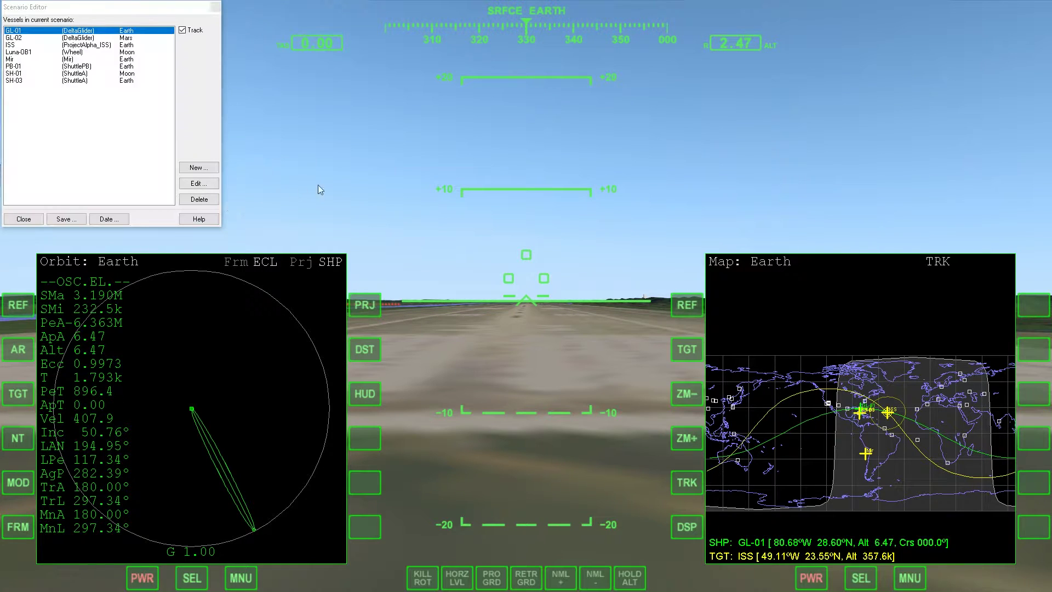
# Select GL-01 in the vessel list and examine it on the runway in the external view.
pyautogui.click(71, 31)
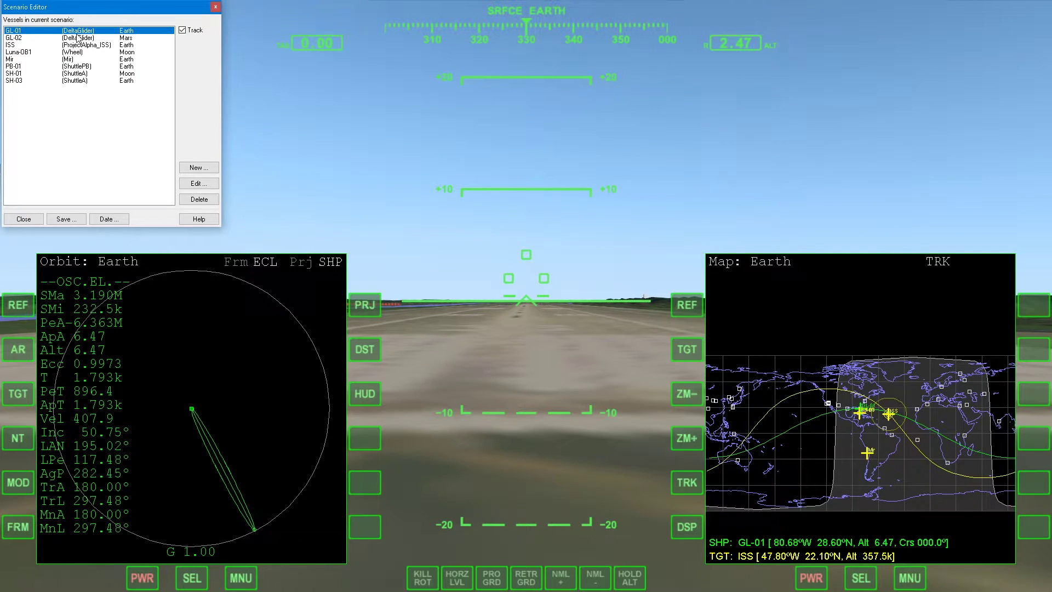
pyautogui.click(494, 167)
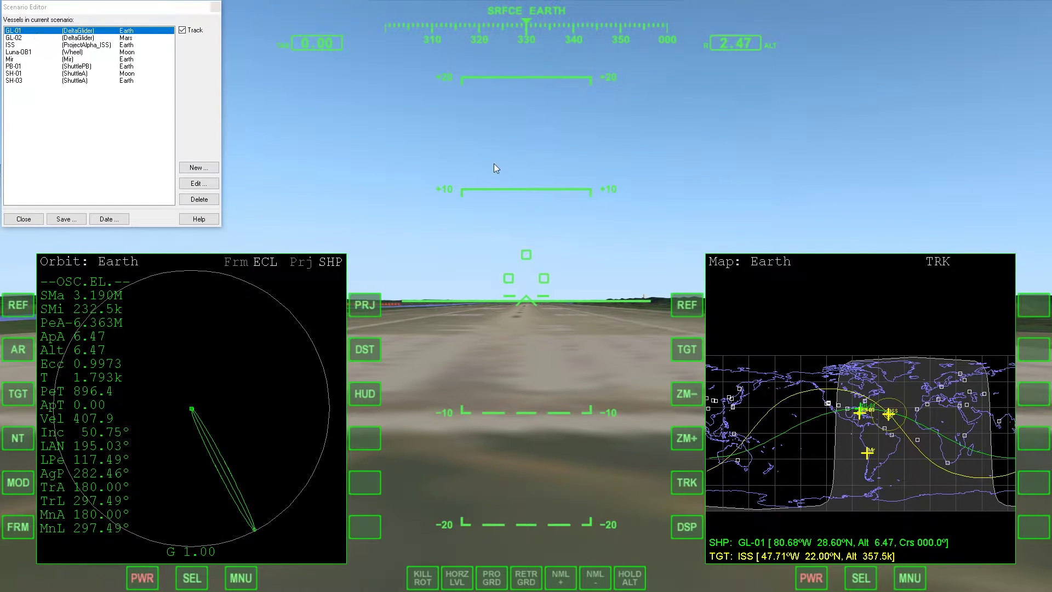
pyautogui.press('F1')
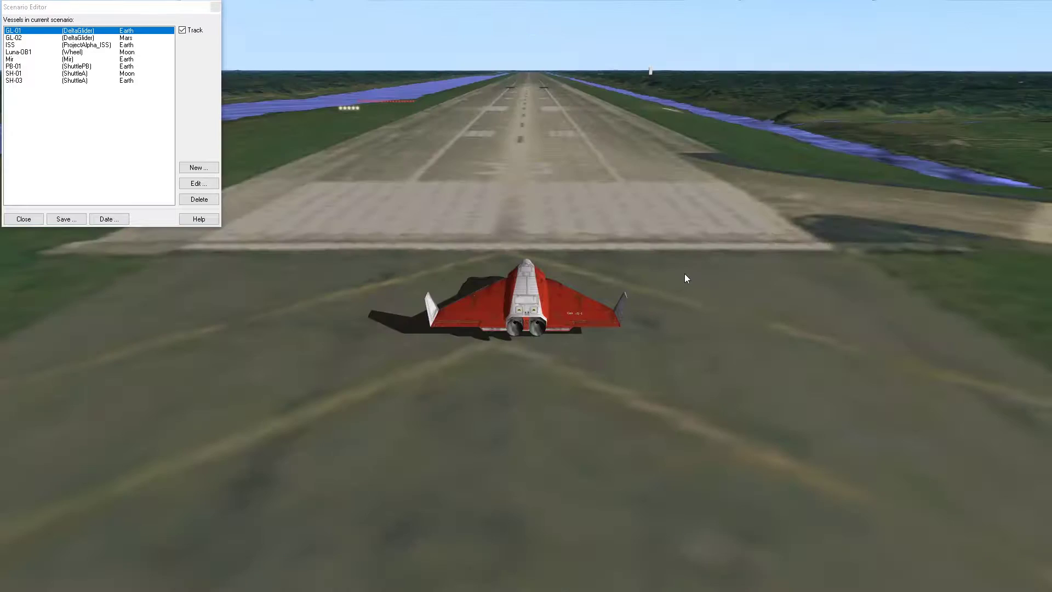
pyautogui.moveTo(683, 274); pyautogui.dragTo(682, 326)
pyautogui.scroll(3, 683, 274)
pyautogui.moveTo(505, 175); pyautogui.dragTo(505, 152)
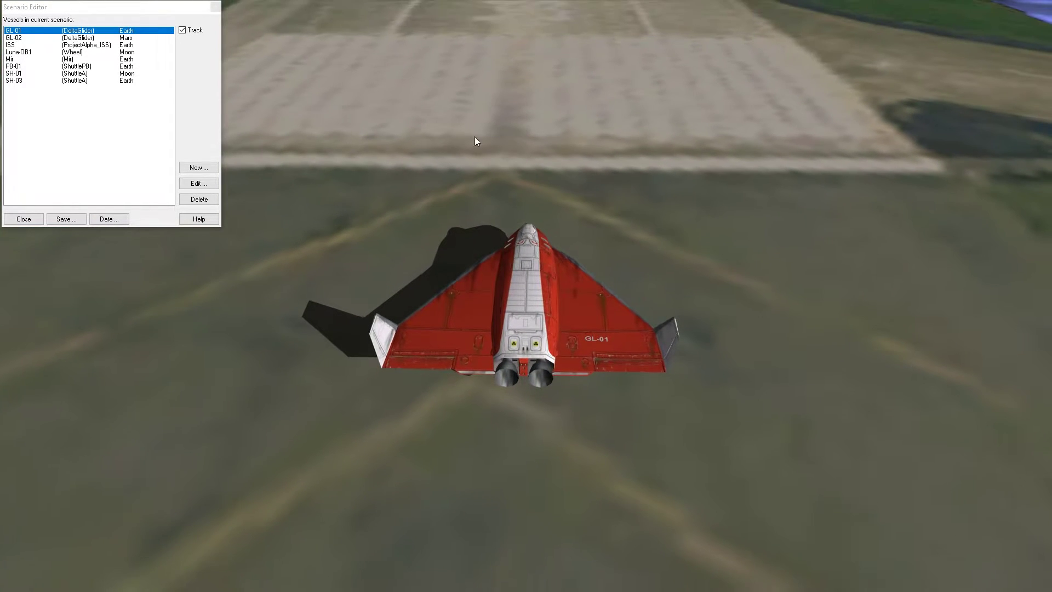
pyautogui.click(120, 21)
pyautogui.moveTo(244, 118); pyautogui.dragTo(244, 66)
pyautogui.click(79, 31)
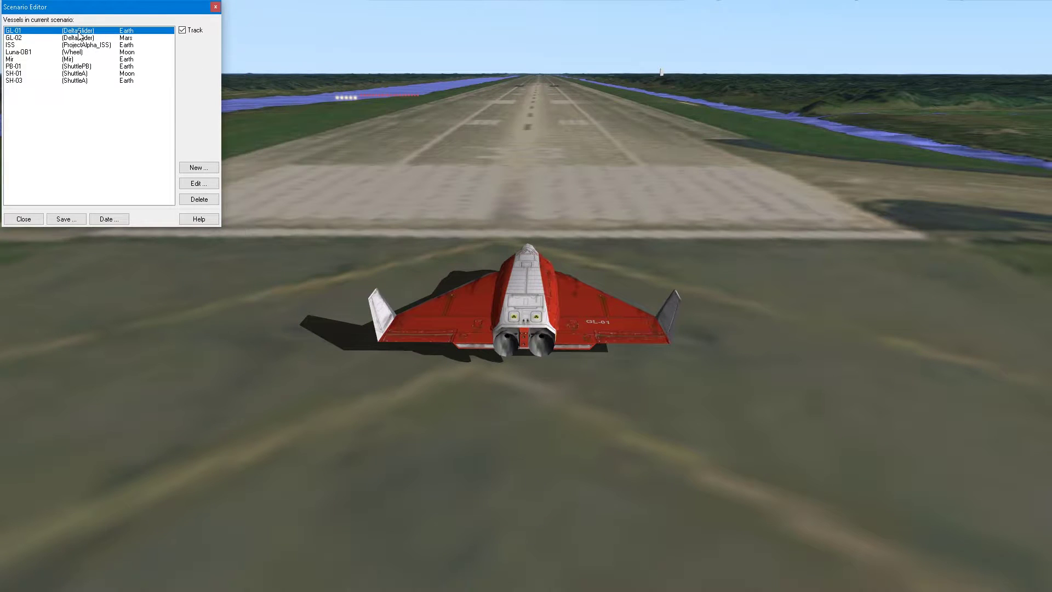
# Track SH-03 and the ISS through the vessel list, and look at the station from several angles.
pyautogui.click(81, 82)
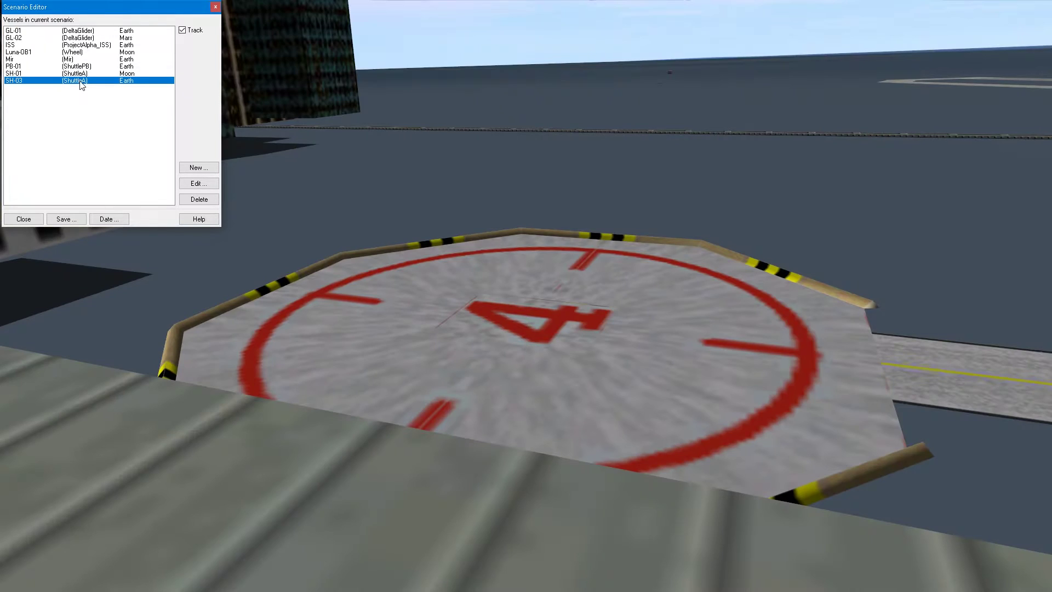
pyautogui.click(236, 86)
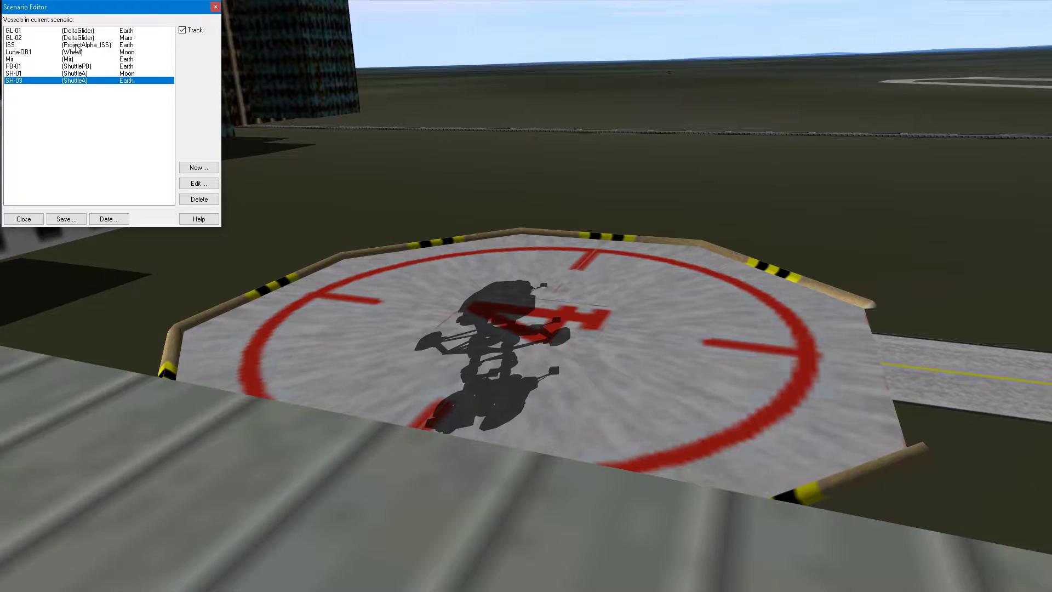
pyautogui.click(76, 46)
pyautogui.moveTo(484, 287); pyautogui.dragTo(669, 345)
pyautogui.scroll(4, 483, 288)
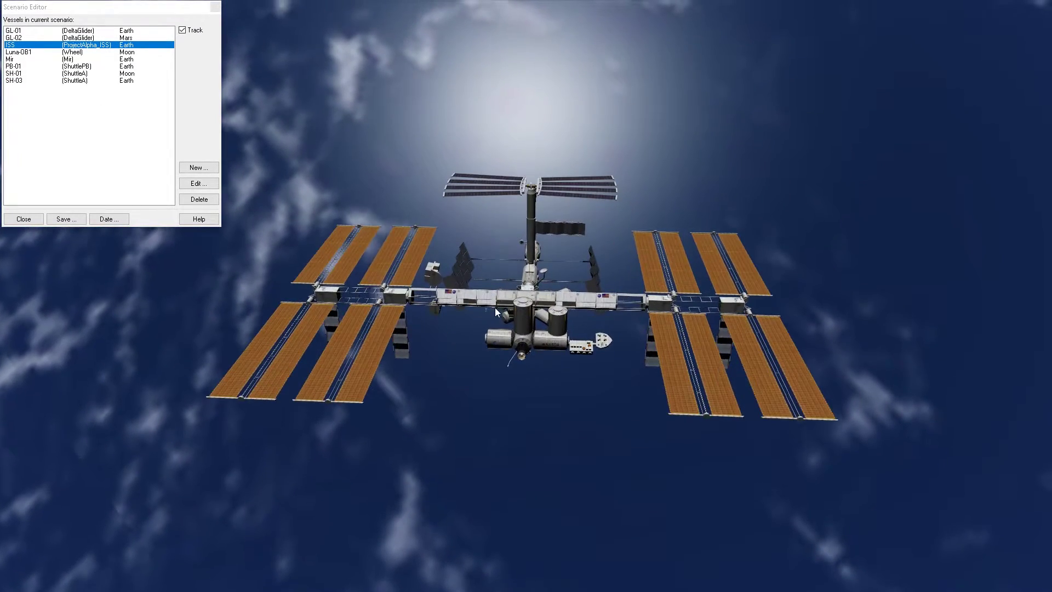
pyautogui.moveTo(495, 308); pyautogui.dragTo(495, 294)
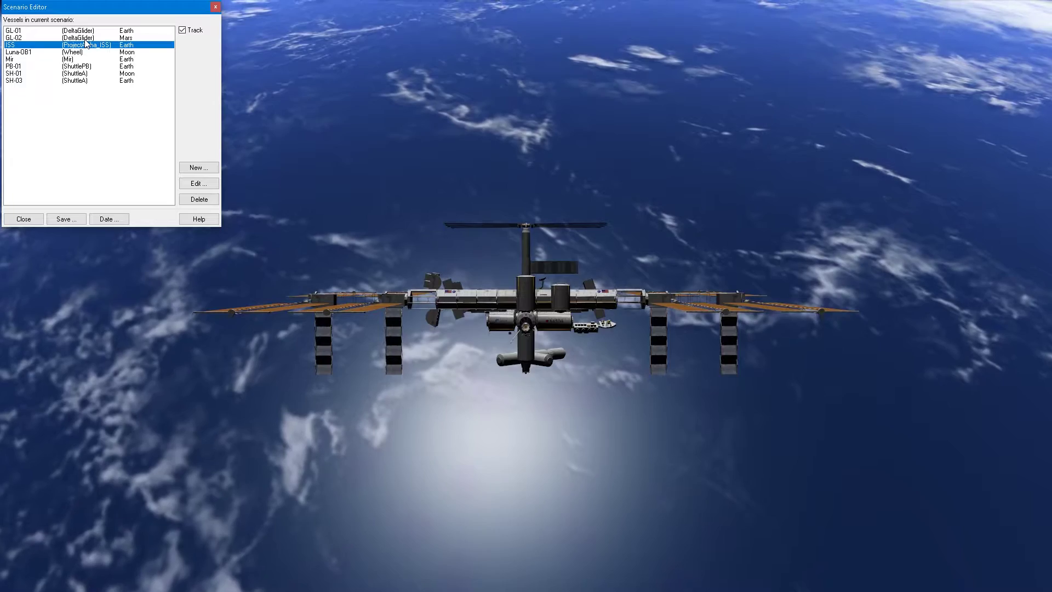
# Track the GL-02 DeltaGlider on Mars and view it on its landing pad from behind and above.
pyautogui.press('Up')
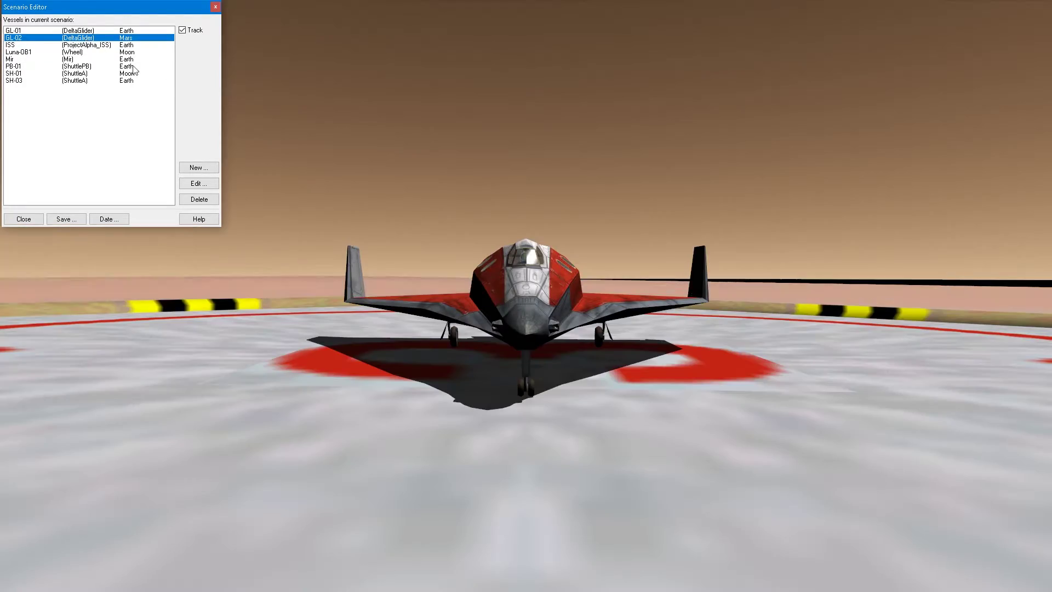
pyautogui.moveTo(597, 371); pyautogui.dragTo(491, 295)
pyautogui.click(140, 96)
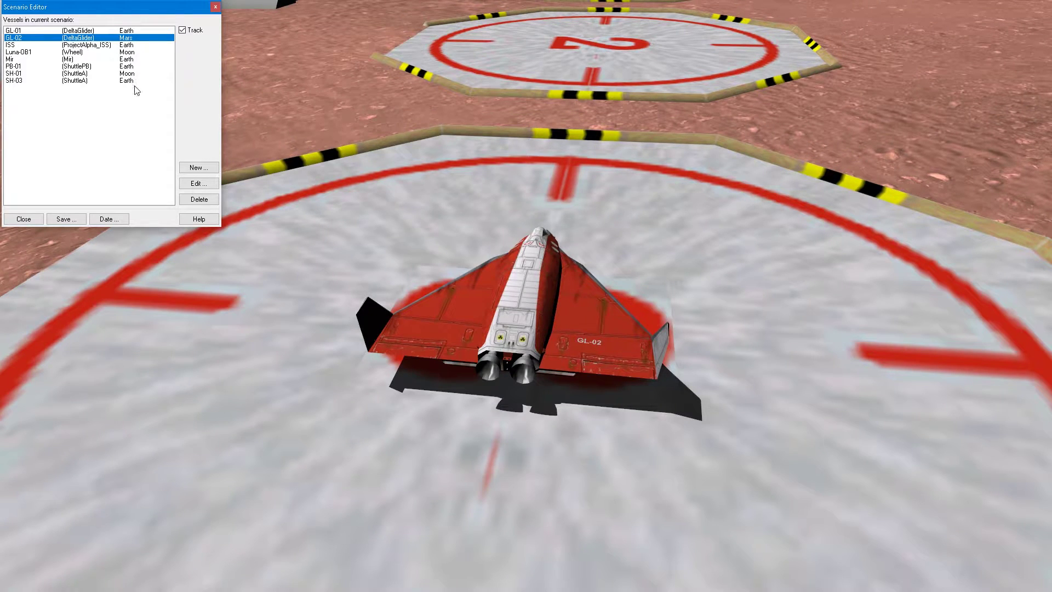
pyautogui.click(240, 226)
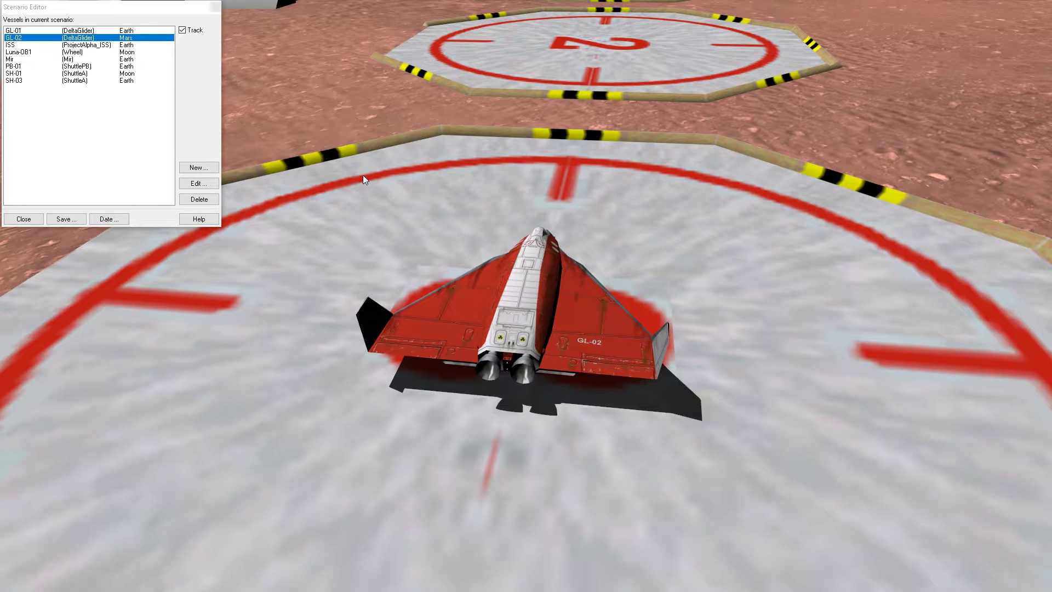
# Create a new Deltaglider vessel named Tex with both the camera and the input focus set to it.
pyautogui.click(199, 167)
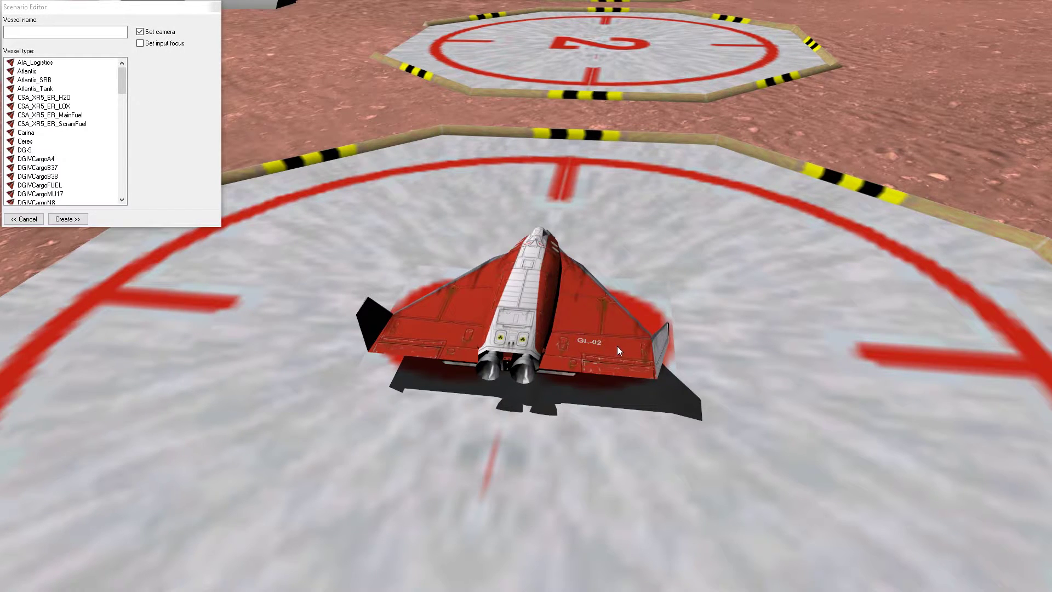
pyautogui.click(108, 16)
pyautogui.click(65, 33)
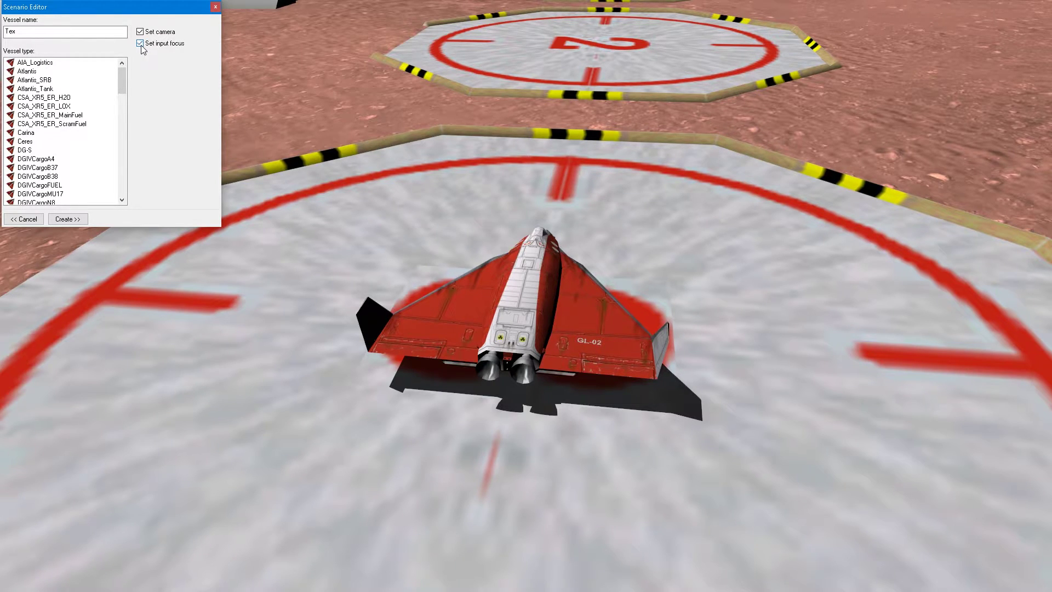
pyautogui.moveTo(119, 84); pyautogui.dragTo(125, 111)
pyautogui.scroll(1, 125, 112)
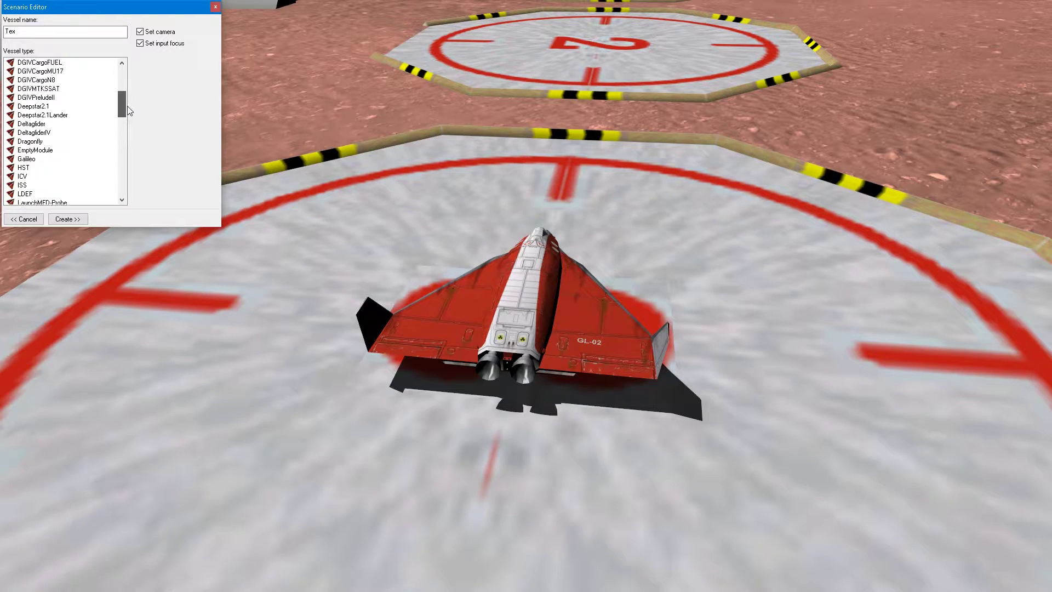
pyautogui.click(28, 124)
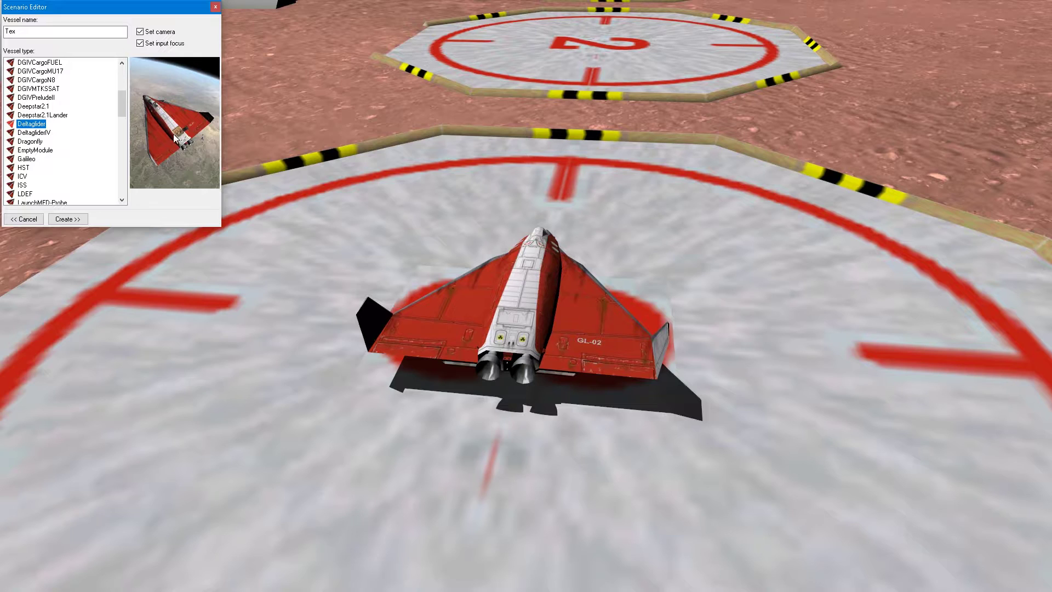
pyautogui.click(64, 224)
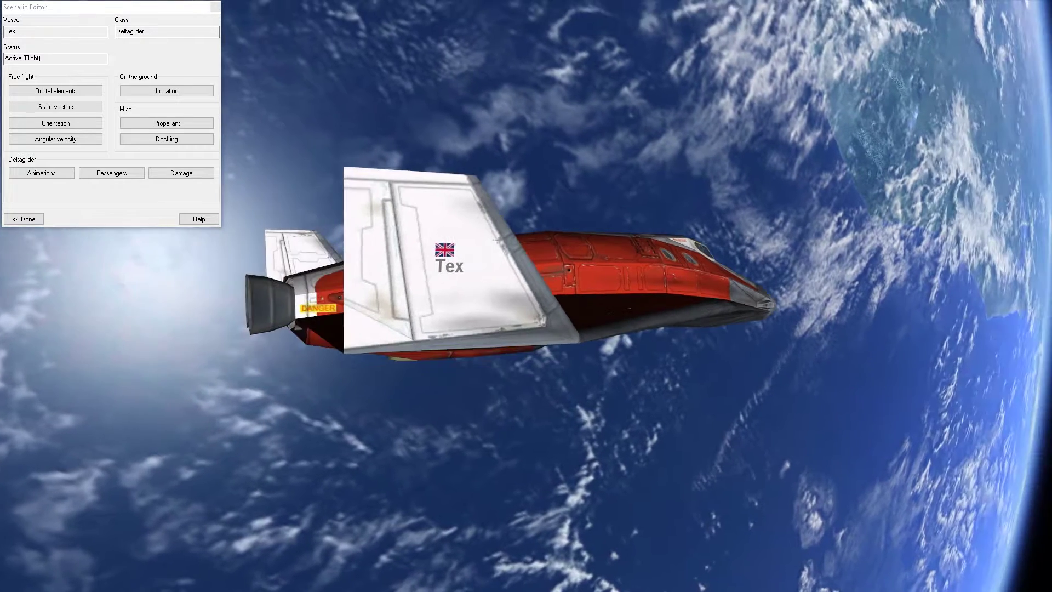
# Switch to Tex's cockpit view, check the Map MFD's display parameters, and turn the view towards Earth.
pyautogui.press('F1')
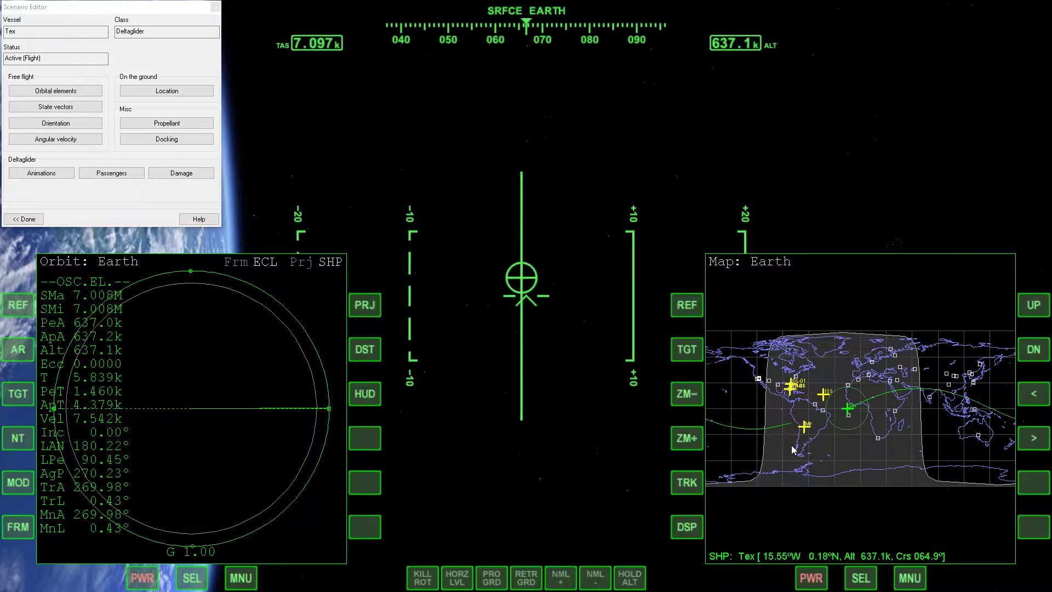
pyautogui.click(687, 526)
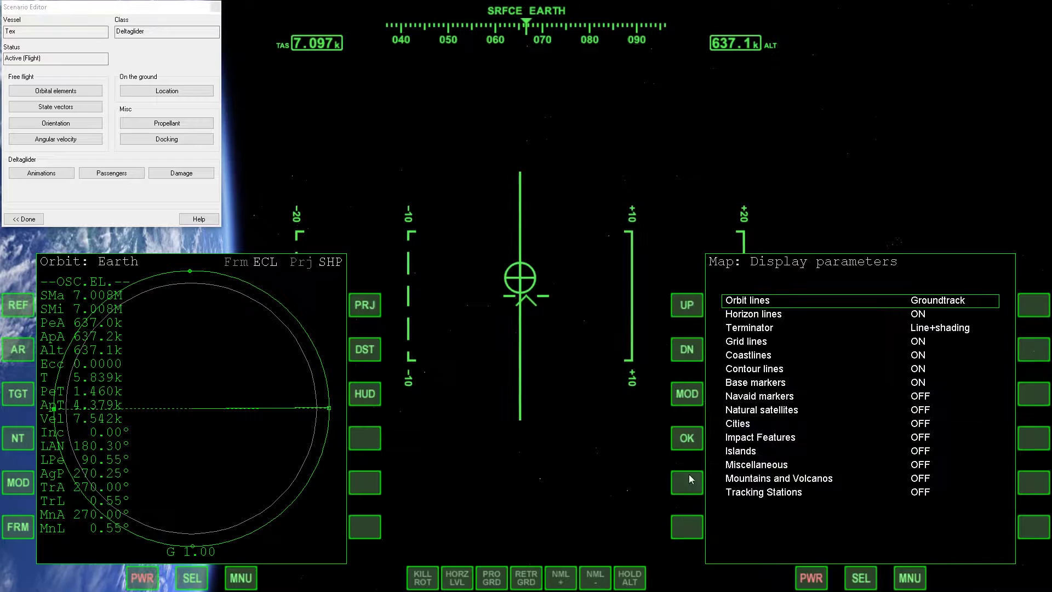
pyautogui.click(687, 439)
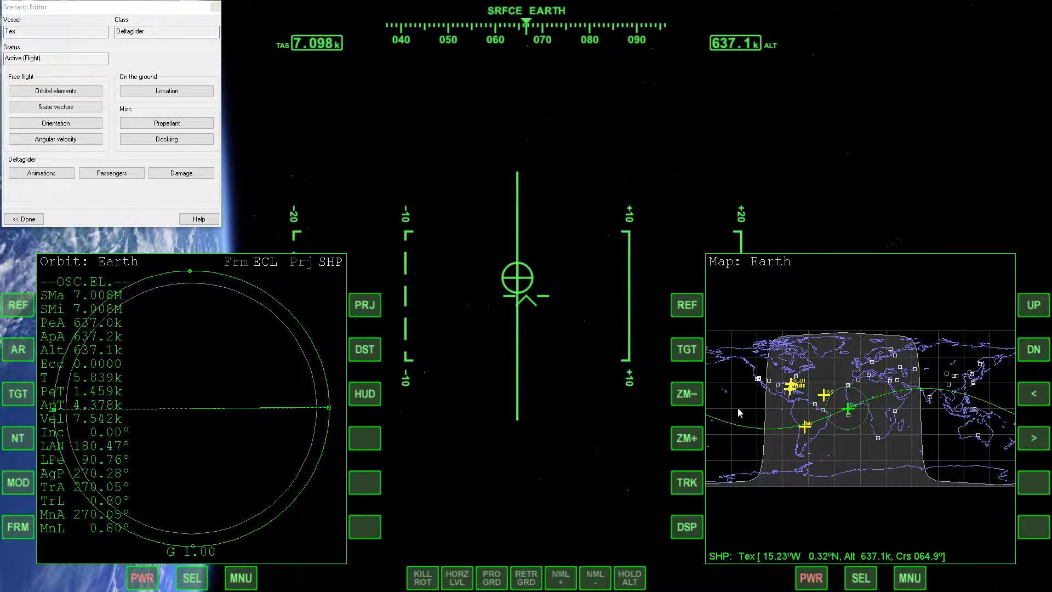
pyautogui.moveTo(575, 436); pyautogui.dragTo(406, 422)
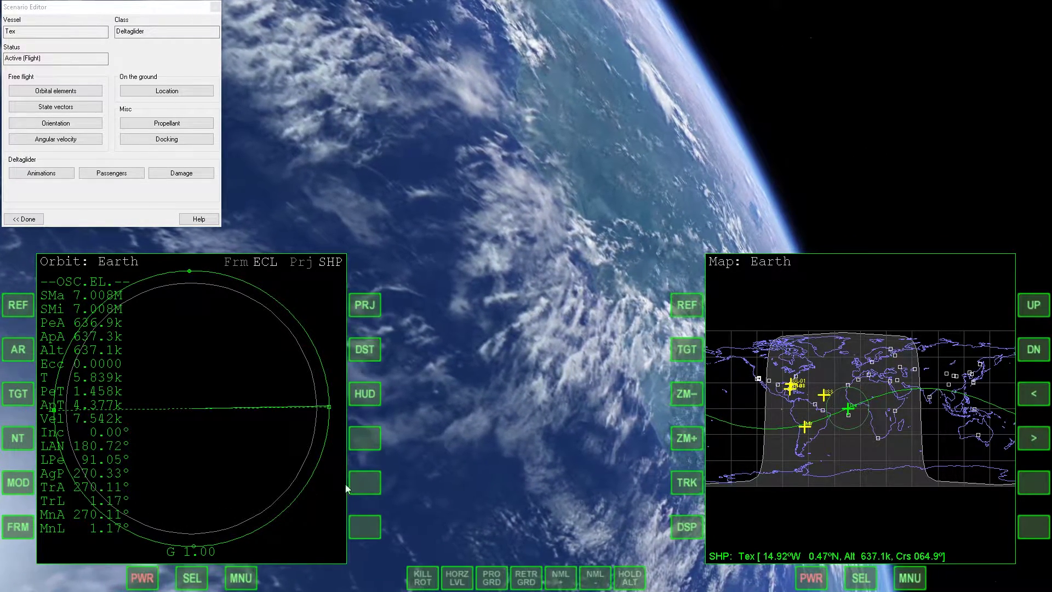
pyautogui.click(183, 81)
pyautogui.click(439, 349)
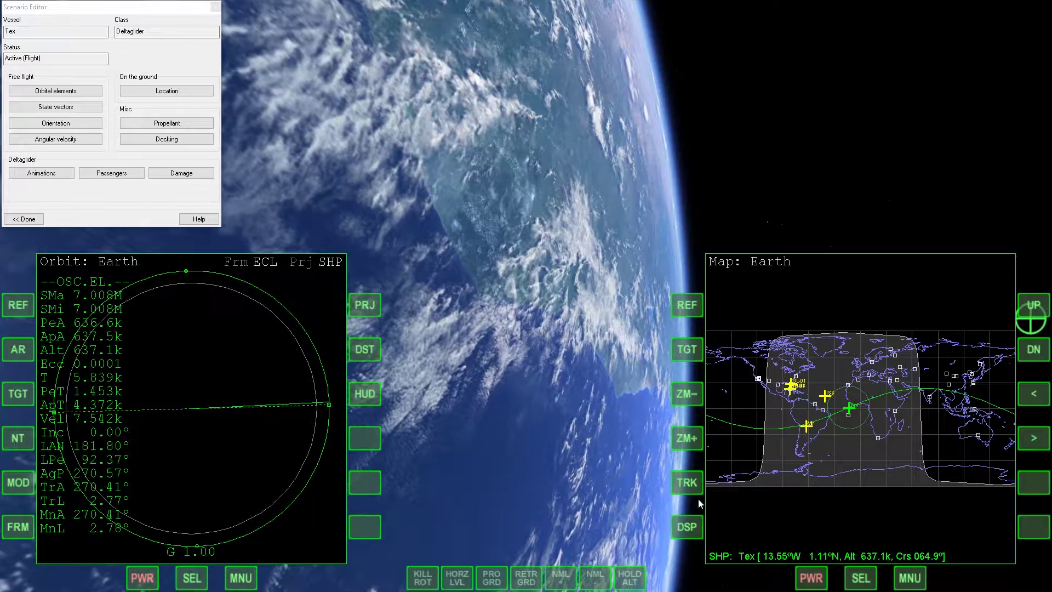
# Set the ISS as the target of the Map MFD by name.
pyautogui.click(687, 349)
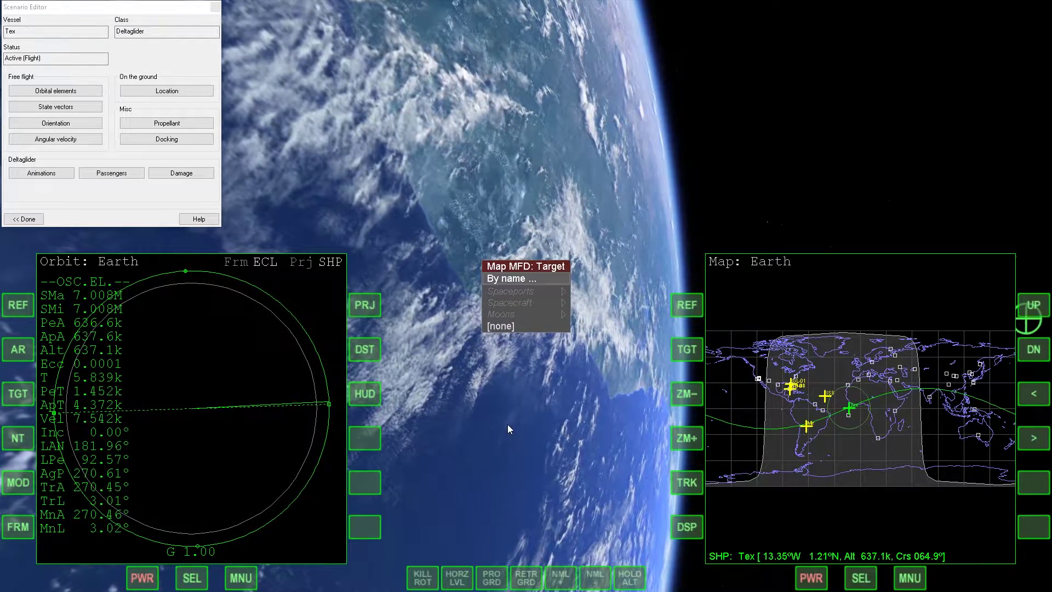
pyautogui.press('Return')
pyautogui.write('ISS')
pyautogui.press('Return')
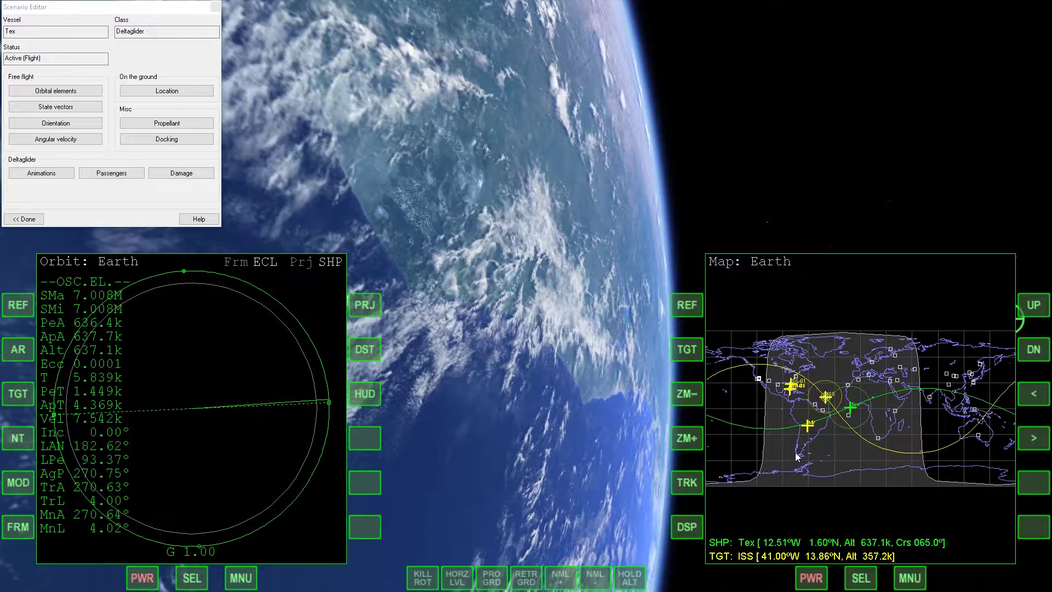
# Switch the Orbit MFD to Align Planes mode and set the ISS as its target.
pyautogui.click(192, 579)
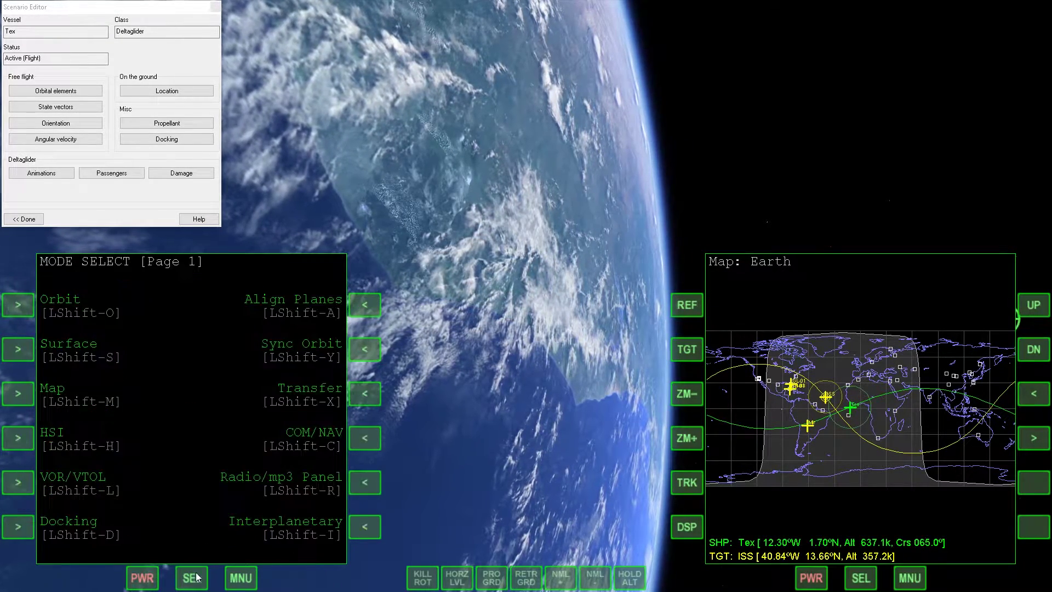
pyautogui.click(365, 305)
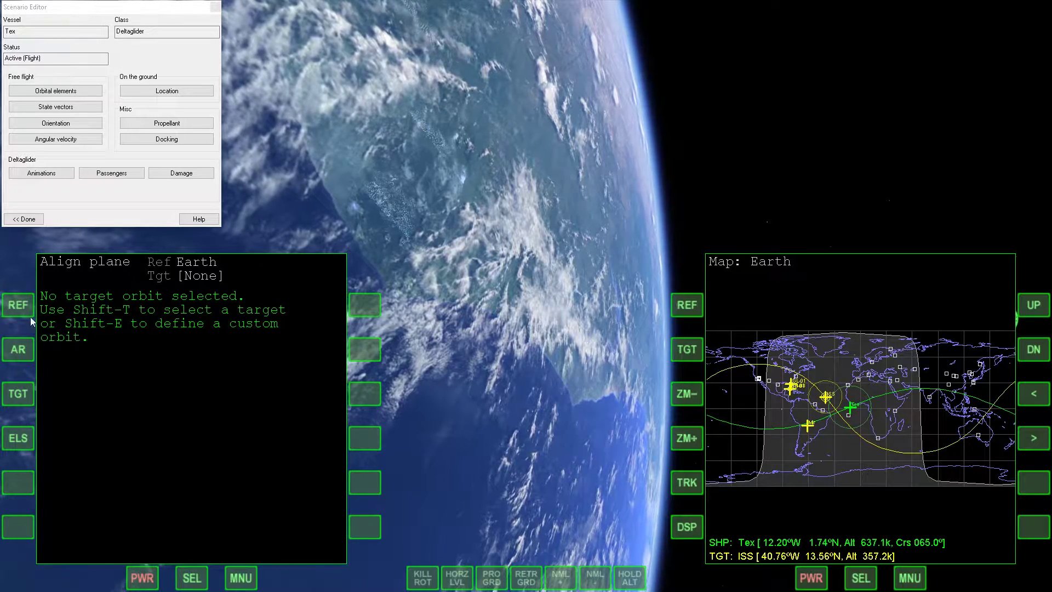
pyautogui.click(22, 392)
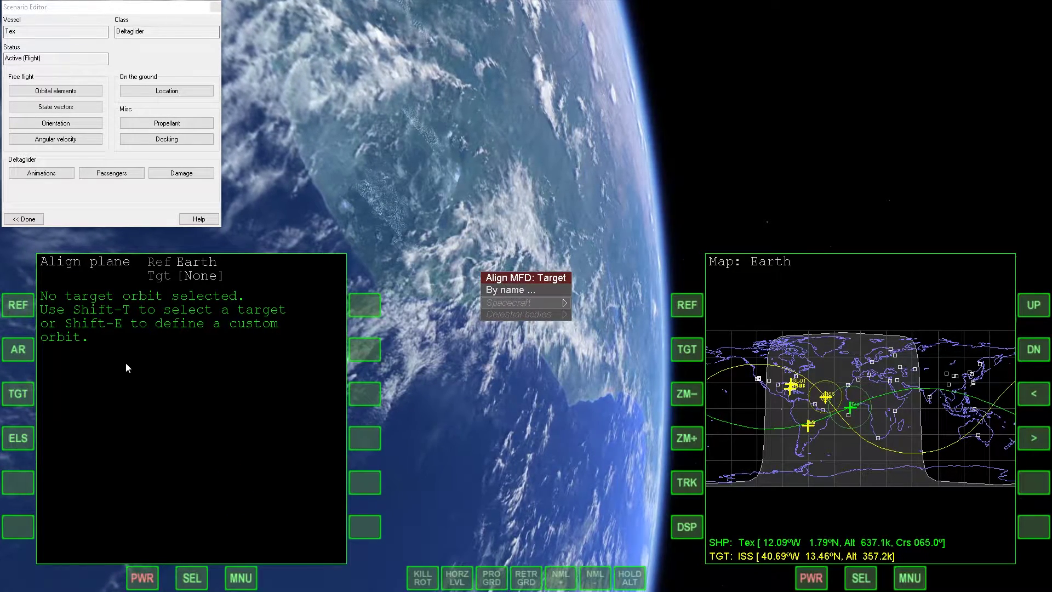
pyautogui.press('Return')
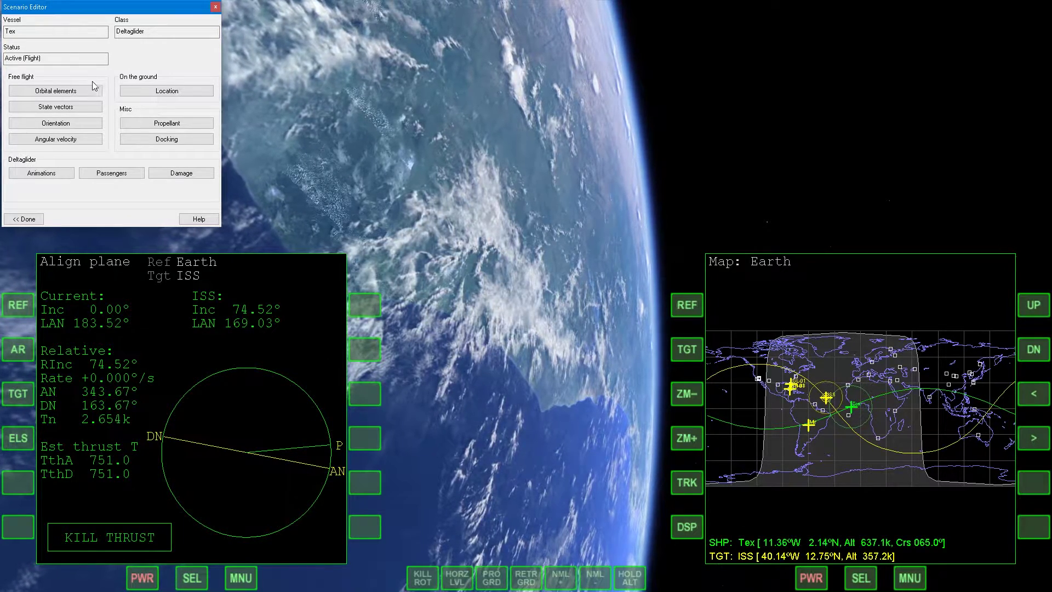
# Open Tex's orbital elements and set the inclination to 74.52 degrees to match the ISS.
pyautogui.click(55, 91)
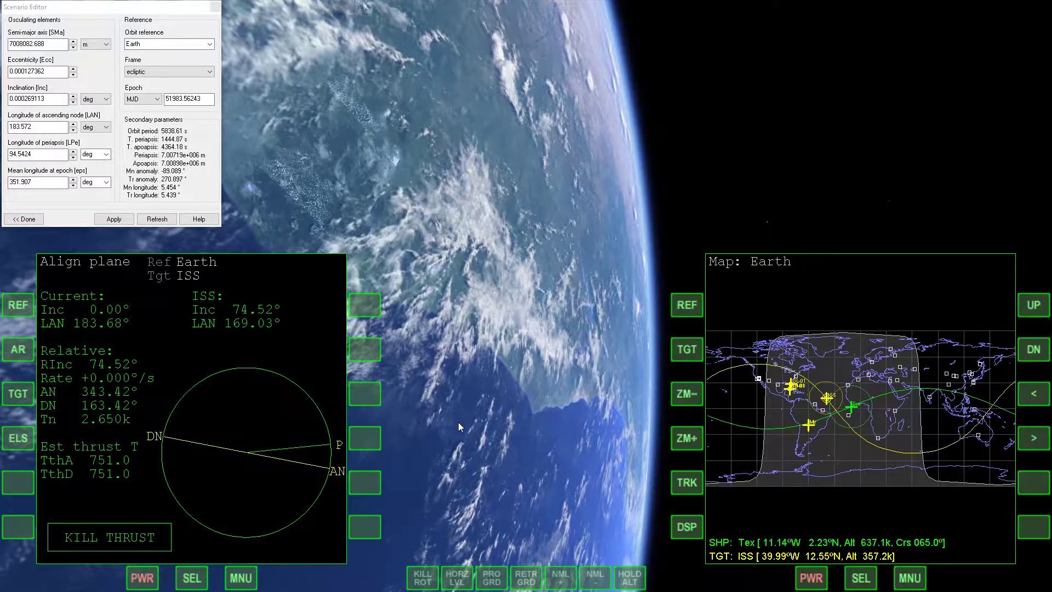
pyautogui.click(49, 99)
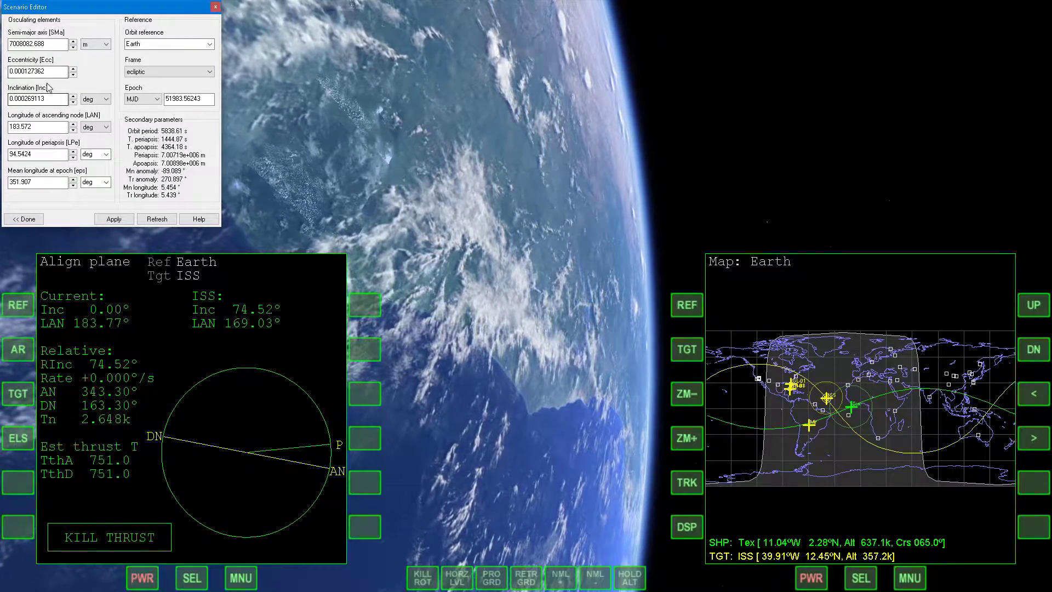
pyautogui.click(320, 313)
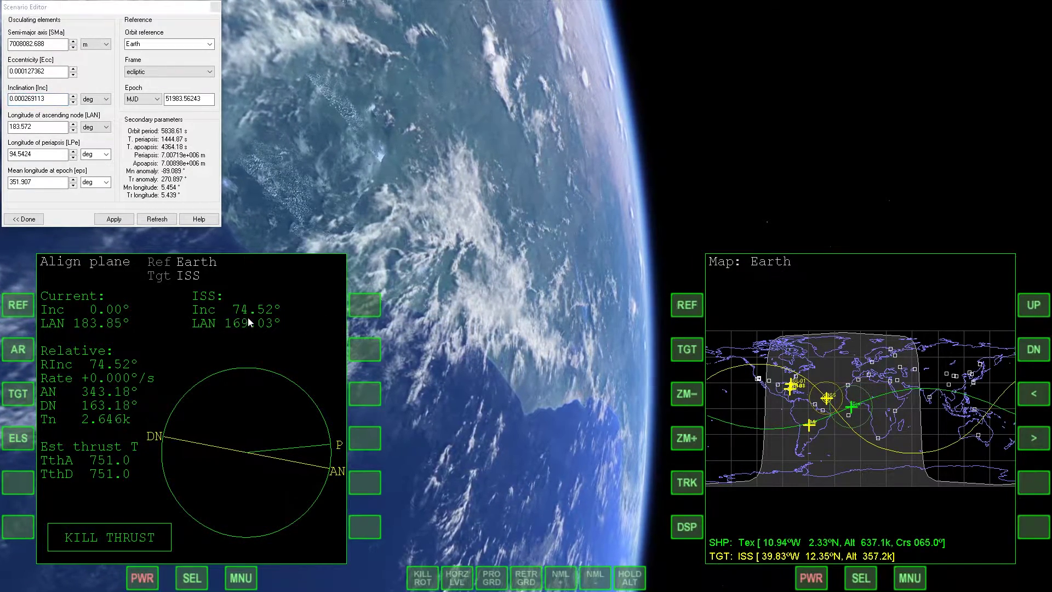
pyautogui.doubleClick(55, 100)
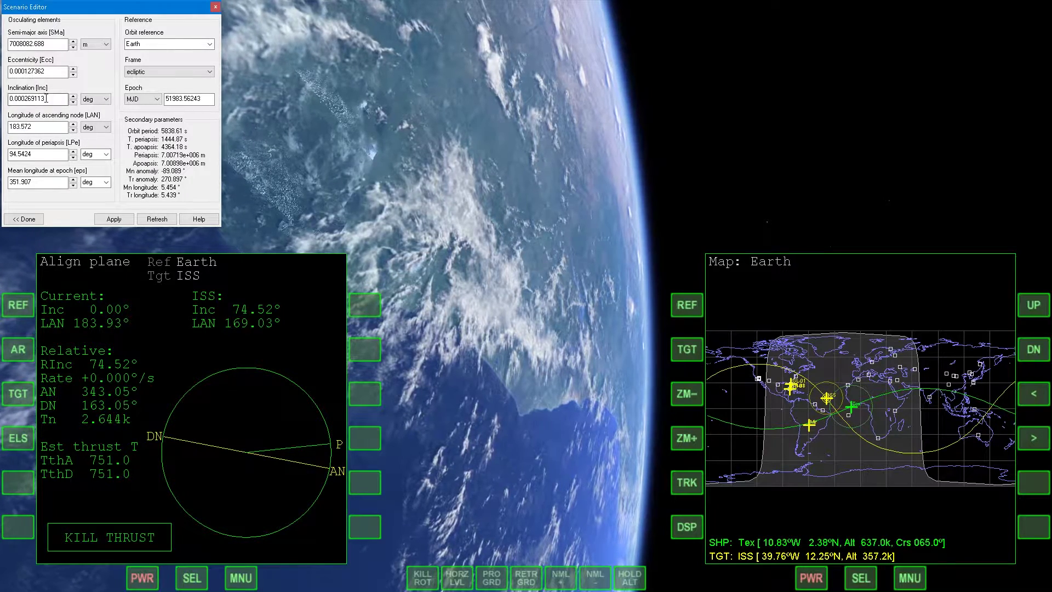
pyautogui.write('74')
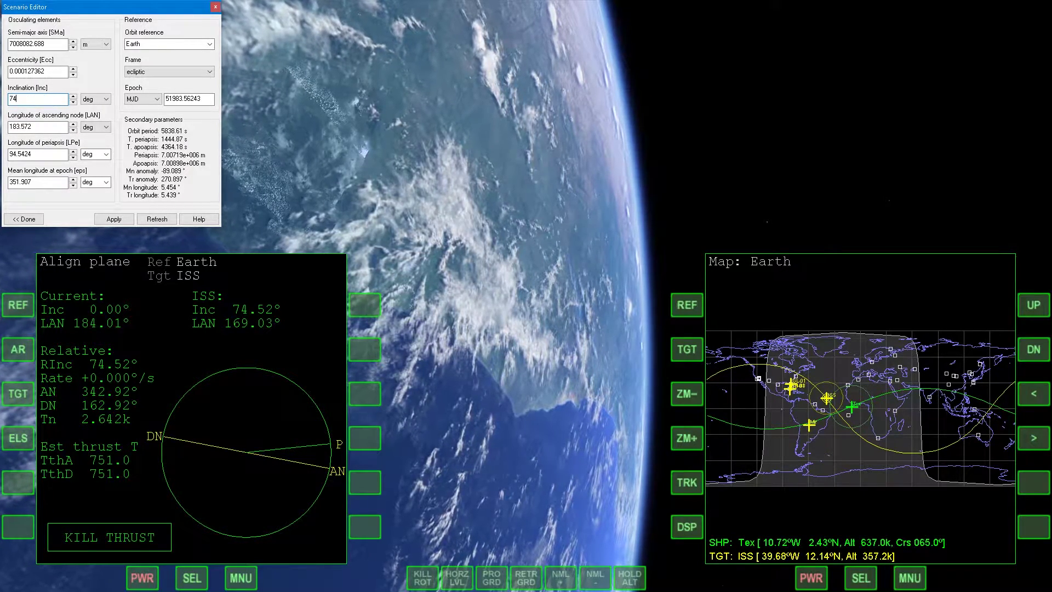
pyautogui.write('.52')
# Set the longitude of ascending node to 169.03 degrees and apply the orbital elements to Tex.
pyautogui.doubleClick(45, 124)
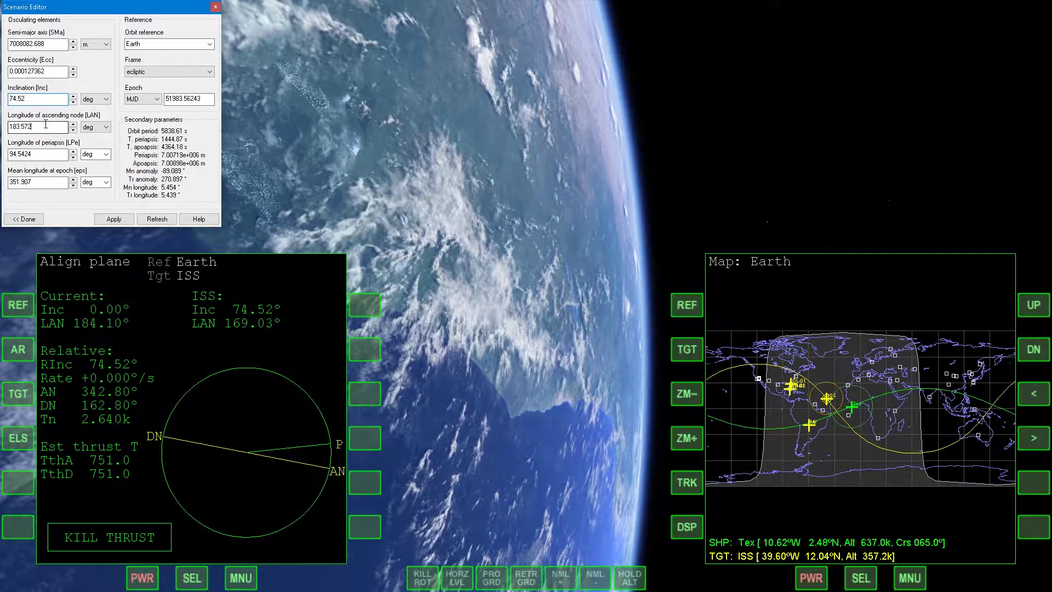
pyautogui.write('1')
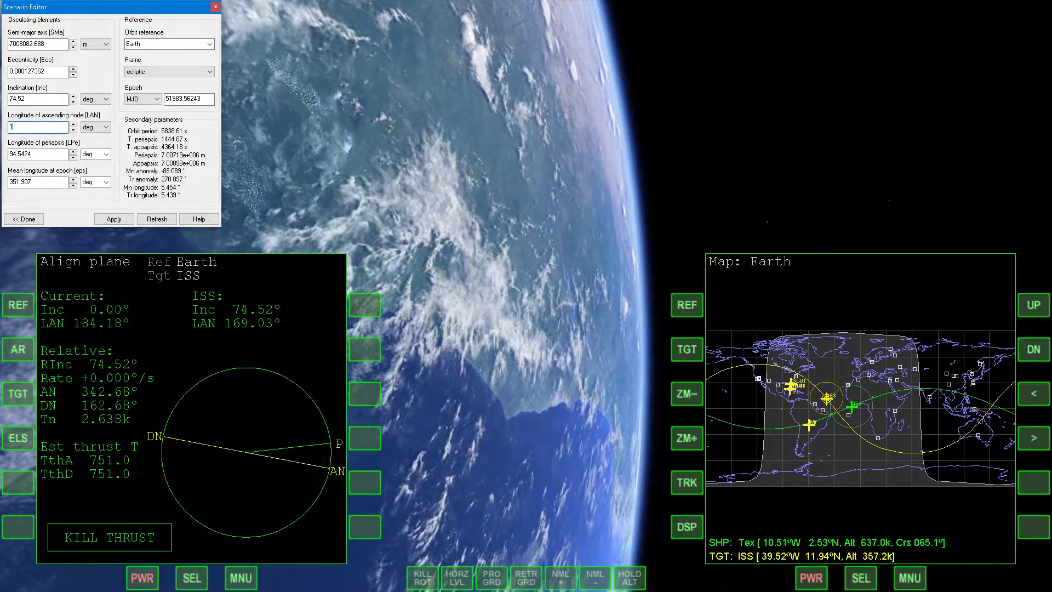
pyautogui.write('69.03')
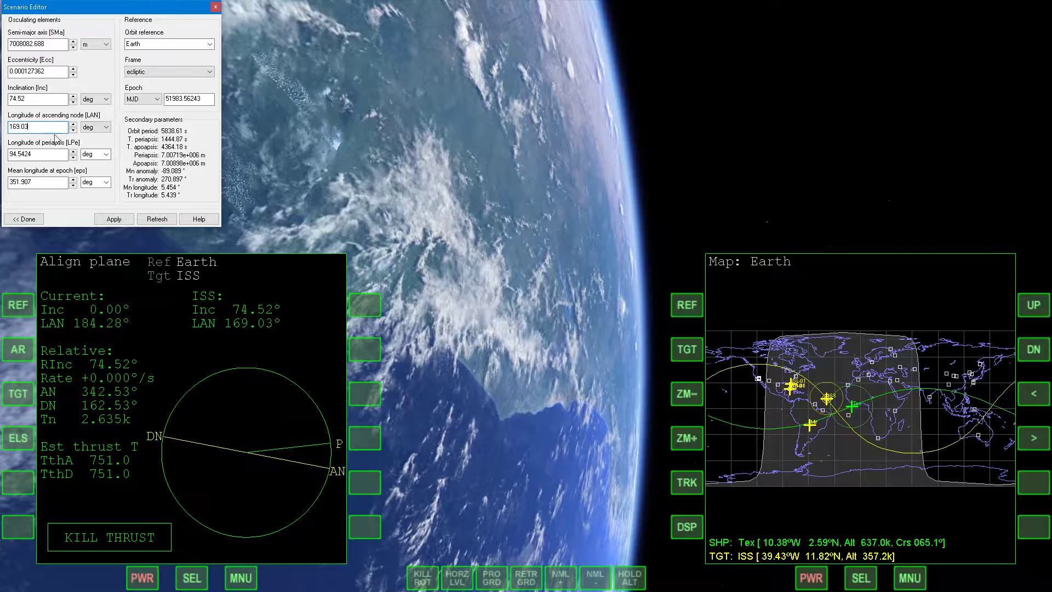
pyautogui.click(115, 219)
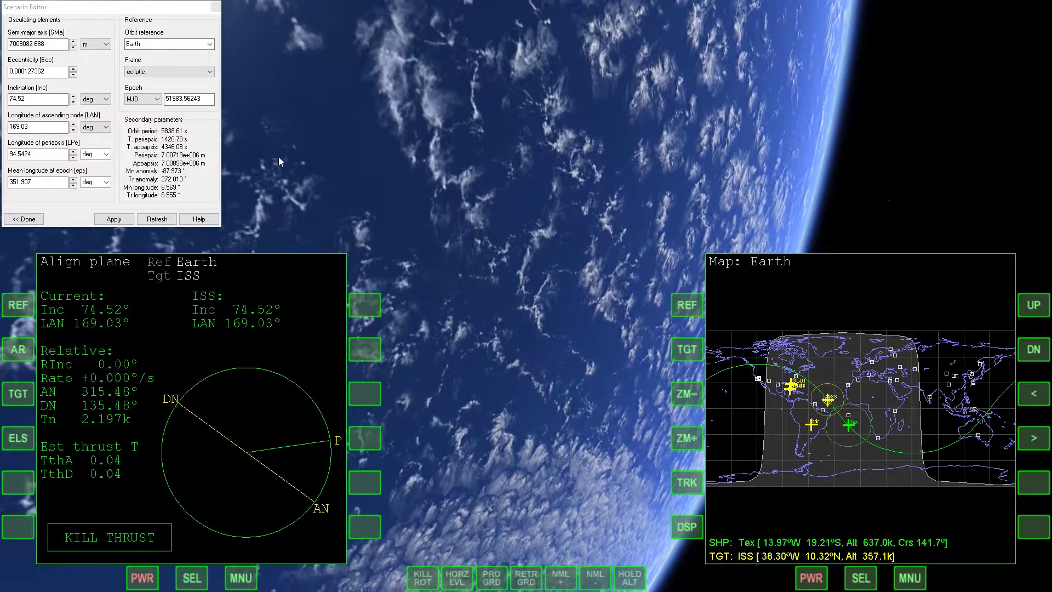
# Lower Tex's mean longitude at epoch to 316.507 degrees, moving it along the orbit towards the ISS on the map.
pyautogui.click(46, 178)
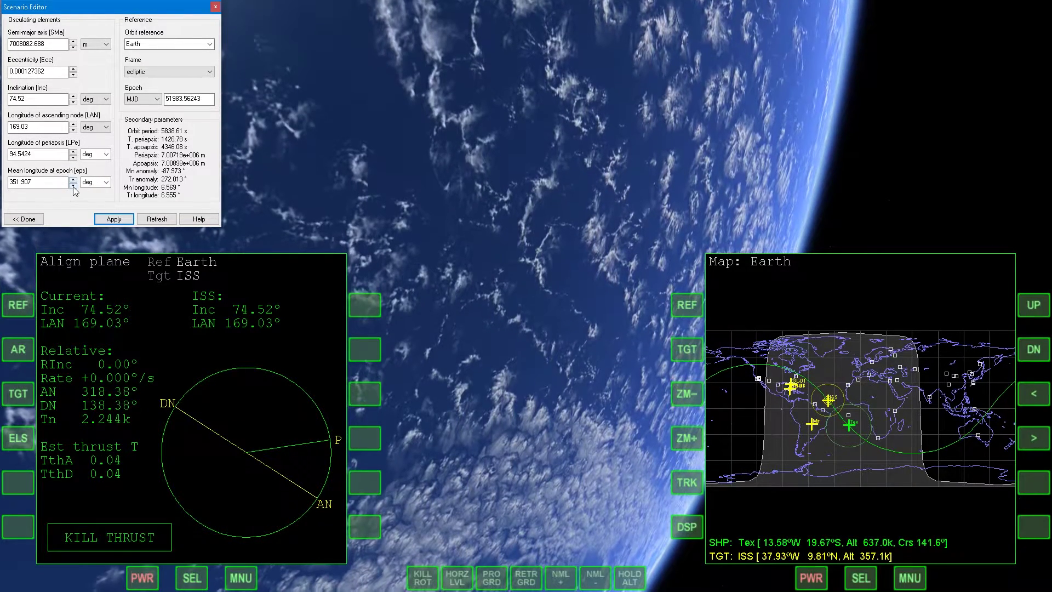
pyautogui.doubleClick(73, 186)
pyautogui.moveTo(73, 185); pyautogui.dragTo(74, 186)
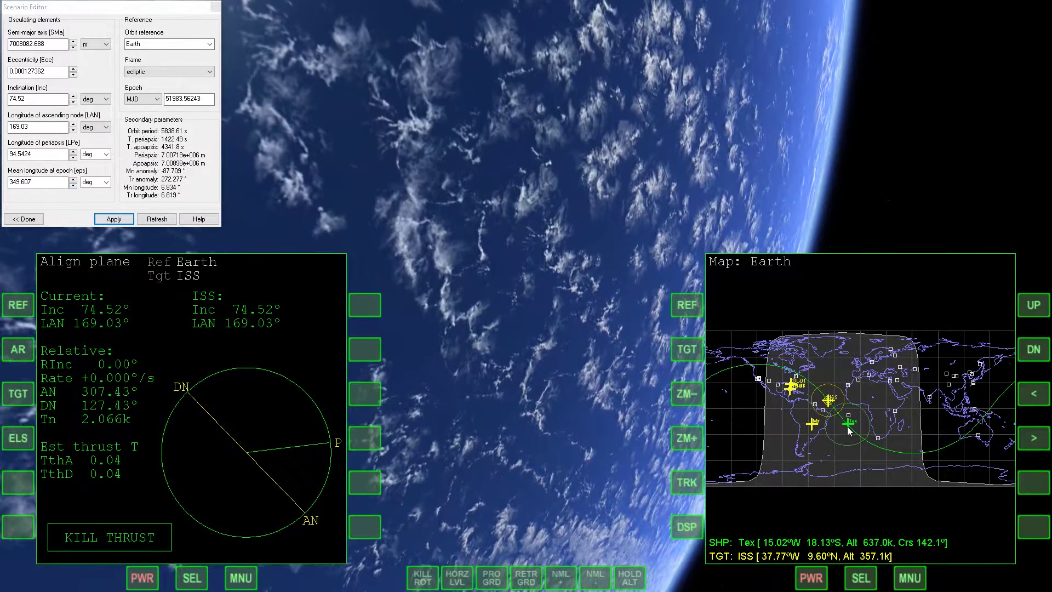
pyautogui.click(73, 185)
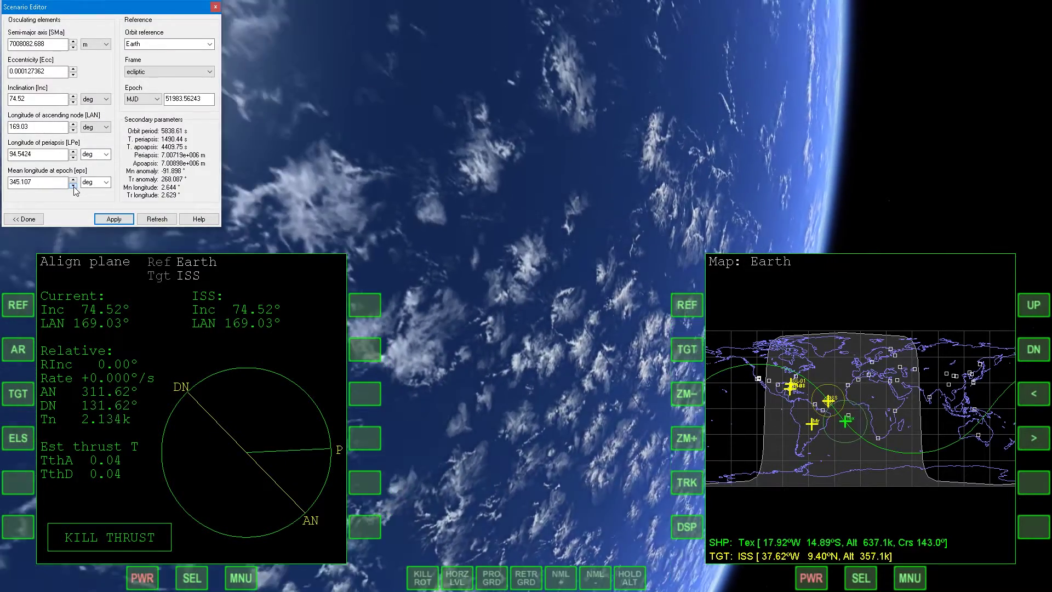
pyautogui.moveTo(73, 186); pyautogui.dragTo(73, 190)
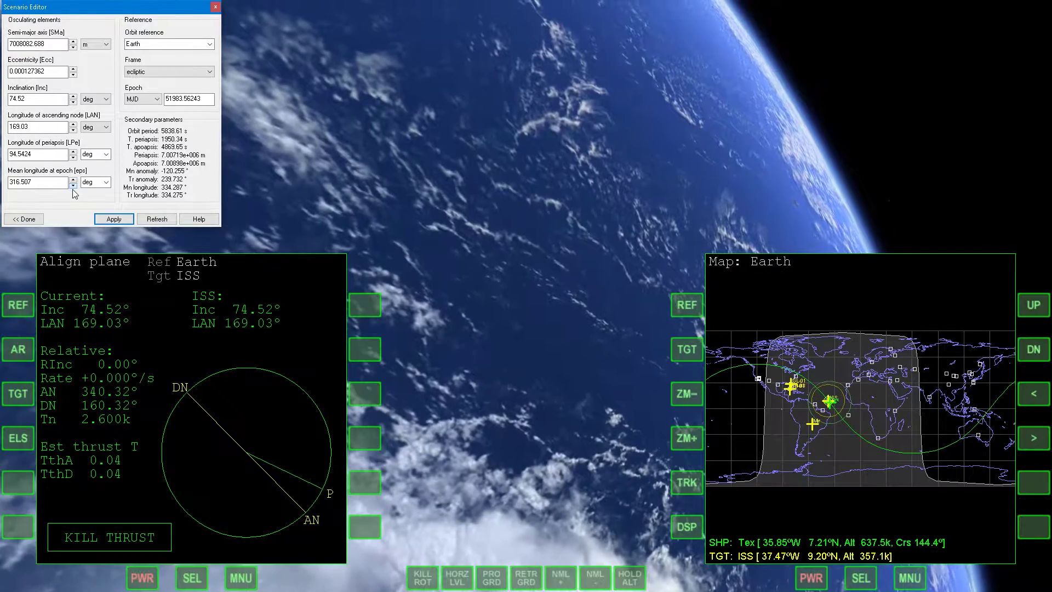
# Switch the Align Planes MFD to Docking mode and set the ISS as its target.
pyautogui.click(192, 580)
pyautogui.click(18, 522)
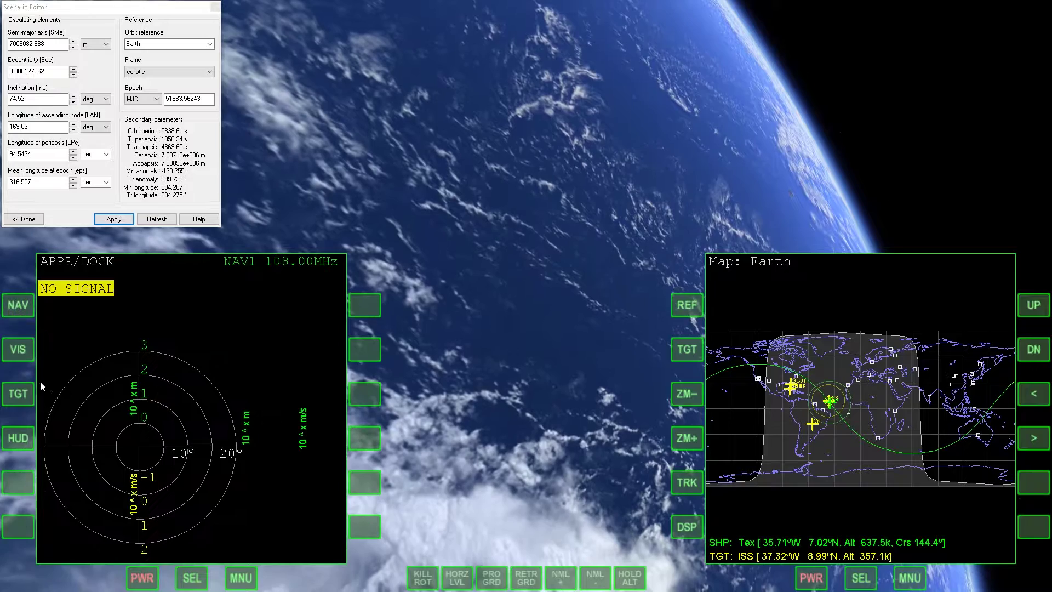
pyautogui.click(22, 390)
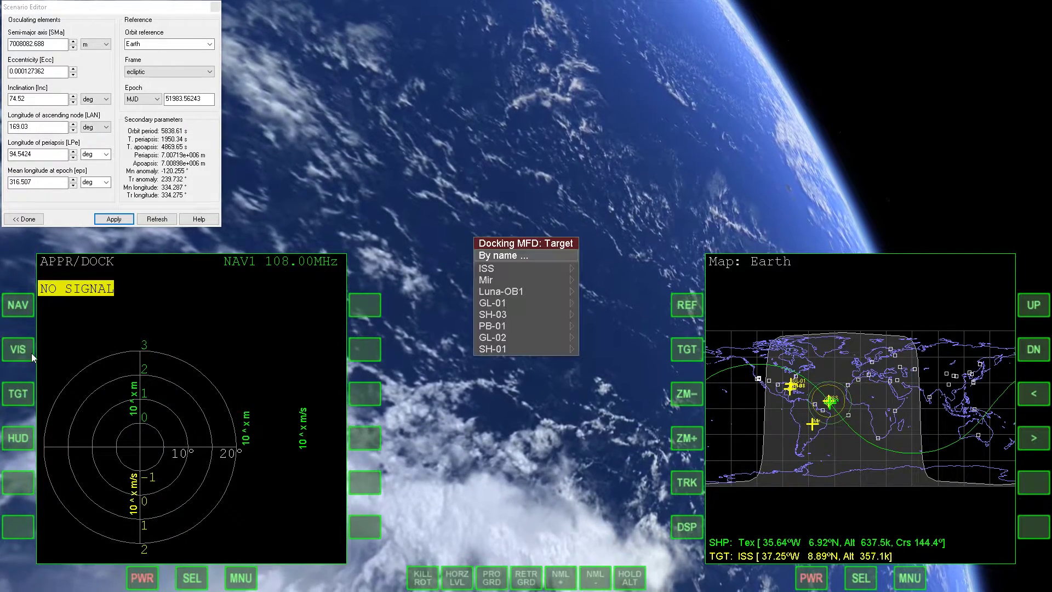
pyautogui.press('Return')
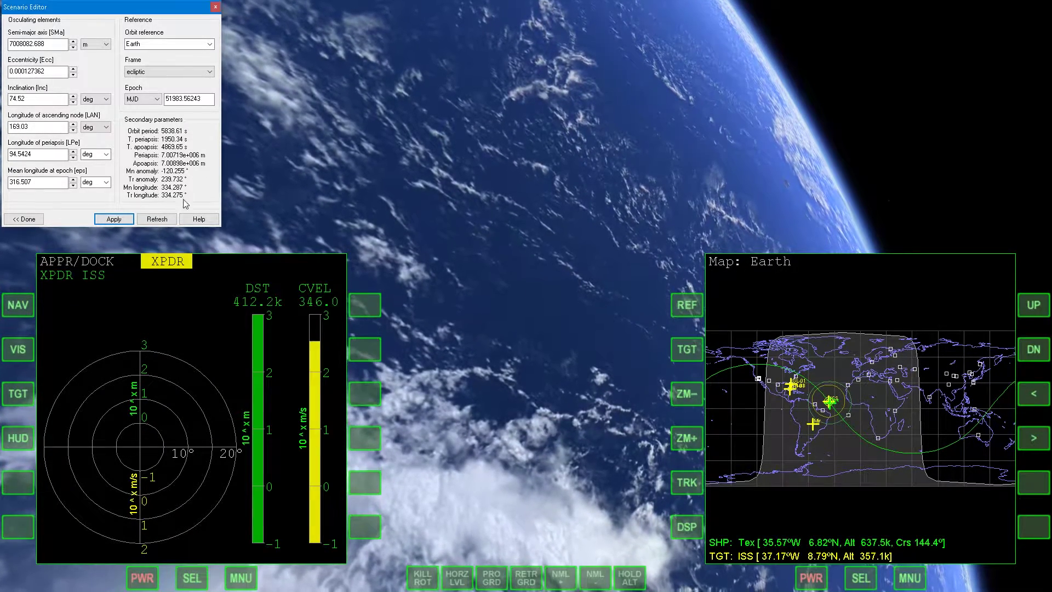
# Lower the mean longitude at epoch further to 314.007 degrees, with the Map MFD zoomed to level 4 for comparison with the ISS.
pyautogui.click(73, 185)
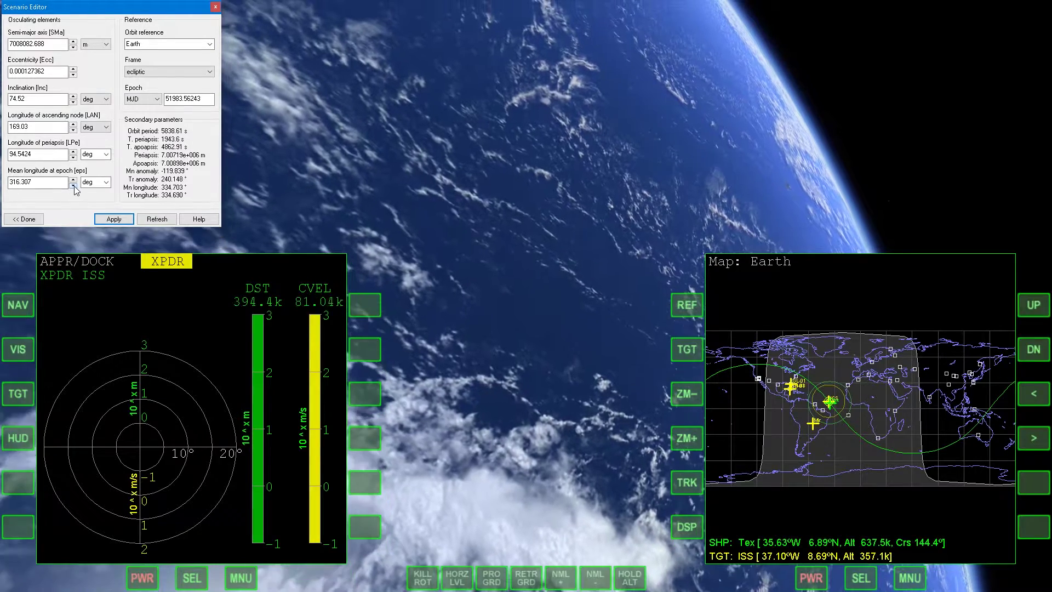
pyautogui.click(687, 439)
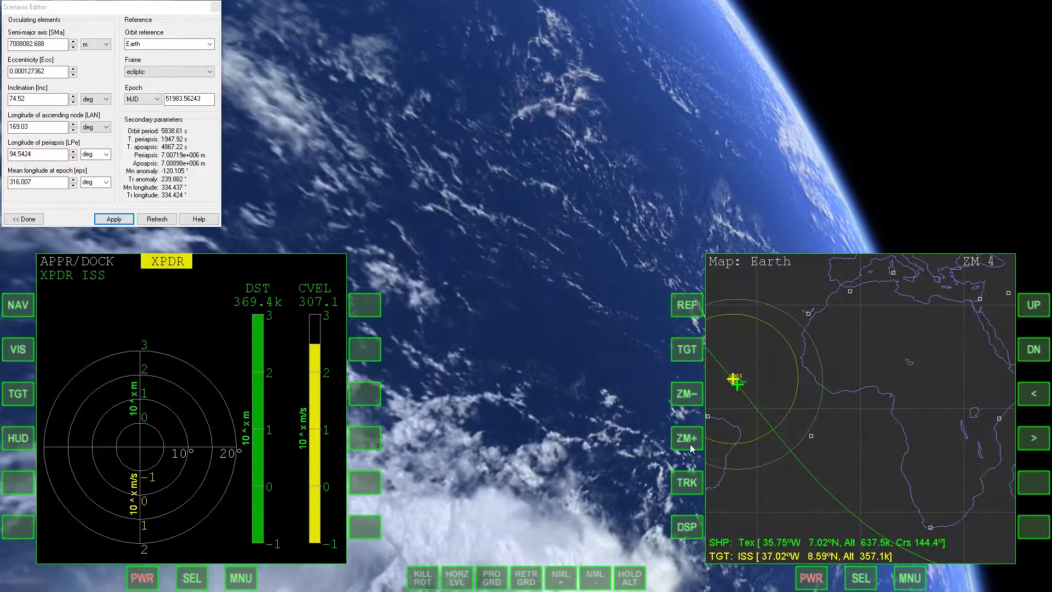
pyautogui.click(73, 185)
pyautogui.click(74, 186)
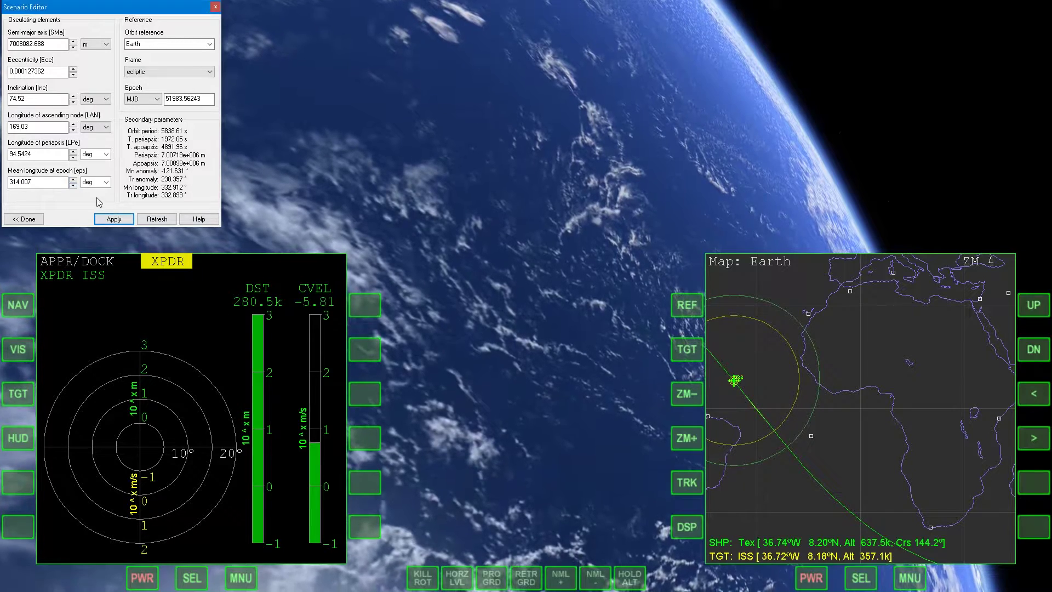
# Lower Tex's mean longitude at epoch to 313.907 degrees.
pyautogui.click(74, 185)
pyautogui.click(449, 306)
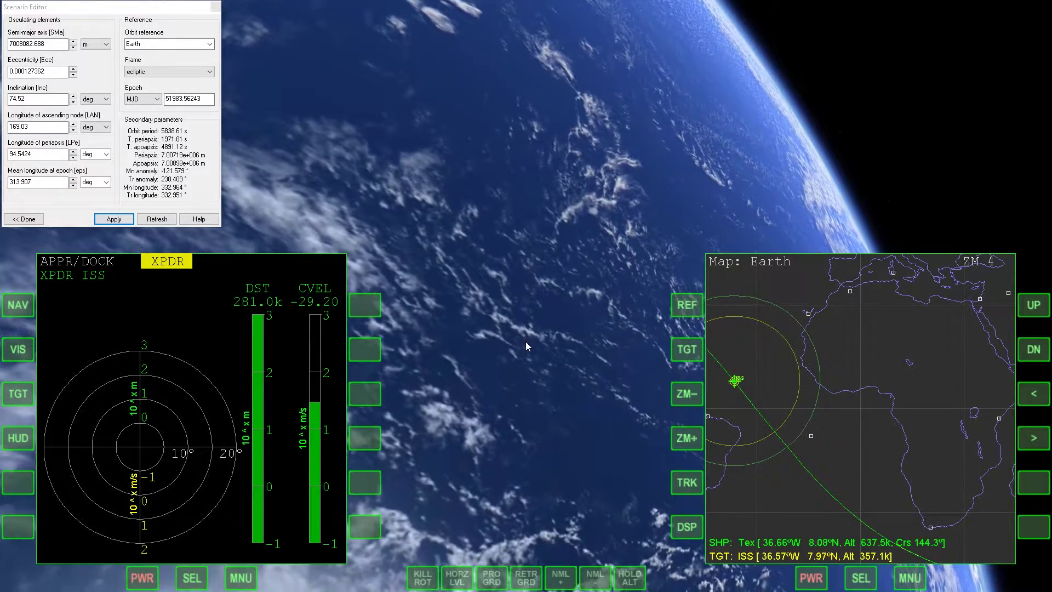
pyautogui.click(177, 111)
pyautogui.click(480, 502)
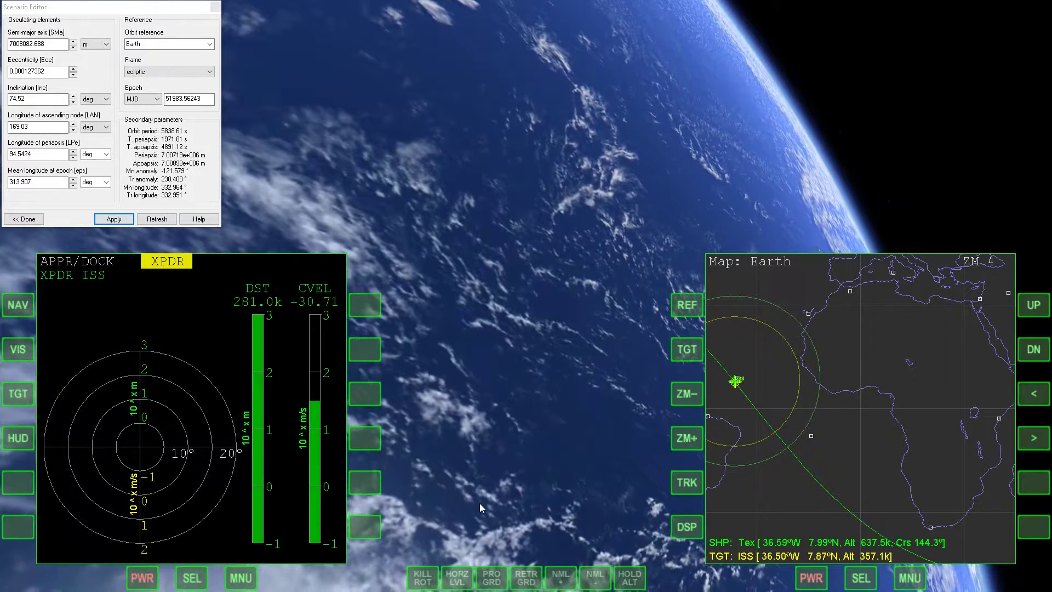
# Switch the Docking MFD to Orbit mode and set the ISS as its target to compare both orbits.
pyautogui.click(192, 577)
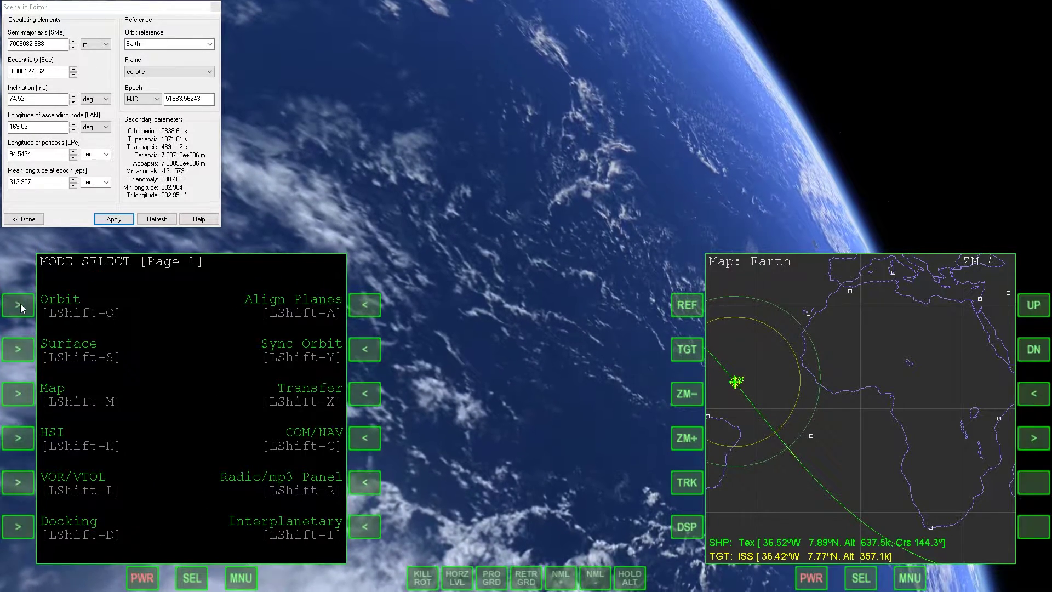
pyautogui.click(21, 304)
pyautogui.click(18, 394)
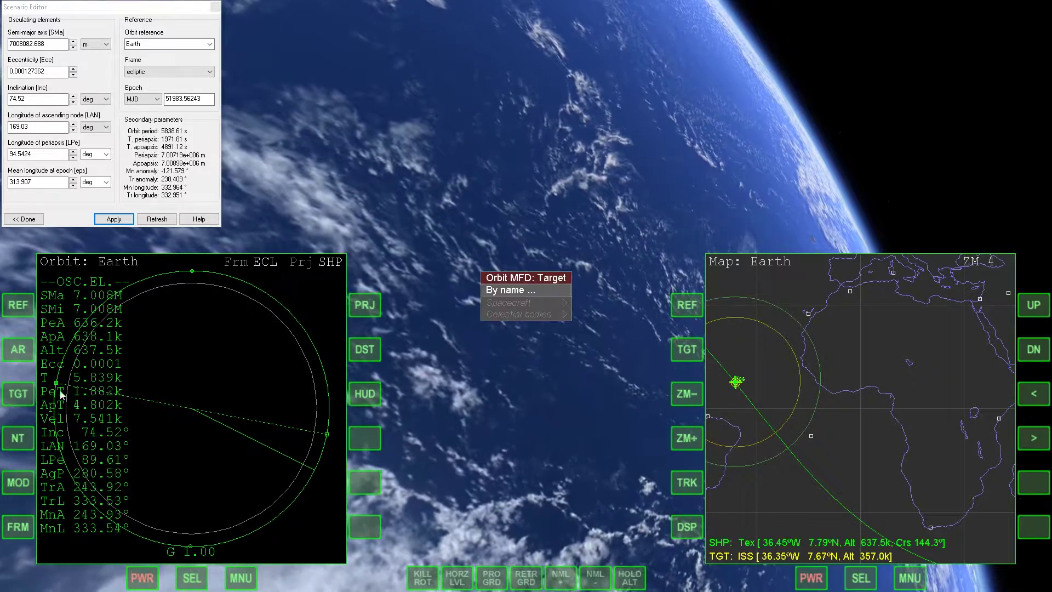
pyautogui.press('Down')
pyautogui.press('Right')
pyautogui.press('Return')
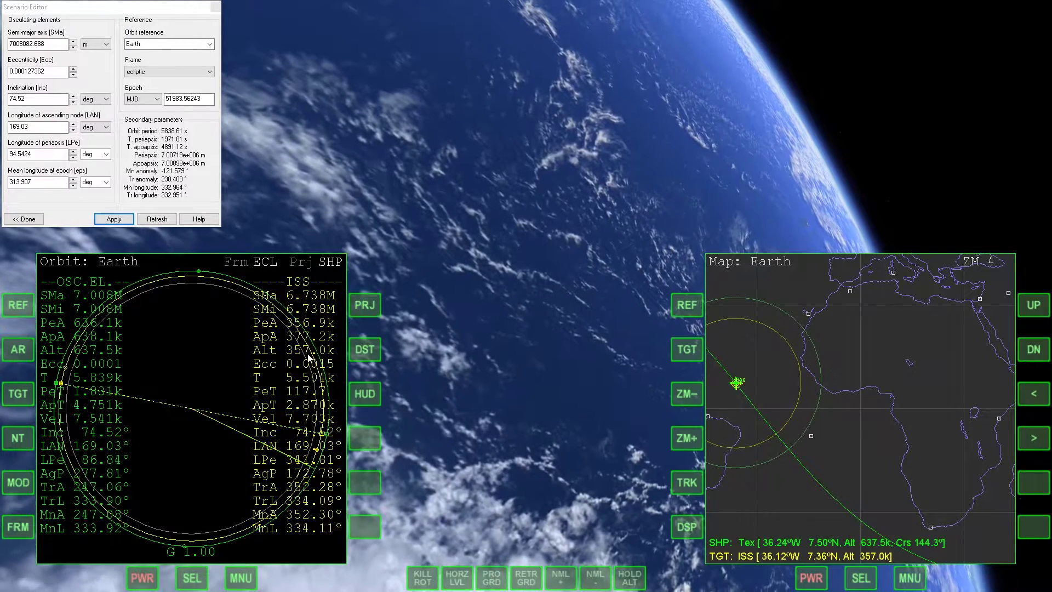
# Reduce Tex's semi-major axis to 6727810 m to bring its altitude close to that of the ISS.
pyautogui.click(73, 47)
pyautogui.moveTo(73, 47); pyautogui.dragTo(73, 48)
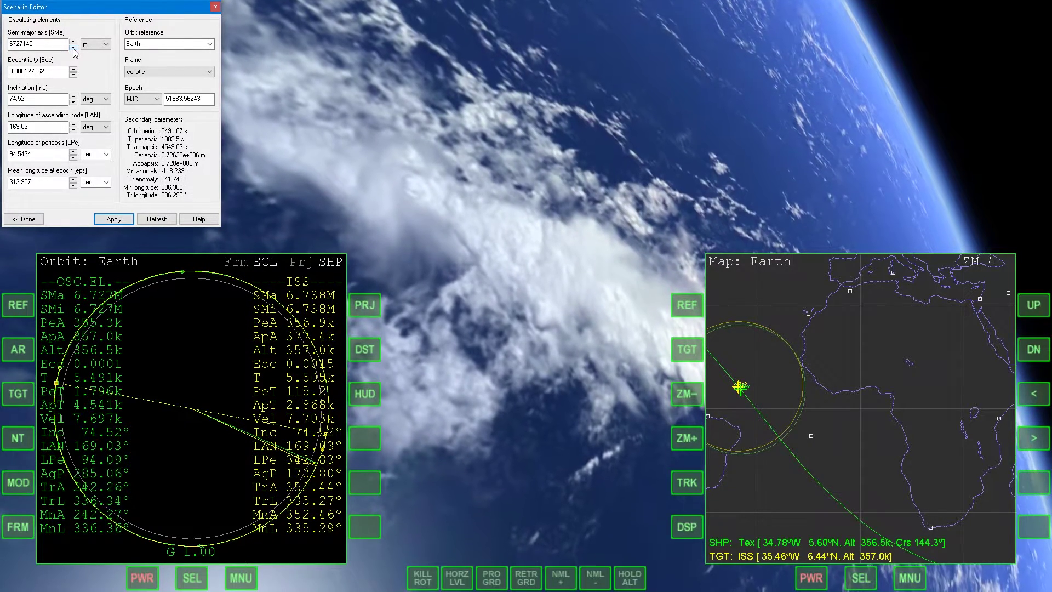
pyautogui.click(74, 42)
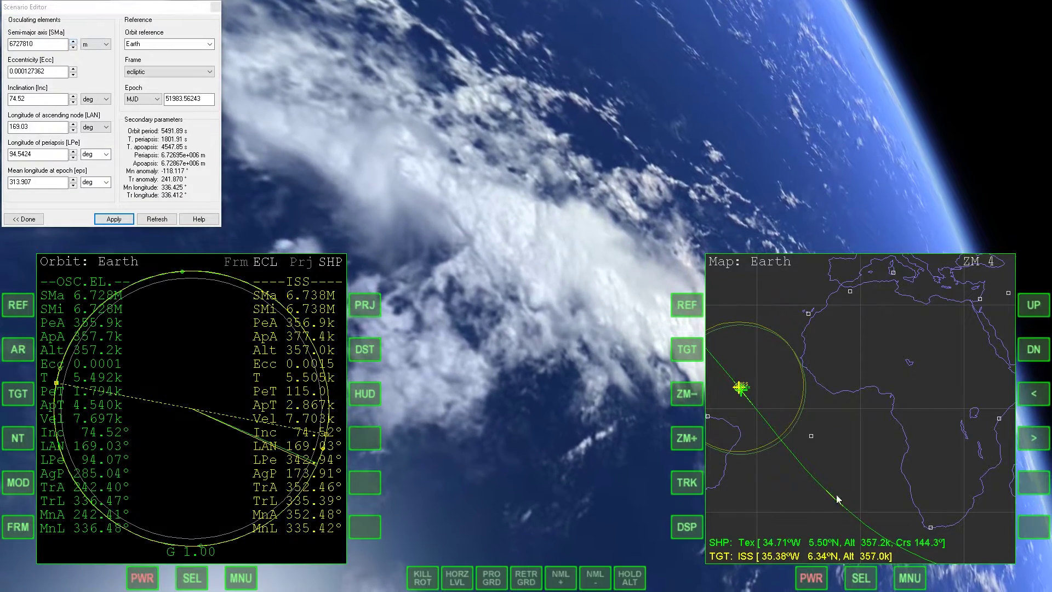
# Lower Tex's mean longitude at epoch in small decrements to 312.907 degrees.
pyautogui.click(73, 185)
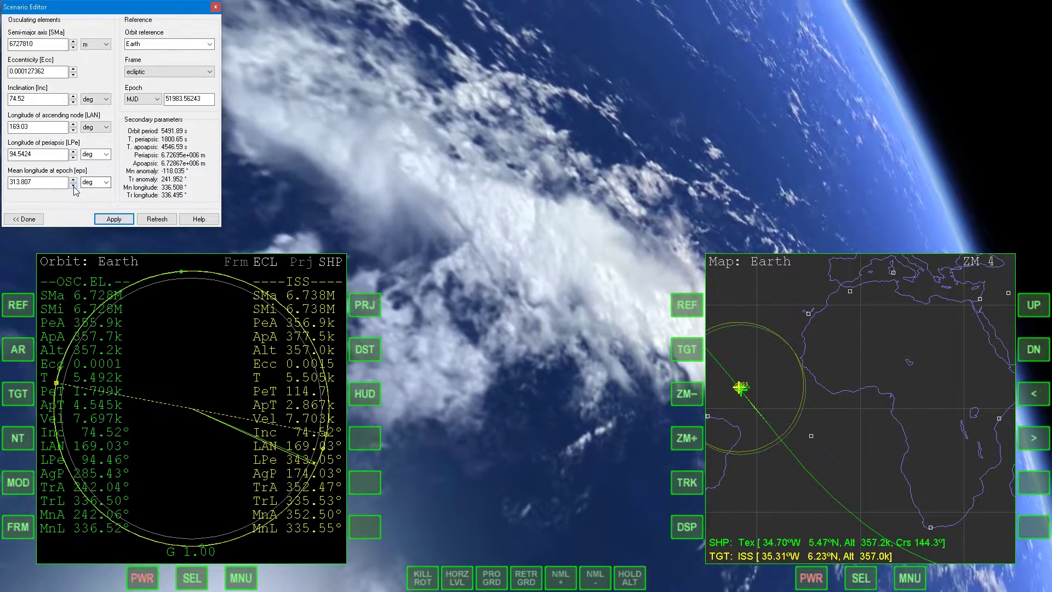
pyautogui.click(73, 185)
pyautogui.click(73, 186)
pyautogui.click(74, 185)
pyautogui.click(73, 186)
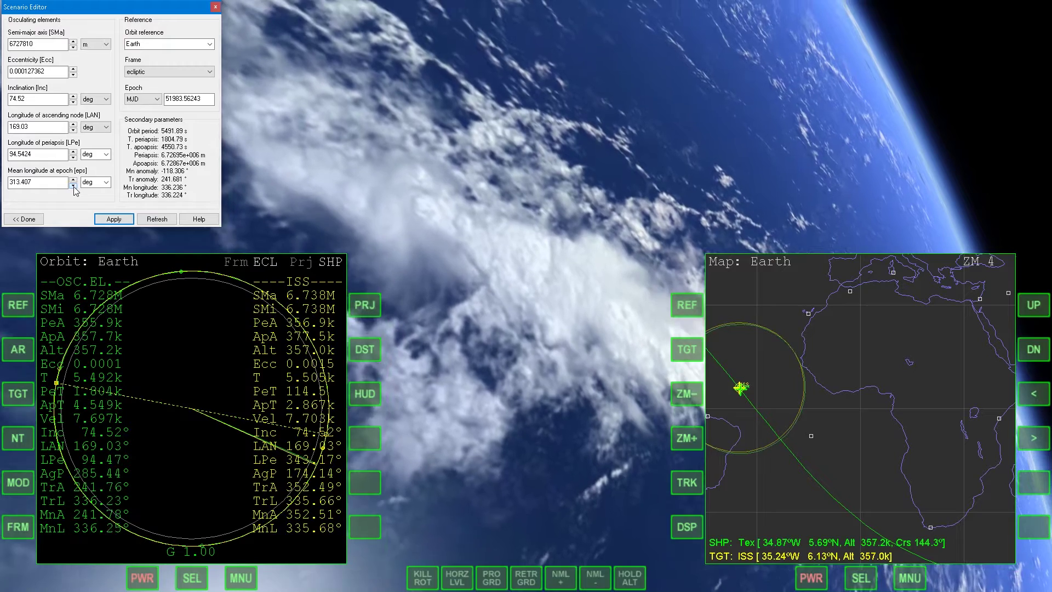
pyautogui.click(73, 187)
pyautogui.click(74, 186)
pyautogui.click(74, 186)
pyautogui.click(74, 187)
pyautogui.click(73, 187)
pyautogui.click(134, 488)
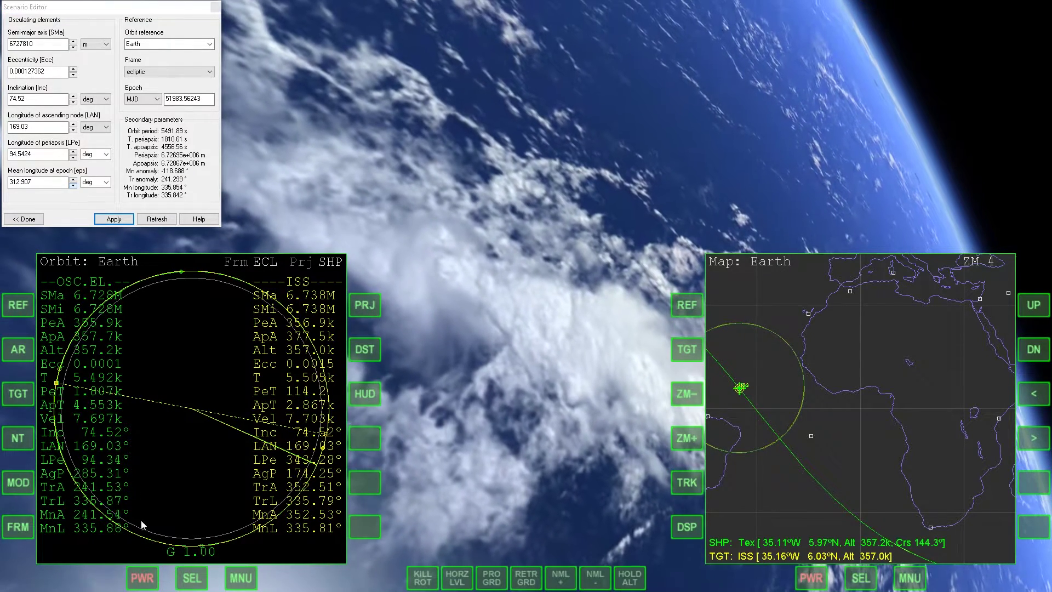
# Switch the Orbit MFD back to Docking mode to show the distance to the ISS.
pyautogui.hotkey('shift', 'F1')
pyautogui.click(17, 526)
pyautogui.click(75, 108)
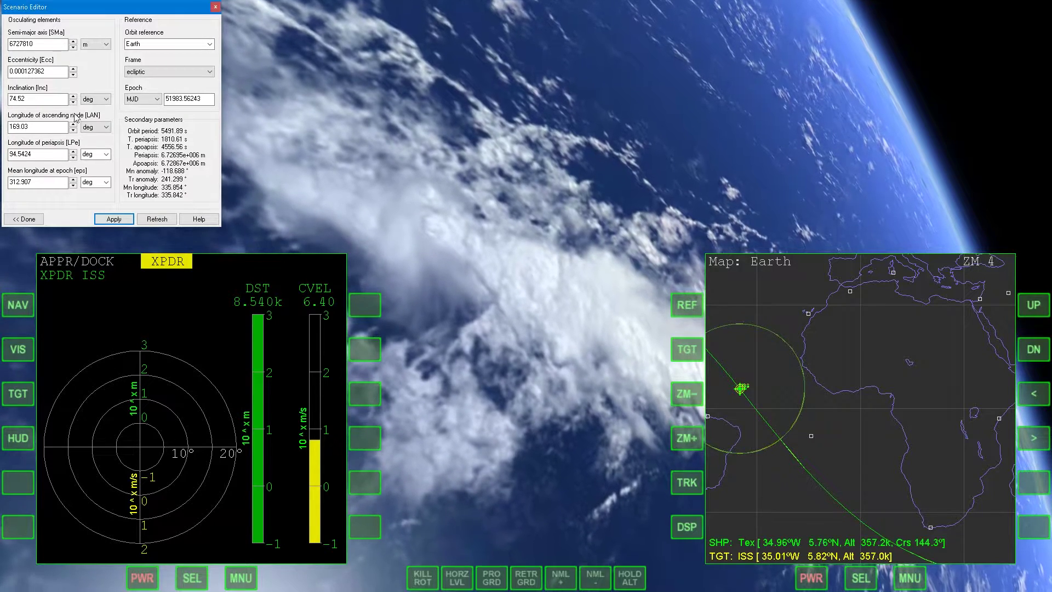
# Fine-tune Tex's mean longitude at epoch to 312.807 degrees using the docking distance to the ISS.
pyautogui.click(74, 187)
pyautogui.click(73, 187)
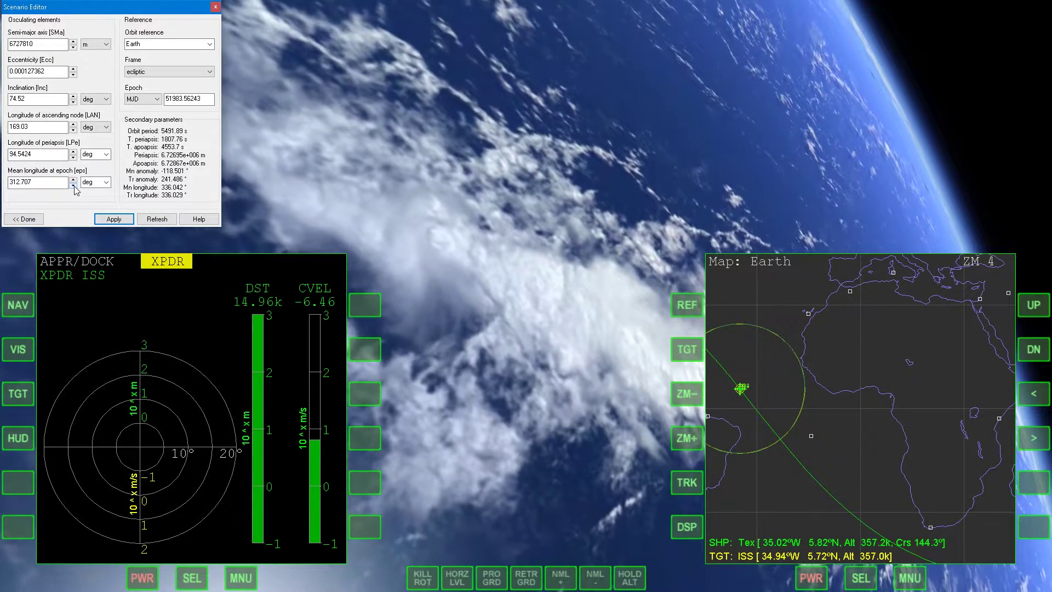
pyautogui.click(73, 180)
# Turn on the docking HUD to locate the ISS, and reposition the Scenario Editor window.
pyautogui.rightClick(500, 270)
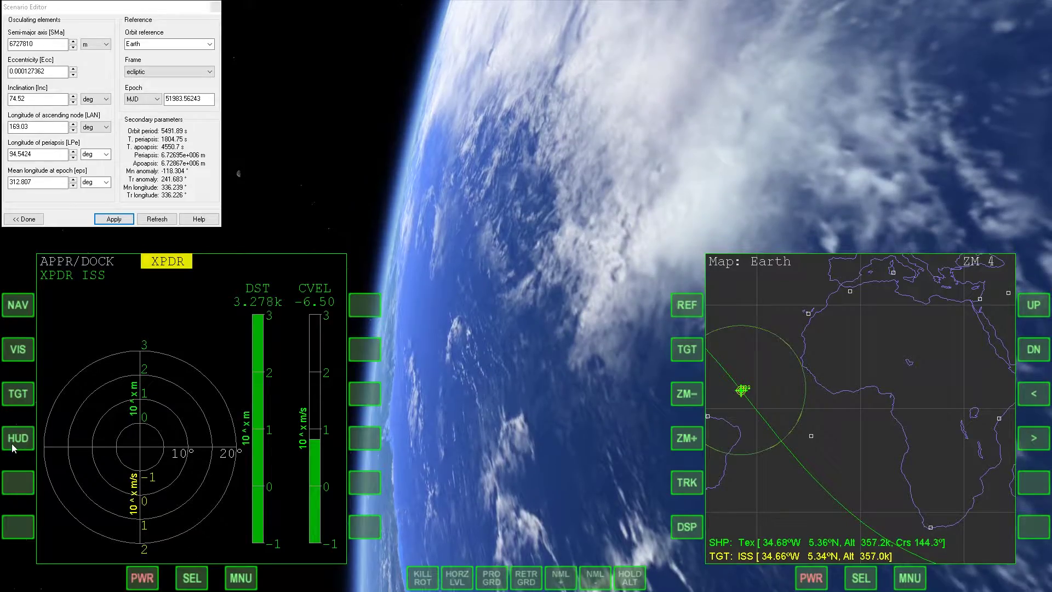
pyautogui.click(22, 439)
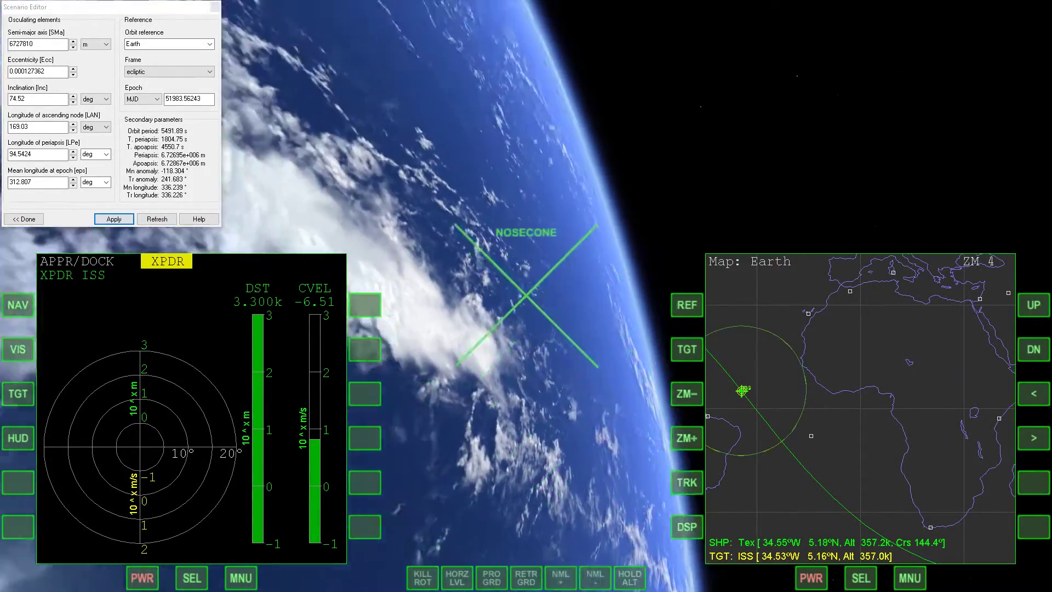
pyautogui.moveTo(197, 6); pyautogui.dragTo(167, 16)
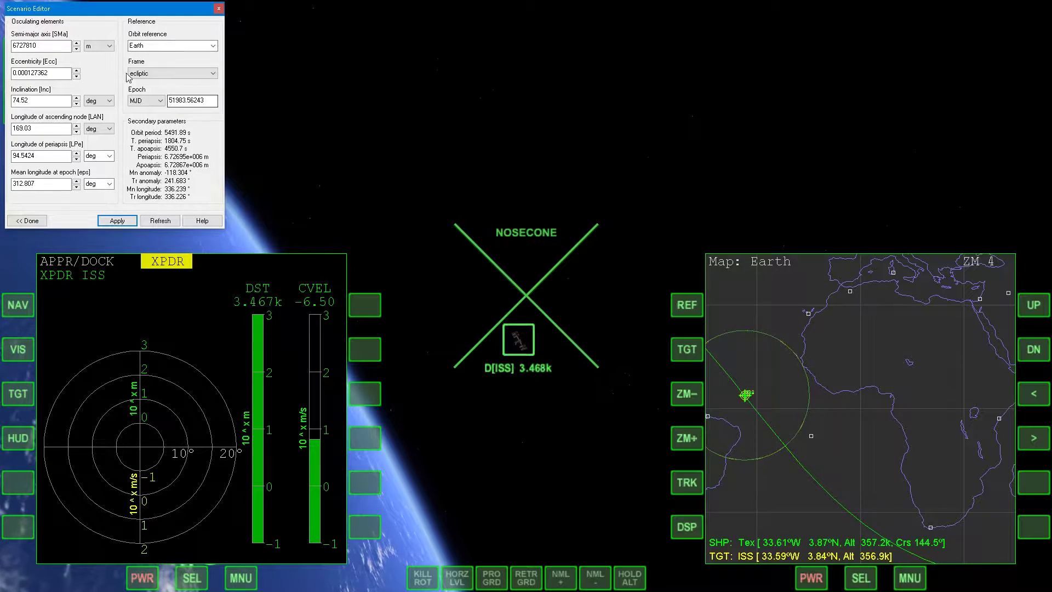
pyautogui.moveTo(96, 5); pyautogui.dragTo(92, 3)
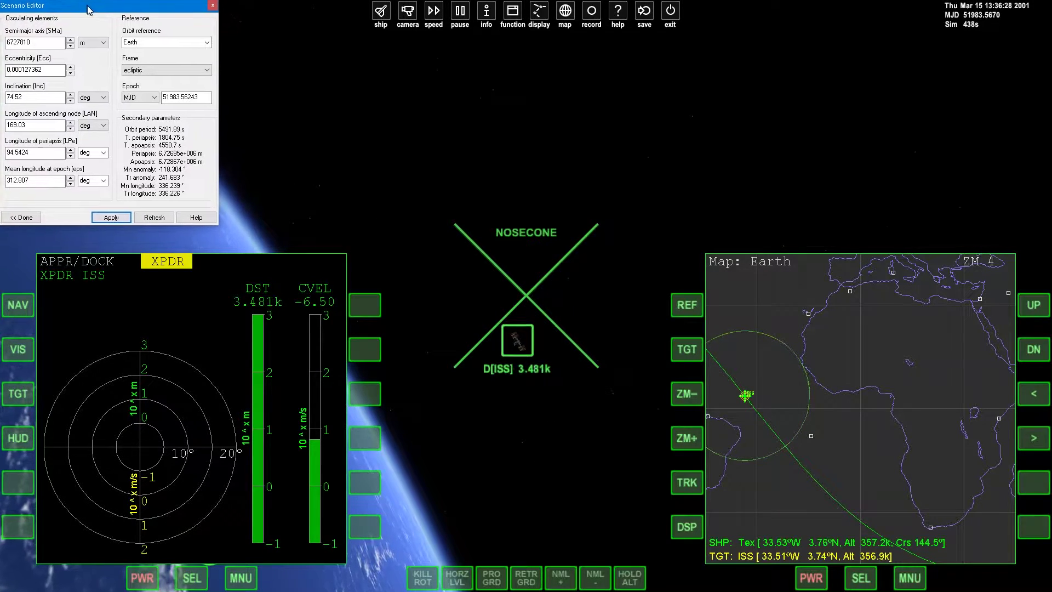
# Leave the orbital elements, look over Tex's docking and animation settings, and return to the vessel list.
pyautogui.click(25, 221)
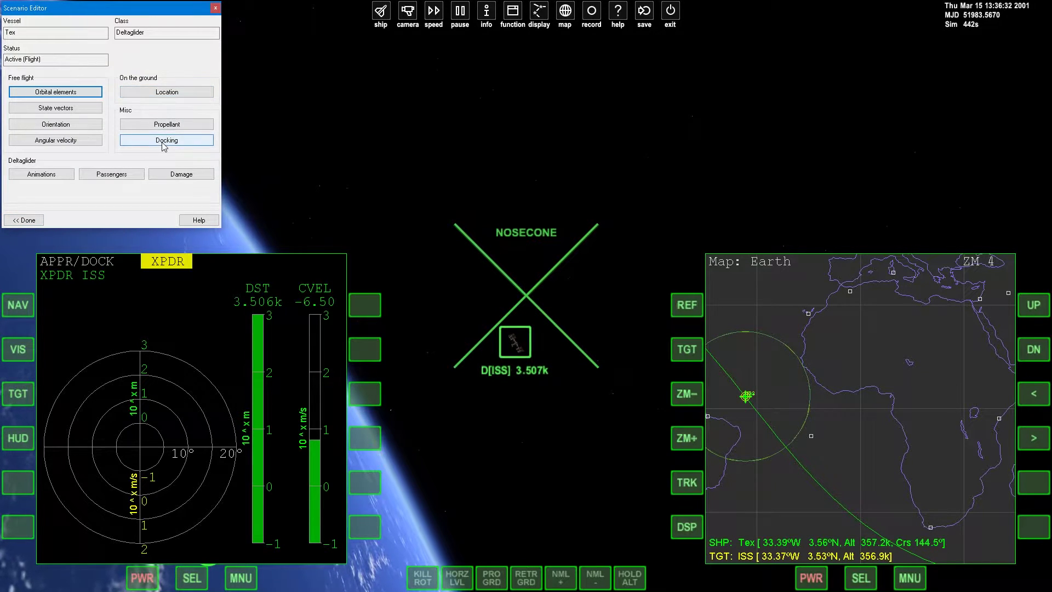
pyautogui.click(201, 144)
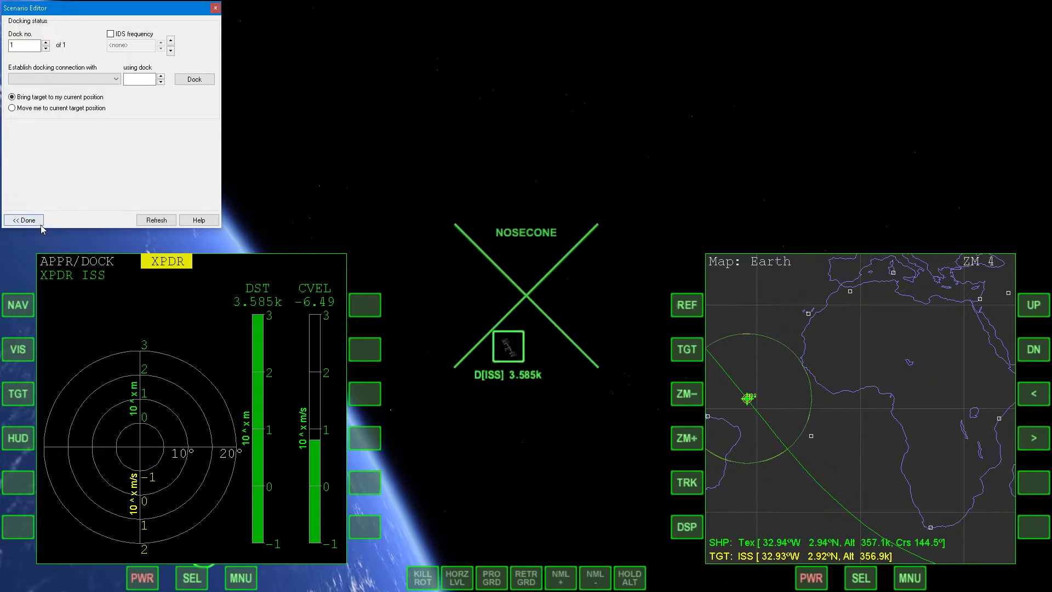
pyautogui.click(27, 220)
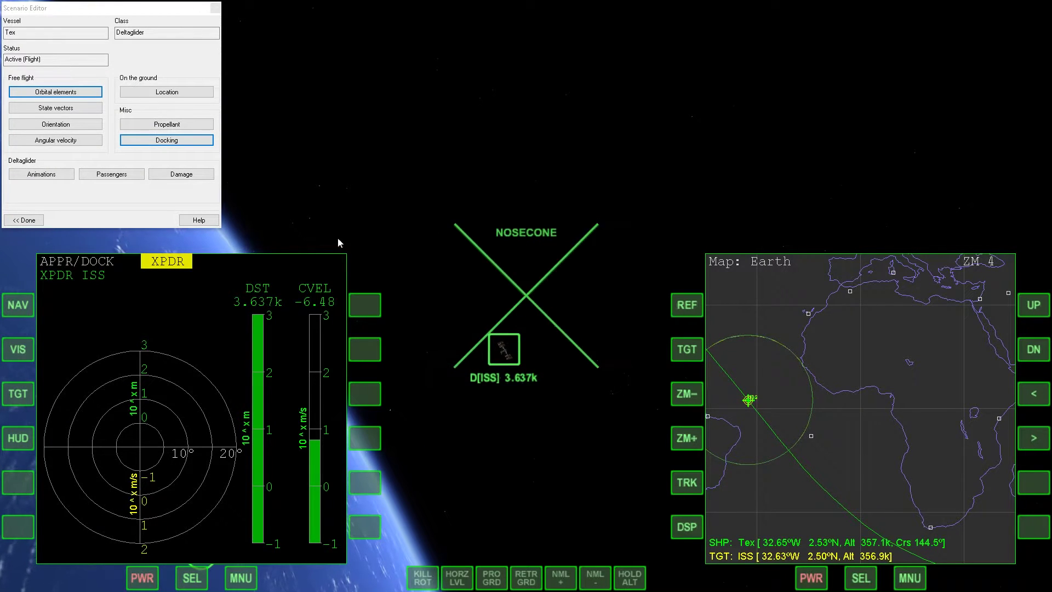
pyautogui.click(50, 176)
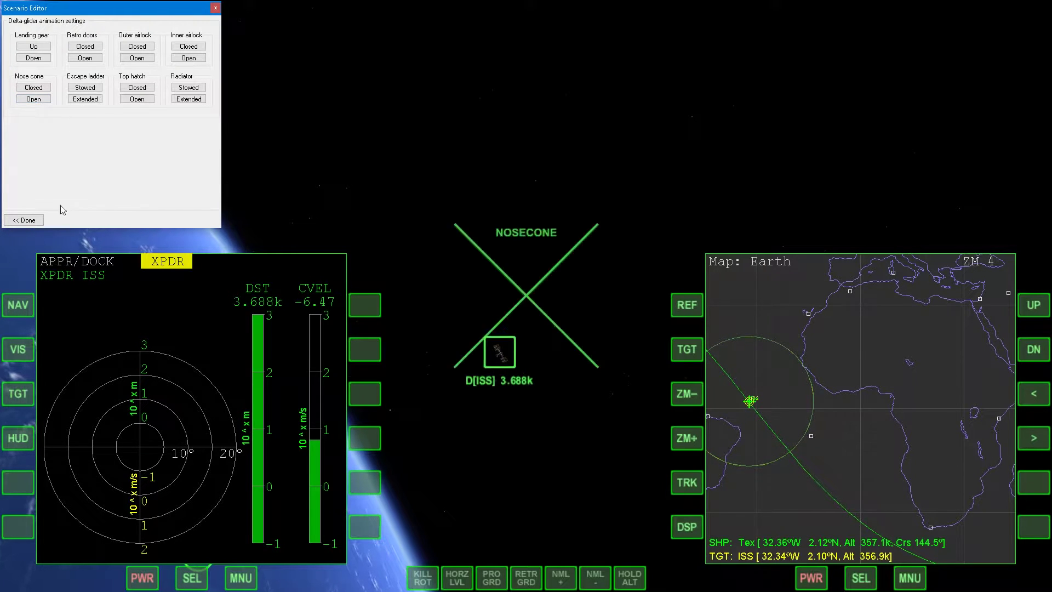
pyautogui.click(26, 220)
pyautogui.click(26, 219)
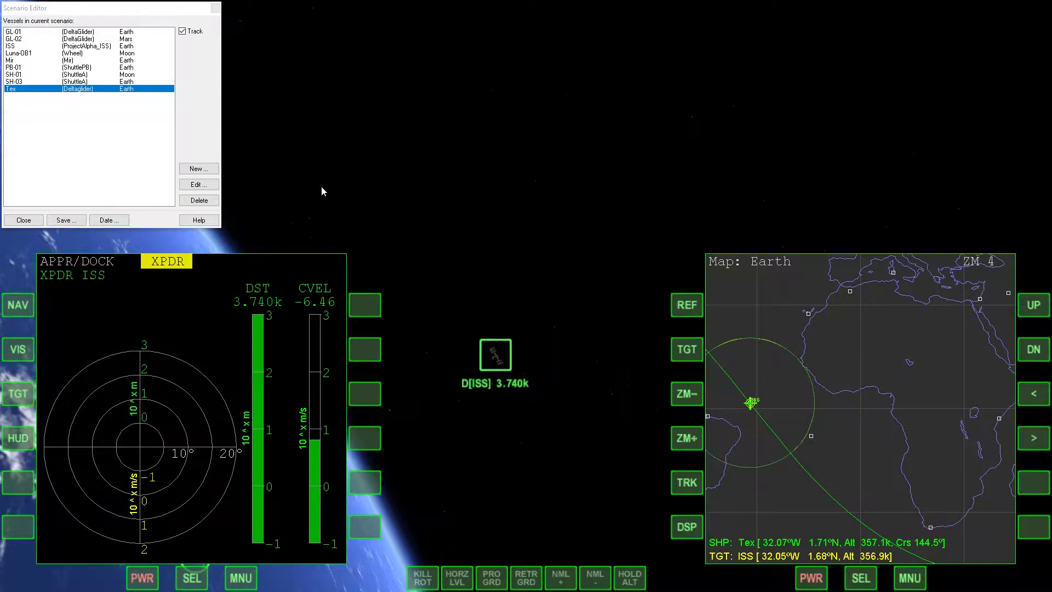
# Reopen Tex's docking settings and switch to an external view of the ship.
pyautogui.click(204, 189)
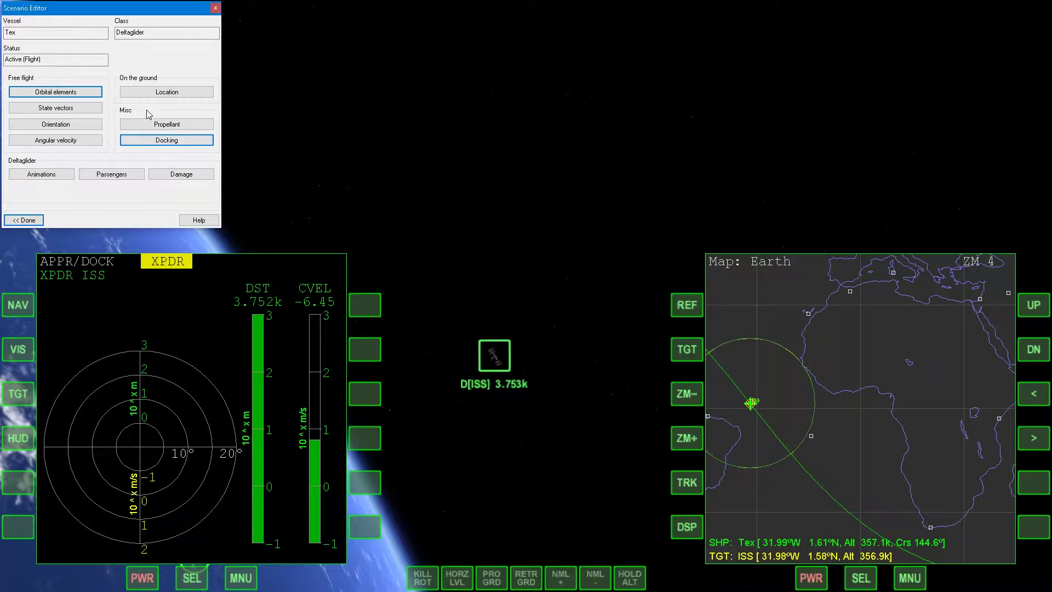
pyautogui.click(159, 142)
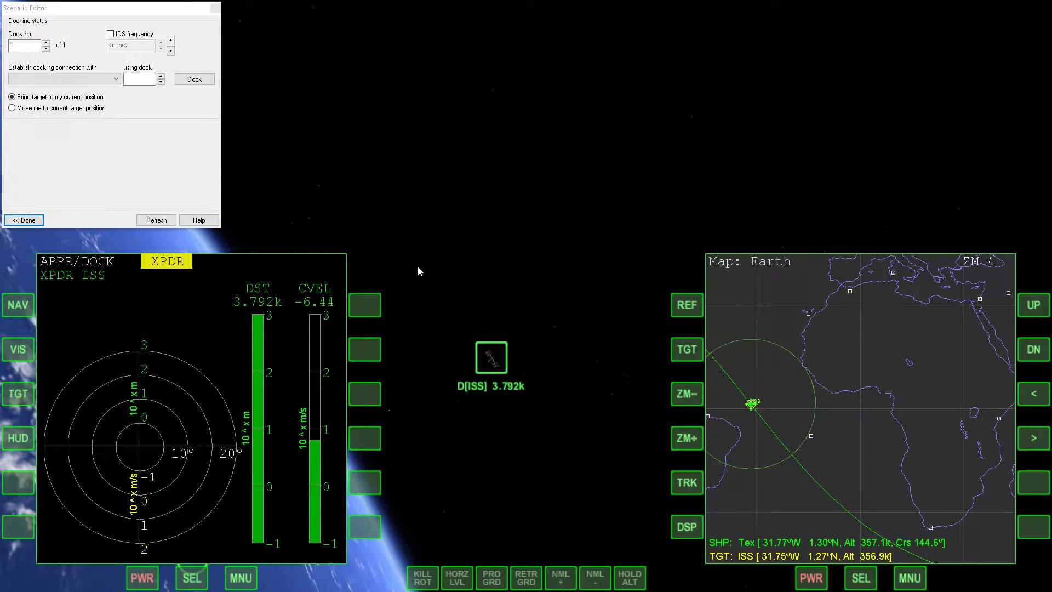
pyautogui.press('F1')
pyautogui.moveTo(723, 329); pyautogui.dragTo(936, 350)
pyautogui.click(47, 48)
pyautogui.click(606, 307)
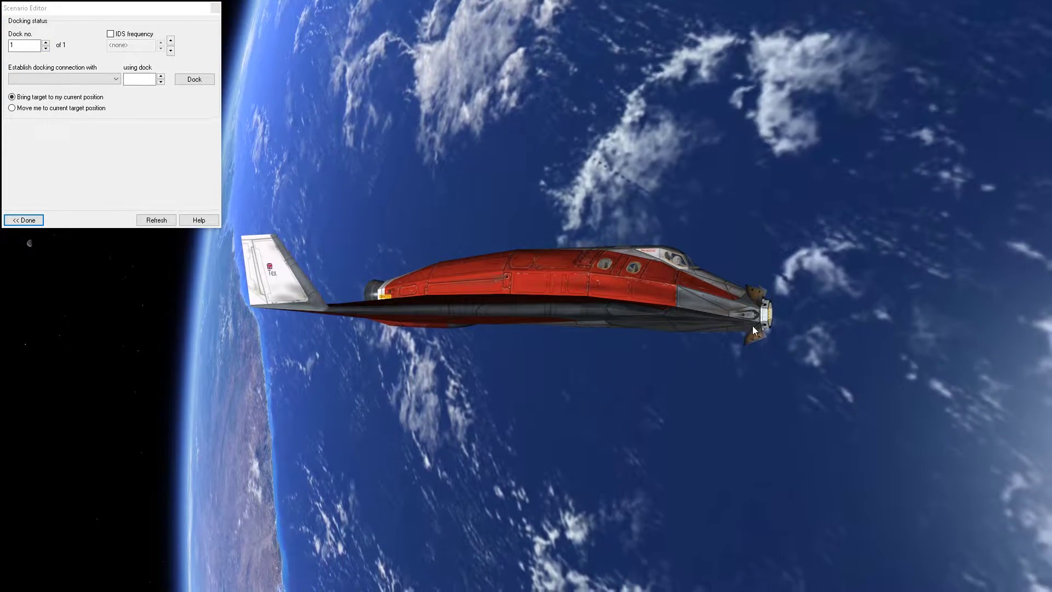
pyautogui.moveTo(606, 307); pyautogui.dragTo(329, 164)
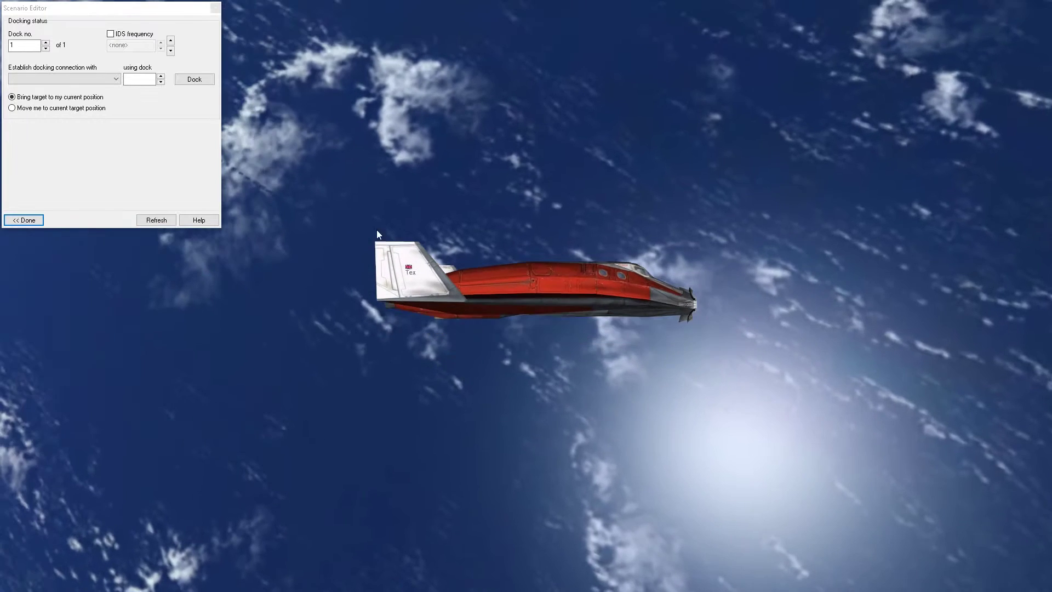
# Set Tex's docking connection to the ISS using dock 1.
pyautogui.click(127, 115)
pyautogui.moveTo(383, 274); pyautogui.dragTo(649, 160)
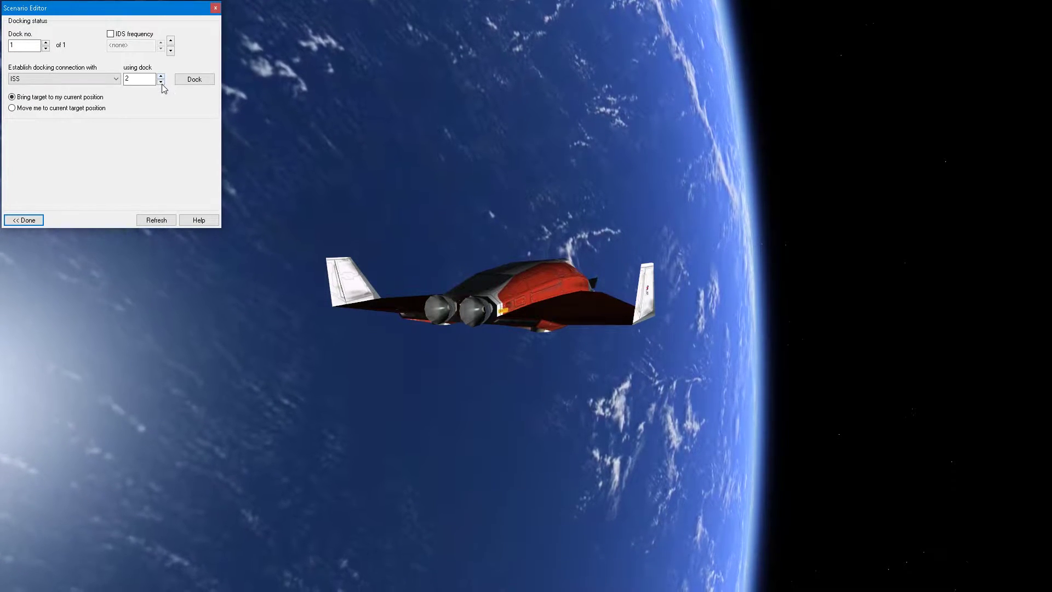
pyautogui.moveTo(656, 332); pyautogui.dragTo(629, 335)
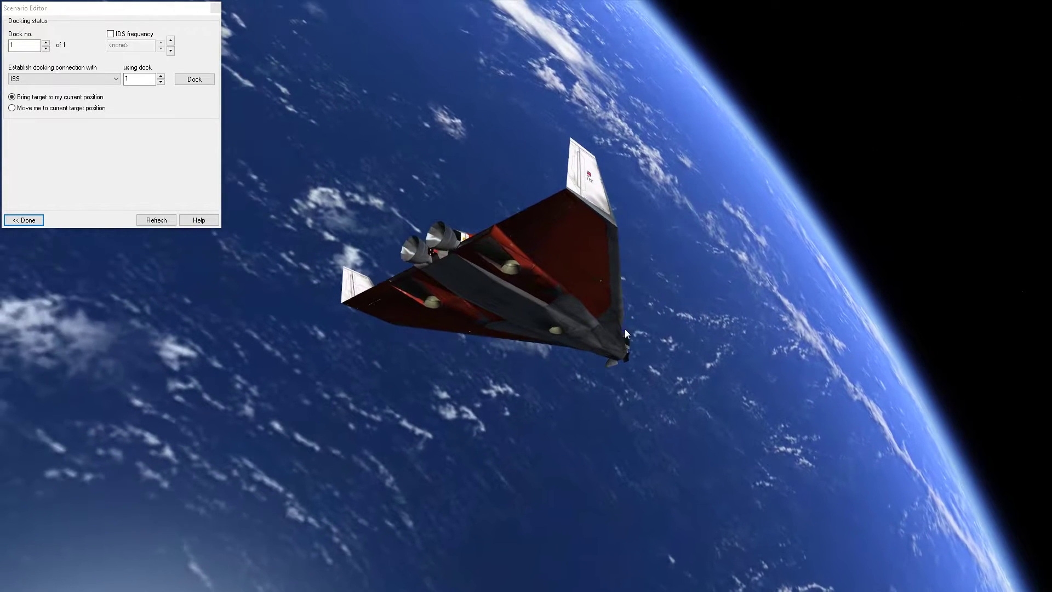
# Dock Tex to the ISS with the option that moves it to the current target position.
pyautogui.click(206, 117)
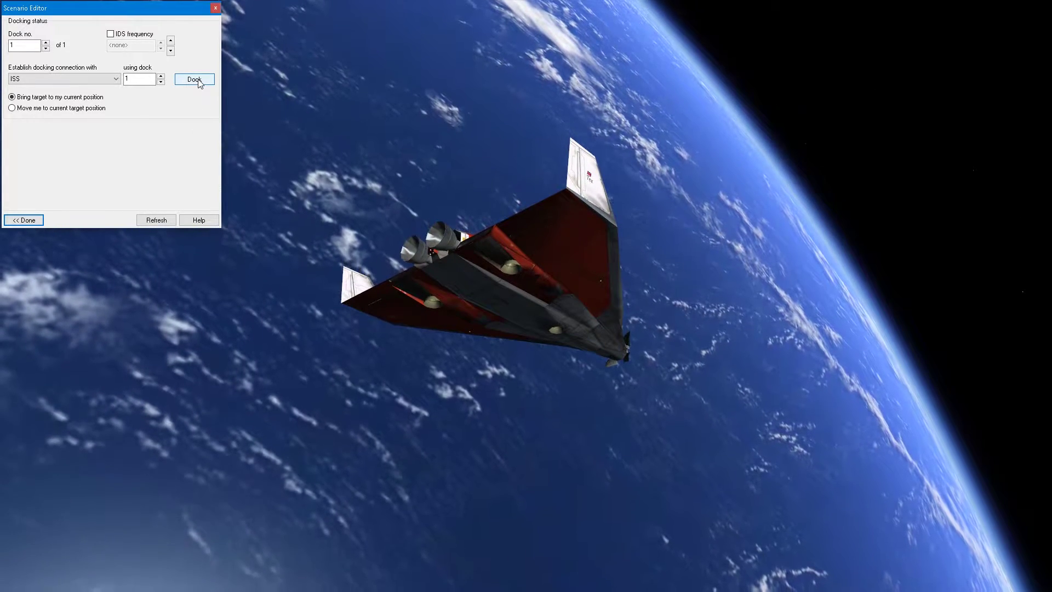
pyautogui.moveTo(697, 274); pyautogui.dragTo(520, 229)
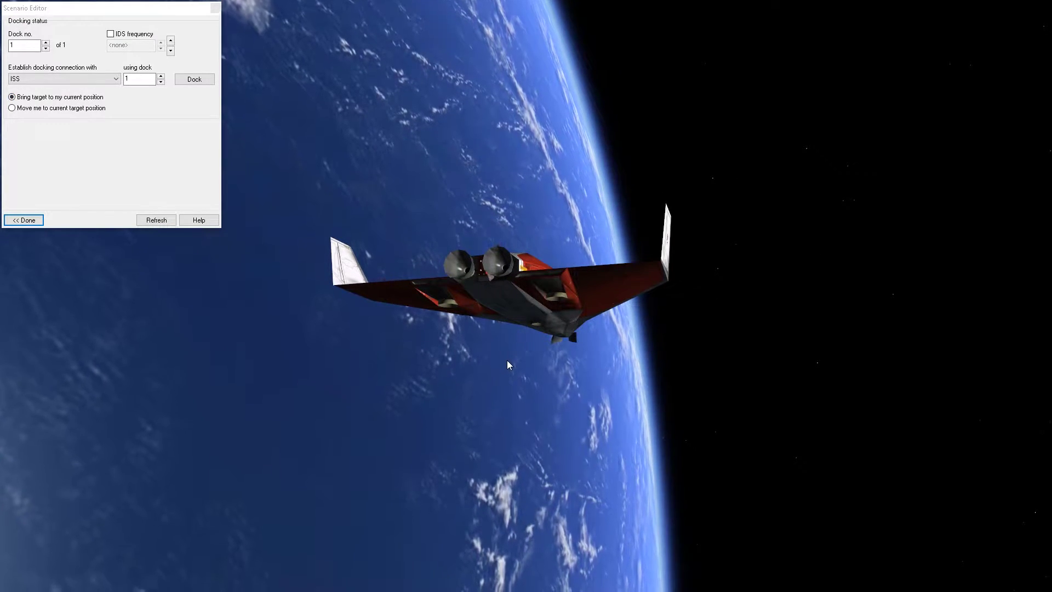
pyautogui.click(39, 117)
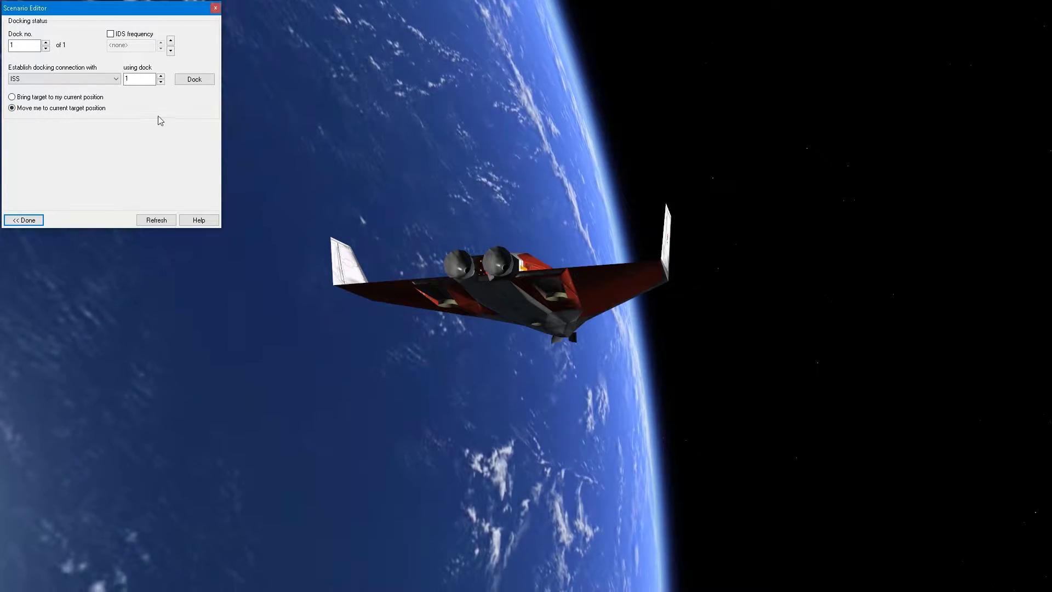
pyautogui.click(194, 79)
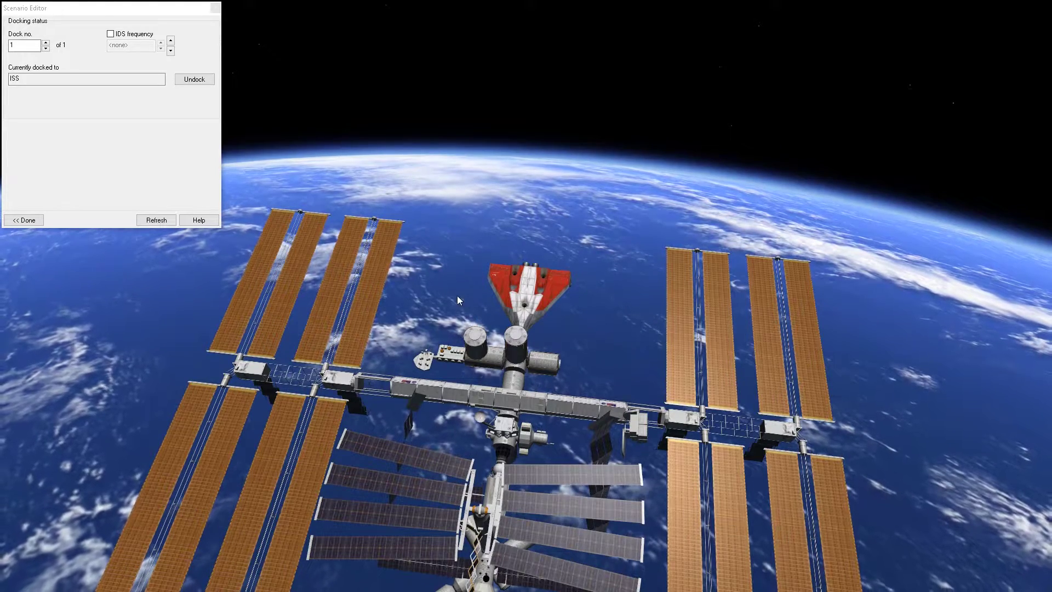
# Return to the list of vessels in the scenario and select GL-01.
pyautogui.click(24, 221)
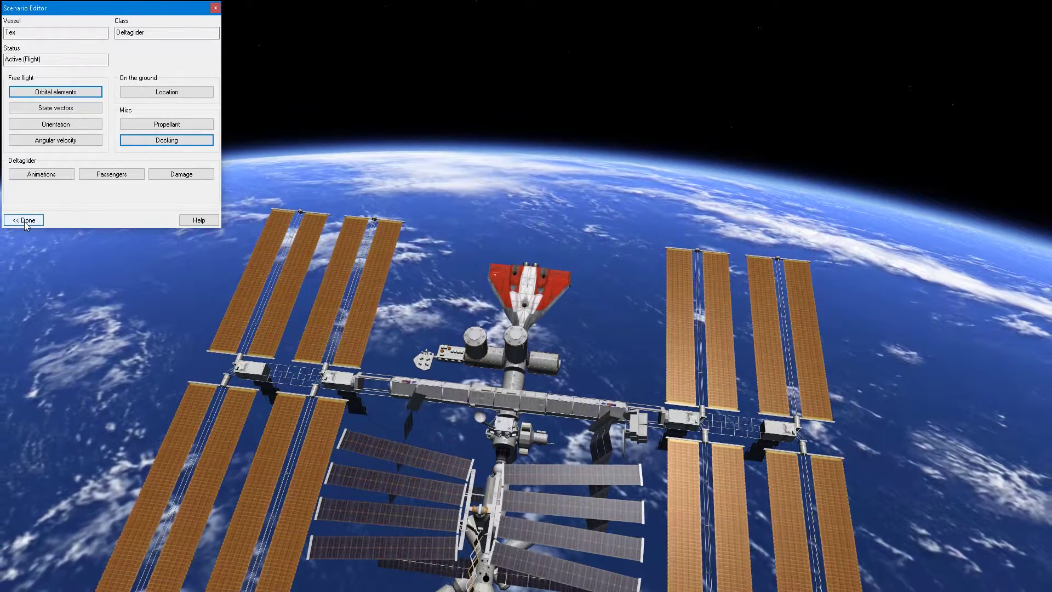
pyautogui.click(24, 222)
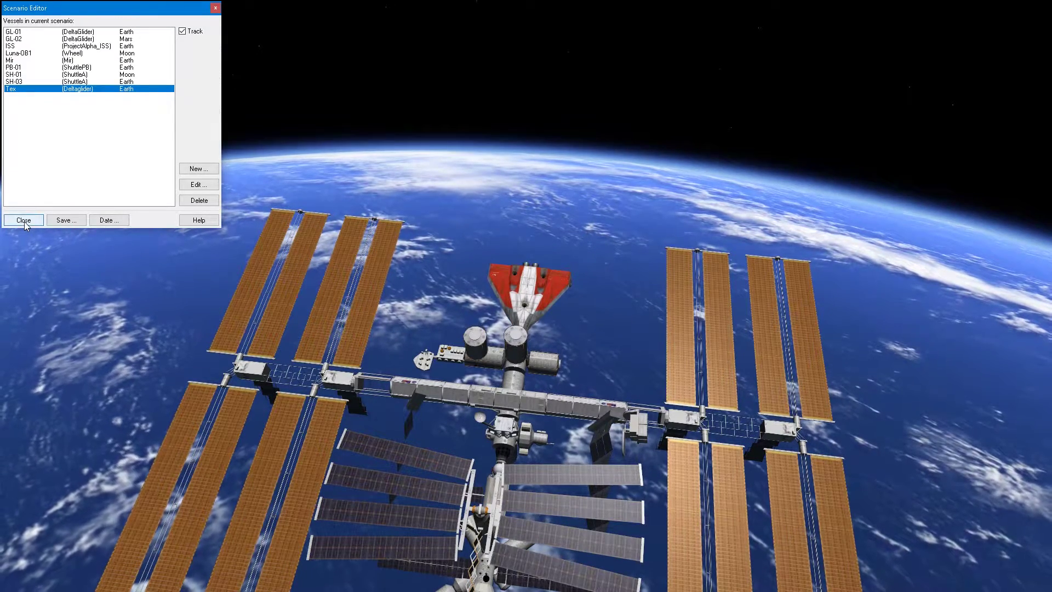
pyautogui.click(83, 32)
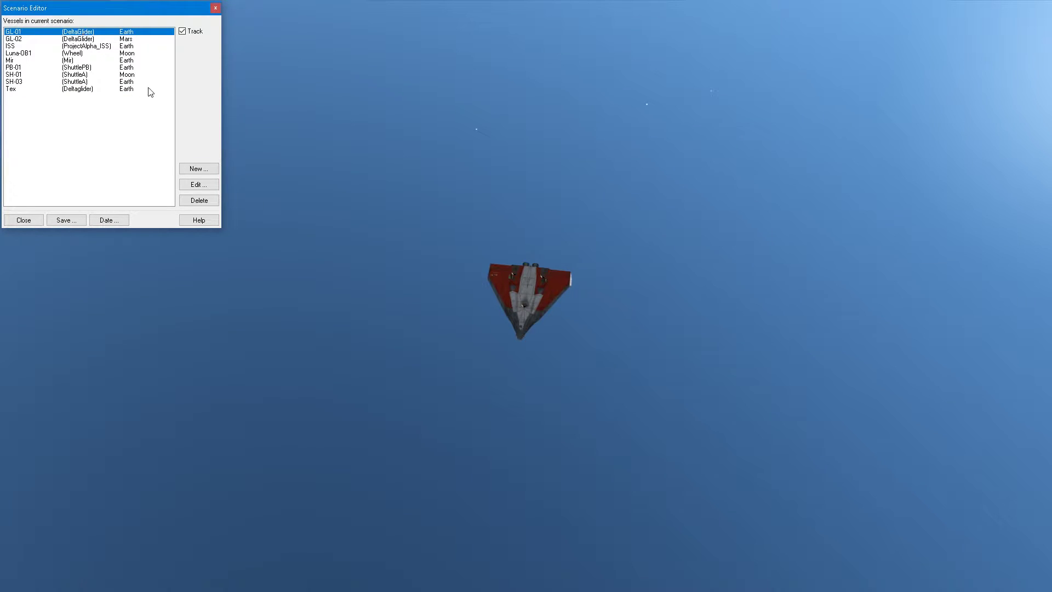
pyautogui.click(568, 253)
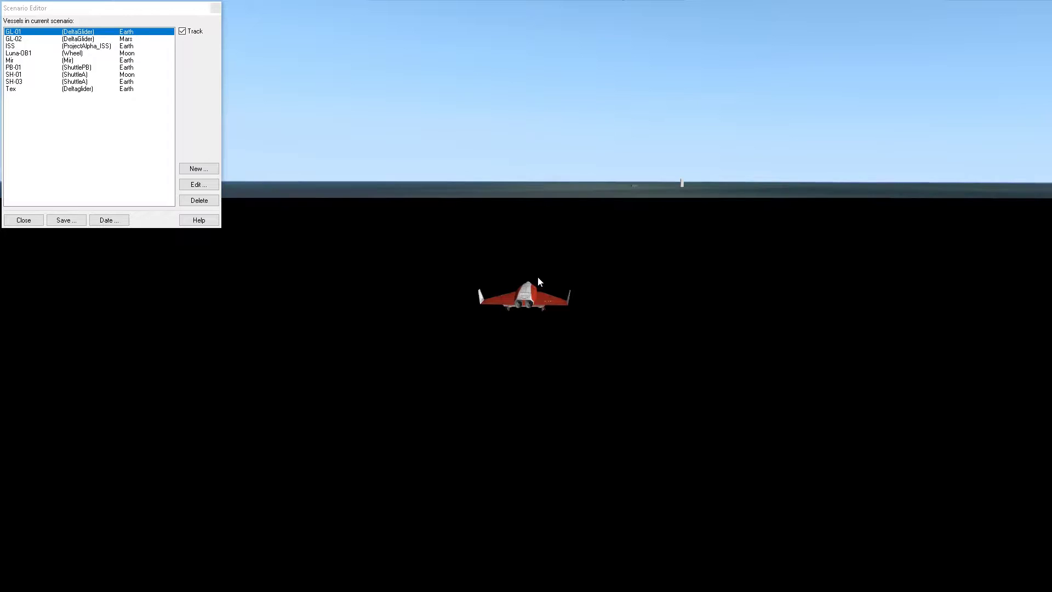
# Look over GL-01 from outside and take control of it as the current spacecraft.
pyautogui.scroll(2, 545, 315)
pyautogui.scroll(2, 545, 315)
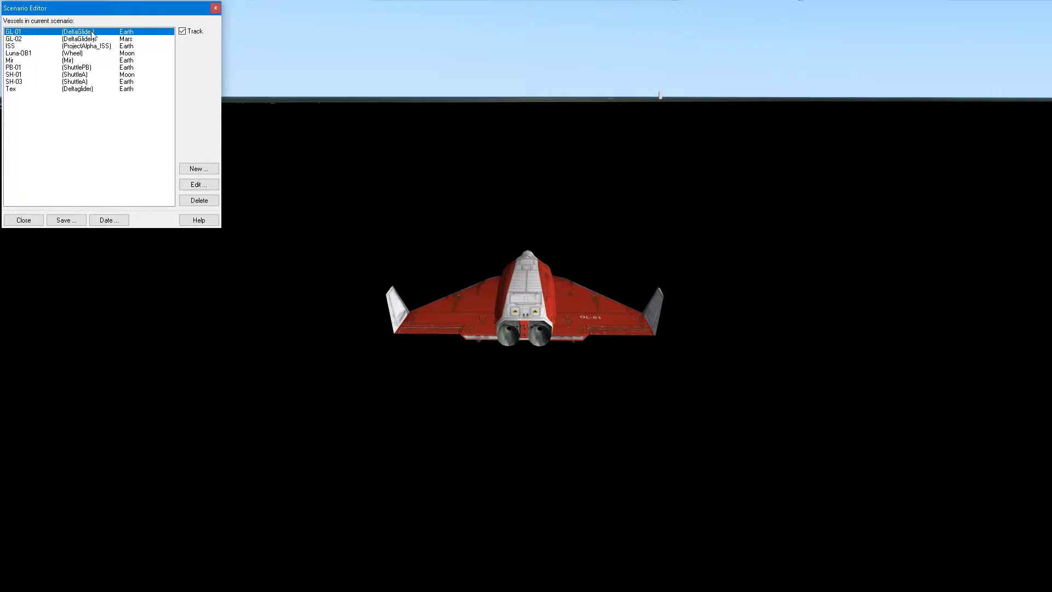
pyautogui.click(550, 314)
pyautogui.moveTo(551, 314); pyautogui.dragTo(472, 318)
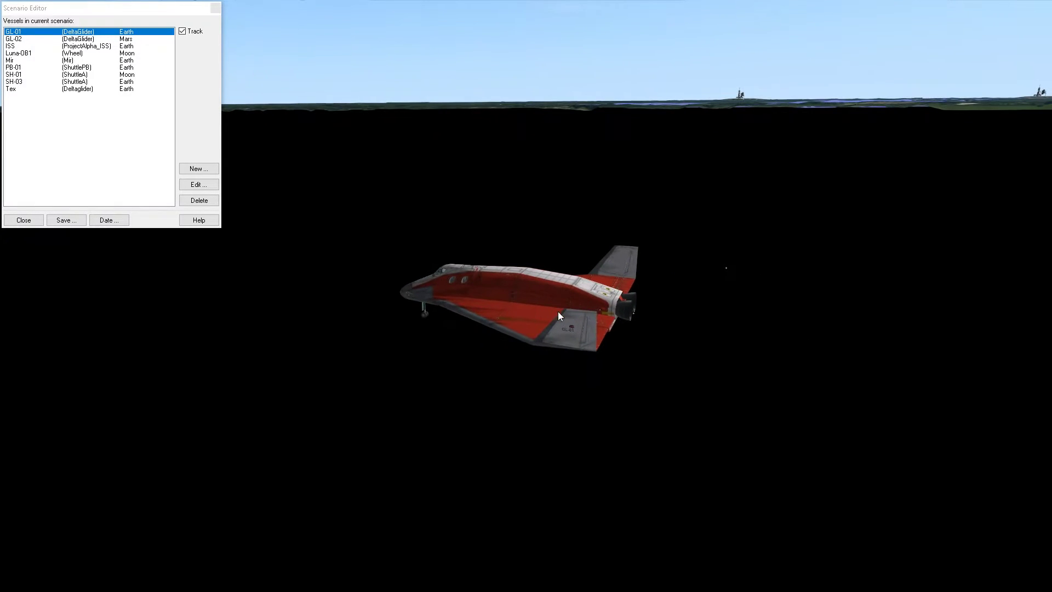
pyautogui.moveTo(679, 357); pyautogui.dragTo(698, 341)
pyautogui.hotkey('ctrl', 'Left')
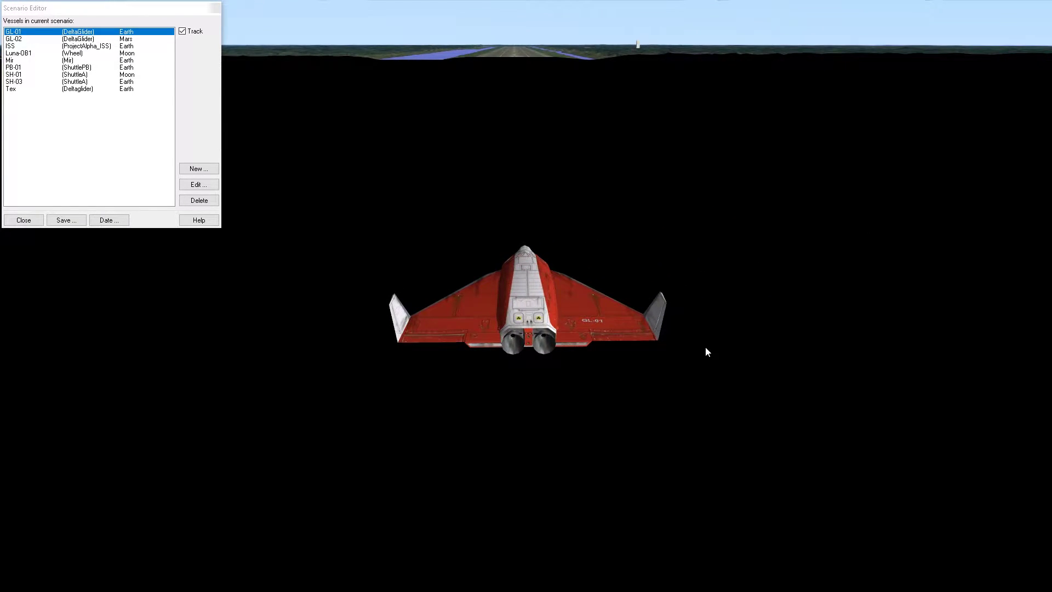
pyautogui.hotkey('ctrl', 'F3')
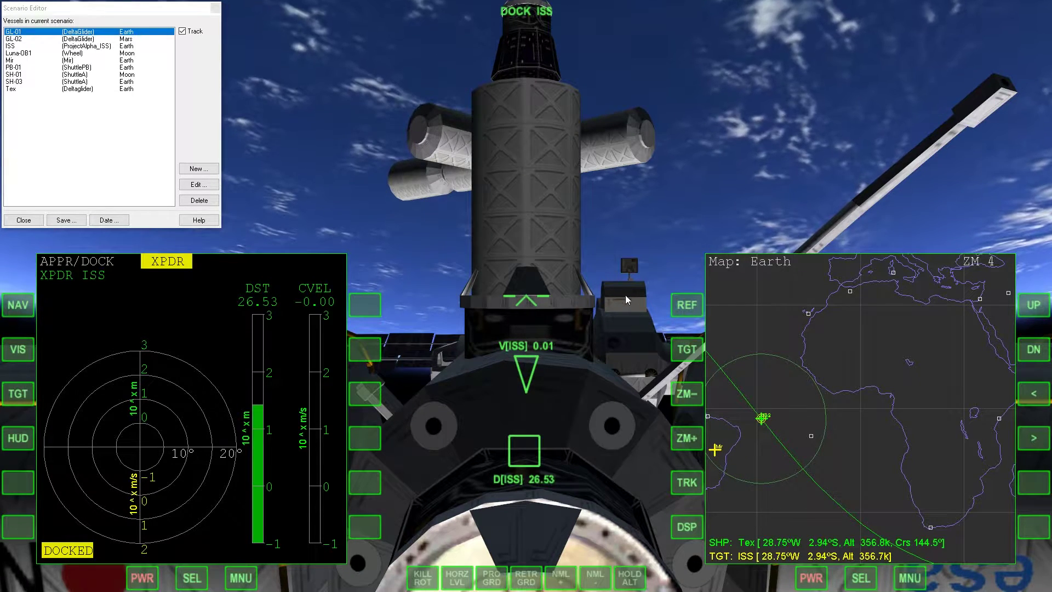
pyautogui.press('F3')
pyautogui.click(472, 226)
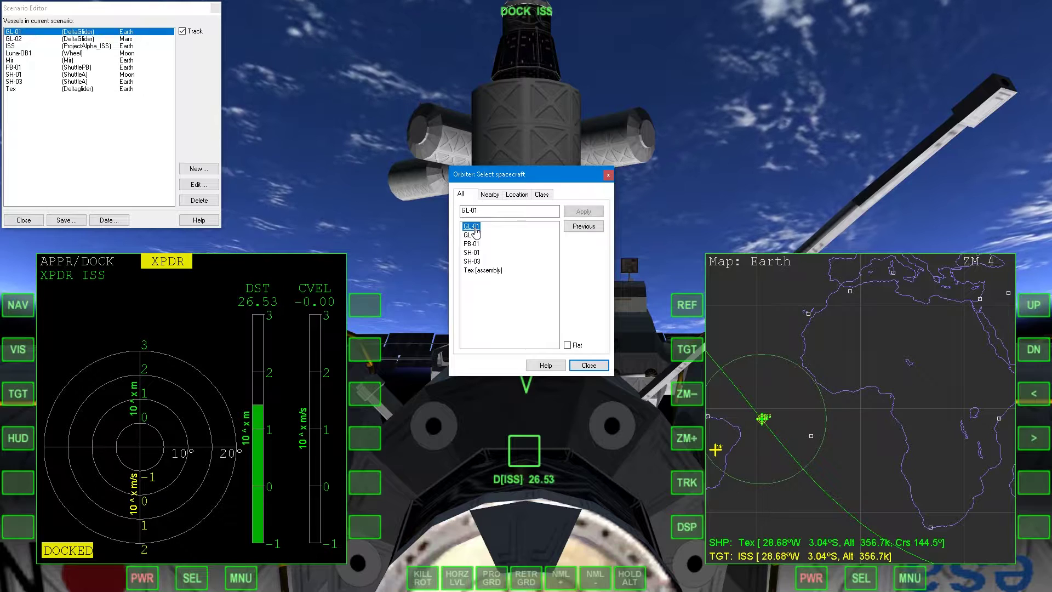
pyautogui.click(593, 210)
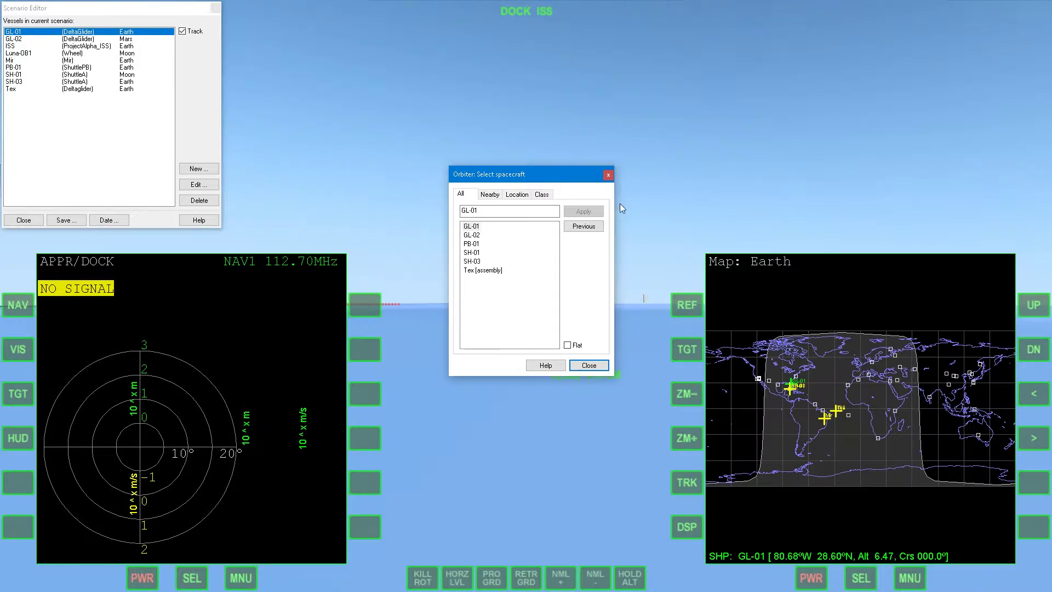
pyautogui.click(592, 363)
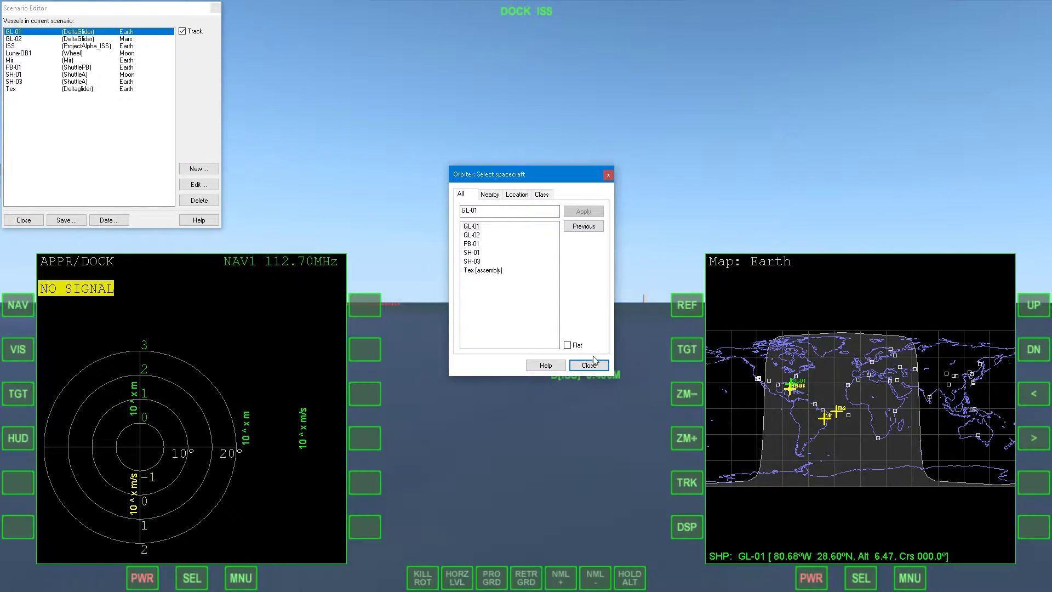
pyautogui.click(588, 367)
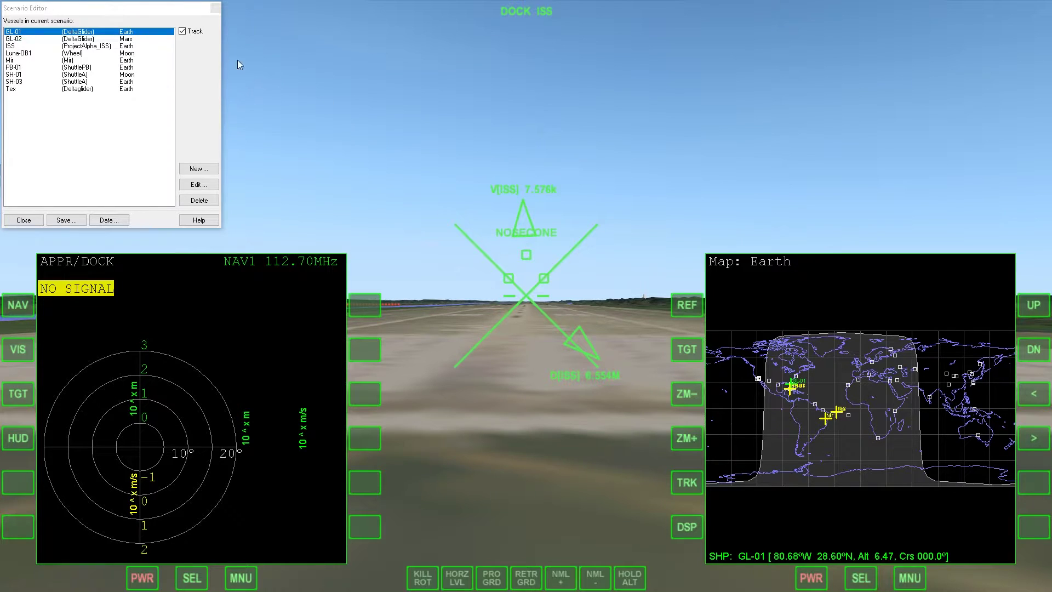
# Open GL-01's settings for editing in the scenario editor and return to the cockpit view.
pyautogui.click(74, 33)
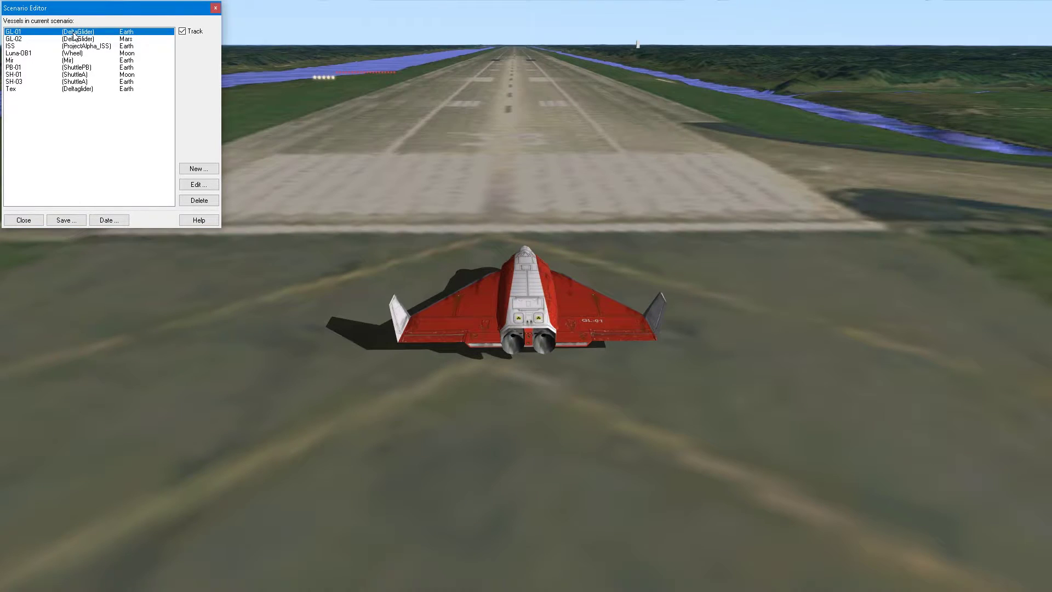
pyautogui.click(199, 185)
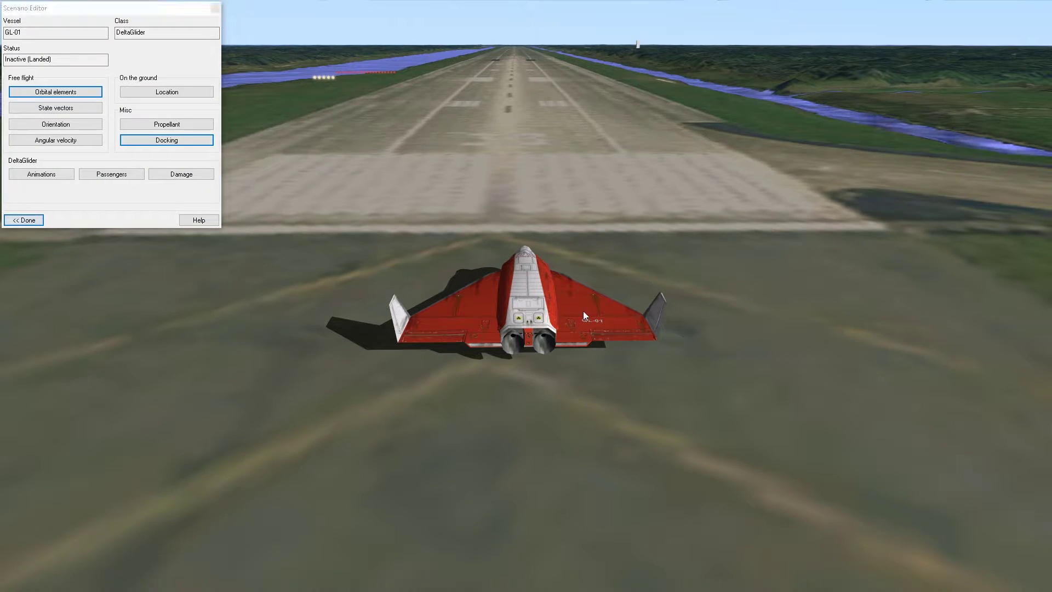
pyautogui.press('F1')
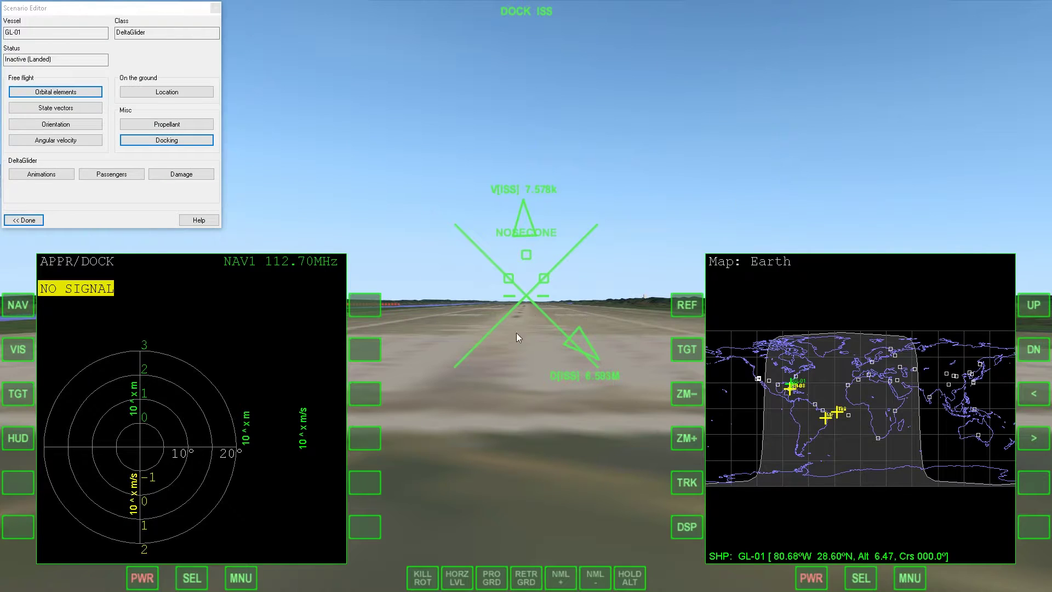
# Set the orbit lines on the cockpit's Earth map to Orbit plane.
pyautogui.click(685, 525)
pyautogui.click(692, 396)
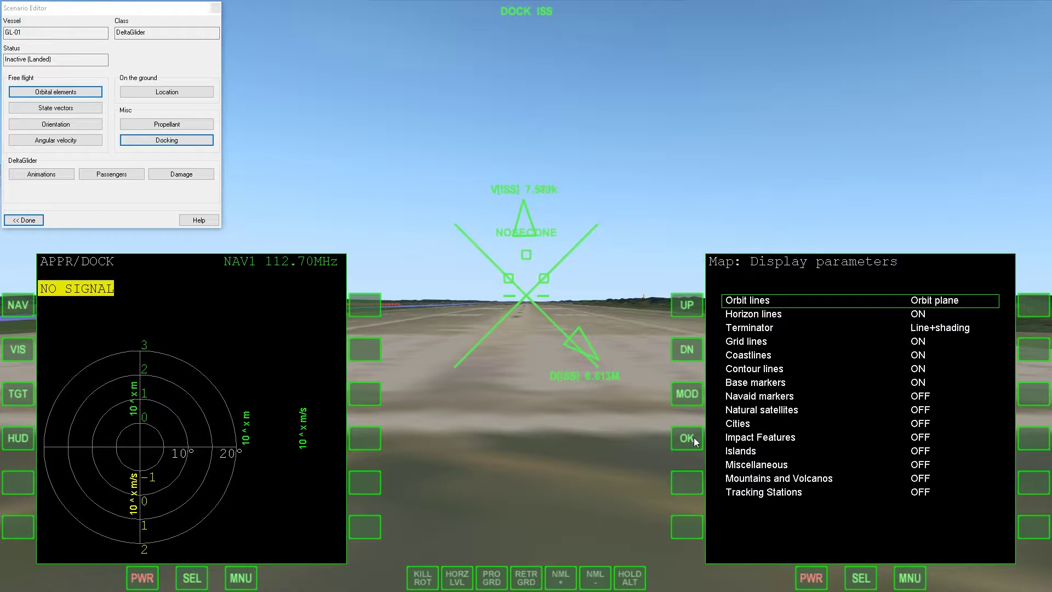
pyautogui.click(689, 438)
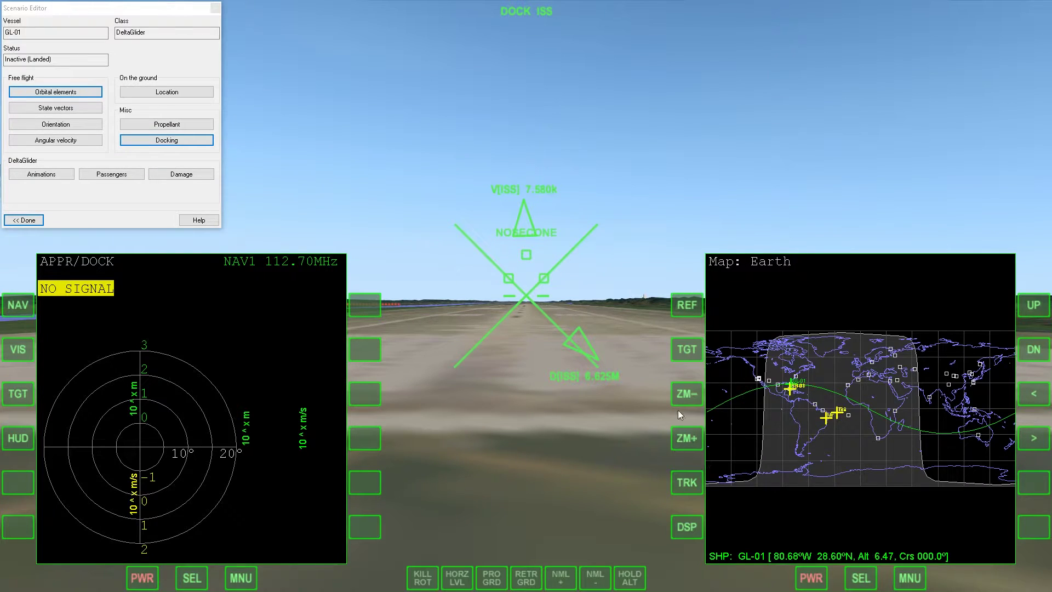
# Replace the docking display with the Orbit display and switch the HUD to orbit mode.
pyautogui.click(204, 577)
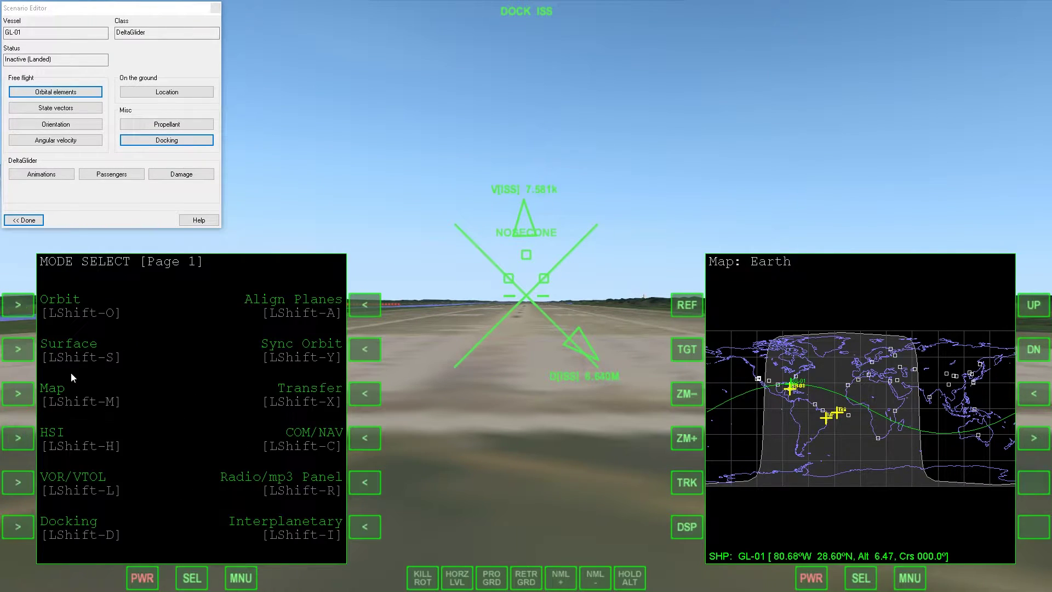
pyautogui.click(15, 310)
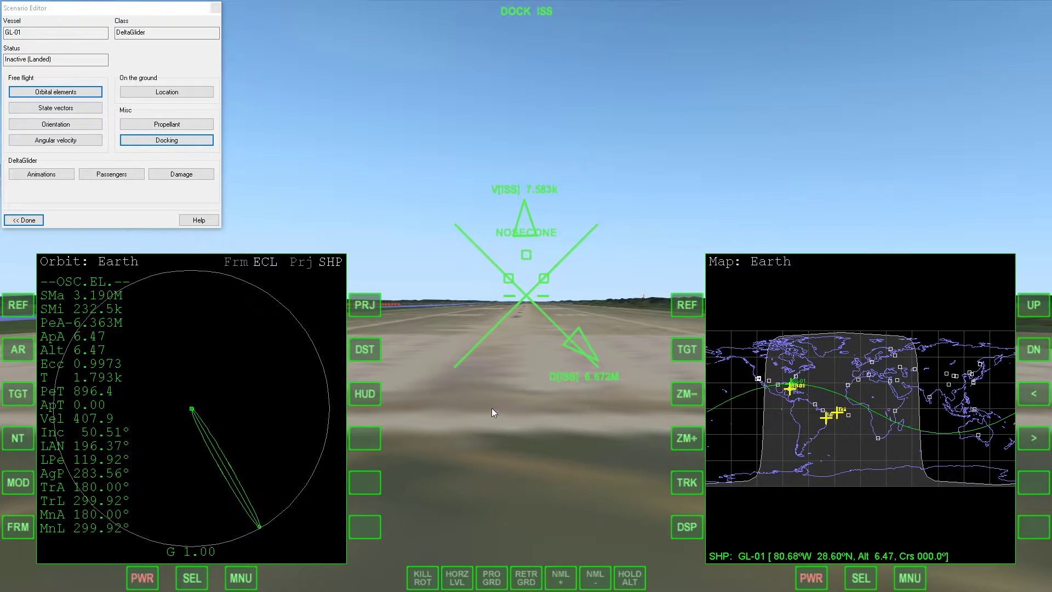
pyautogui.press('h')
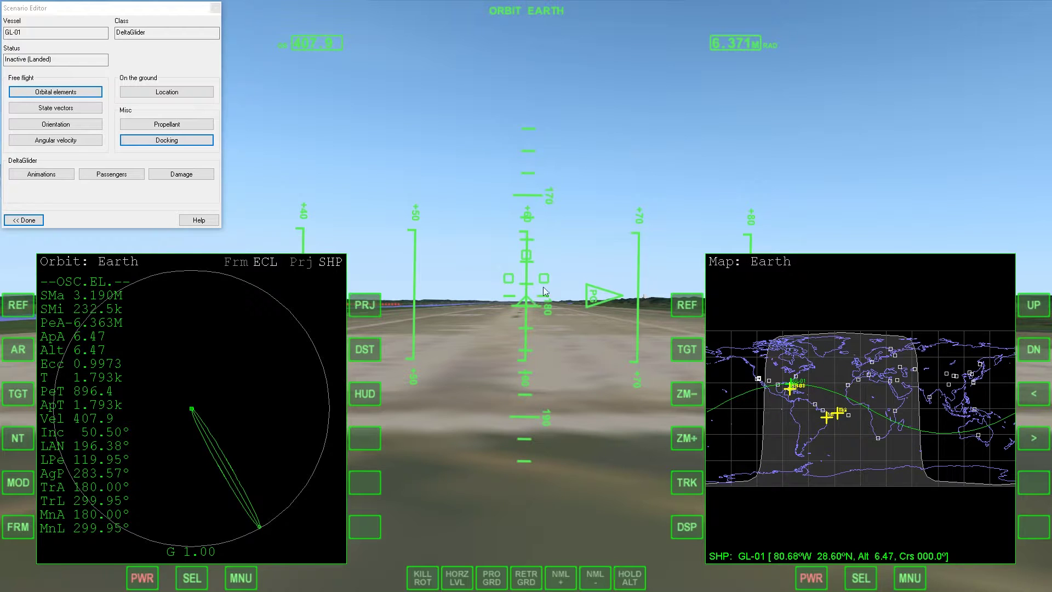
# Put GL-01 into a circular Earth orbit with a semi-major axis of 6571.01 km and an eccentricity of 0.
pyautogui.click(67, 99)
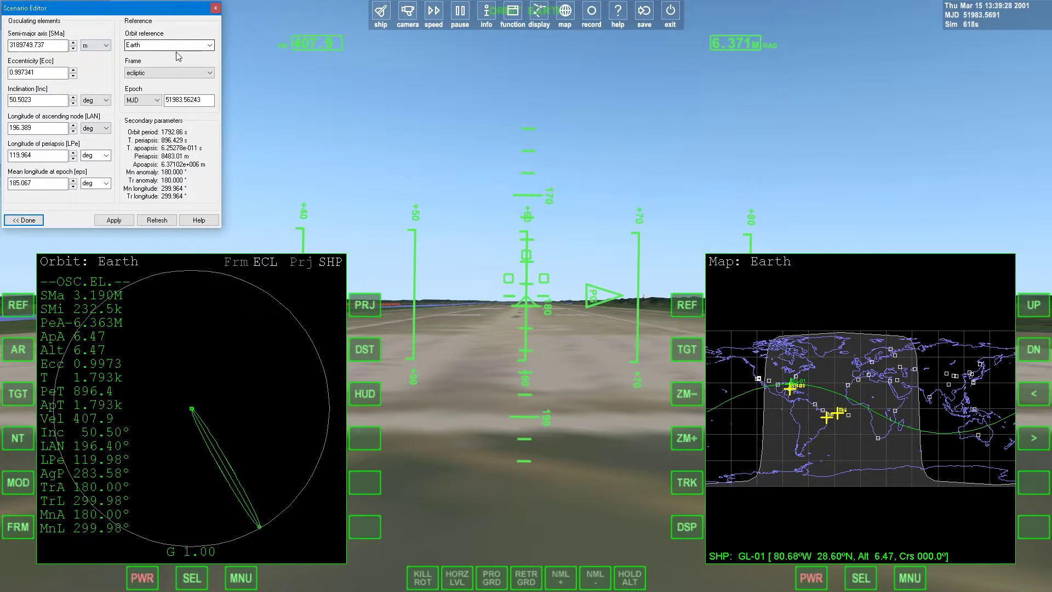
pyautogui.click(82, 46)
pyautogui.click(88, 61)
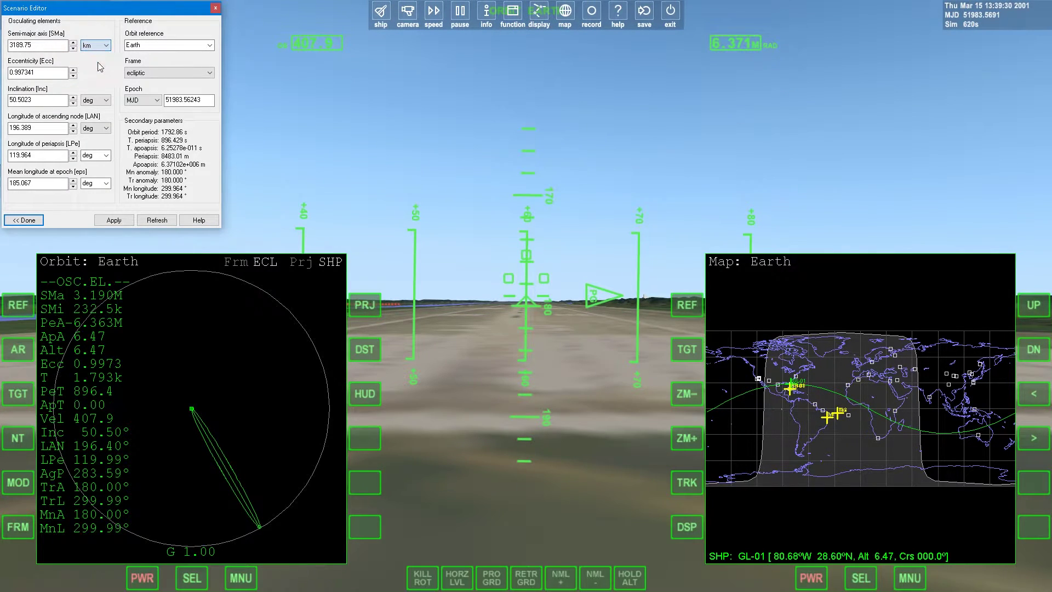
pyautogui.doubleClick(47, 45)
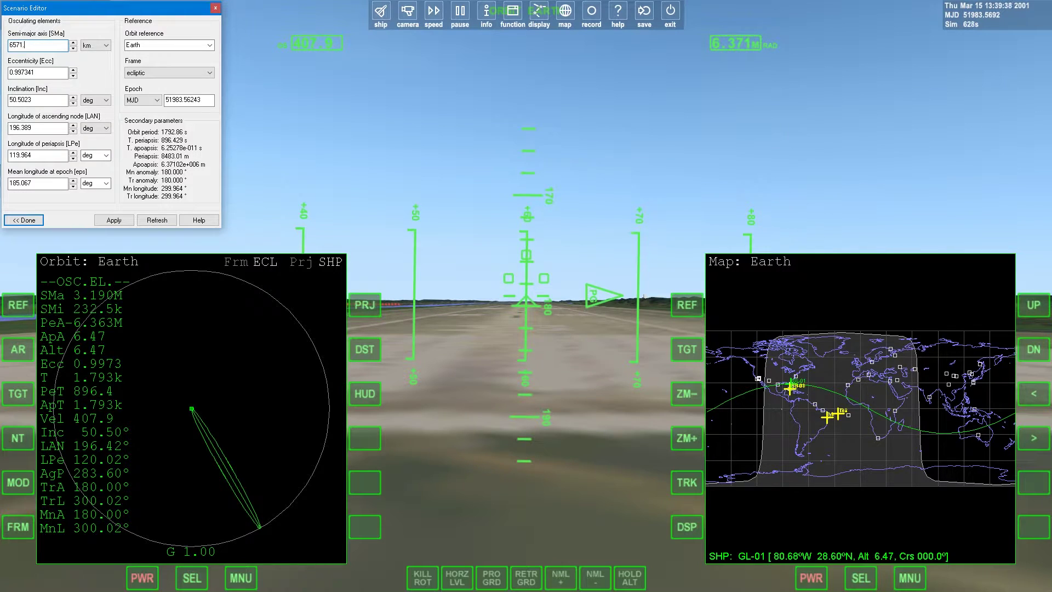
pyautogui.write('6571.01')
pyautogui.doubleClick(41, 73)
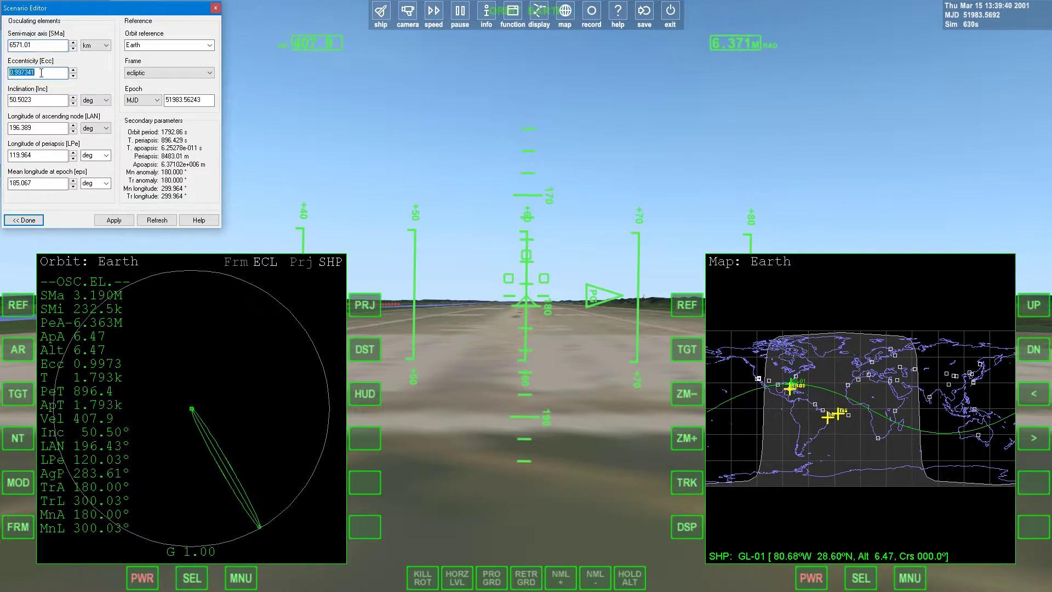
pyautogui.write('0')
pyautogui.click(113, 219)
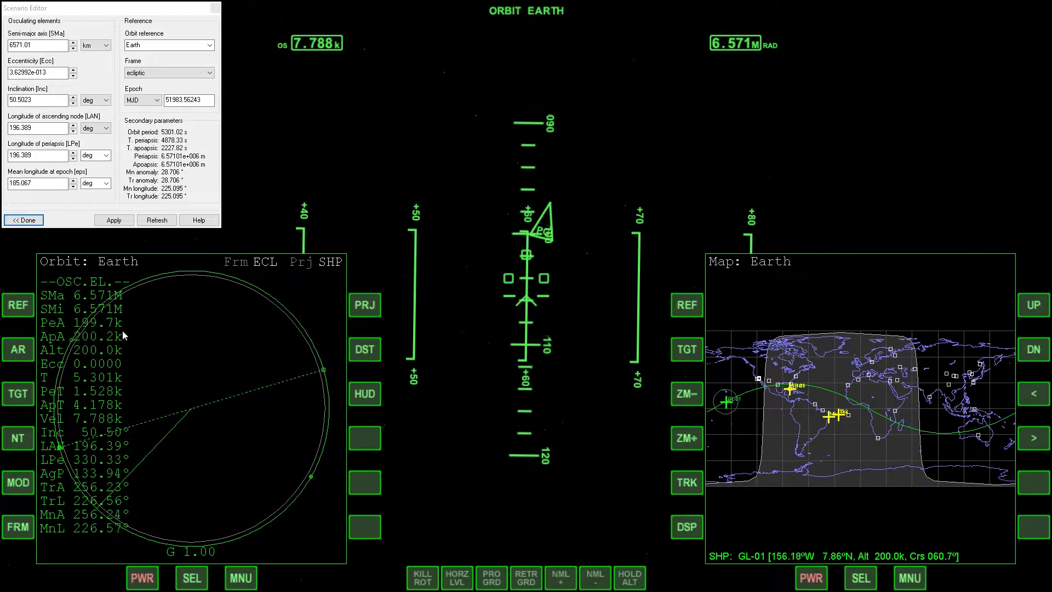
# Try raising GL-01's semi-major axis in small increments and bring it back down to 7474.9 km.
pyautogui.click(73, 42)
pyautogui.click(73, 42)
pyautogui.click(73, 42)
pyautogui.click(73, 42)
pyautogui.click(73, 42)
pyautogui.click(73, 42)
pyautogui.click(73, 42)
pyautogui.click(73, 42)
pyautogui.click(73, 43)
pyautogui.click(73, 42)
pyautogui.click(73, 42)
pyautogui.click(73, 42)
pyautogui.click(73, 42)
pyautogui.click(73, 42)
pyautogui.click(73, 42)
pyautogui.click(73, 43)
pyautogui.click(73, 43)
pyautogui.click(73, 42)
pyautogui.click(73, 42)
pyautogui.click(73, 42)
pyautogui.click(73, 42)
pyautogui.click(73, 42)
pyautogui.click(73, 42)
pyautogui.click(73, 42)
pyautogui.click(73, 42)
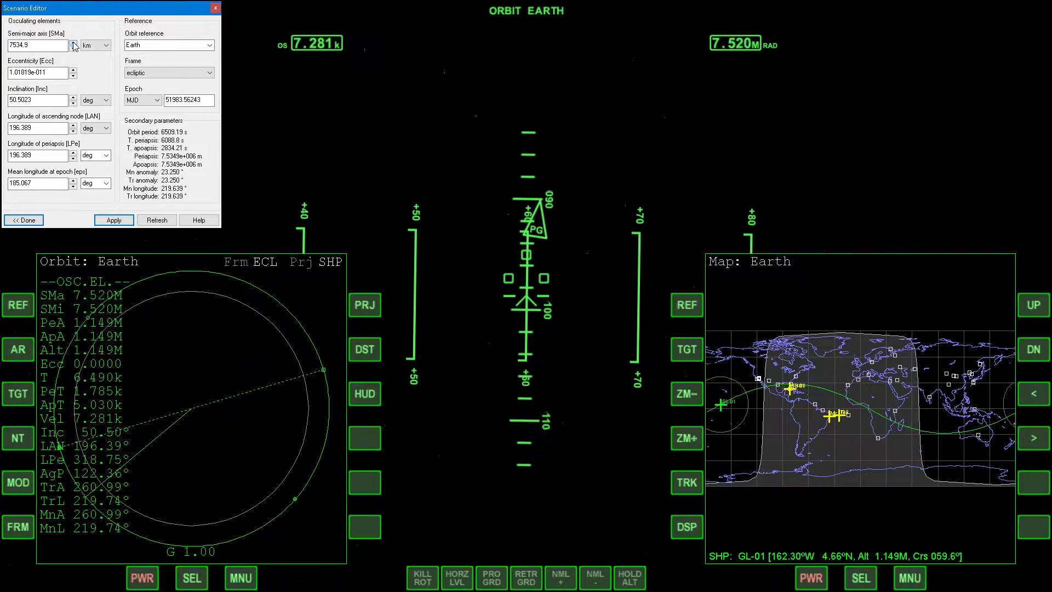
pyautogui.click(73, 48)
pyautogui.click(73, 48)
pyautogui.click(73, 48)
pyautogui.click(73, 48)
pyautogui.click(72, 49)
pyautogui.click(73, 48)
pyautogui.click(73, 48)
pyautogui.click(73, 48)
pyautogui.click(498, 210)
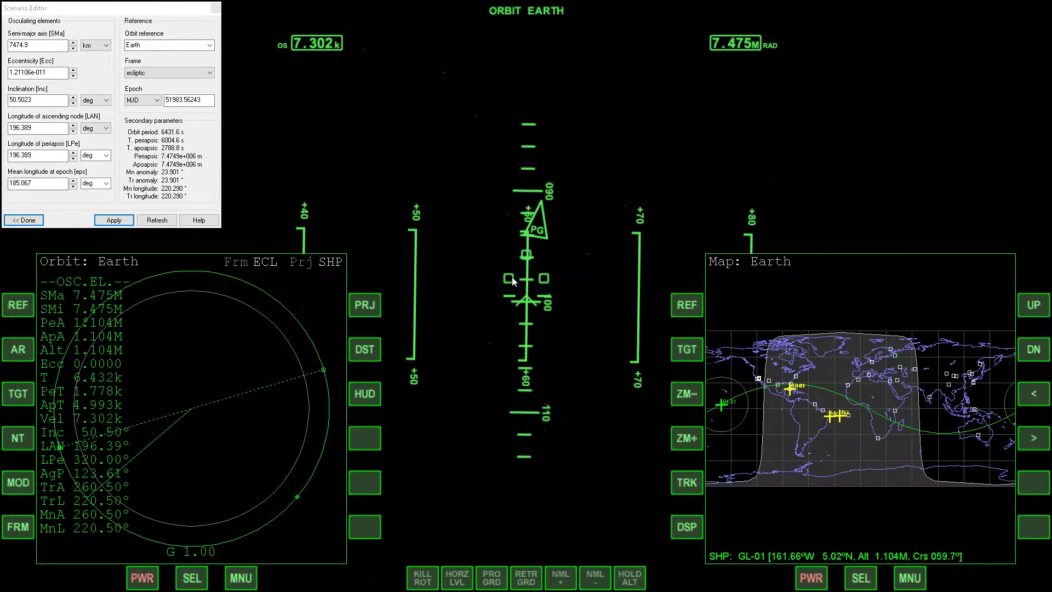
# Set the orbit reference of GL-01 to Venus.
pyautogui.click(209, 45)
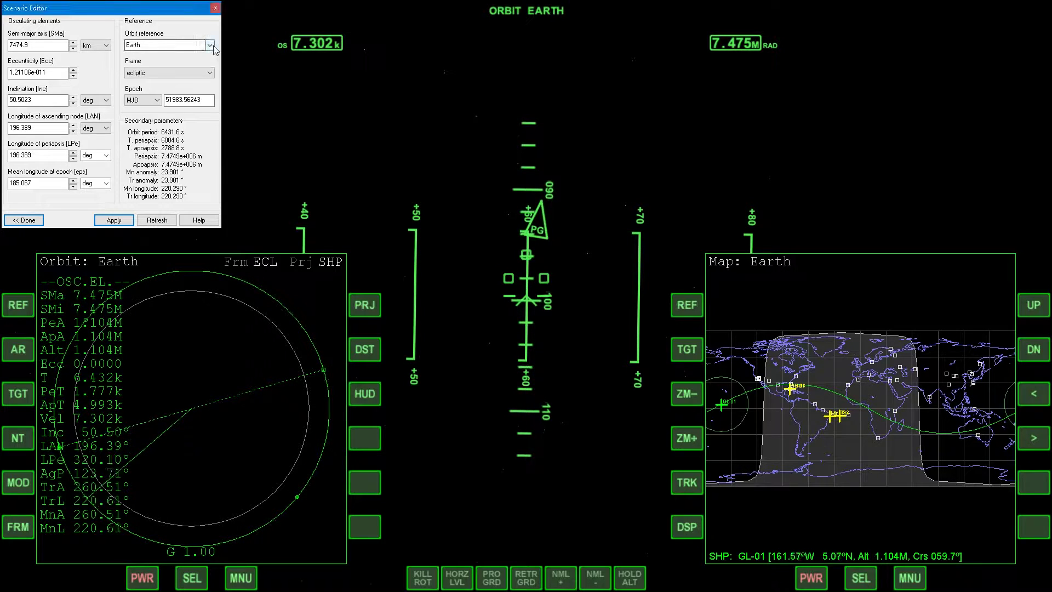
pyautogui.scroll(-1, 176, 211)
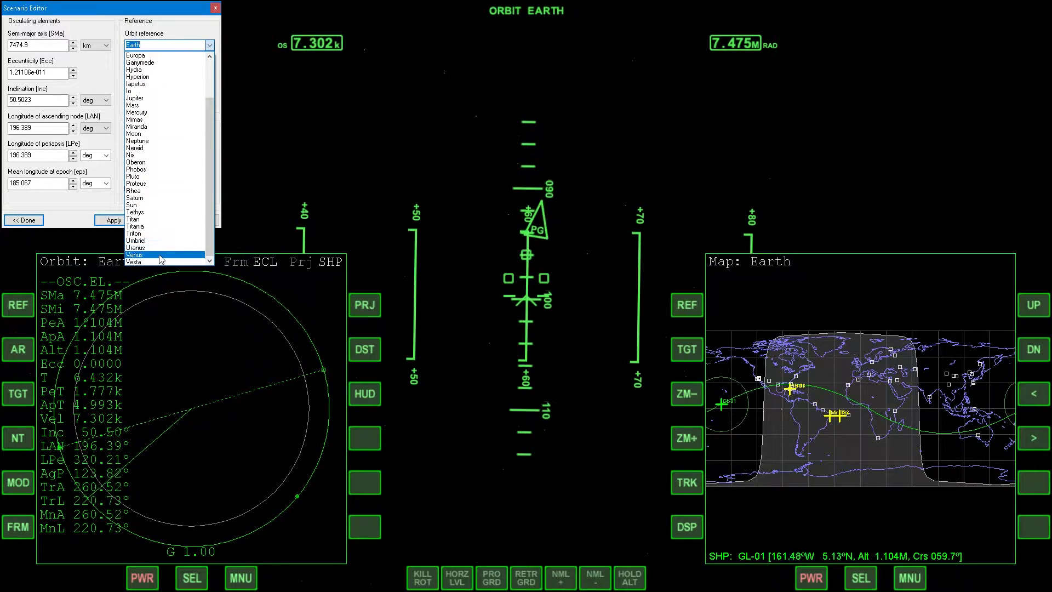
pyautogui.click(164, 260)
pyautogui.click(308, 55)
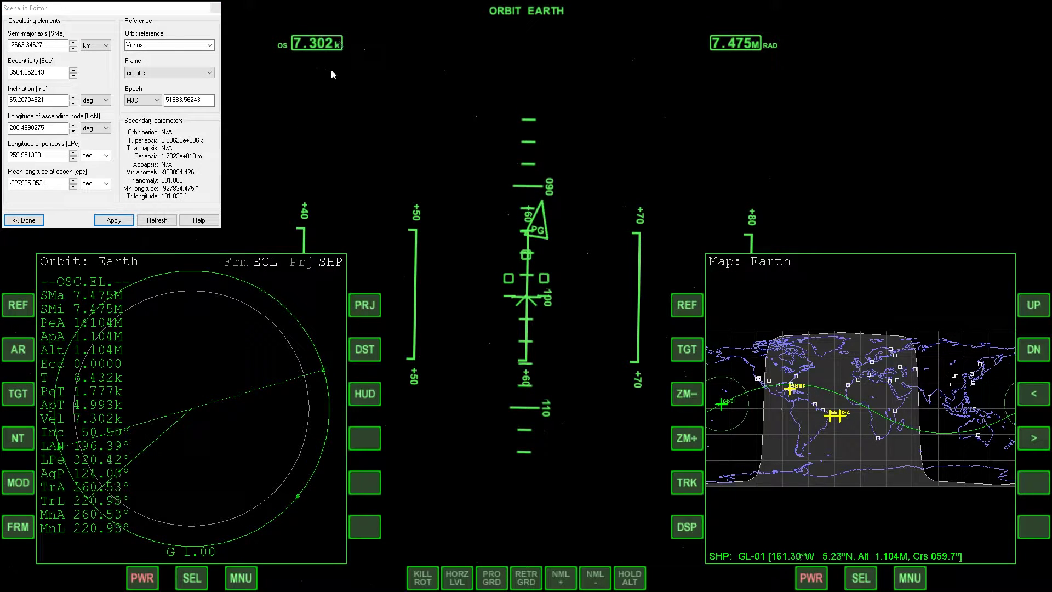
pyautogui.click(45, 45)
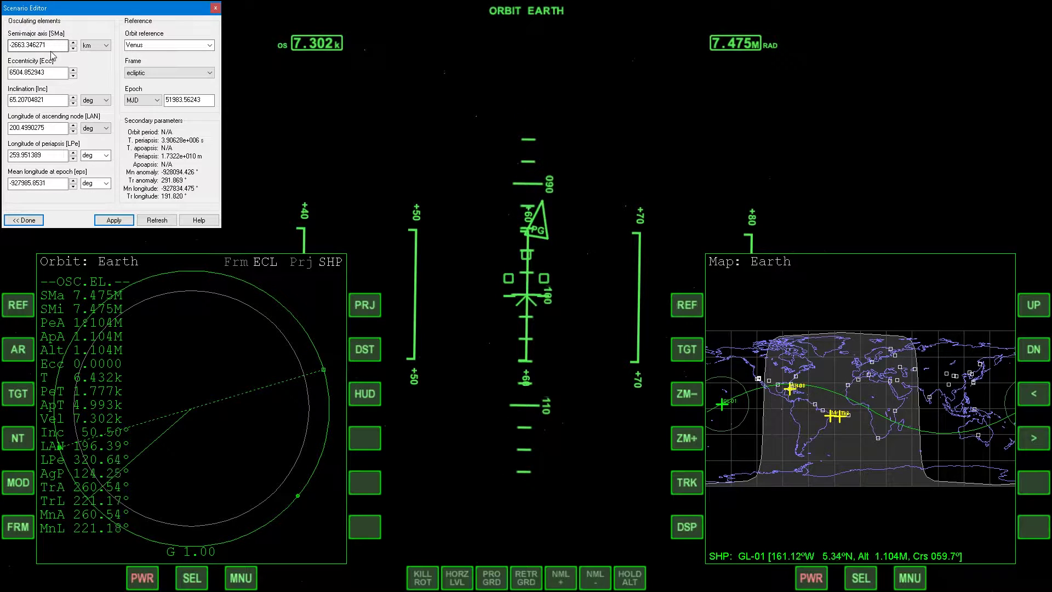
pyautogui.click(68, 72)
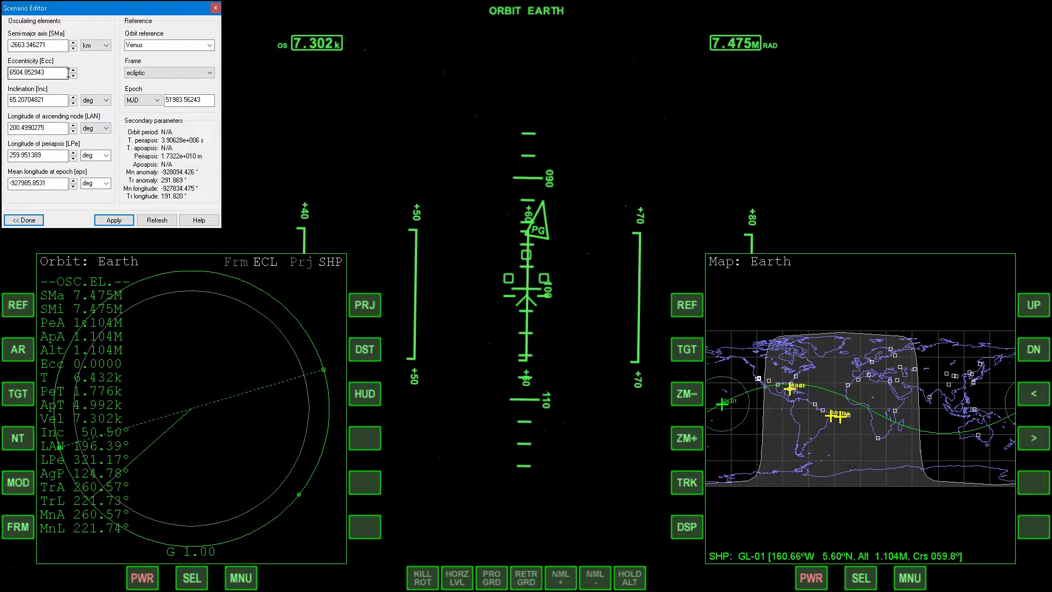
# Apply a circular Venus orbit to GL-01 with a semi-major axis of 6571.01 km and an eccentricity of 0.
pyautogui.doubleClick(53, 47)
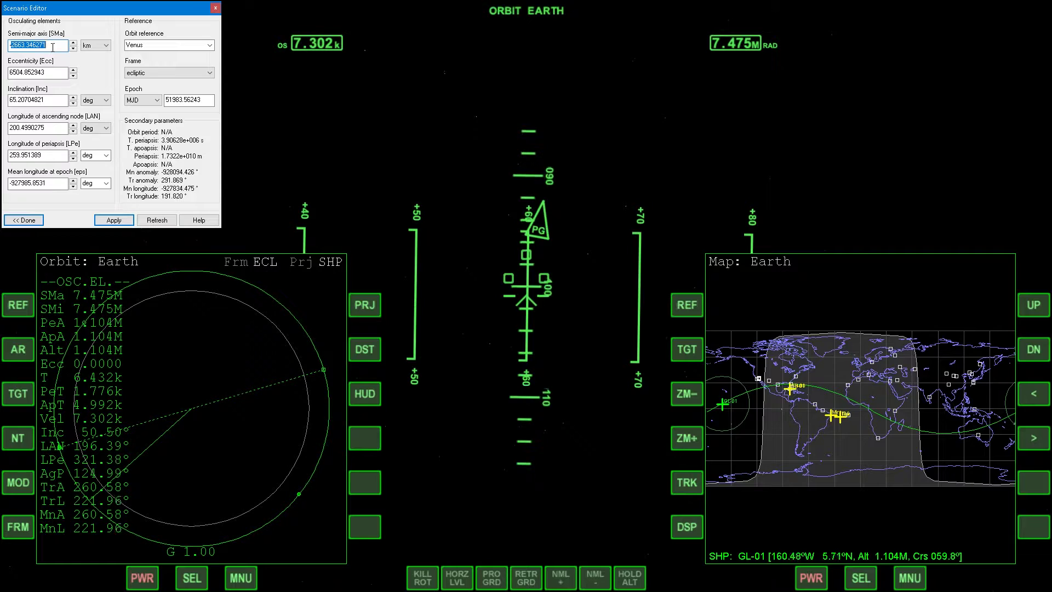
pyautogui.press('BackSpace')
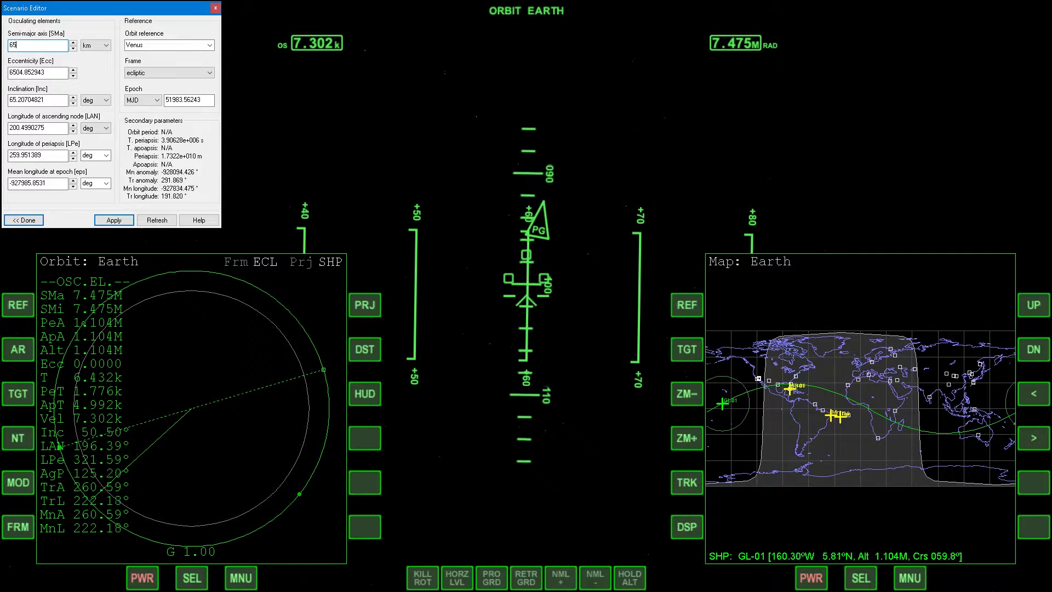
pyautogui.doubleClick(46, 71)
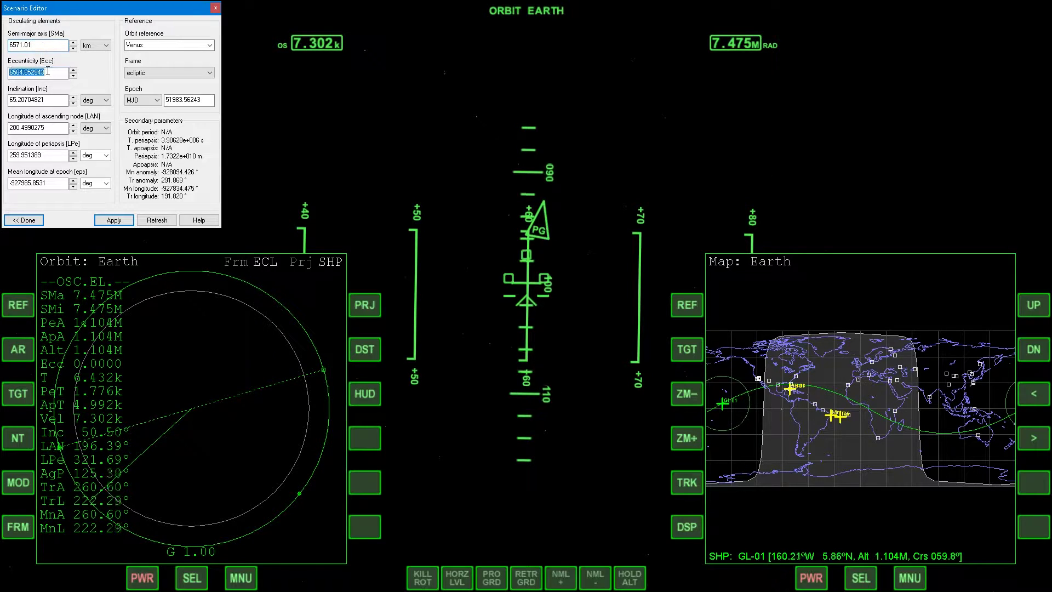
pyautogui.write('0')
pyautogui.click(114, 220)
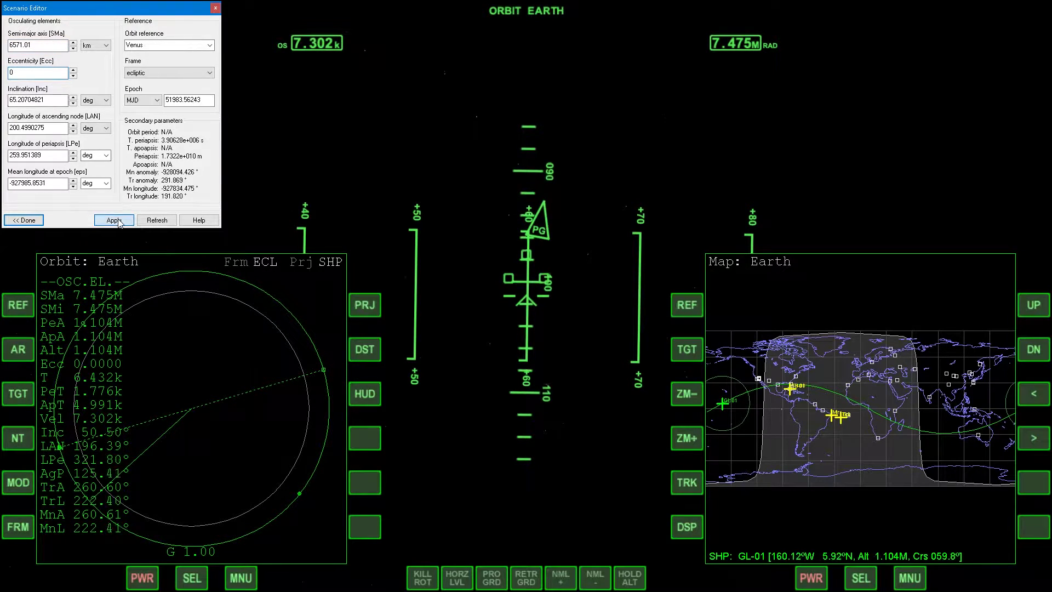
# Set the Orbit display to its automatic reference body and briefly check GL-01 from the external view.
pyautogui.click(19, 353)
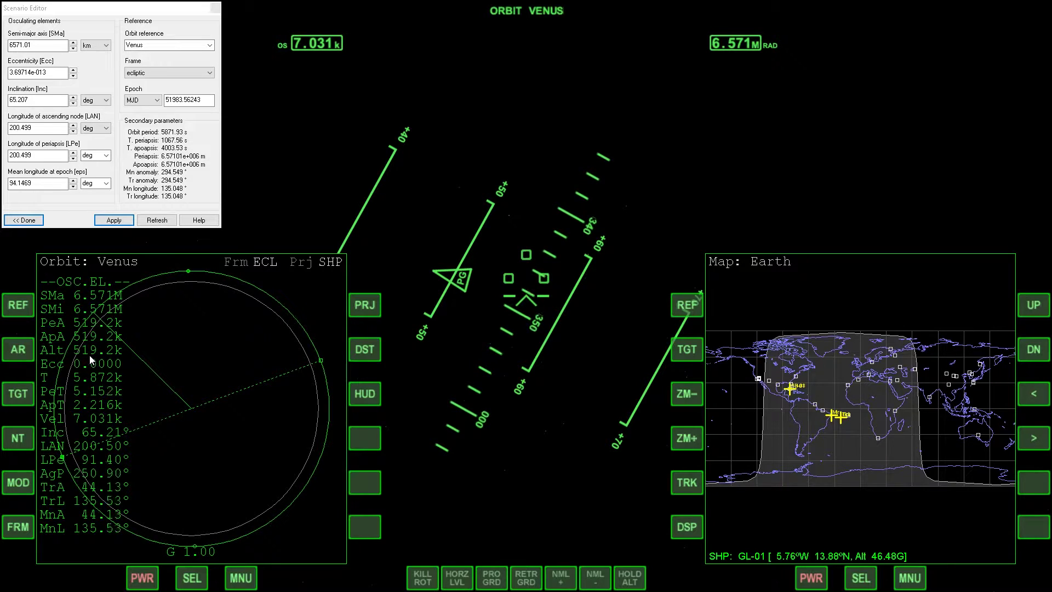
pyautogui.press('F1')
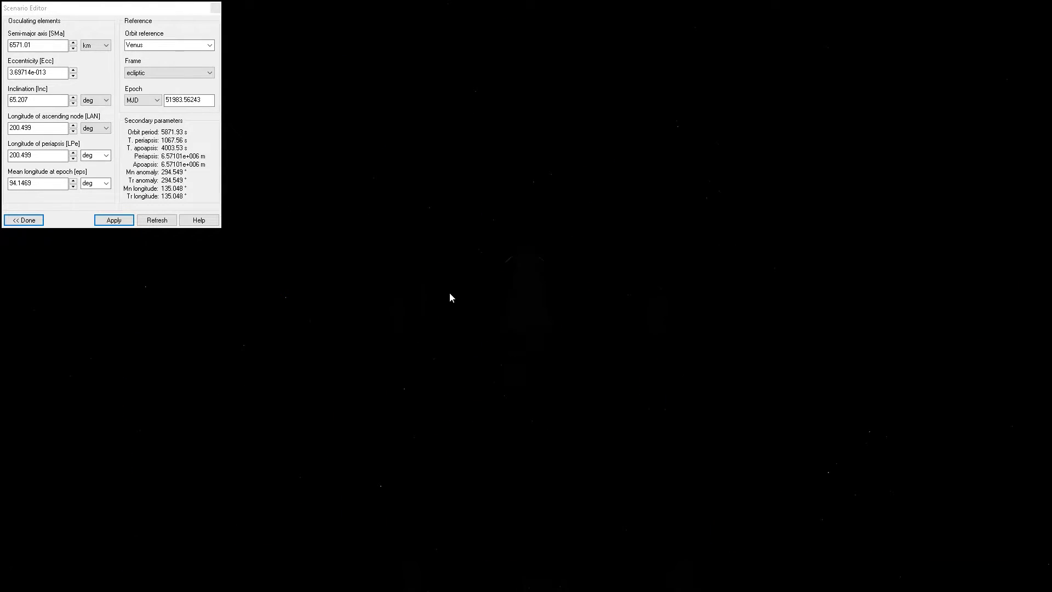
pyautogui.press('F1')
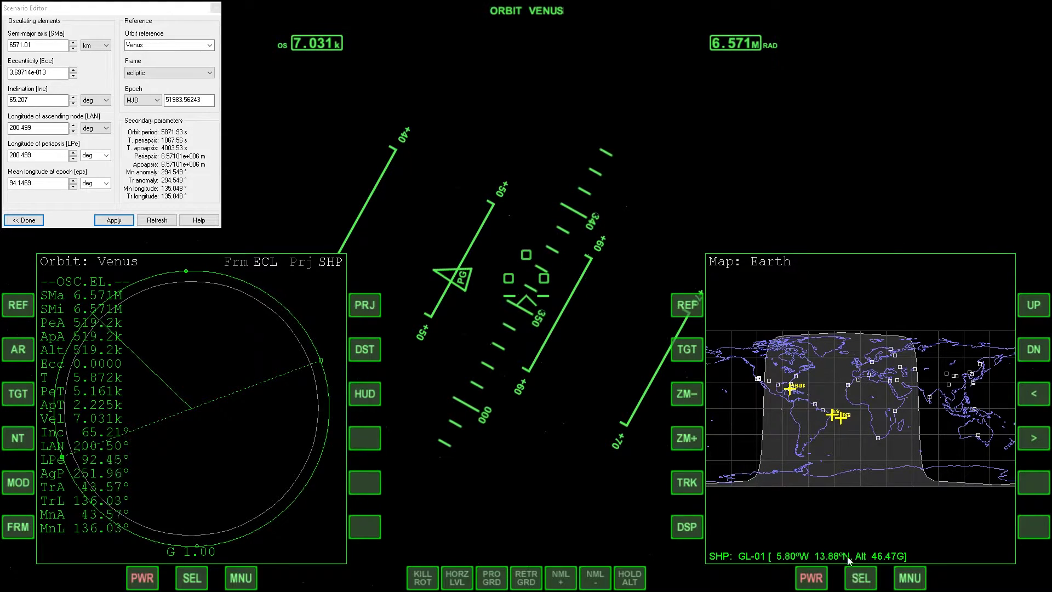
# Set the reference body of the Map display to Venus.
pyautogui.click(687, 305)
pyautogui.press('Down')
pyautogui.press('Return')
# Accelerate time to 1000x to watch GL-01 travel along its Venus orbit, and bring the simulation back to real time.
pyautogui.press('t')
pyautogui.press('t')
pyautogui.press('t')
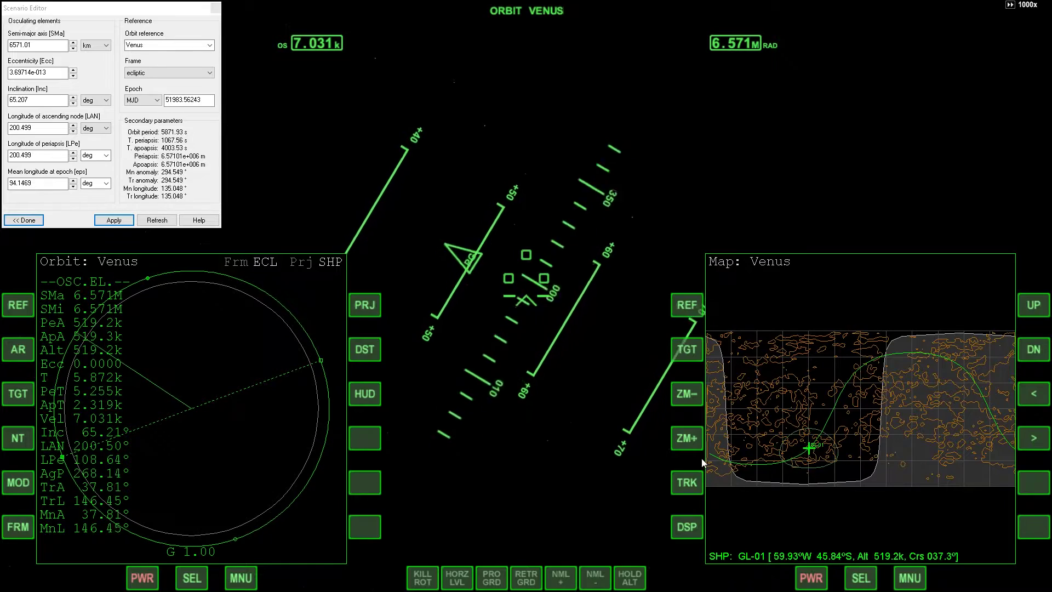
pyautogui.press('r')
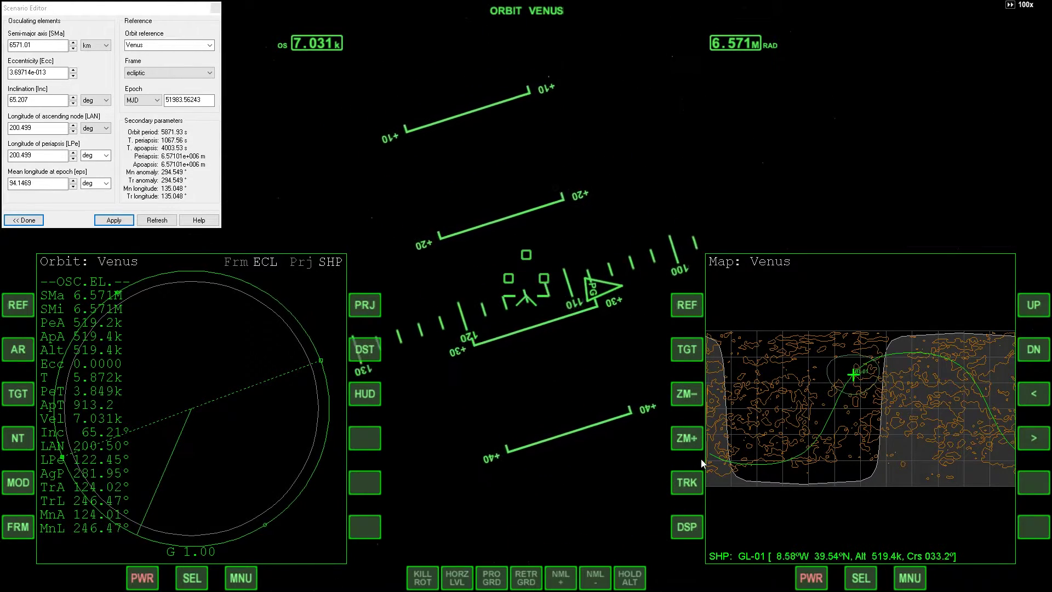
pyautogui.press('r')
pyautogui.press('r')
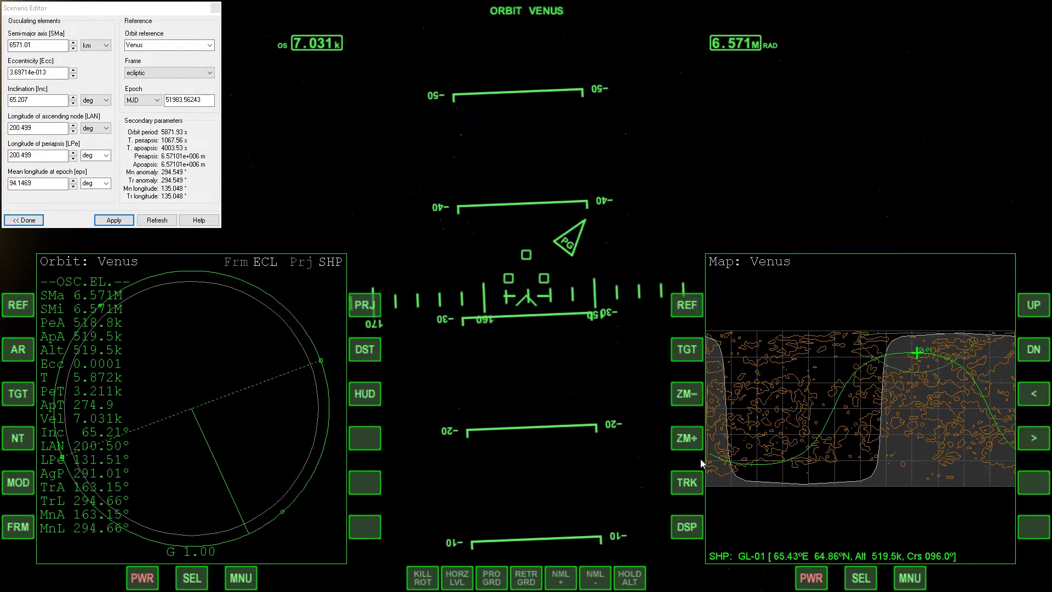
# Examine GL-01 above Venus in the external view from several angles, briefly checking the cockpit displays in between.
pyautogui.press('F1')
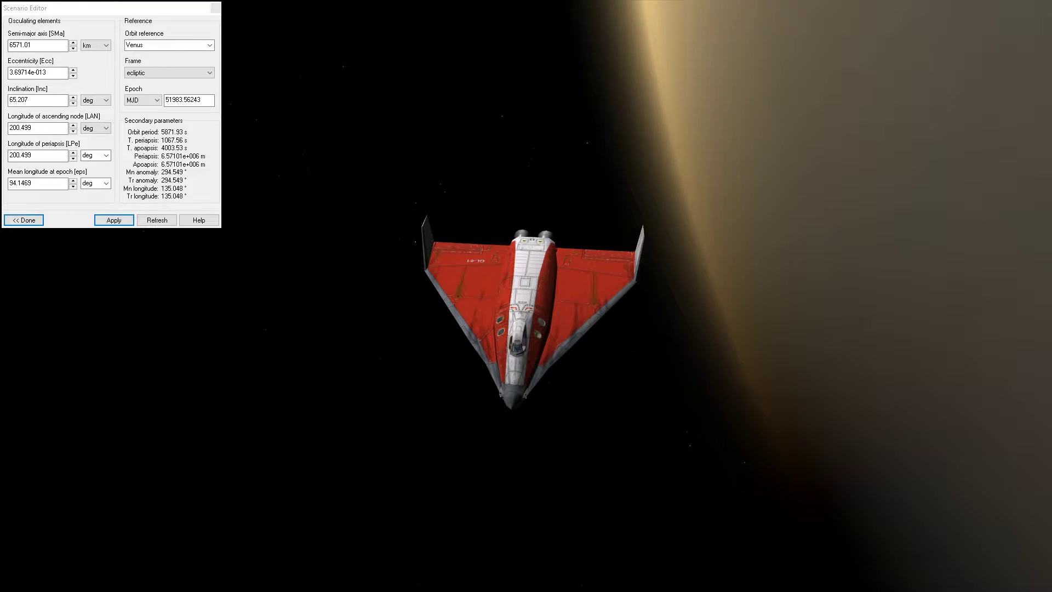
pyautogui.hotkey('ctrl', 'Down')
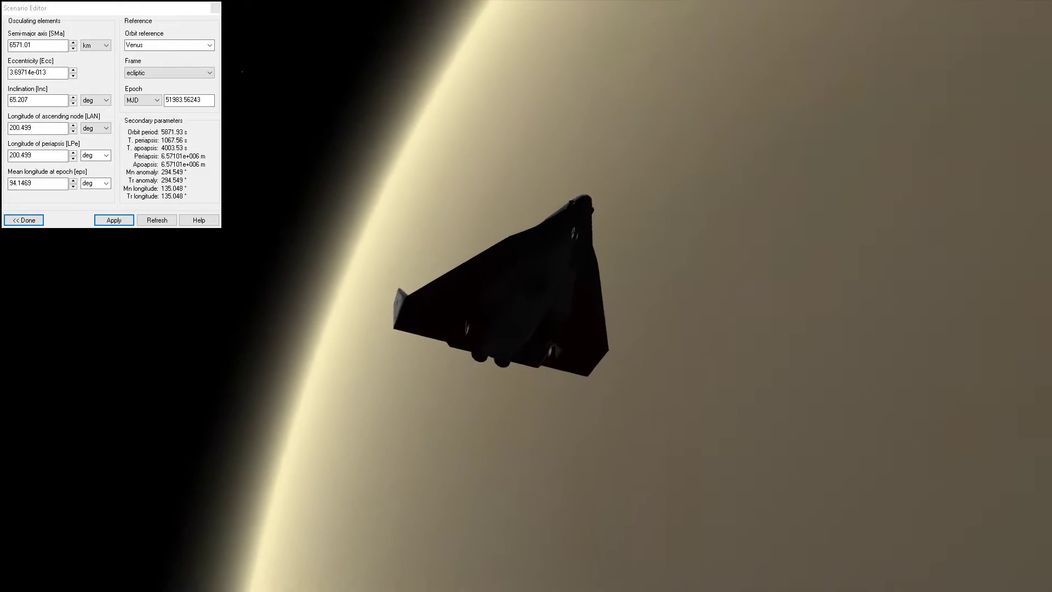
pyautogui.hotkey('ctrl', 'Left')
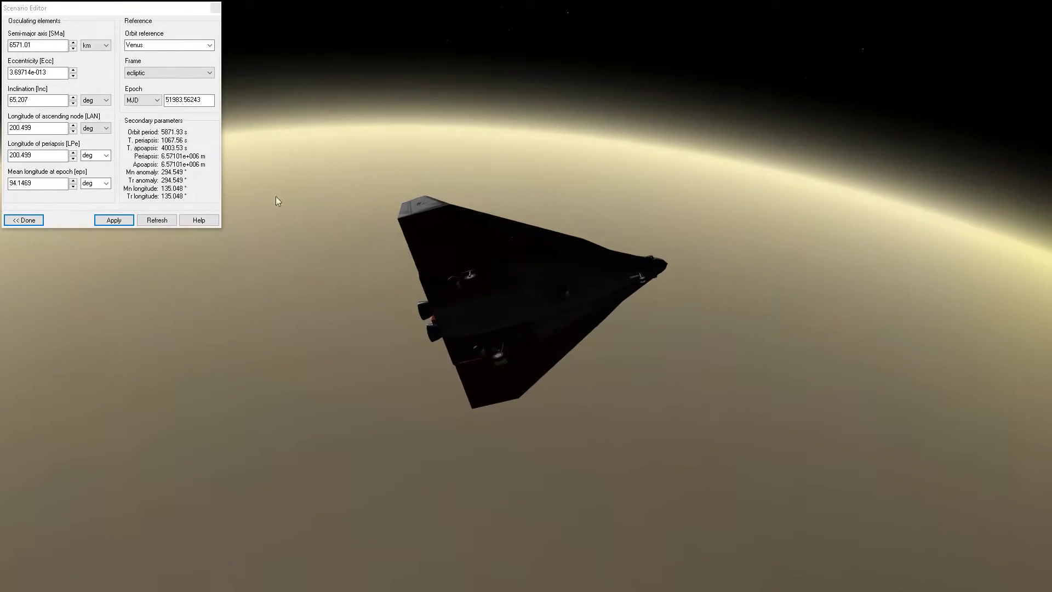
pyautogui.click(40, 72)
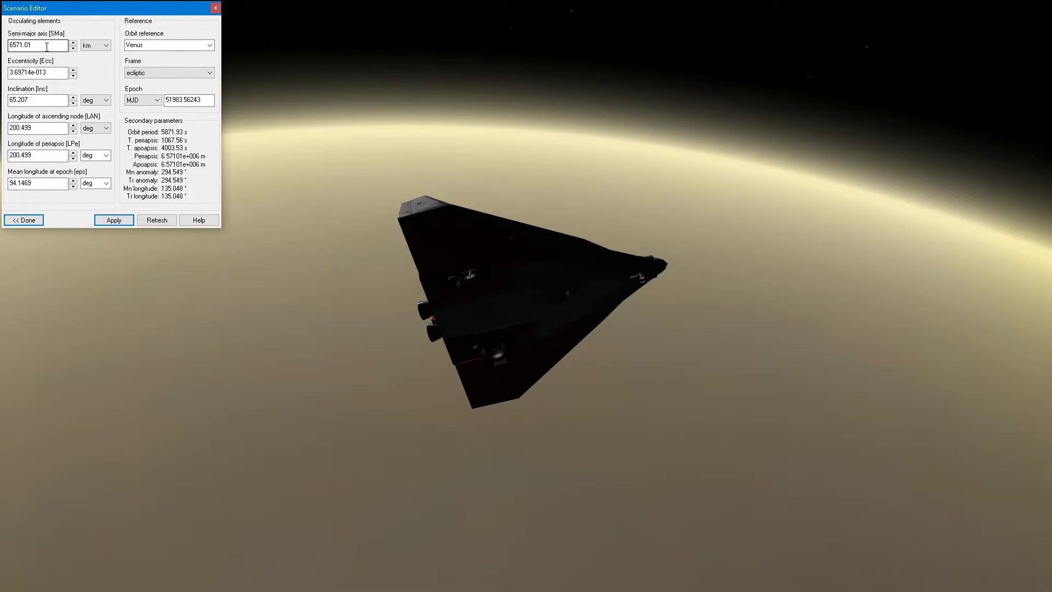
pyautogui.click(449, 423)
pyautogui.press('F1')
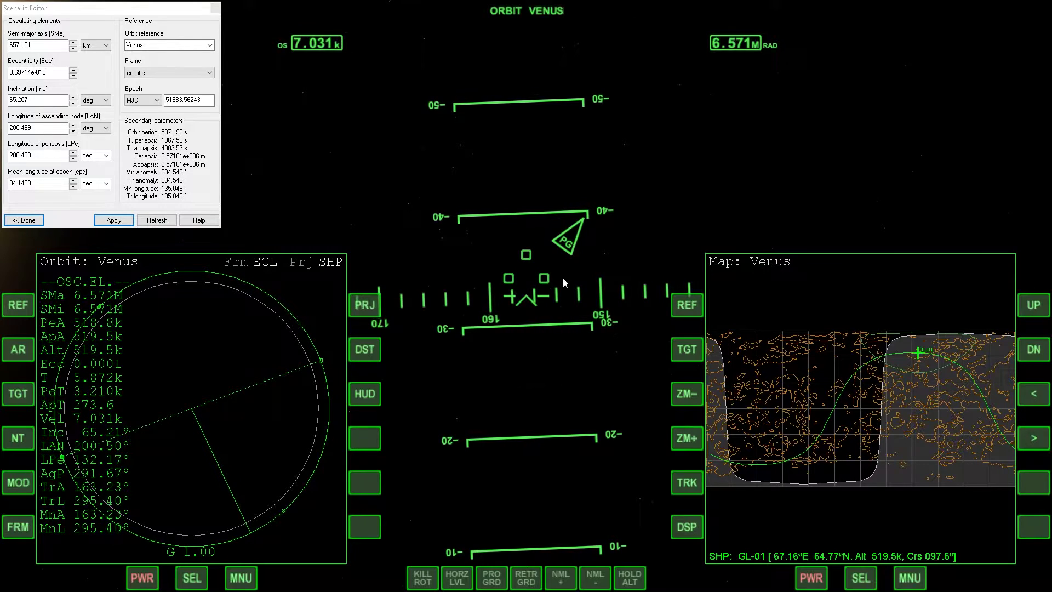
pyautogui.press('F1')
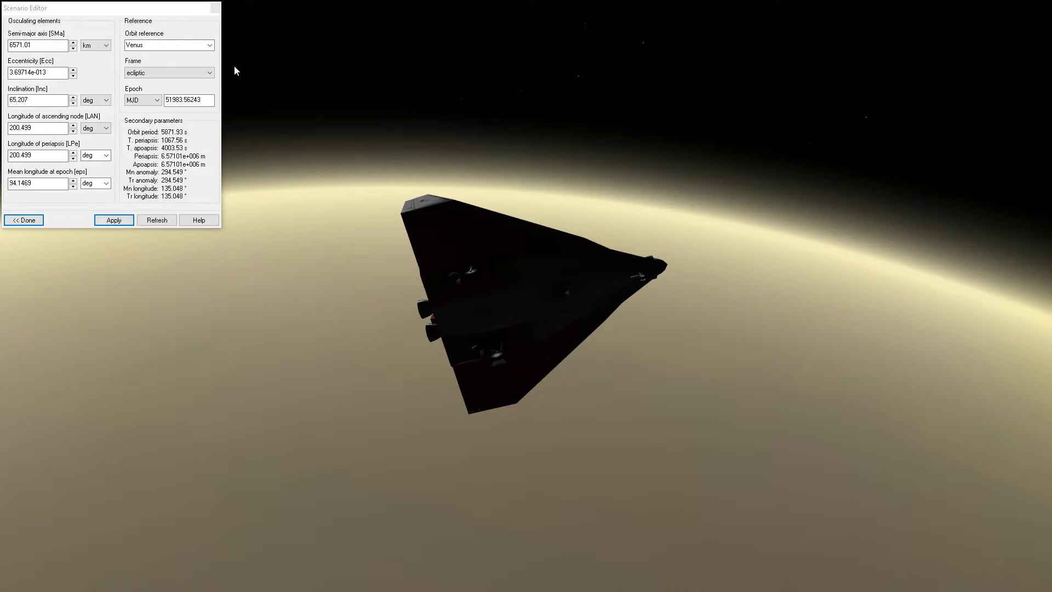
# Set the orbit reference of GL-01 to Jupiter.
pyautogui.click(210, 45)
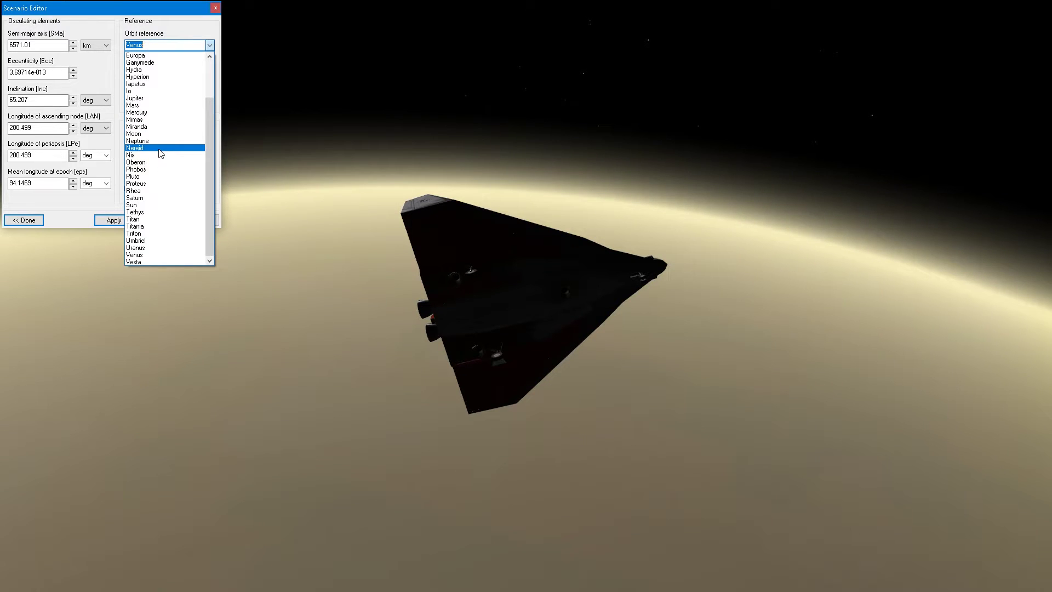
pyautogui.click(140, 99)
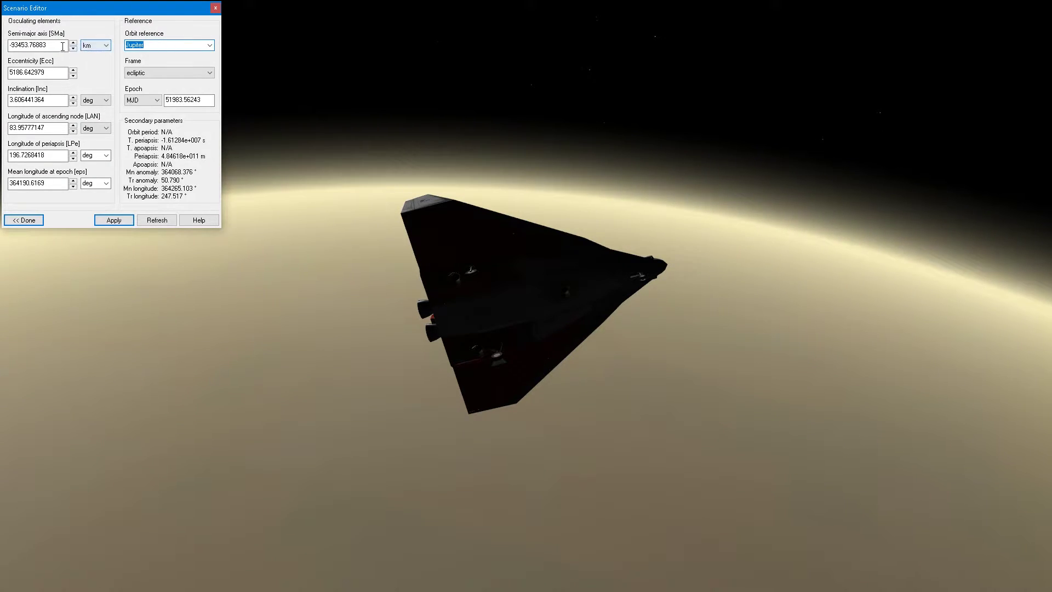
# Try to apply a Jupiter orbit with a semi-major axis of 50000 km and an eccentricity of 0.
pyautogui.moveTo(65, 47); pyautogui.dragTo(8, 49)
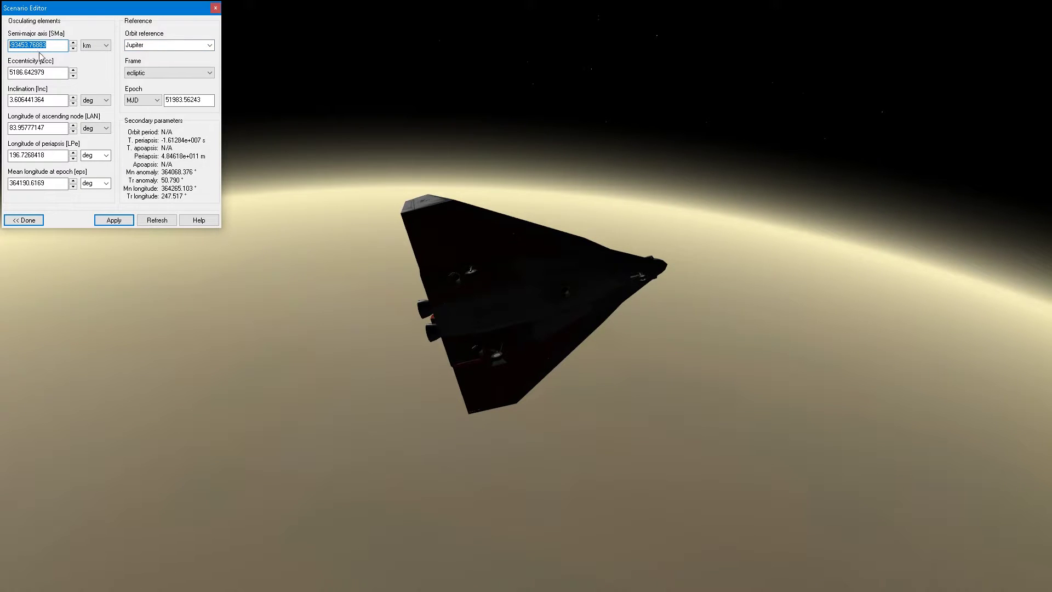
pyautogui.write('50000')
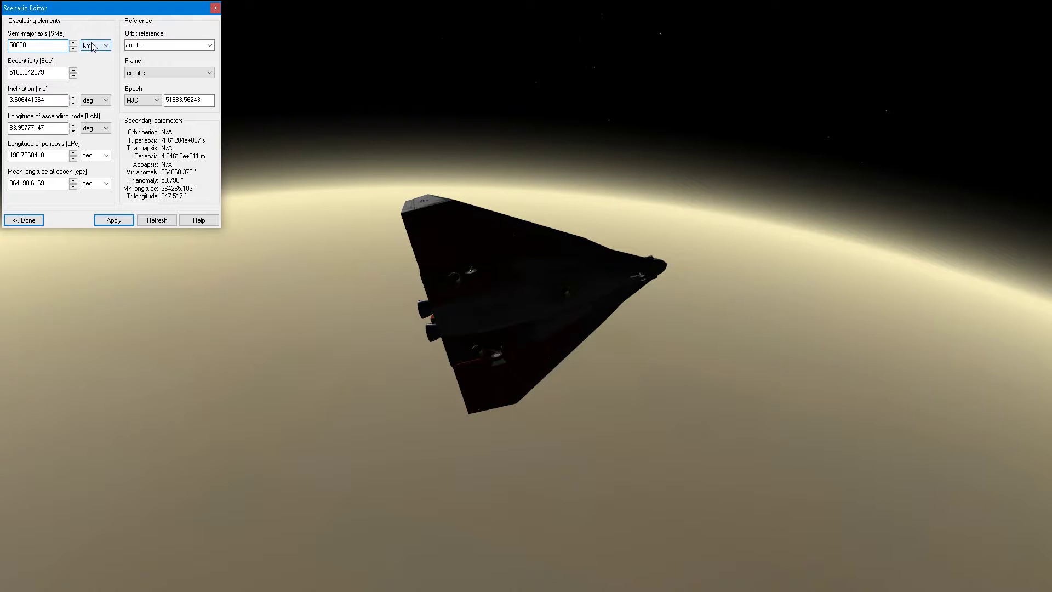
pyautogui.moveTo(9, 73); pyautogui.dragTo(50, 72)
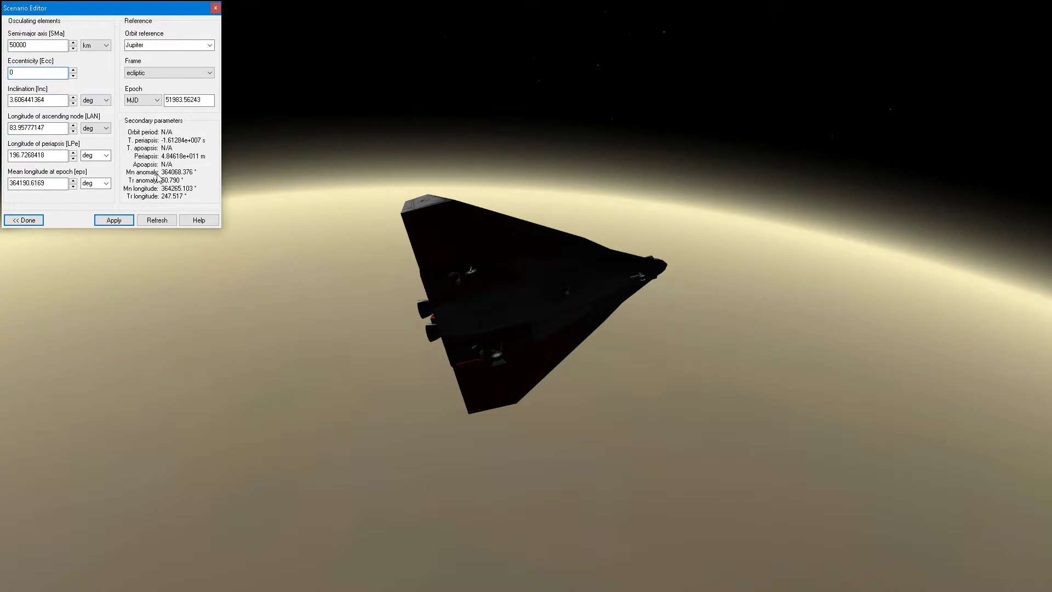
pyautogui.click(123, 221)
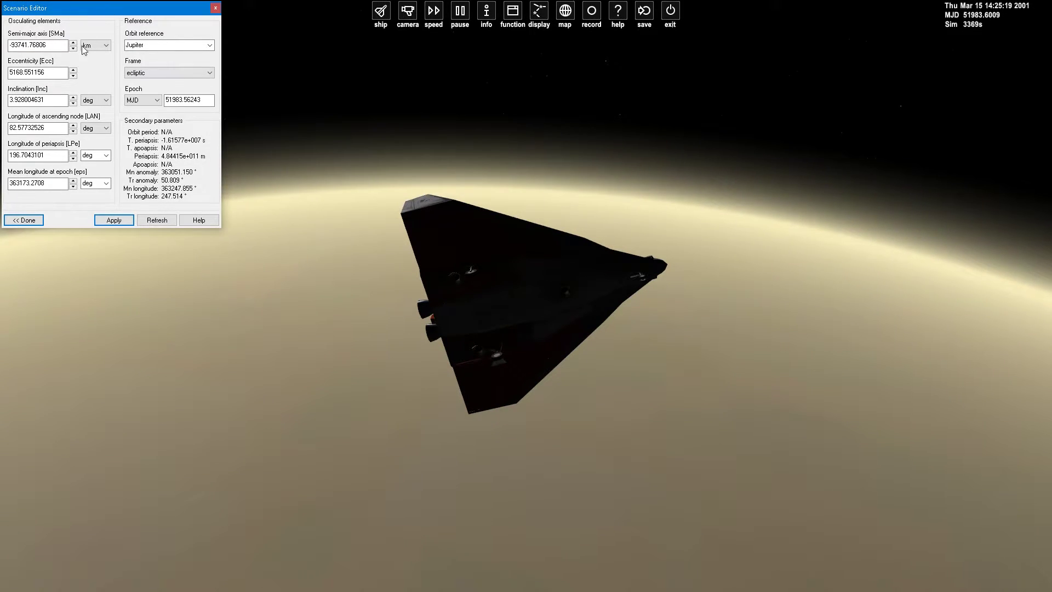
pyautogui.click(258, 190)
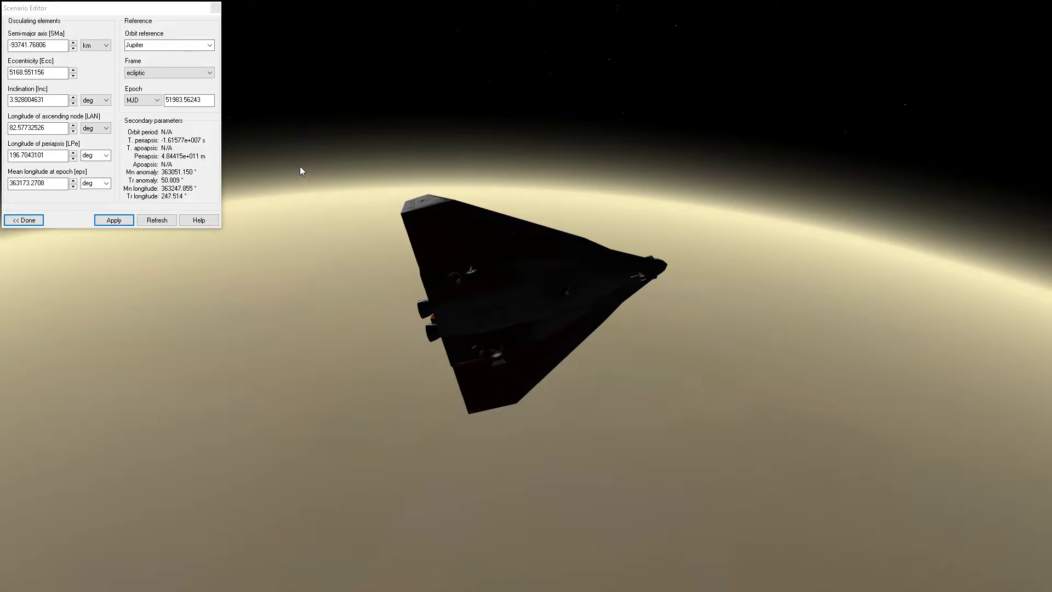
pyautogui.click(136, 59)
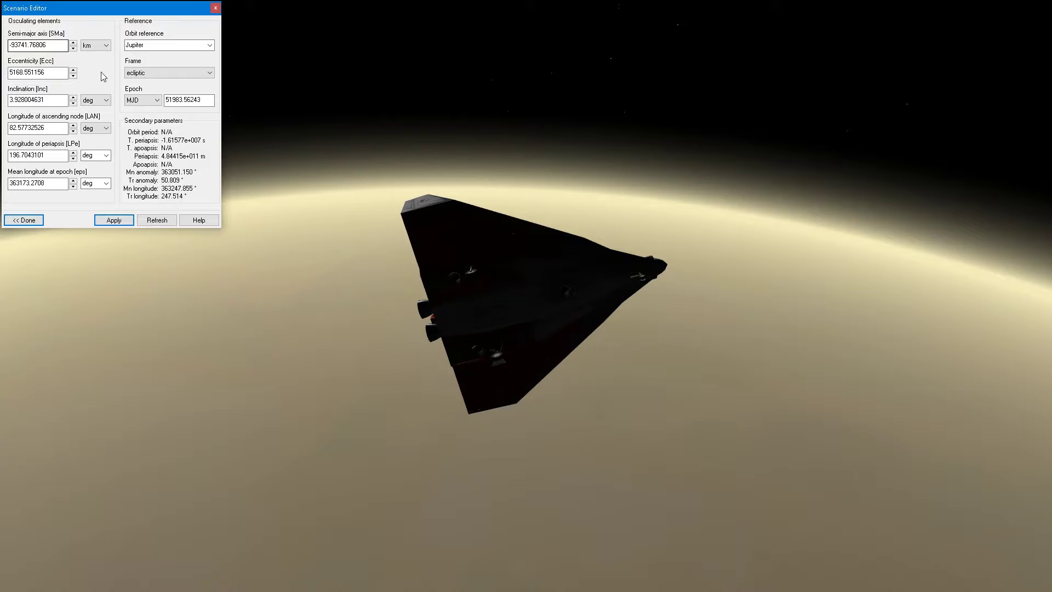
pyautogui.click(324, 310)
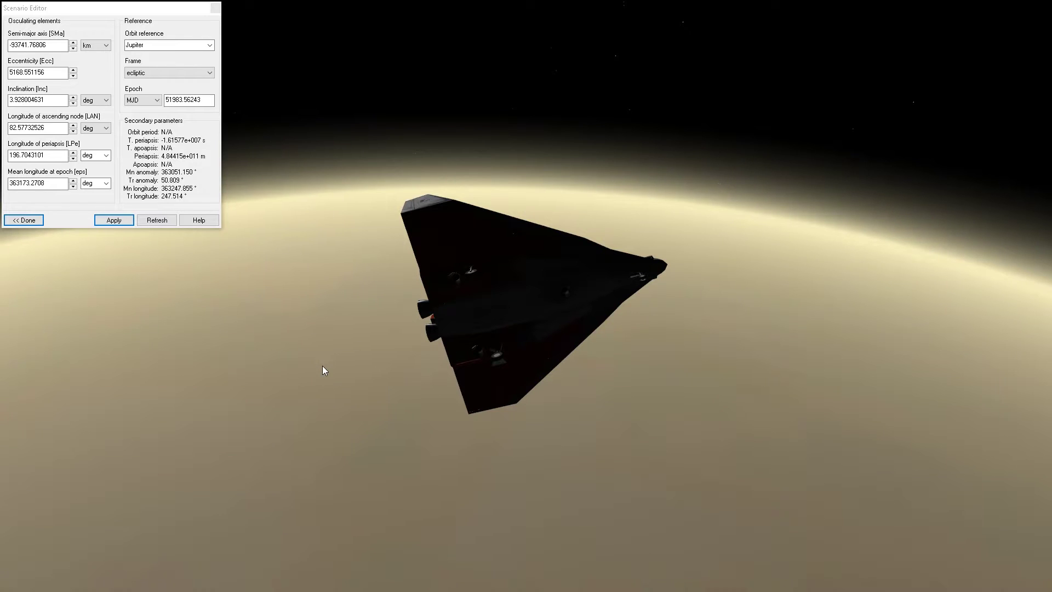
# Apply a circular Jupiter orbit to GL-01 with a semi-major axis of 100000 km and an eccentricity of 0.
pyautogui.doubleClick(53, 43)
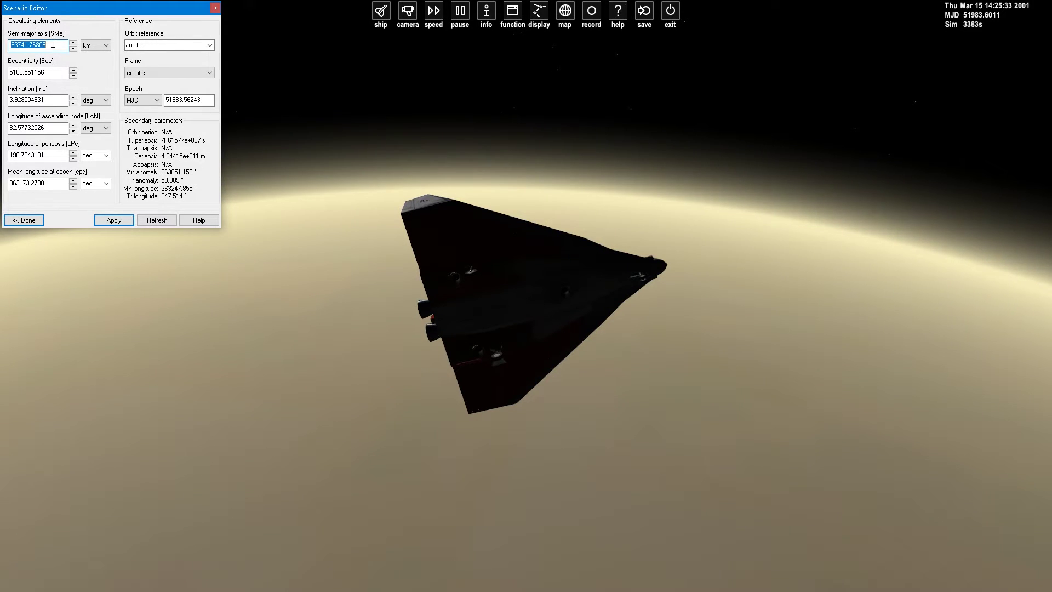
pyautogui.write('-')
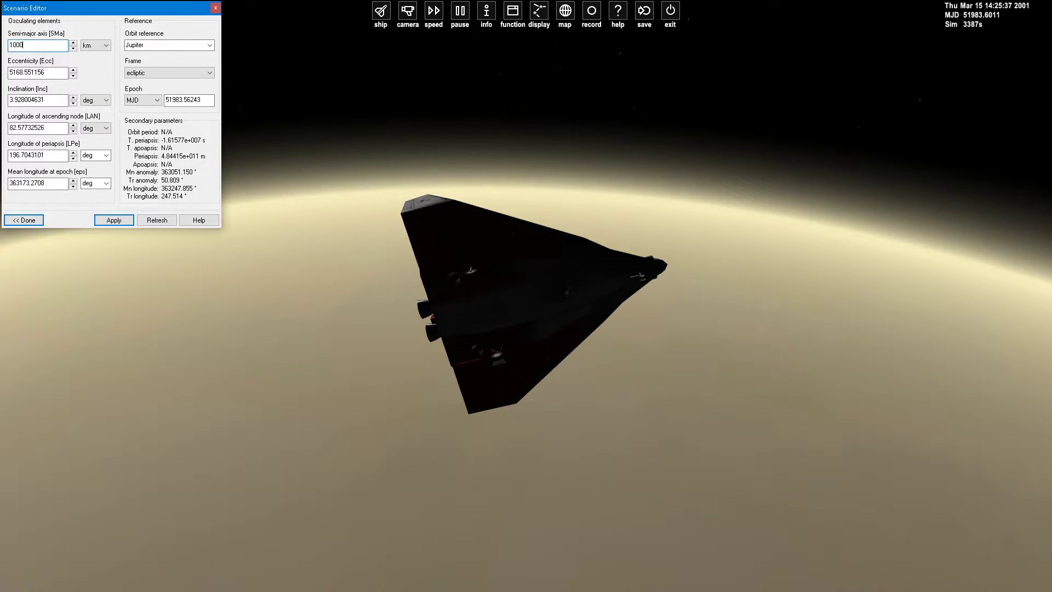
pyautogui.doubleClick(64, 72)
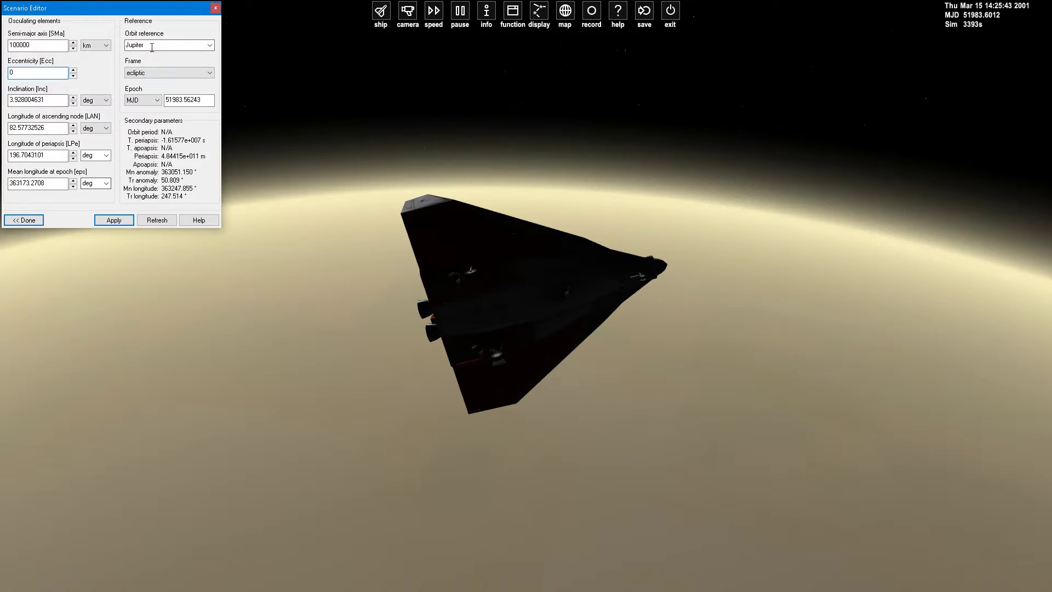
pyautogui.click(117, 221)
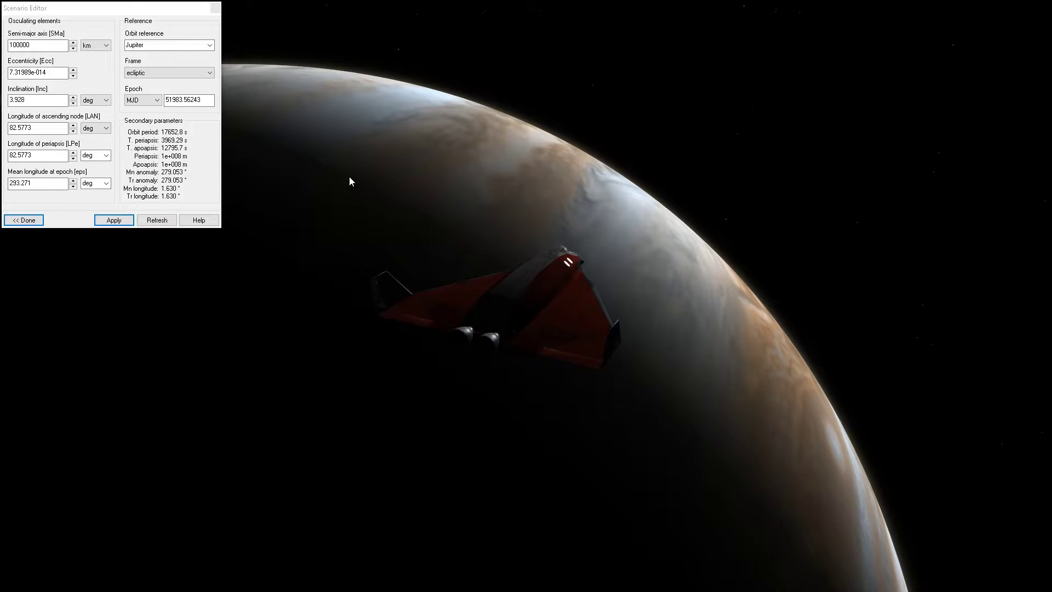
# Move GL-01 to a circular Earth orbit with a semi-major axis of 100000 km and an eccentricity of 0.
pyautogui.click(188, 44)
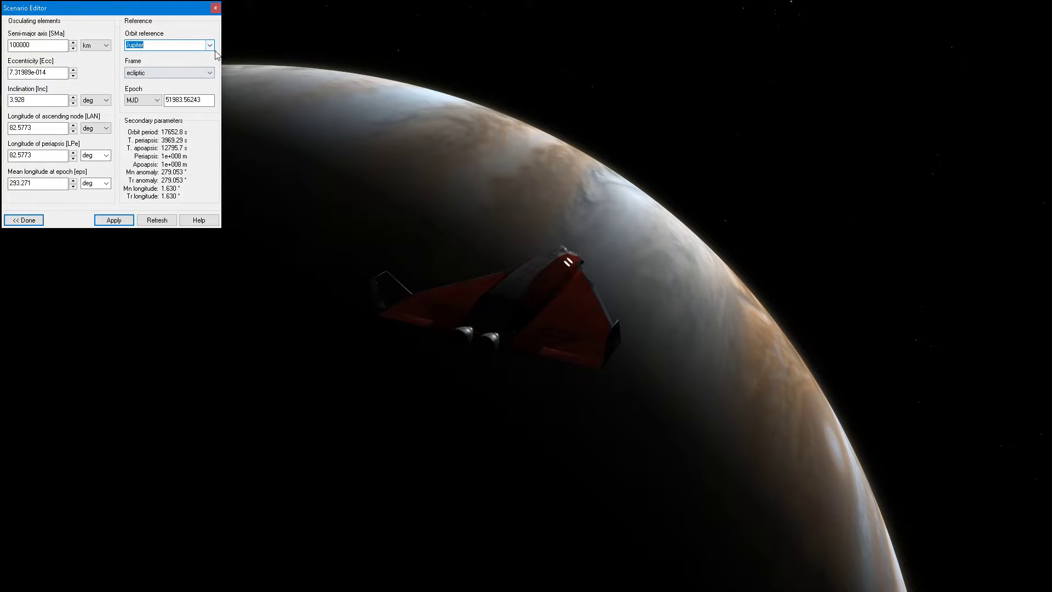
pyautogui.click(209, 46)
pyautogui.scroll(3, 190, 82)
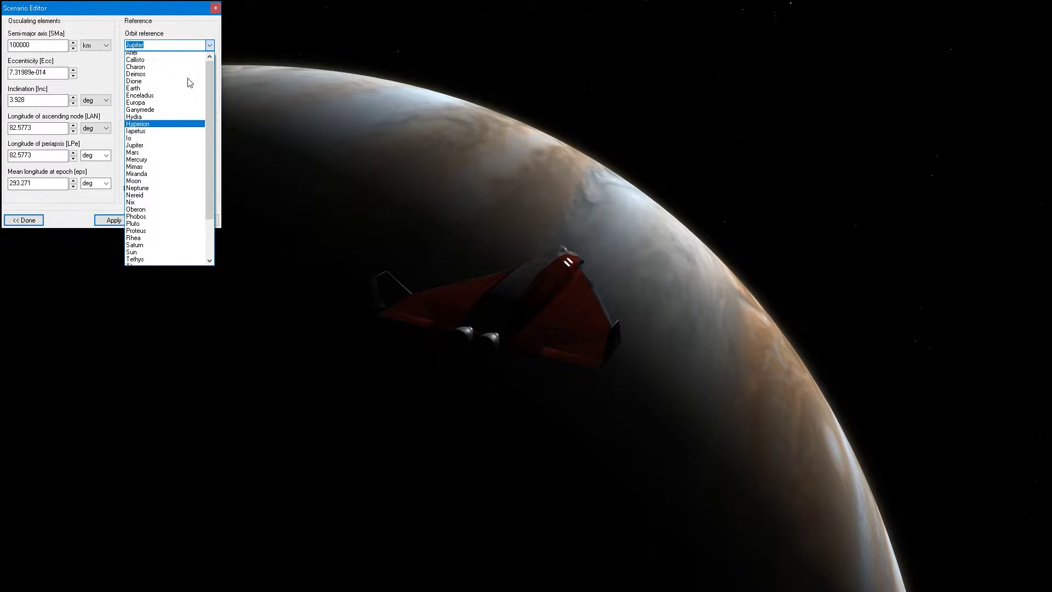
pyautogui.click(164, 97)
pyautogui.doubleClick(38, 45)
pyautogui.write('100000')
pyautogui.press('Tab')
pyautogui.doubleClick(56, 71)
pyautogui.write('0')
pyautogui.click(114, 220)
pyautogui.moveTo(495, 344)
pyautogui.mouseDown()
pyautogui.moveTo(540, 367)
pyautogui.moveTo(496, 365)
pyautogui.mouseUp()
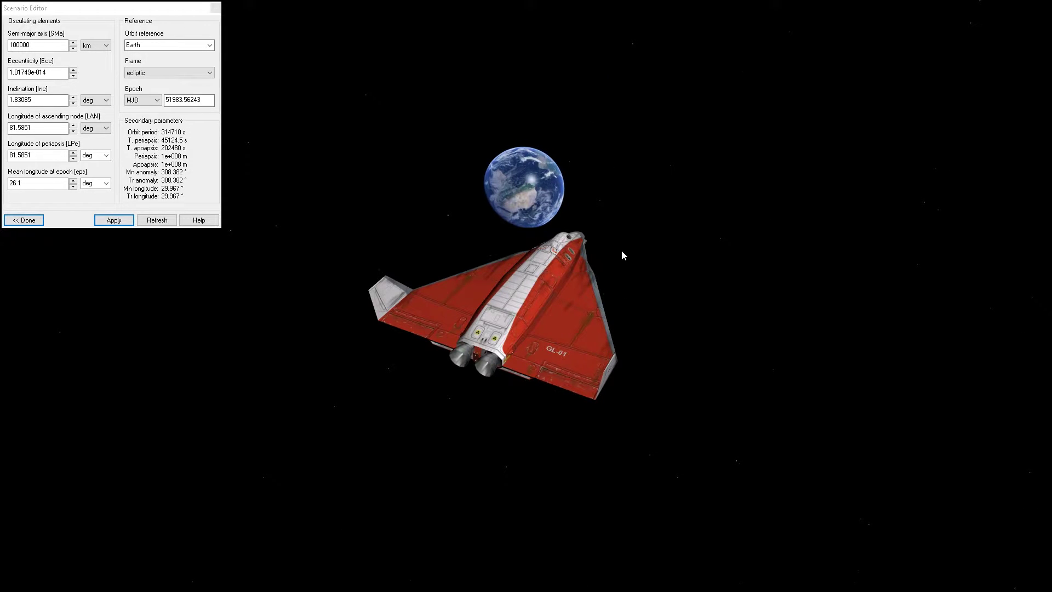
# Move GL-01 to a circular Saturn orbit with a semi-major axis of 100000 km and eccentricity 0, and view it against the rings.
pyautogui.click(208, 58)
pyautogui.click(210, 45)
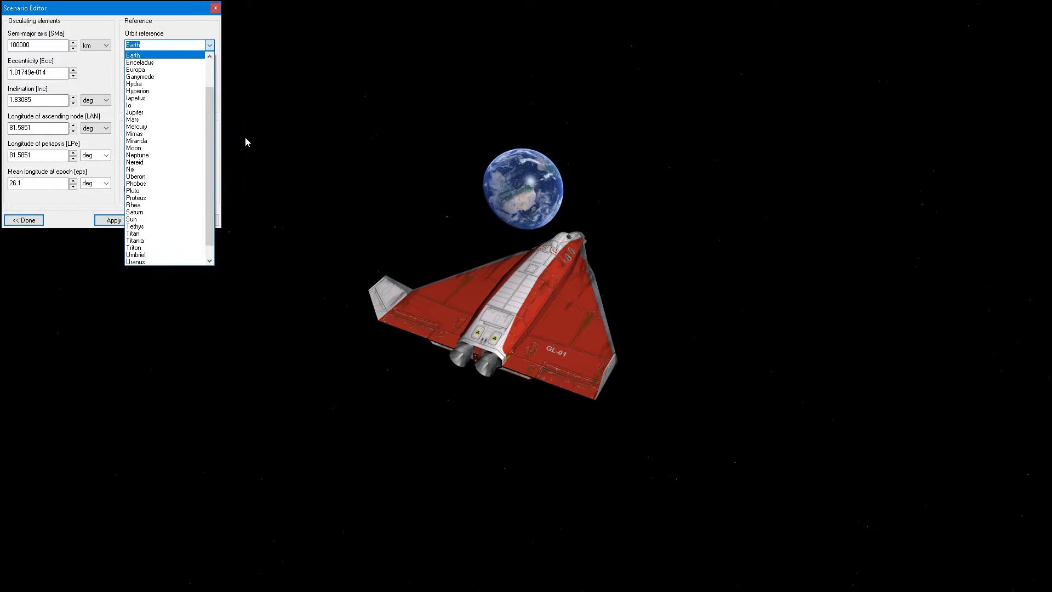
pyautogui.click(157, 214)
pyautogui.moveTo(55, 45); pyautogui.dragTo(3, 44)
pyautogui.write('100000')
pyautogui.doubleClick(53, 73)
pyautogui.write('0')
pyautogui.click(121, 223)
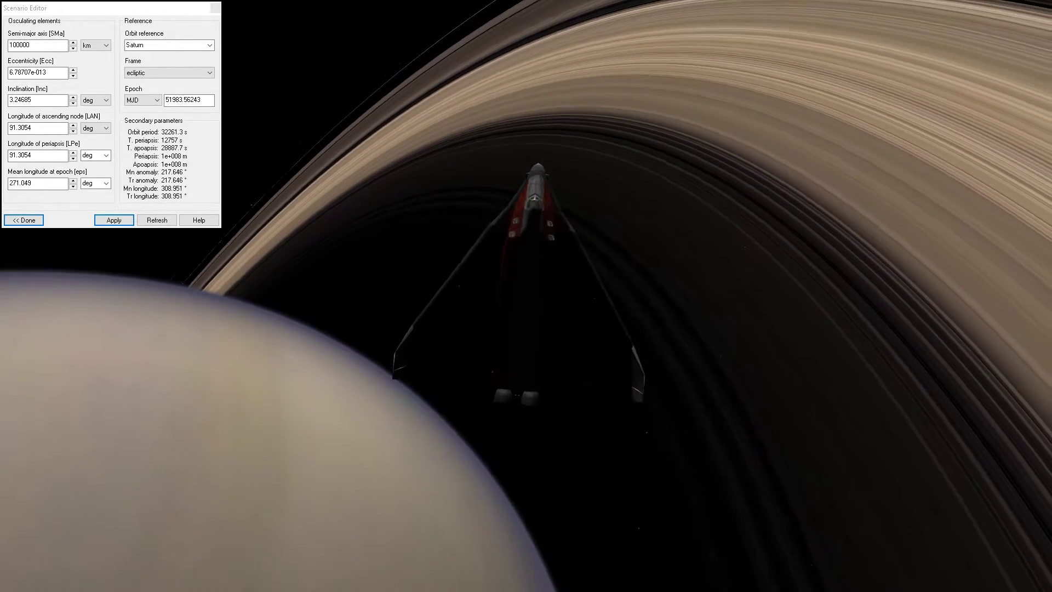
pyautogui.hotkey('ctrl', 'Up')
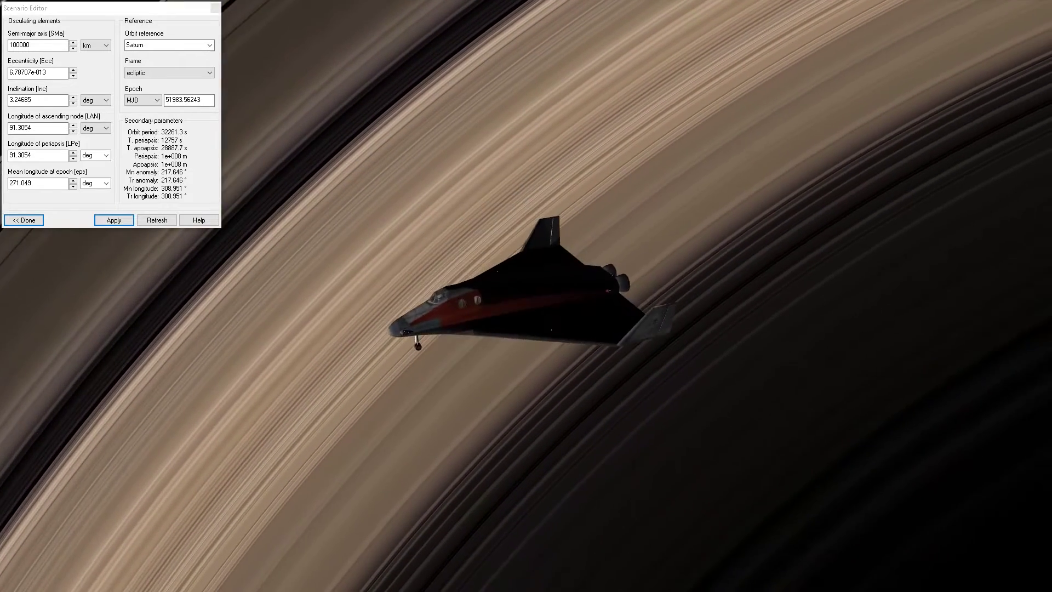
# Return GL-01 to a circular Earth orbit with a semi-major axis of 6571.01 km and an eccentricity of 0.
pyautogui.click(110, 138)
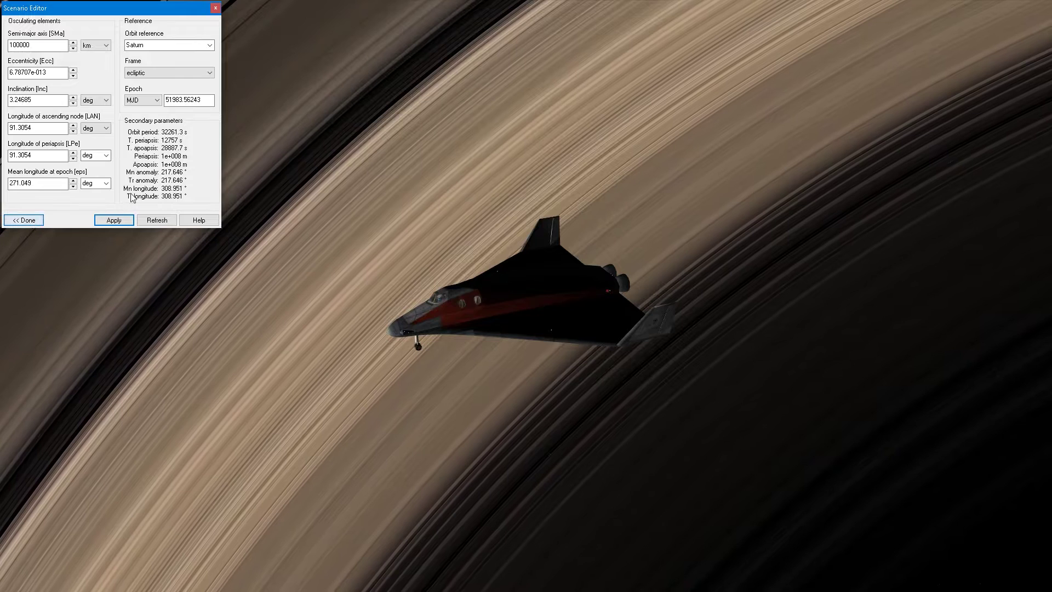
pyautogui.doubleClick(135, 48)
pyautogui.click(209, 47)
pyautogui.scroll(3, 165, 137)
pyautogui.click(144, 95)
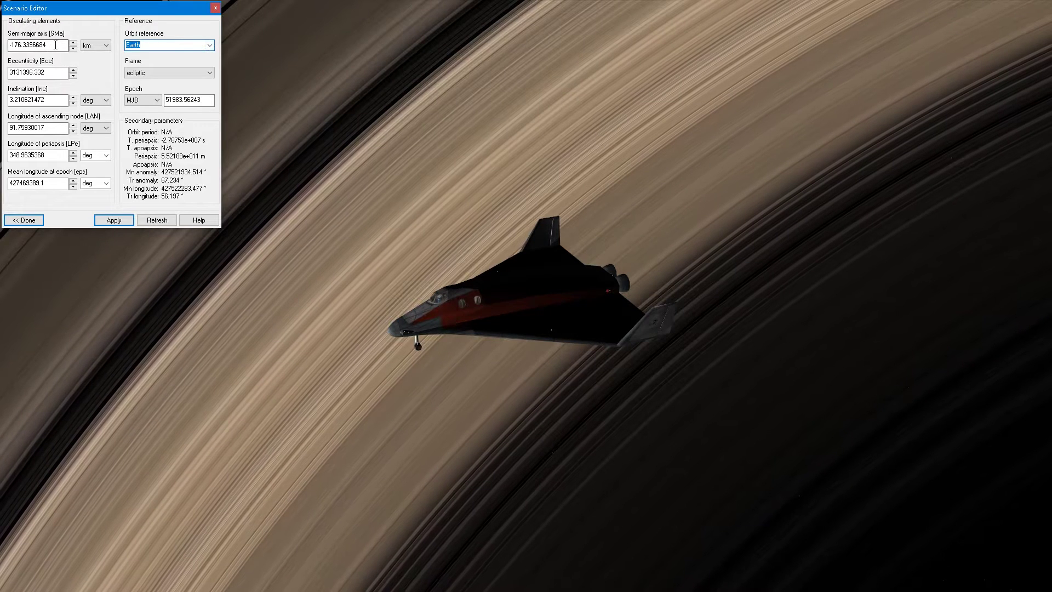
pyautogui.click(171, 268)
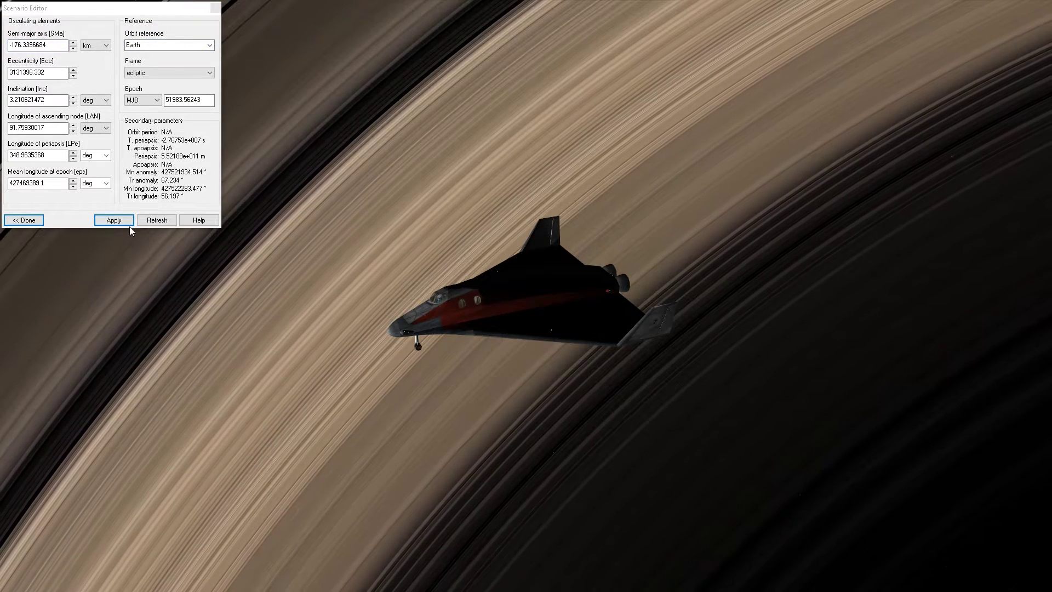
pyautogui.moveTo(62, 45); pyautogui.dragTo(14, 45)
pyautogui.write('6571.01')
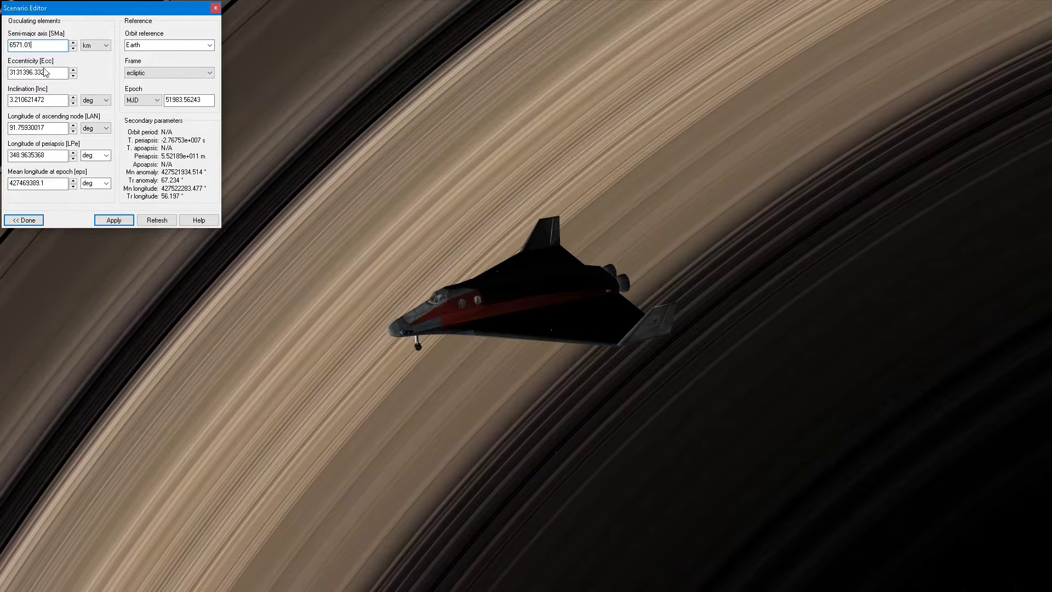
pyautogui.doubleClick(50, 71)
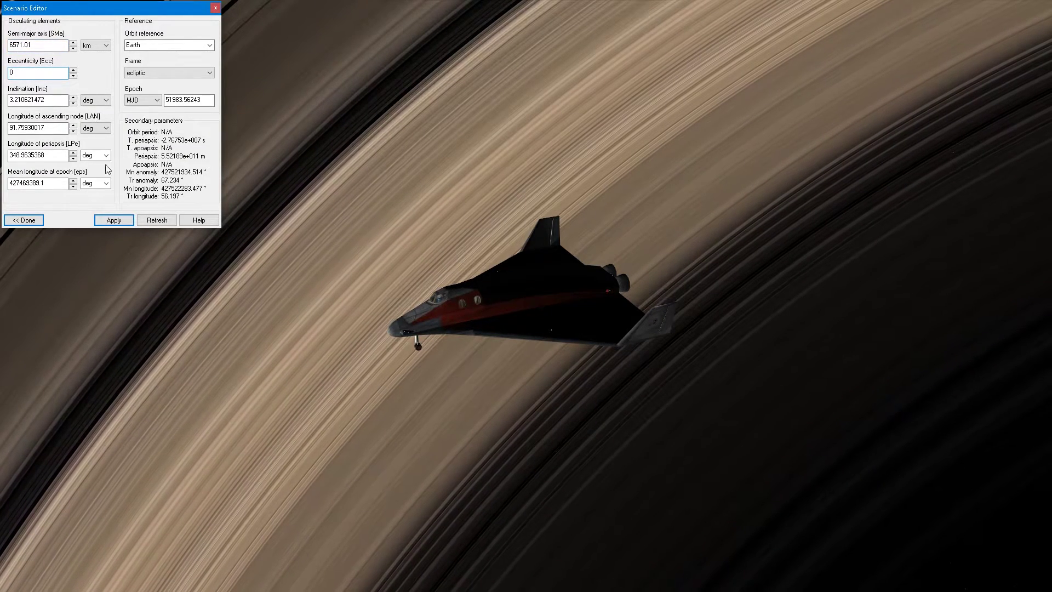
pyautogui.click(114, 220)
# Go back to the cockpit view and set the reference body of the Map display to Earth.
pyautogui.click(367, 266)
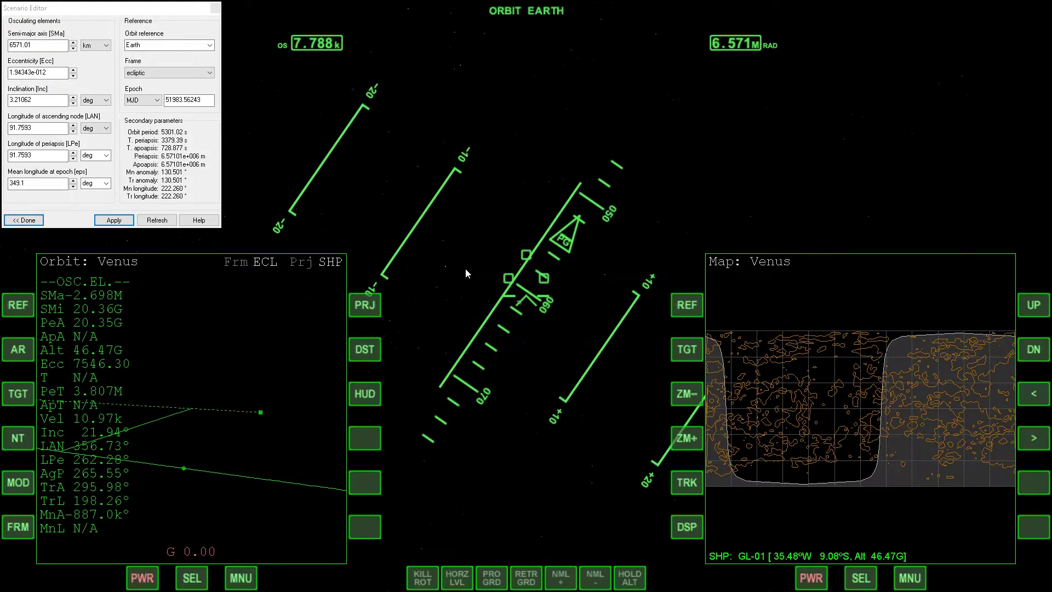
pyautogui.click(680, 311)
pyautogui.press('Down')
pyautogui.press('Down')
pyautogui.press('Return')
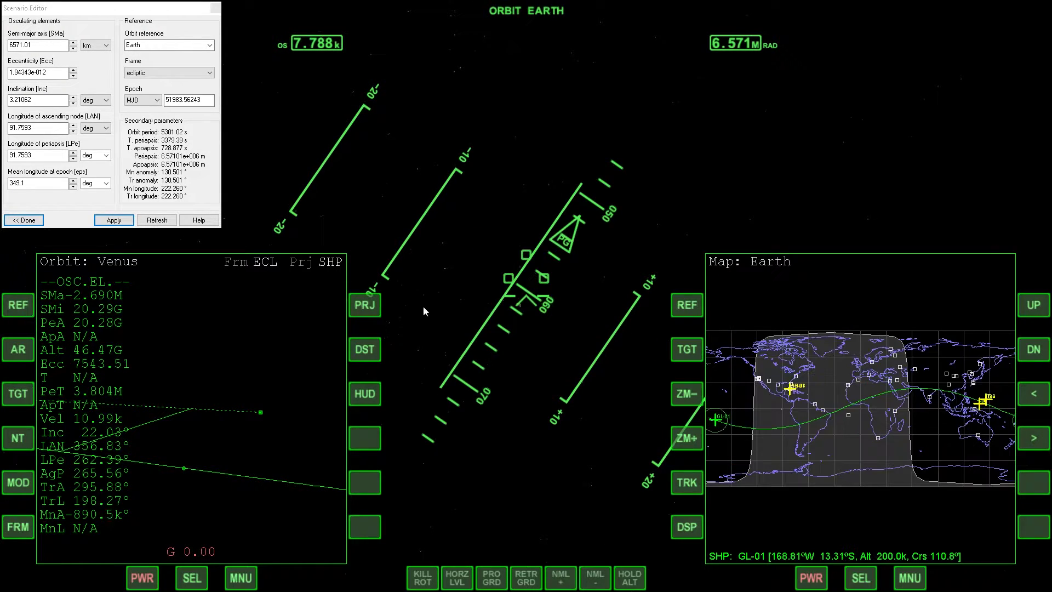
# Switch the reference body of the Orbit display to Earth with automatic reference selection.
pyautogui.click(18, 349)
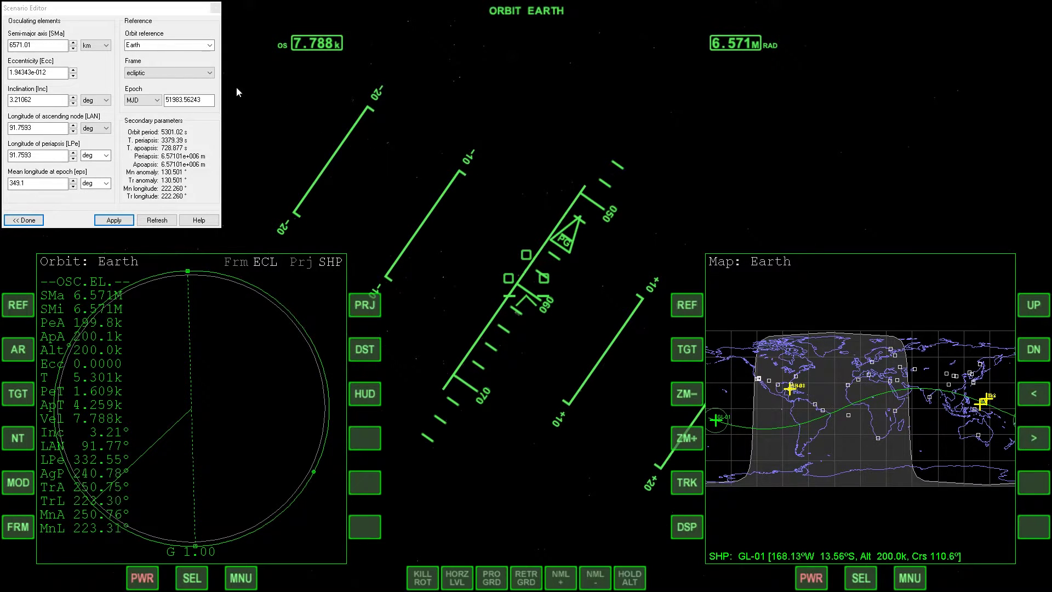
pyautogui.click(120, 65)
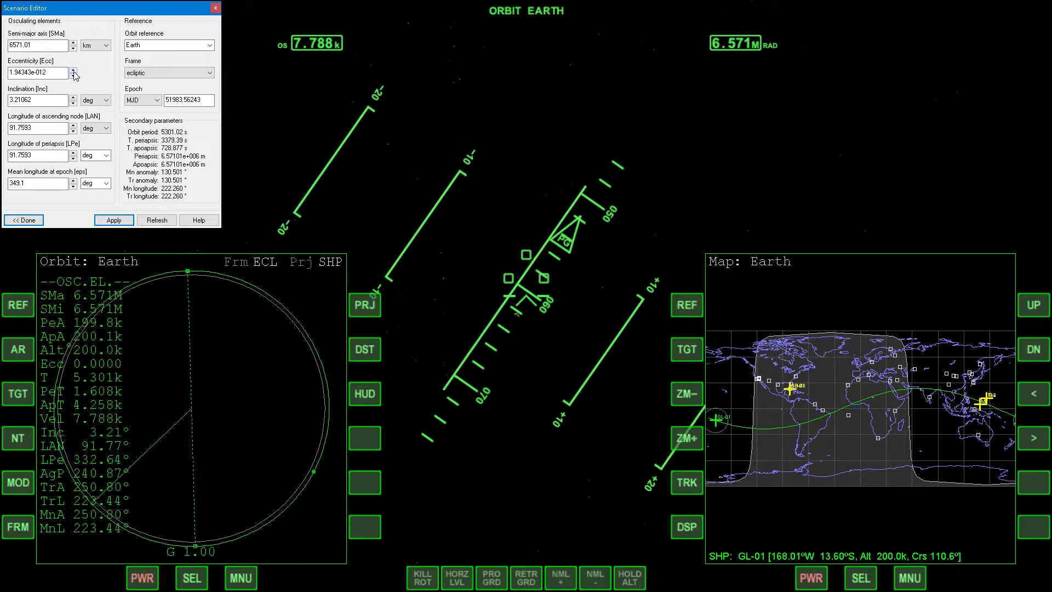
pyautogui.click(245, 328)
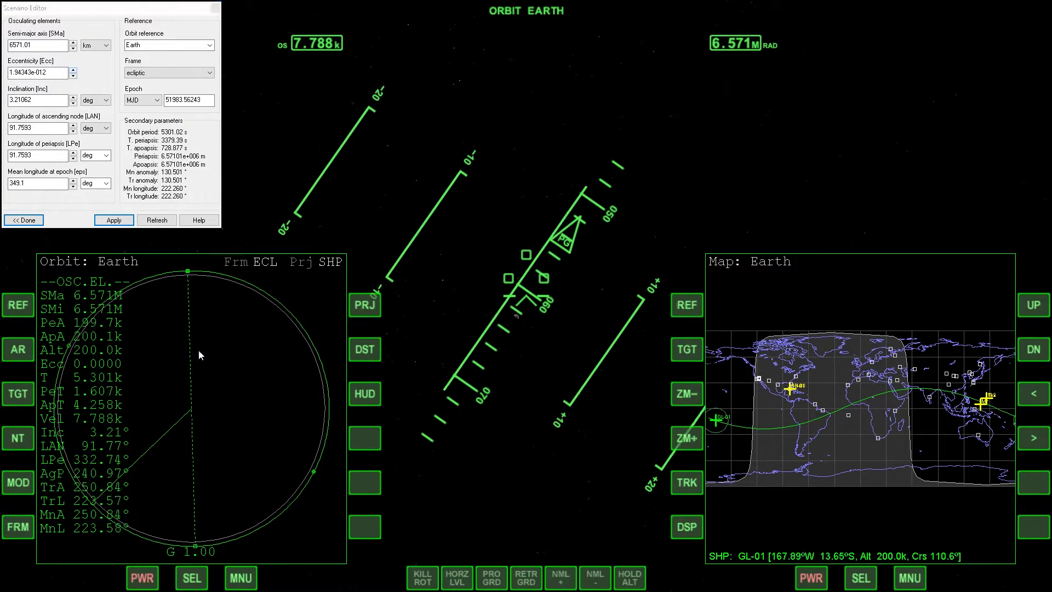
pyautogui.click(29, 95)
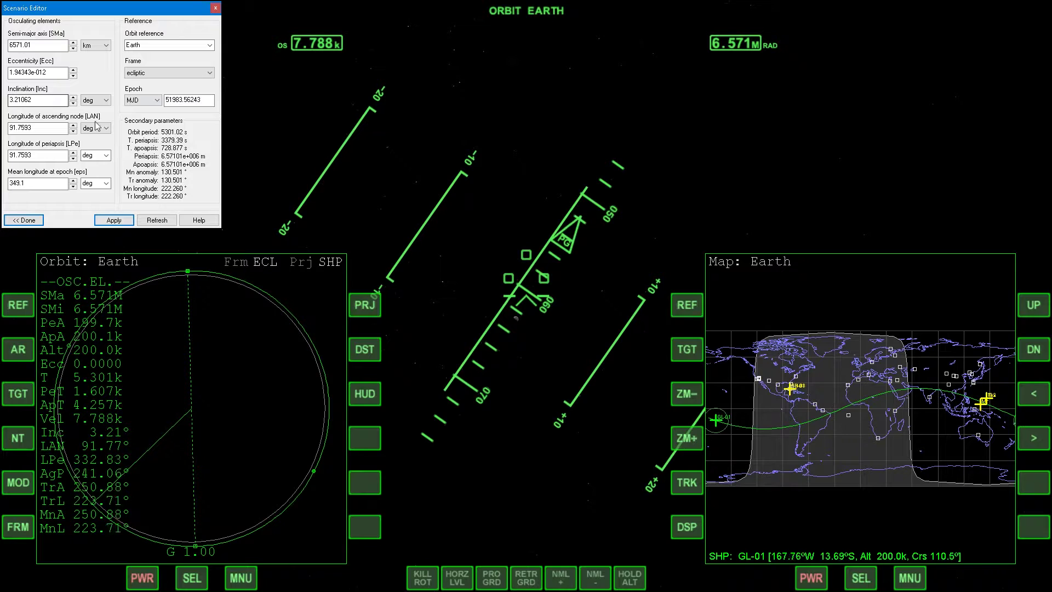
pyautogui.click(149, 333)
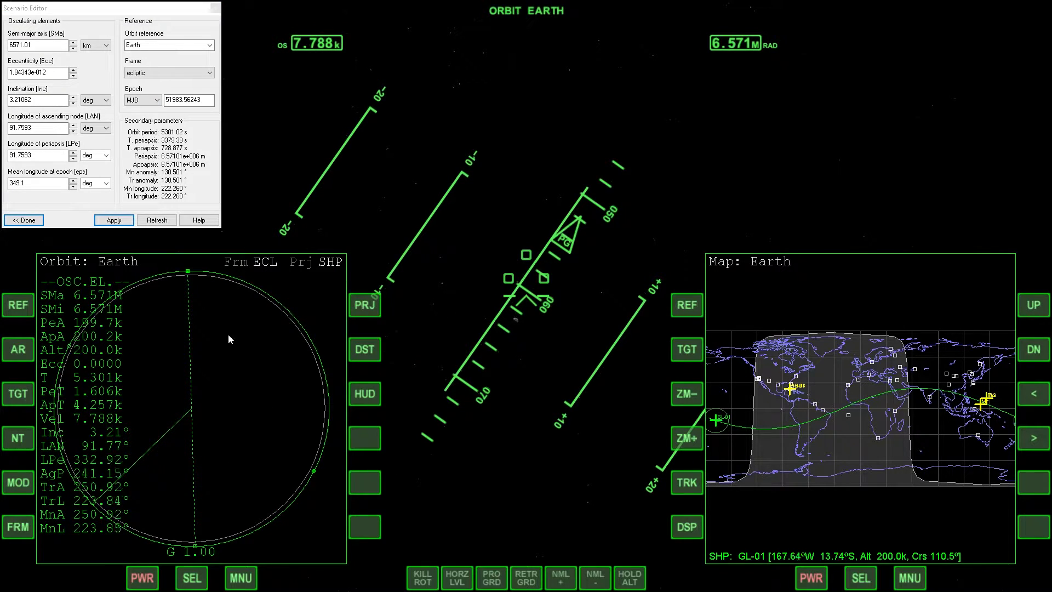
# Increase the inclination of GL-01's Earth orbit in stages to 128.511 degrees.
pyautogui.click(67, 97)
pyautogui.click(73, 97)
pyautogui.moveTo(73, 98); pyautogui.dragTo(73, 98)
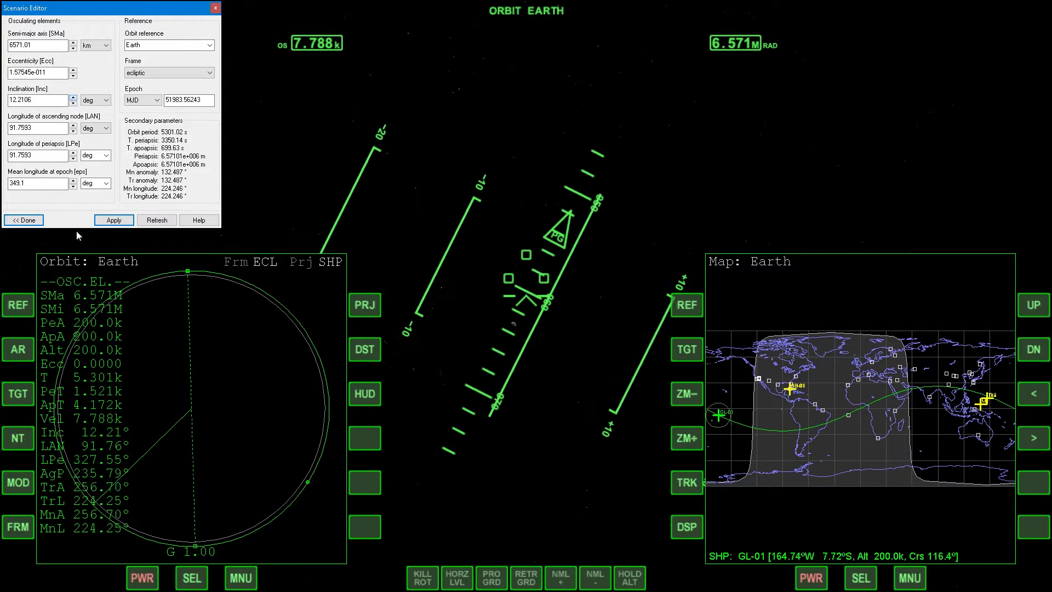
pyautogui.click(99, 432)
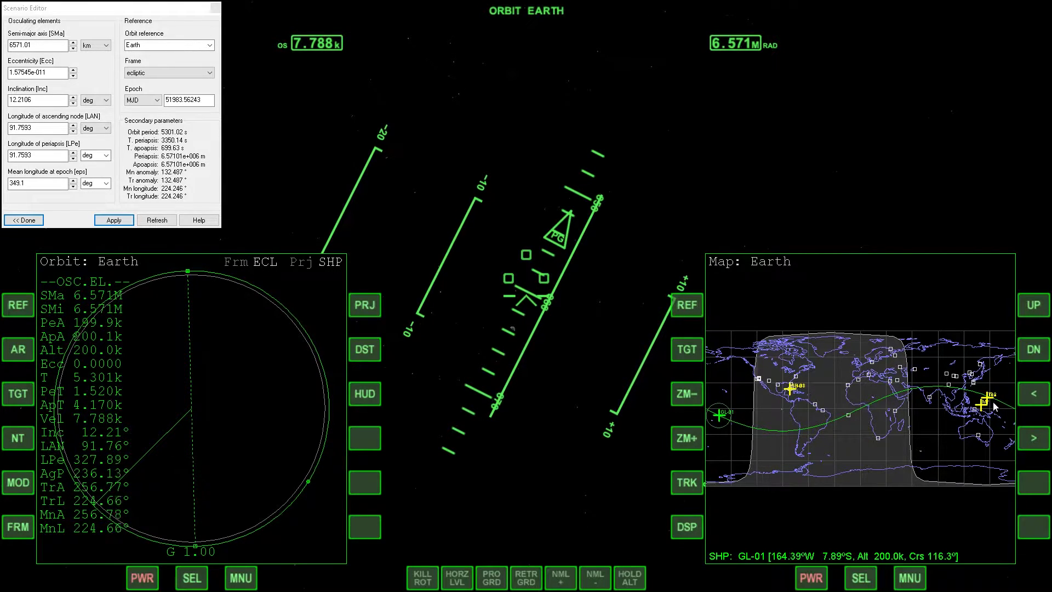
pyautogui.click(195, 202)
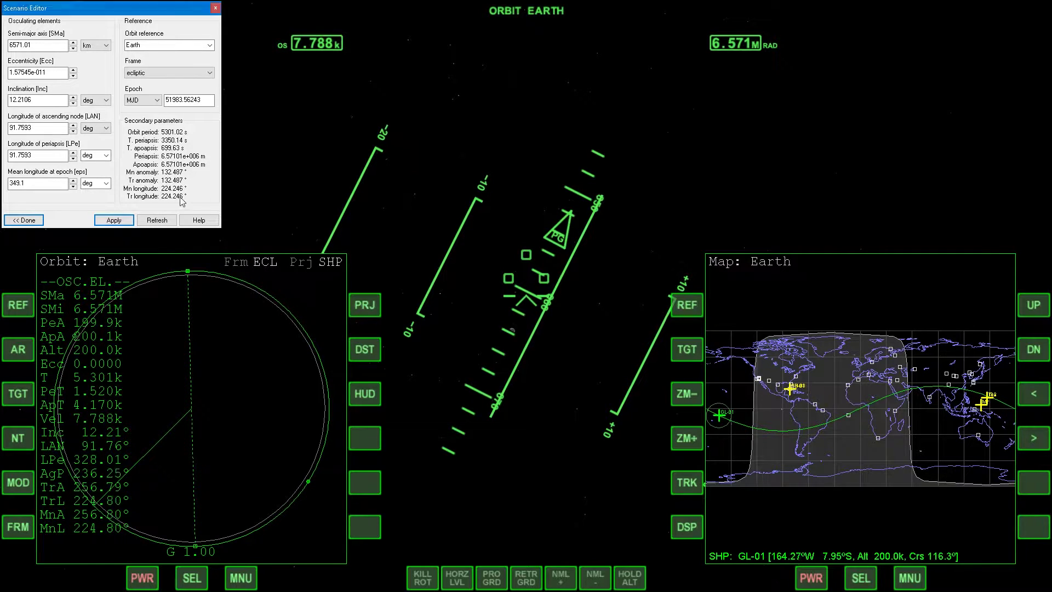
pyautogui.click(73, 97)
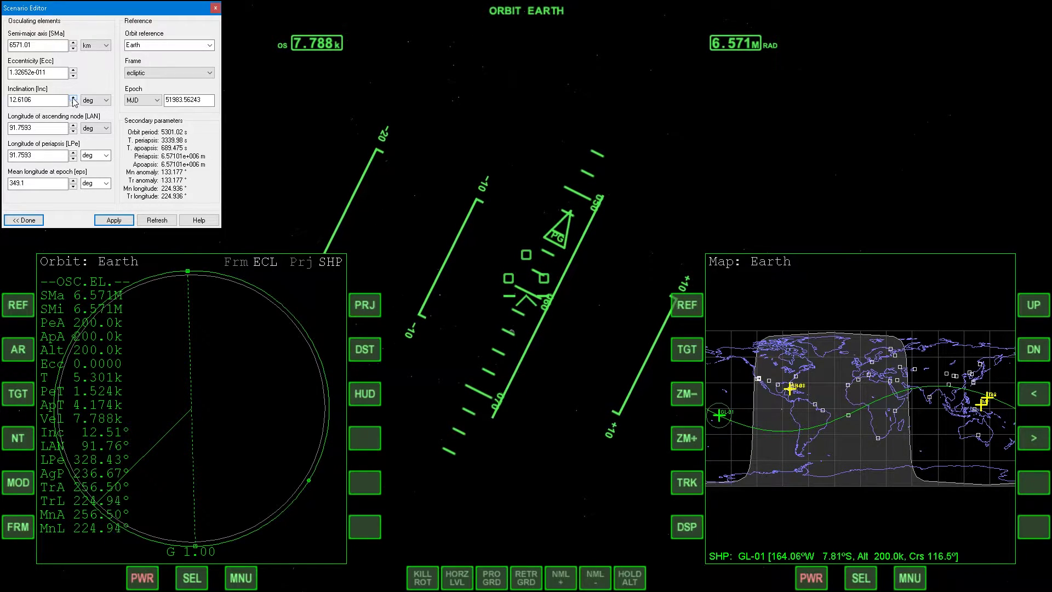
pyautogui.moveTo(73, 99); pyautogui.dragTo(73, 98)
pyautogui.moveTo(73, 100); pyautogui.dragTo(73, 99)
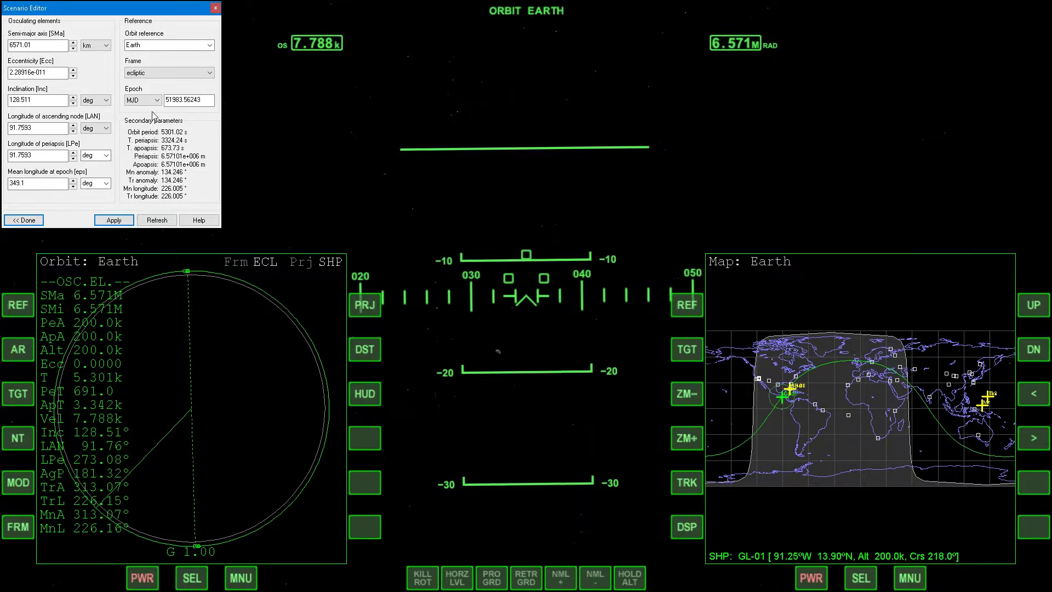
# Examine GL-01's longitude of ascending node and longitude of periapsis against the node and apsis markers in the Orbit display.
pyautogui.click(32, 127)
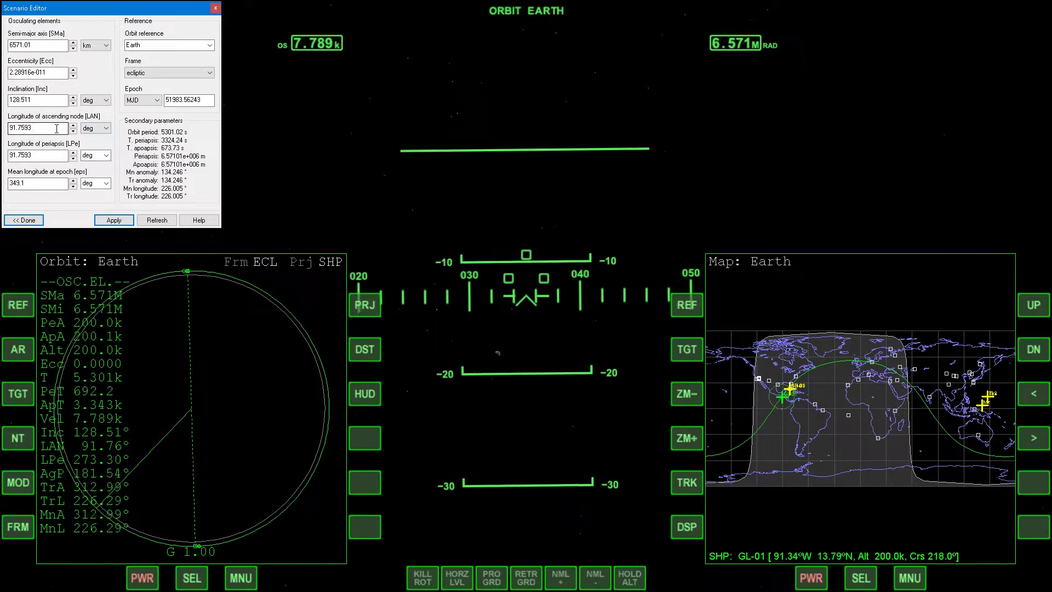
pyautogui.click(50, 100)
pyautogui.moveTo(47, 99); pyautogui.dragTo(3, 127)
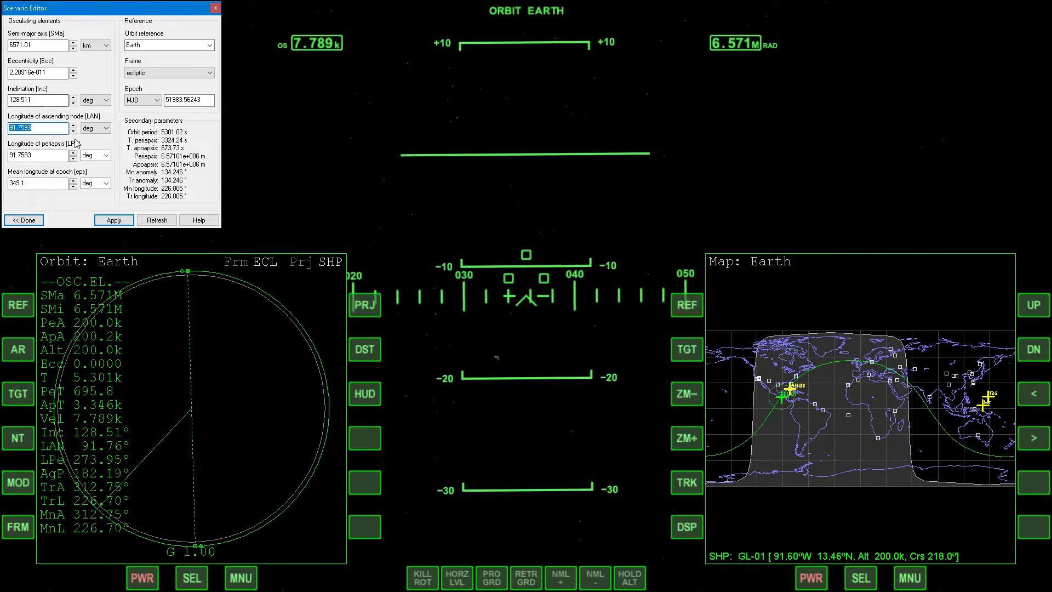
pyautogui.click(236, 181)
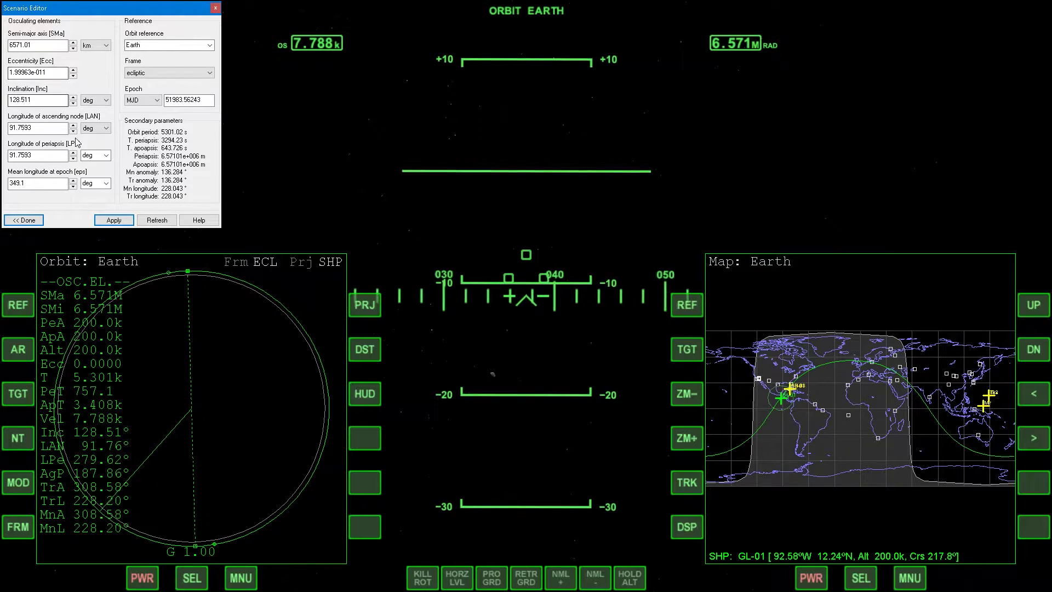
pyautogui.click(170, 278)
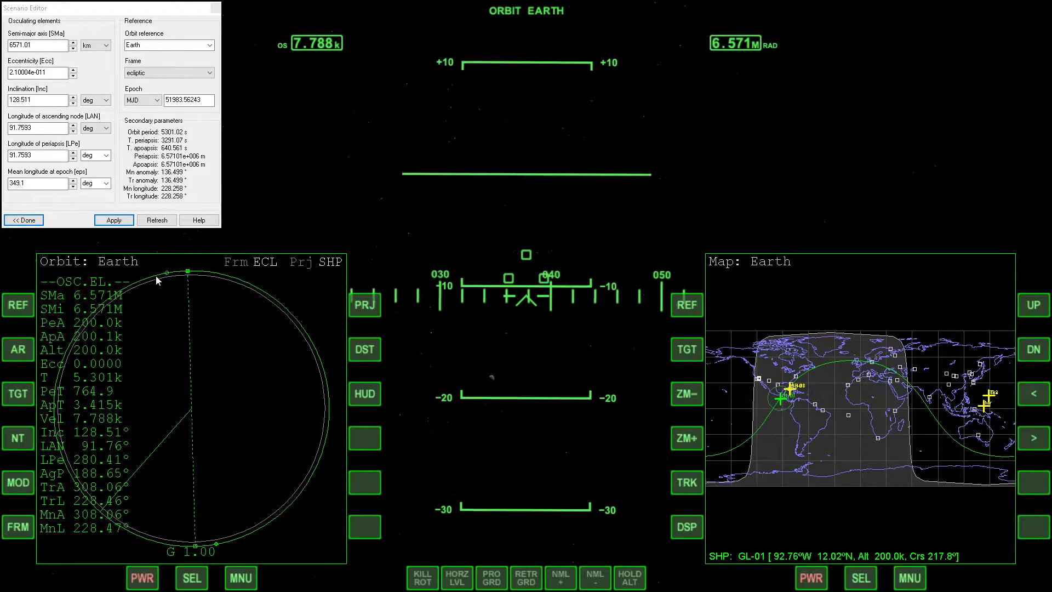
pyautogui.click(71, 176)
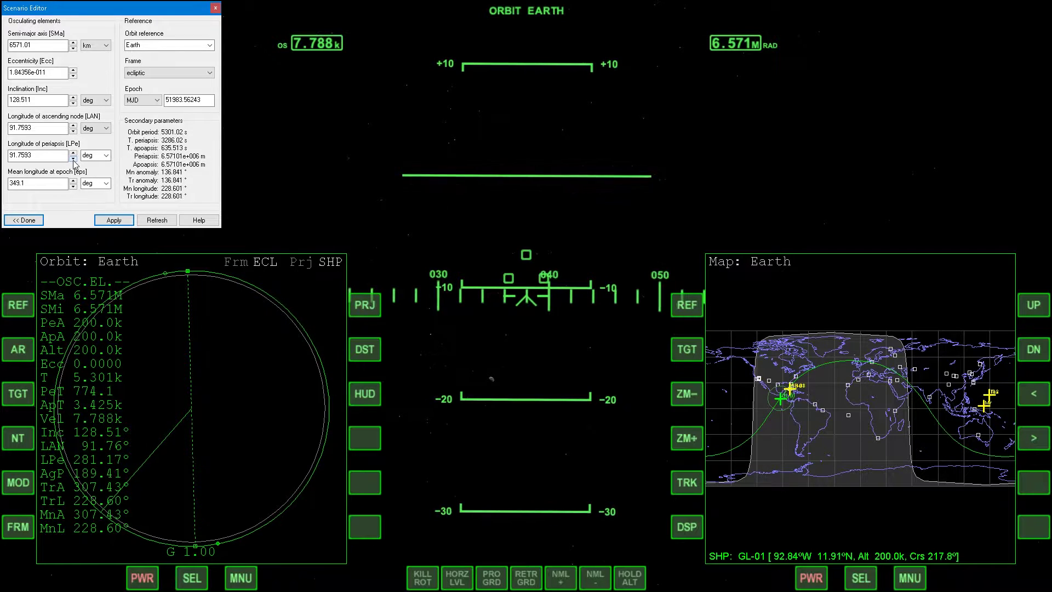
pyautogui.click(216, 477)
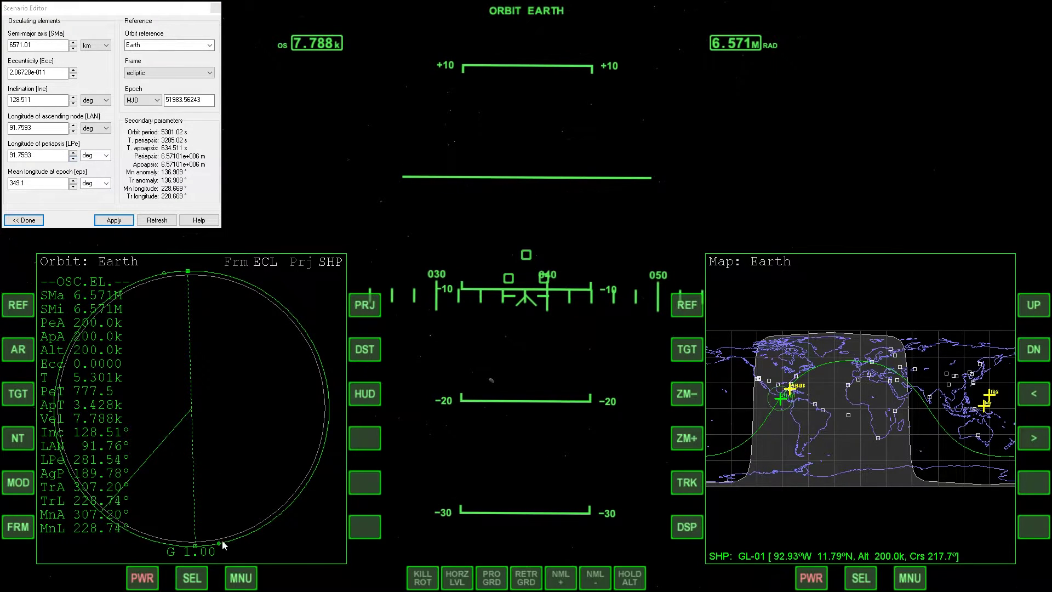
pyautogui.click(99, 201)
pyautogui.click(123, 245)
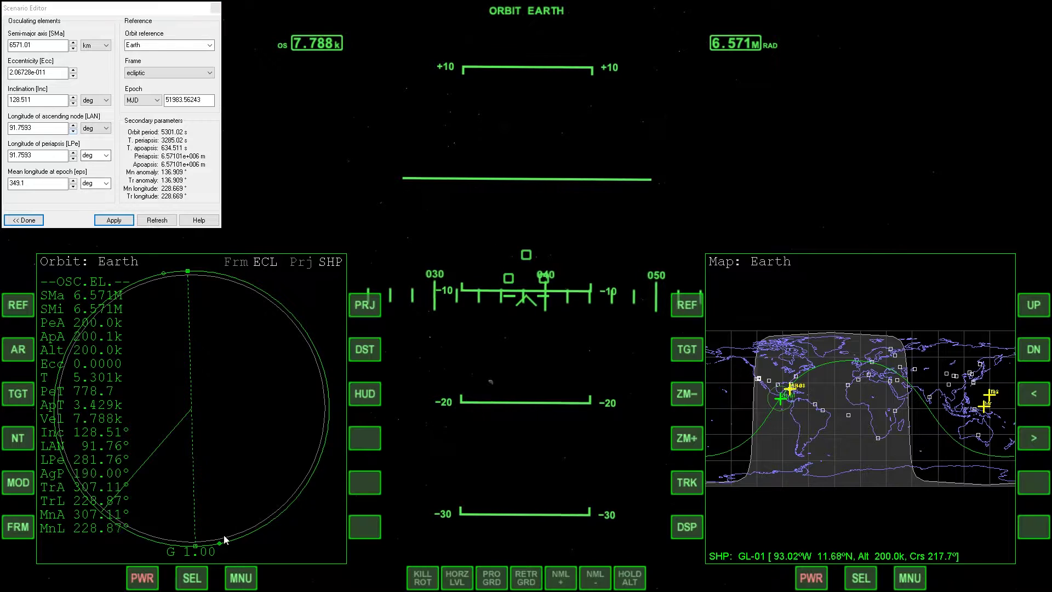
pyautogui.click(158, 143)
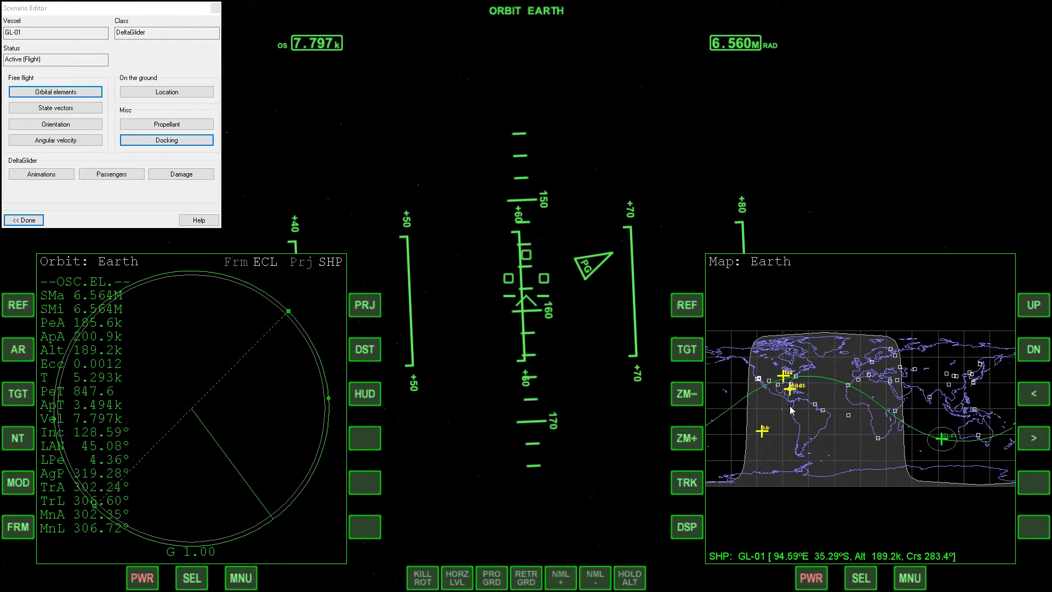
# Copy the state vectors of Mir to GL-01 and view the glider beside the station from outside.
pyautogui.click(71, 109)
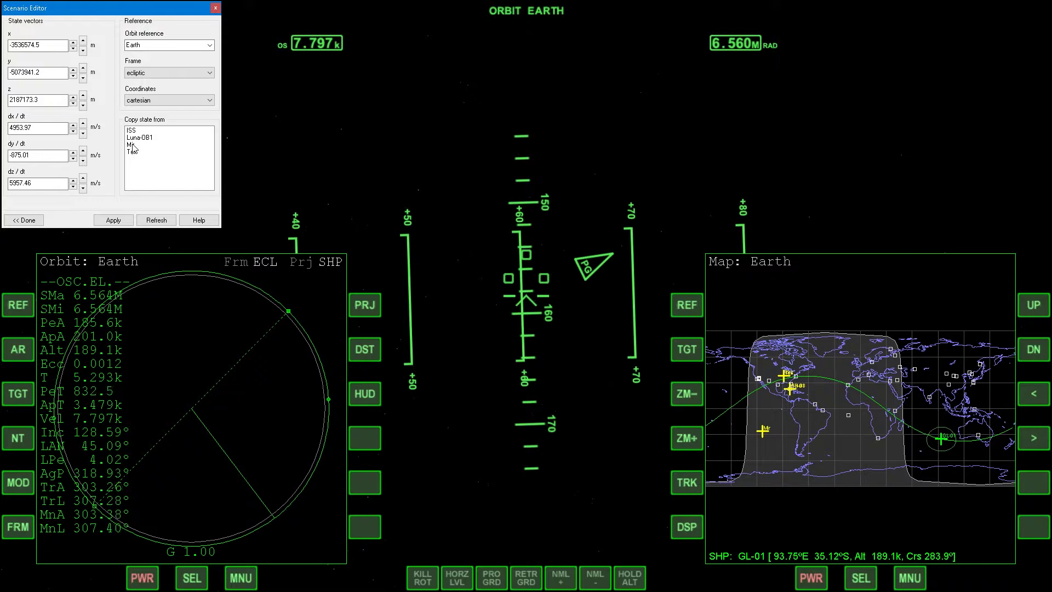
pyautogui.click(131, 145)
pyautogui.click(513, 248)
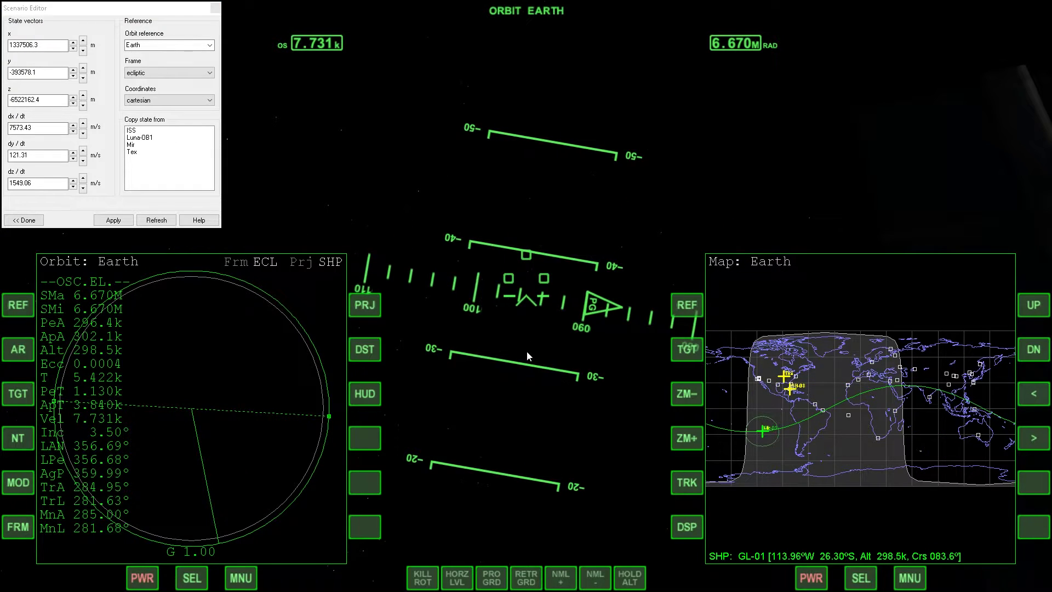
pyautogui.press('F1')
pyautogui.scroll(-5, 534, 345)
pyautogui.moveTo(534, 342); pyautogui.dragTo(800, 296)
pyautogui.scroll(5, 534, 342)
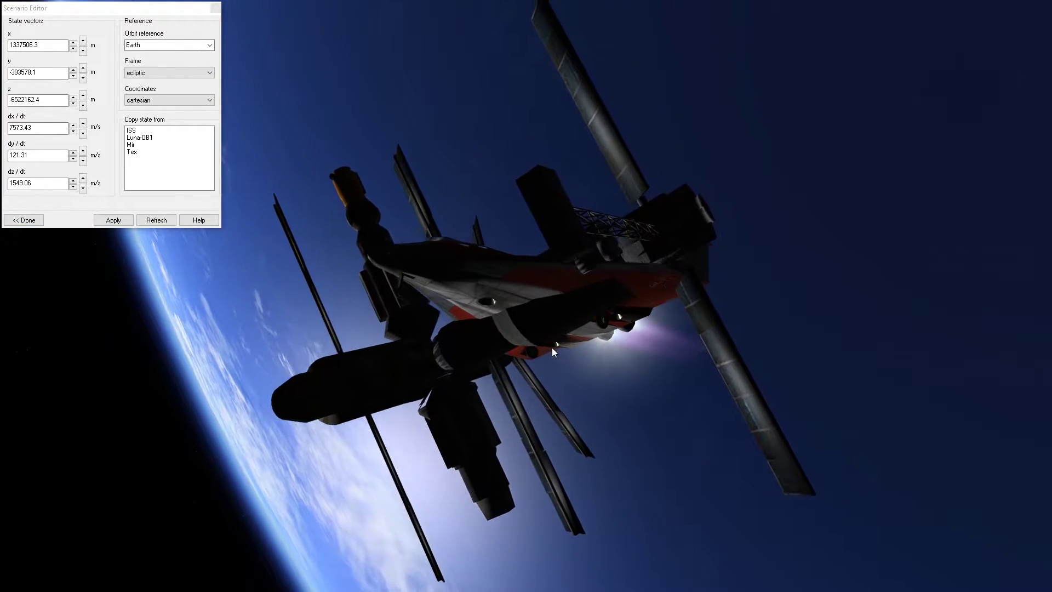
pyautogui.moveTo(634, 362); pyautogui.dragTo(546, 173)
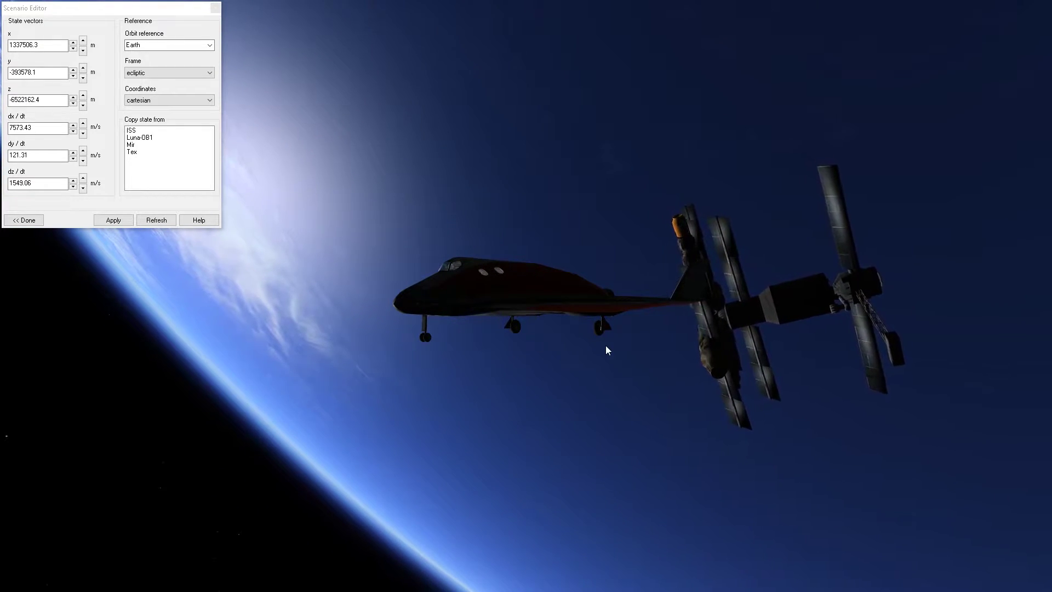
# Copy the state vectors of Luna-OB1 to GL-01 and finish editing the state vectors.
pyautogui.click(54, 184)
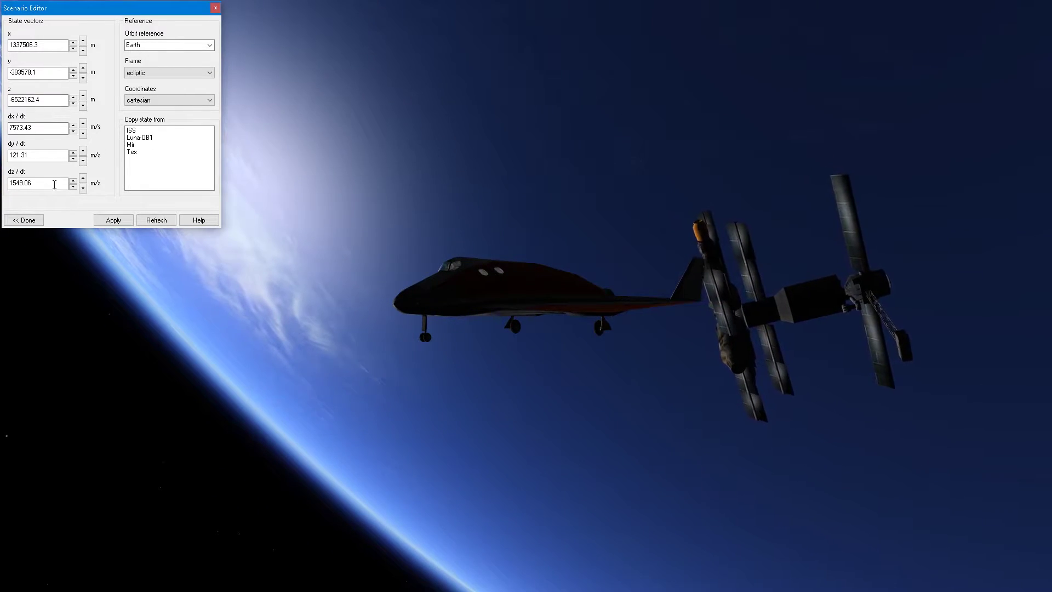
pyautogui.click(140, 138)
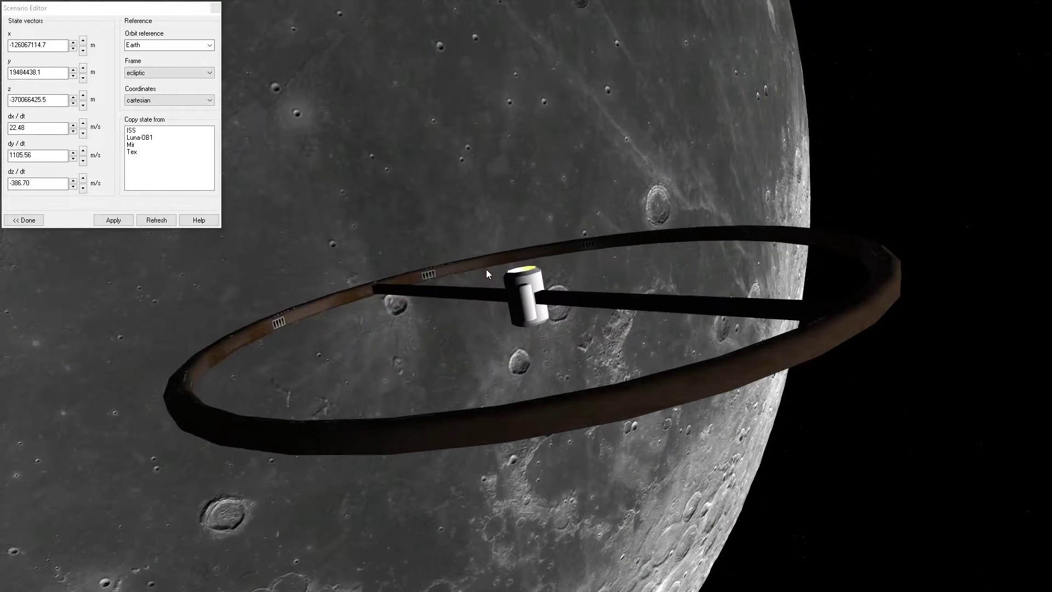
pyautogui.click(150, 145)
pyautogui.click(17, 220)
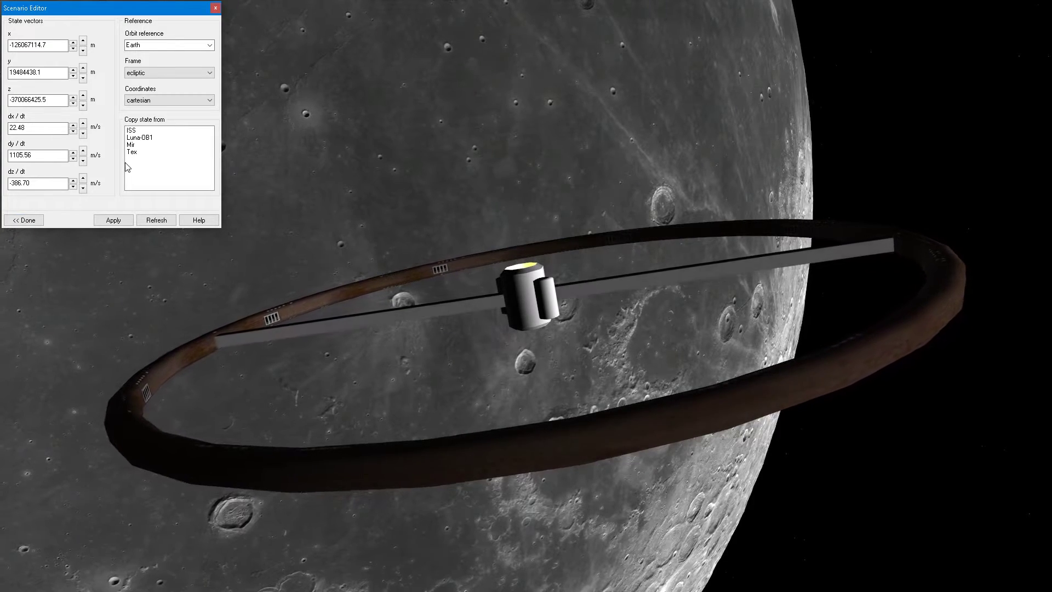
pyautogui.click(19, 70)
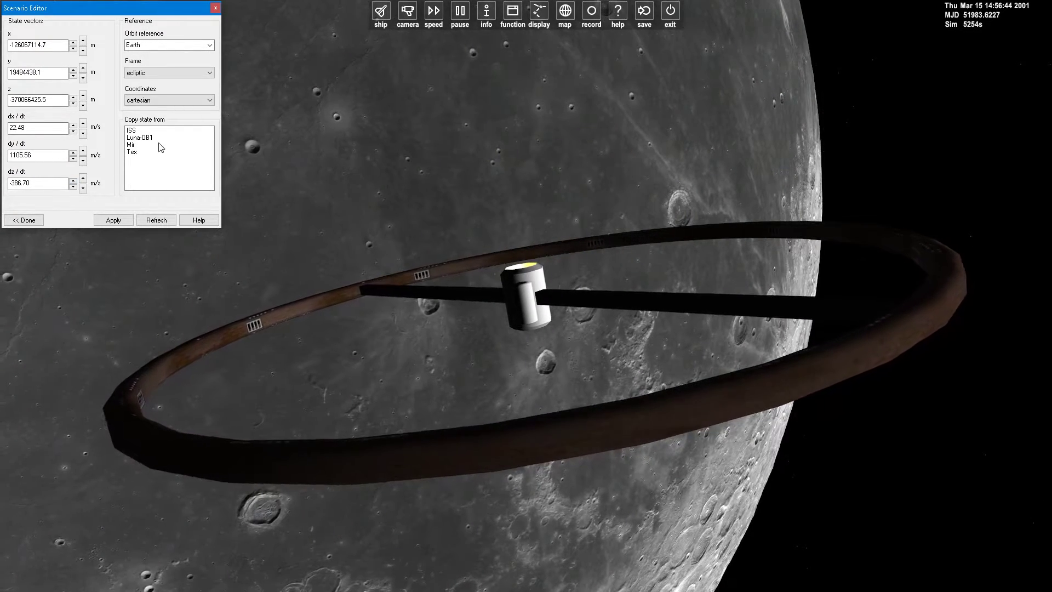
pyautogui.click(34, 223)
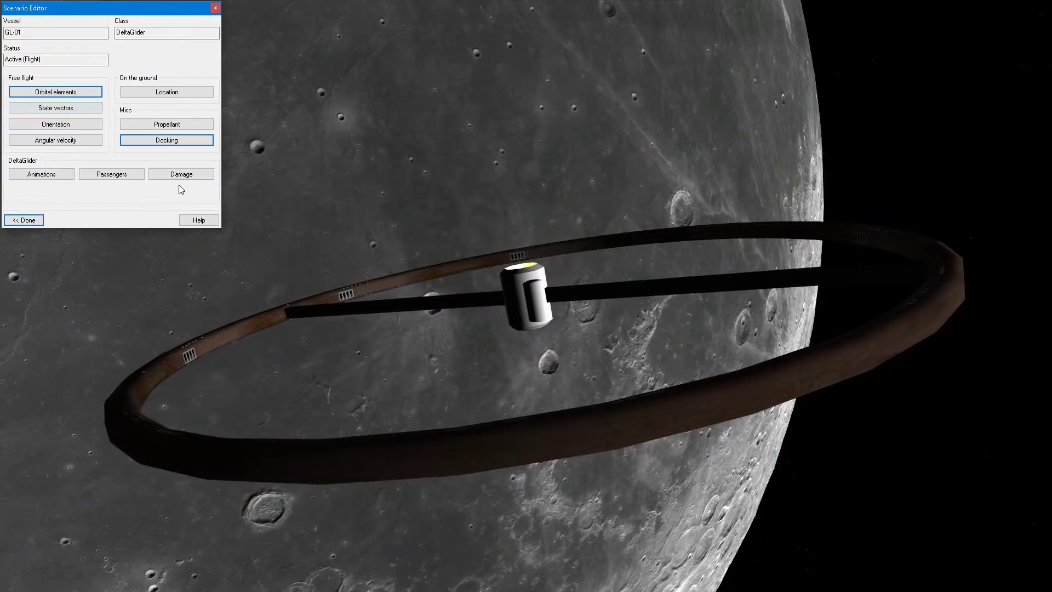
# Place GL-01 on the ground by copying GL-02's surface location on Mars.
pyautogui.click(192, 92)
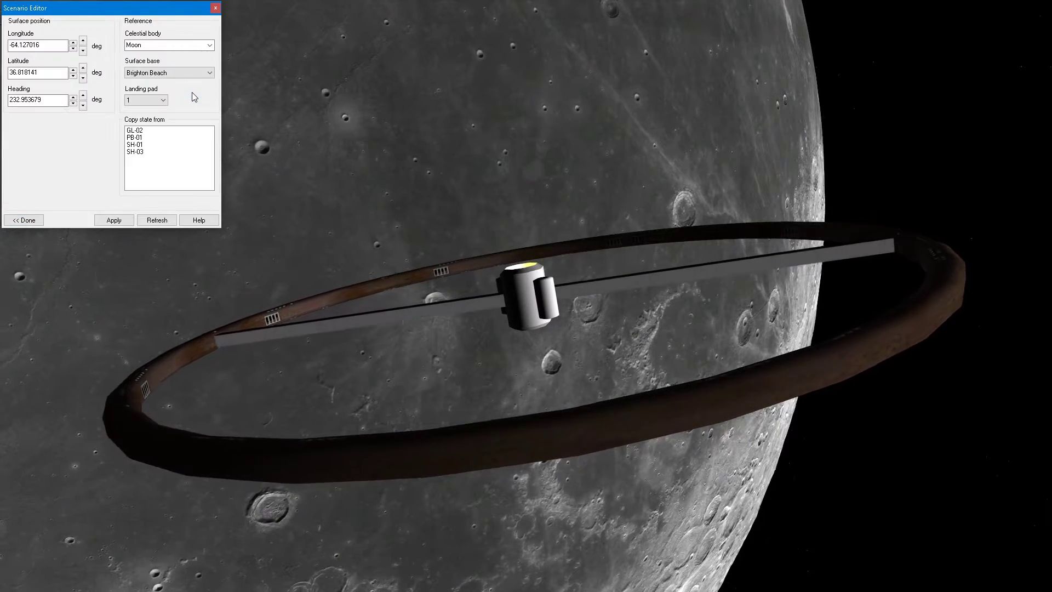
pyautogui.click(550, 297)
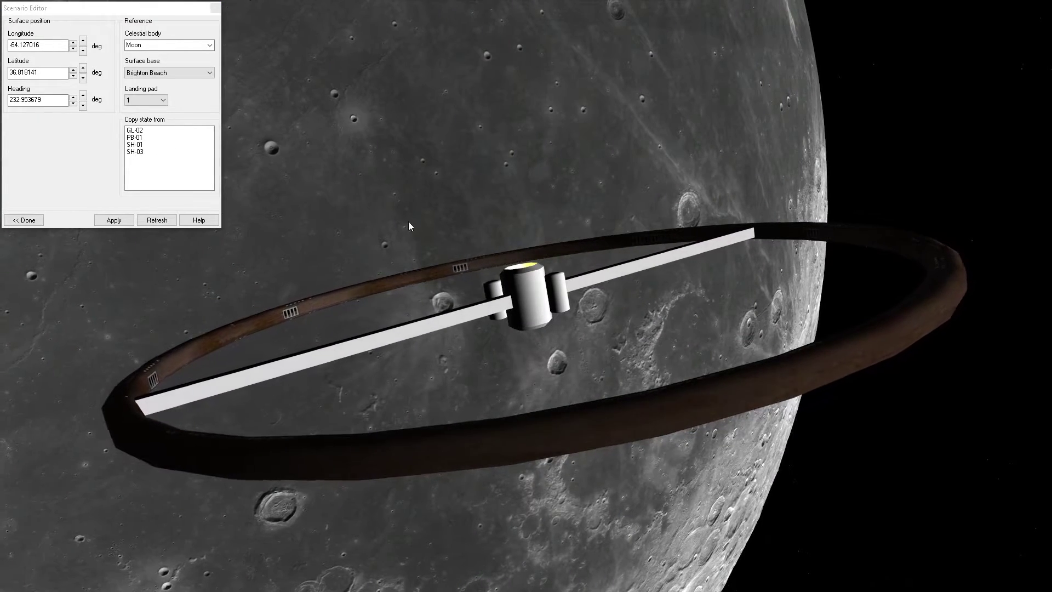
pyautogui.click(135, 134)
pyautogui.click(442, 379)
pyautogui.scroll(10, 594, 373)
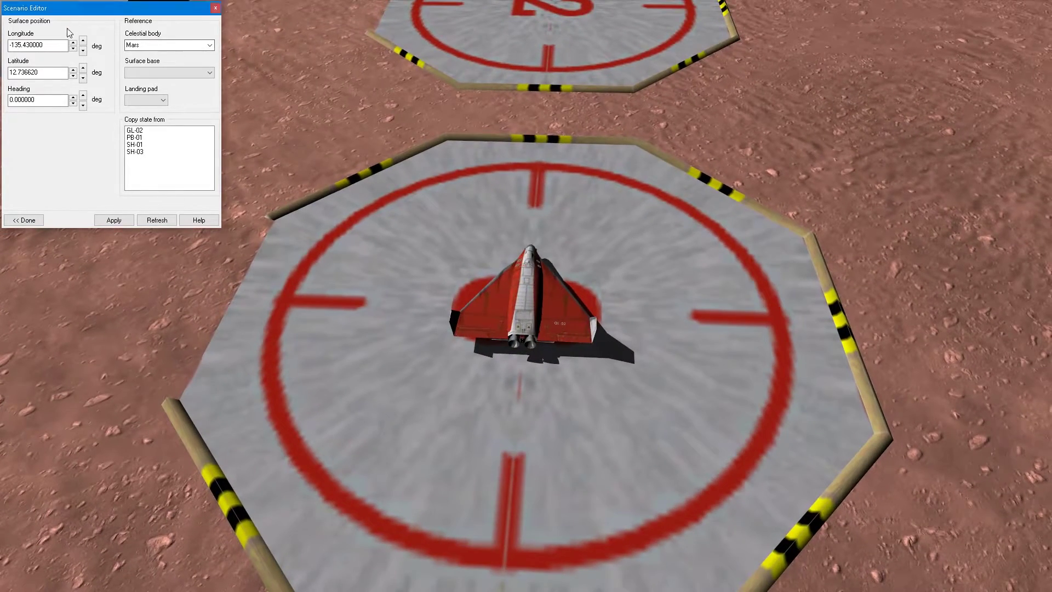
# Set GL-01's longitude to -135.430400 degrees so it stands beside GL-02 on the pad, and view both gliders.
pyautogui.click(83, 42)
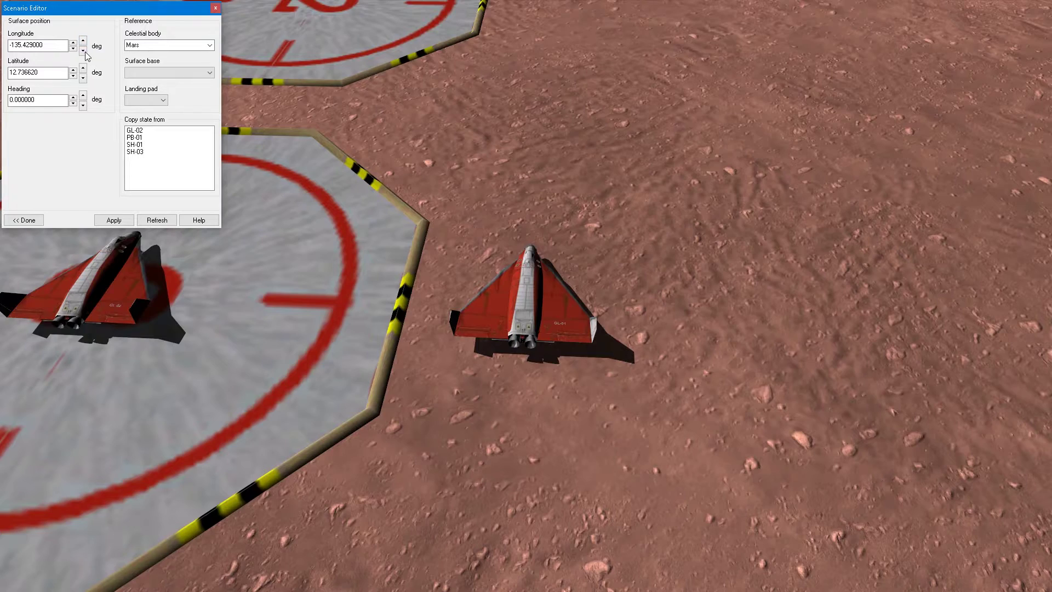
pyautogui.click(83, 51)
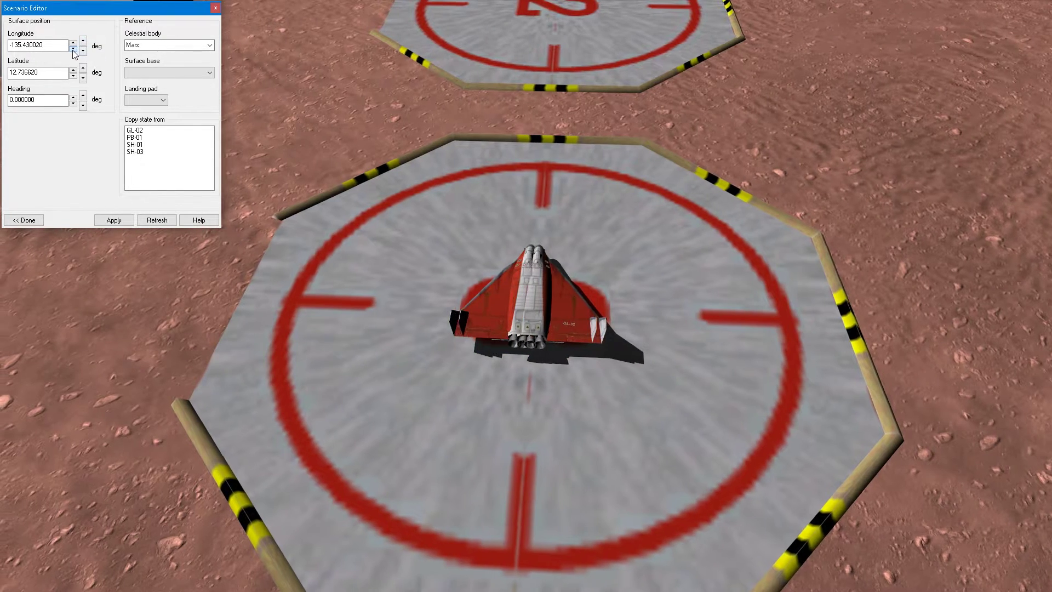
pyautogui.click(73, 49)
pyautogui.click(73, 49)
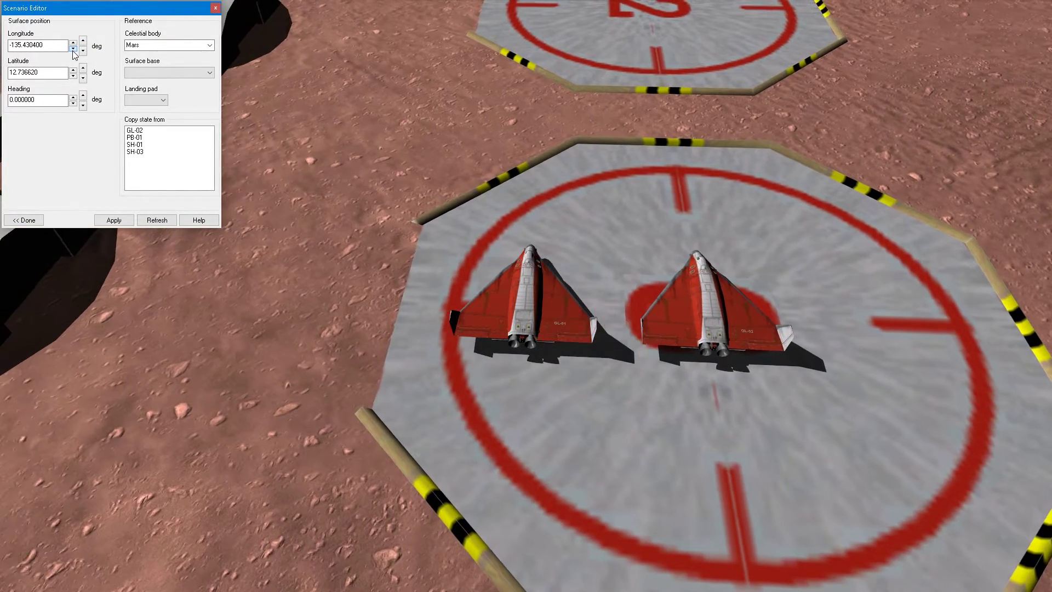
pyautogui.click(528, 247)
pyautogui.scroll(3, 676, 310)
pyautogui.scroll(-5, 676, 311)
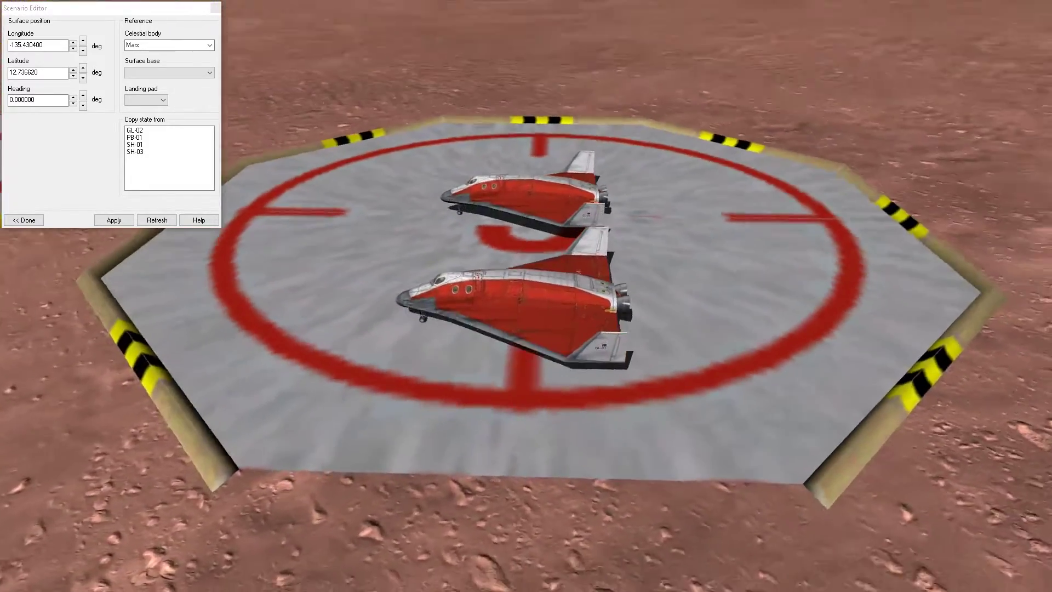
pyautogui.hotkey('ctrl', 'Down')
pyautogui.moveTo(676, 311); pyautogui.dragTo(817, 363)
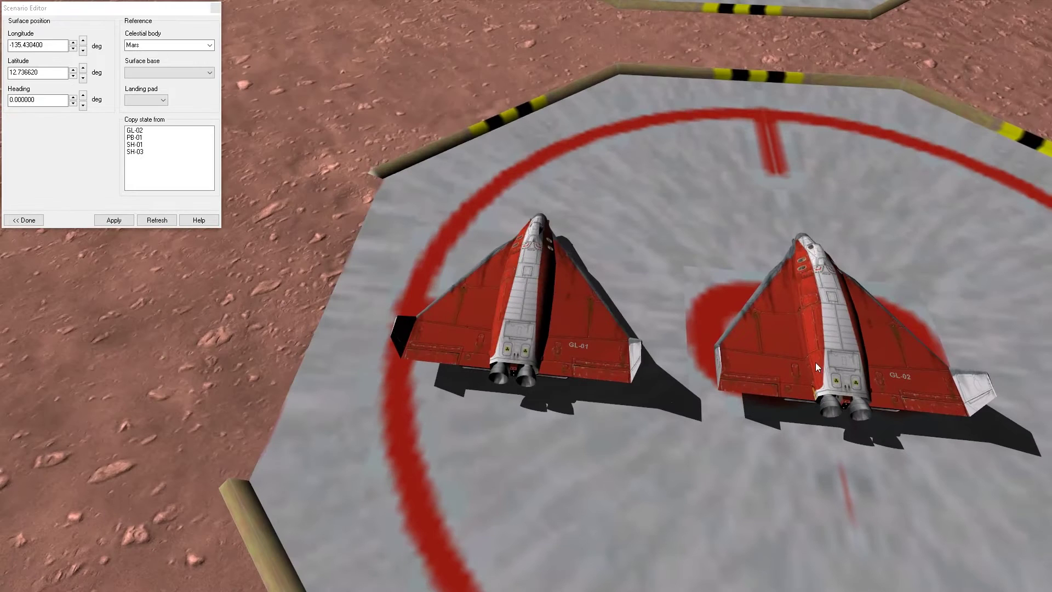
# Rotate GL-01 on the Mars pad by setting its heading to 351 degrees.
pyautogui.click(42, 56)
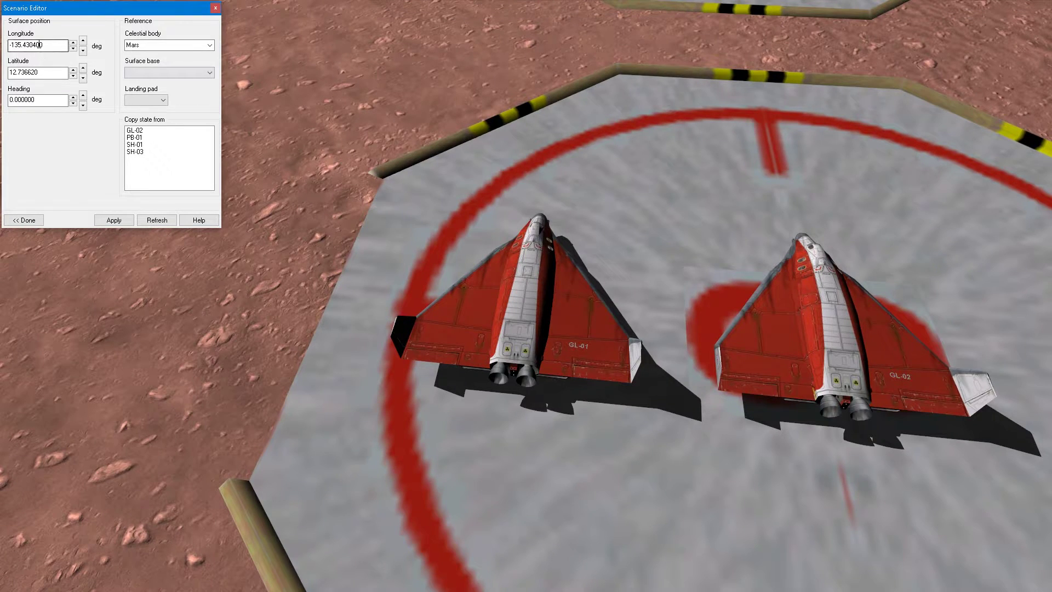
pyautogui.click(81, 107)
pyautogui.click(442, 65)
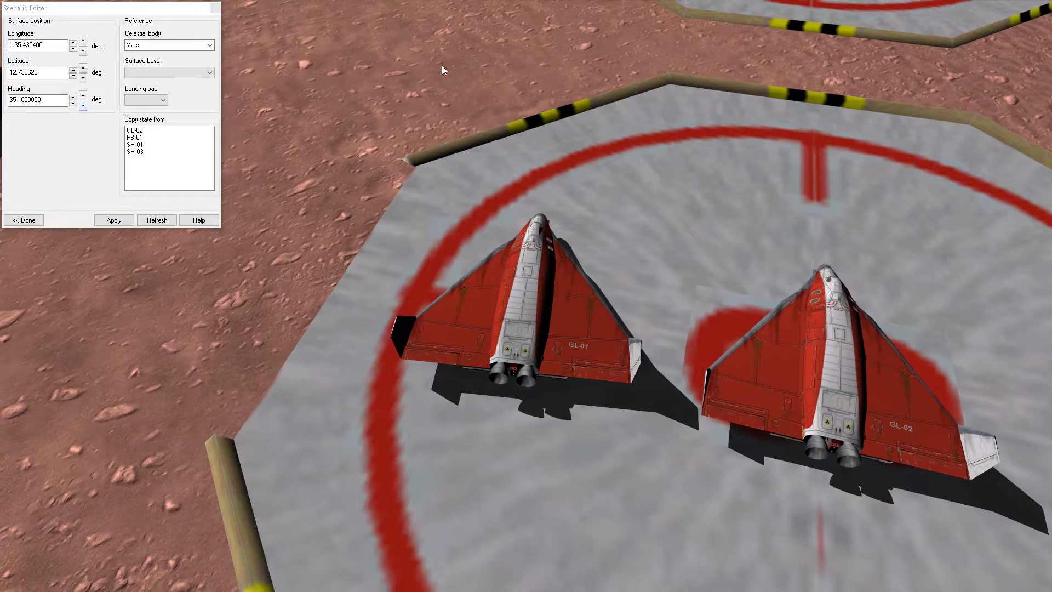
# Move GL-01 to the surface of Pluto by changing the reference celestial body.
pyautogui.click(199, 47)
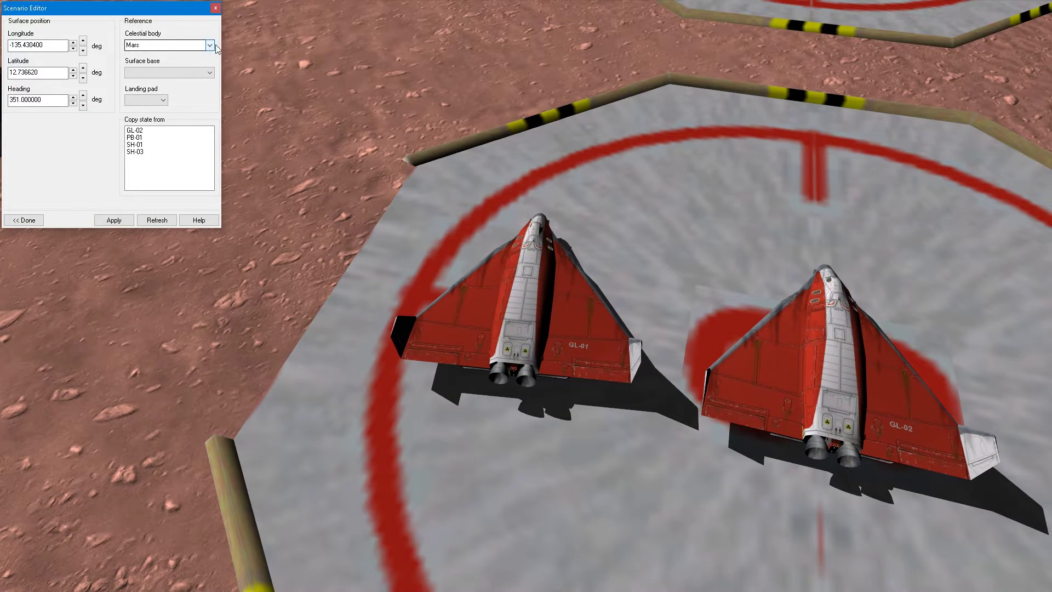
pyautogui.click(210, 45)
pyautogui.scroll(-3, 186, 109)
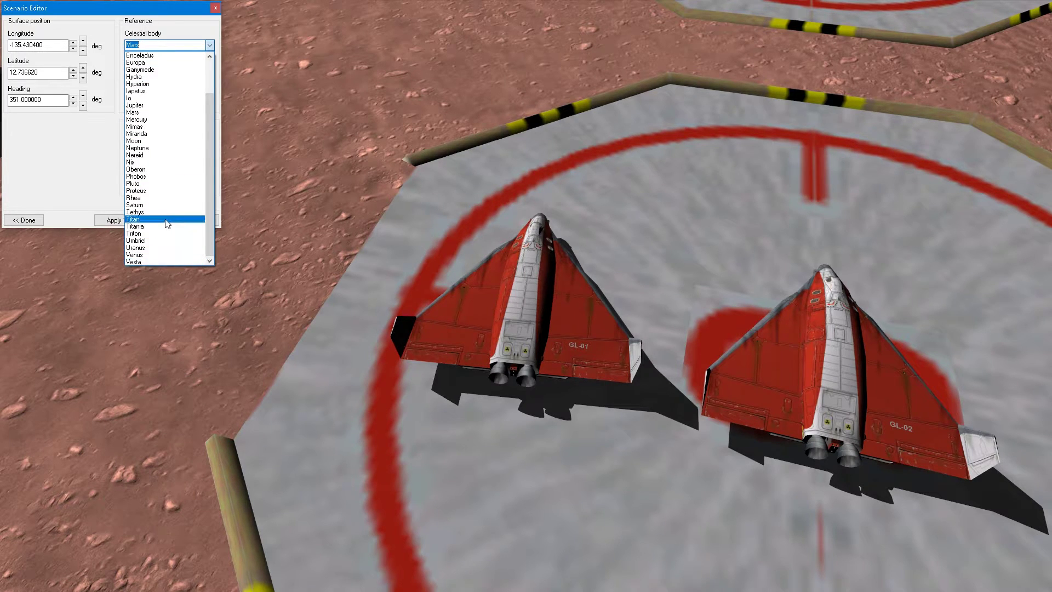
pyautogui.click(137, 185)
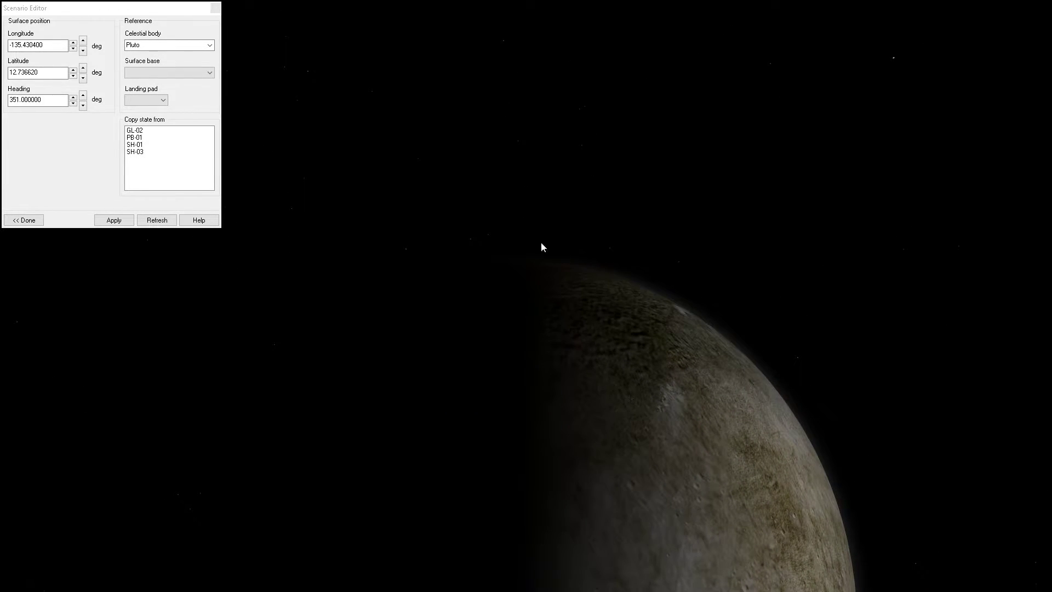
# Change GL-01's reference celestial body to Earth.
pyautogui.click(189, 58)
pyautogui.click(210, 45)
pyautogui.scroll(5, 167, 110)
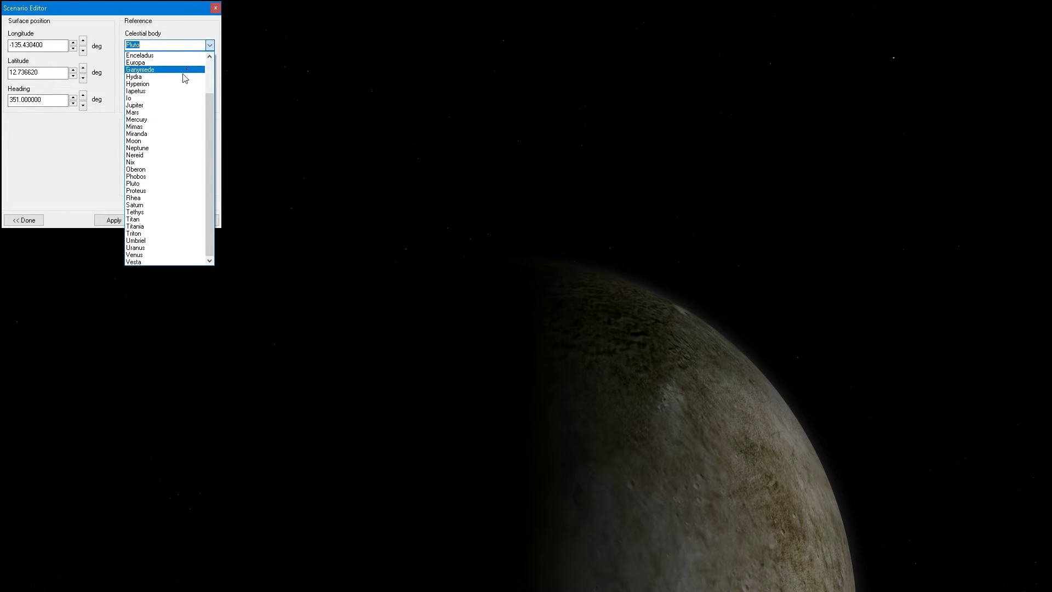
pyautogui.scroll(-1, 167, 69)
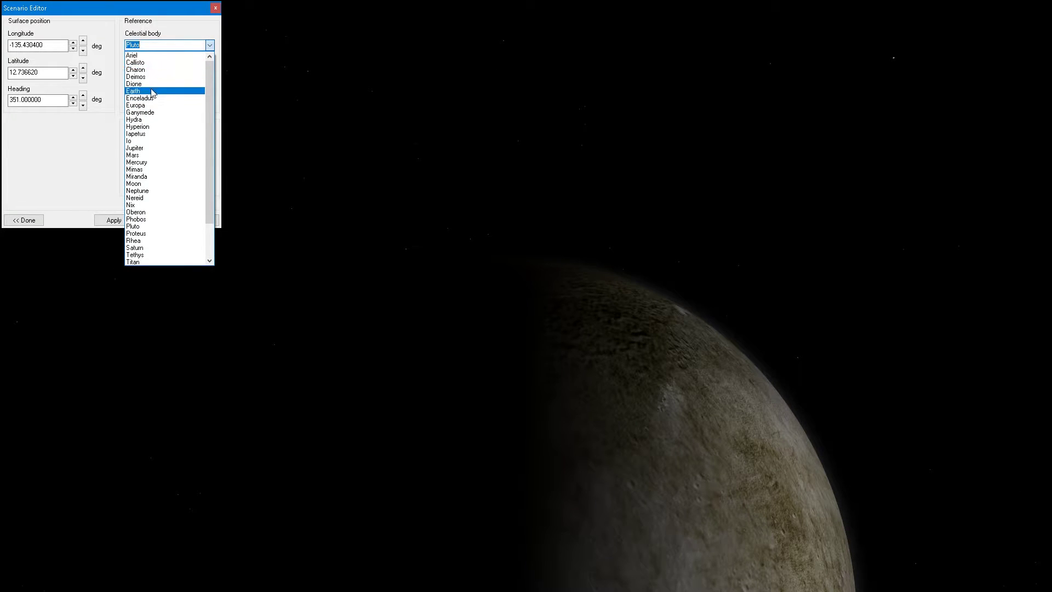
pyautogui.click(151, 79)
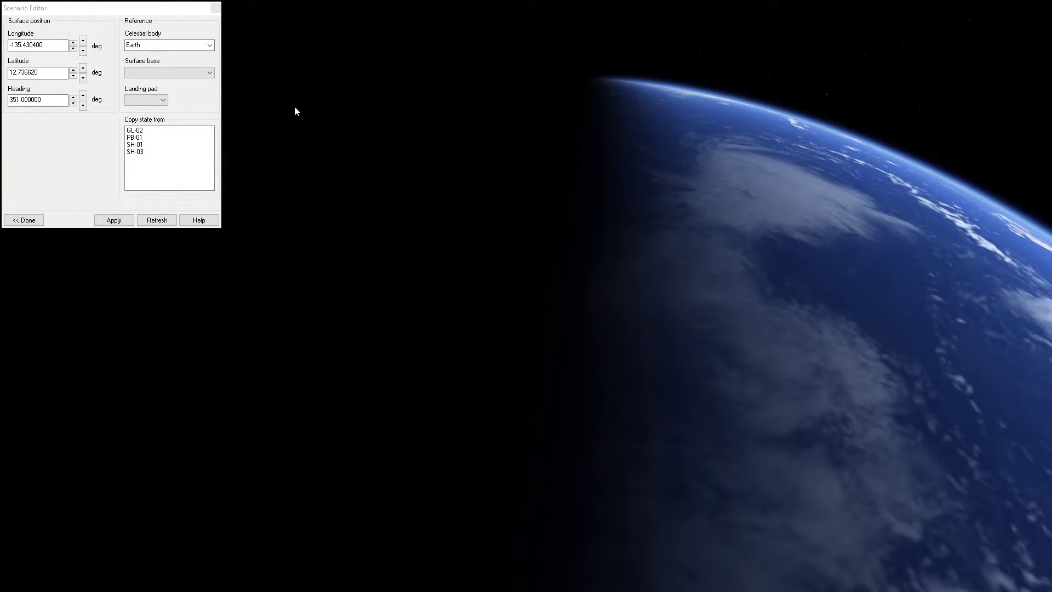
# Place GL-01 on landing pad 1 of the Cape Canaveral surface base and view the surroundings from farther out.
pyautogui.click(209, 76)
pyautogui.click(170, 119)
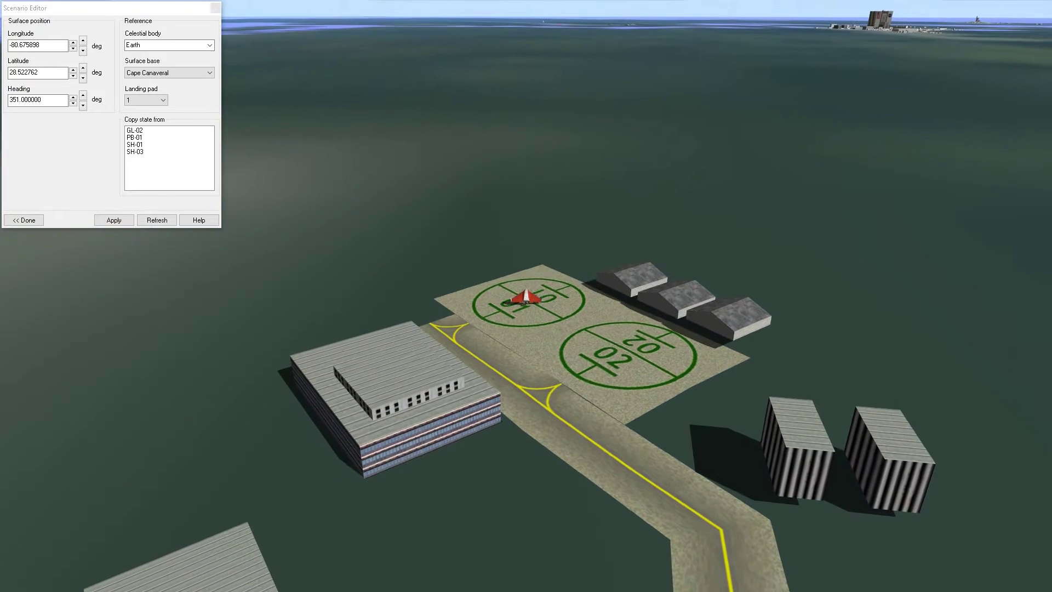
pyautogui.moveTo(586, 318); pyautogui.dragTo(587, 325)
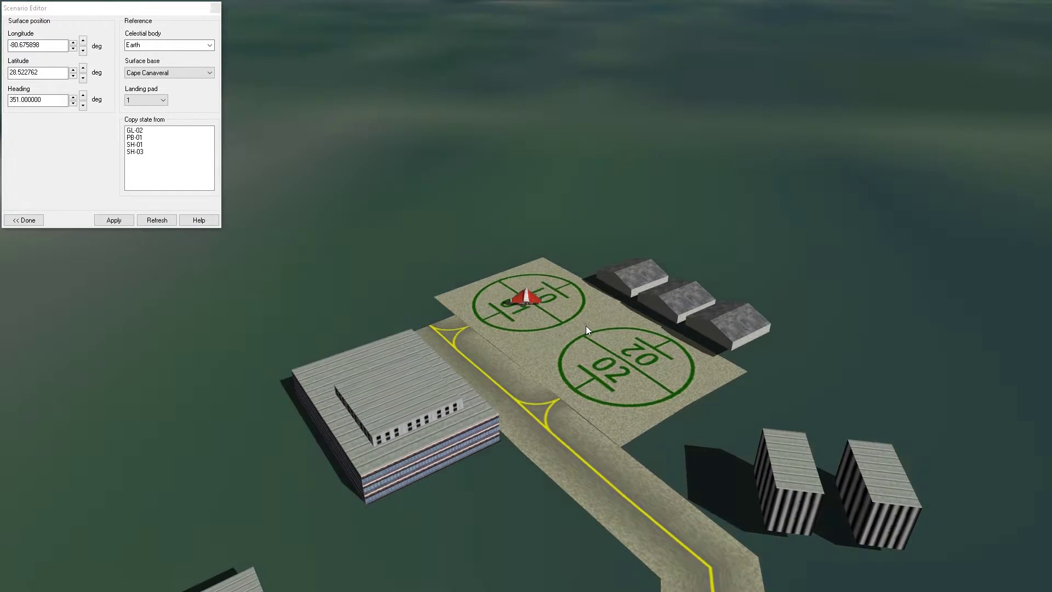
pyautogui.scroll(-5, 617, 337)
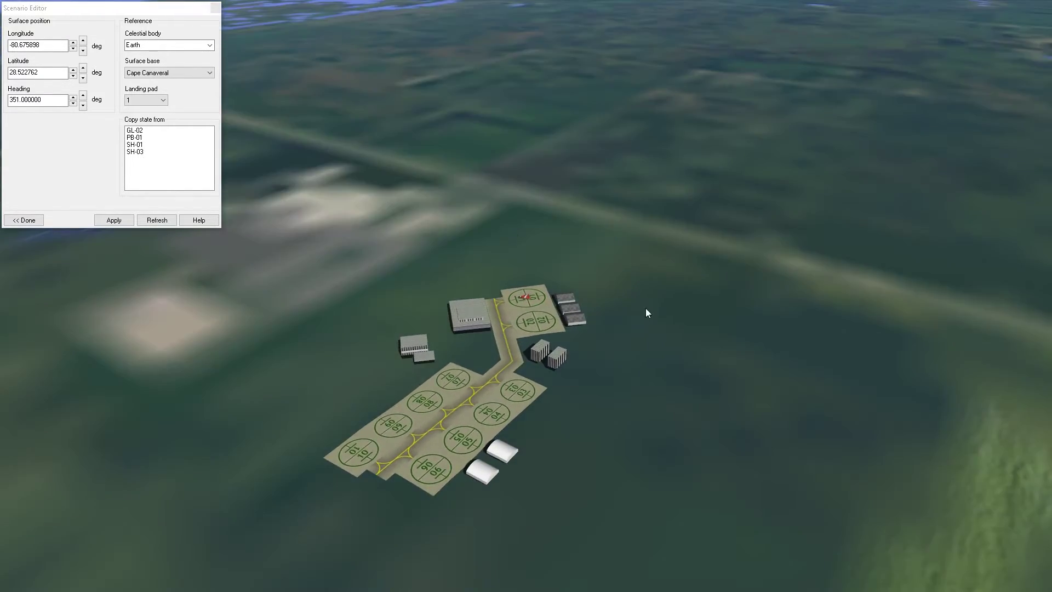
pyautogui.click(146, 99)
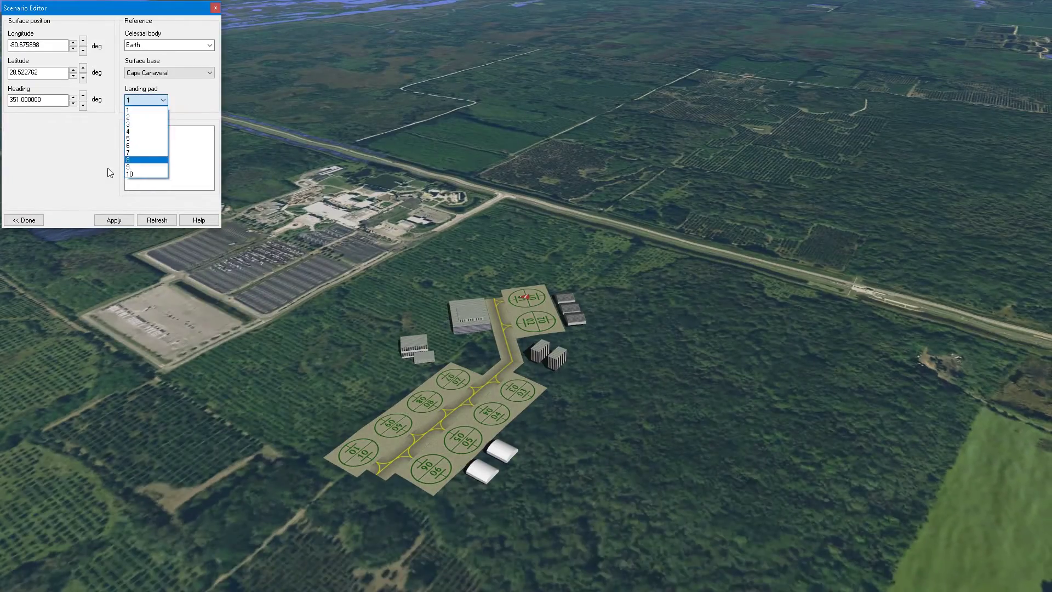
pyautogui.moveTo(613, 346); pyautogui.dragTo(677, 334)
pyautogui.scroll(-4, 646, 347)
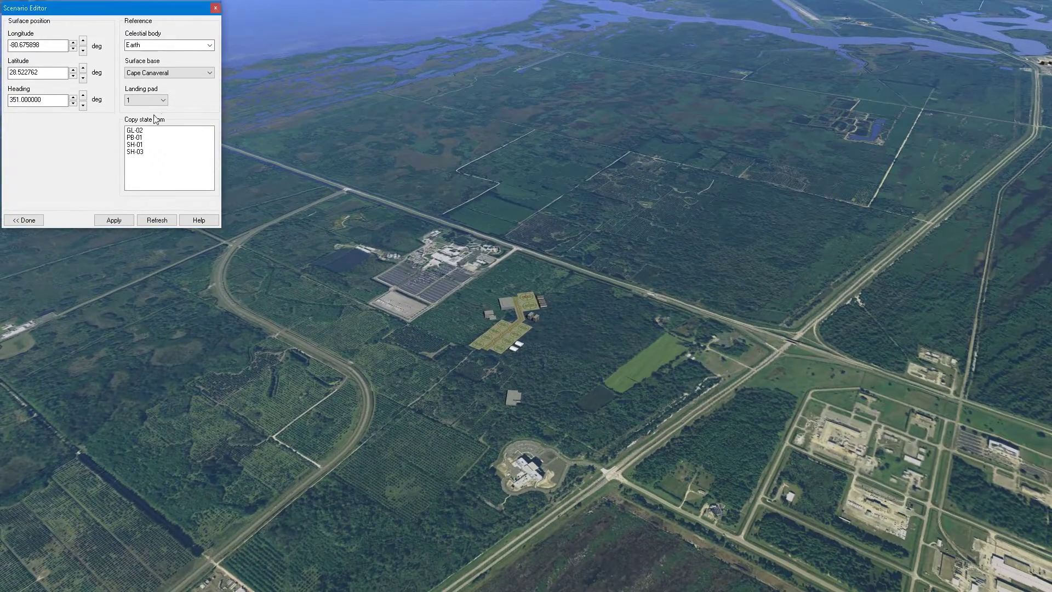
# Shift GL-01 north toward the runway by setting its latitude to 28.586762 and longitude to -80.675898 degrees.
pyautogui.click(83, 42)
pyautogui.click(83, 41)
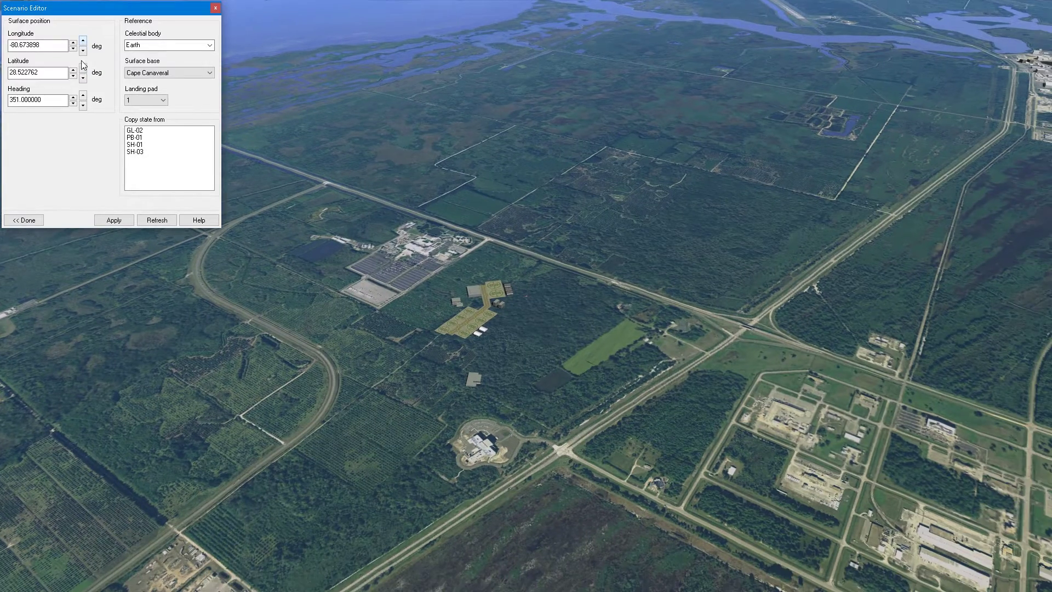
pyautogui.click(83, 68)
pyautogui.click(83, 68)
pyautogui.click(82, 68)
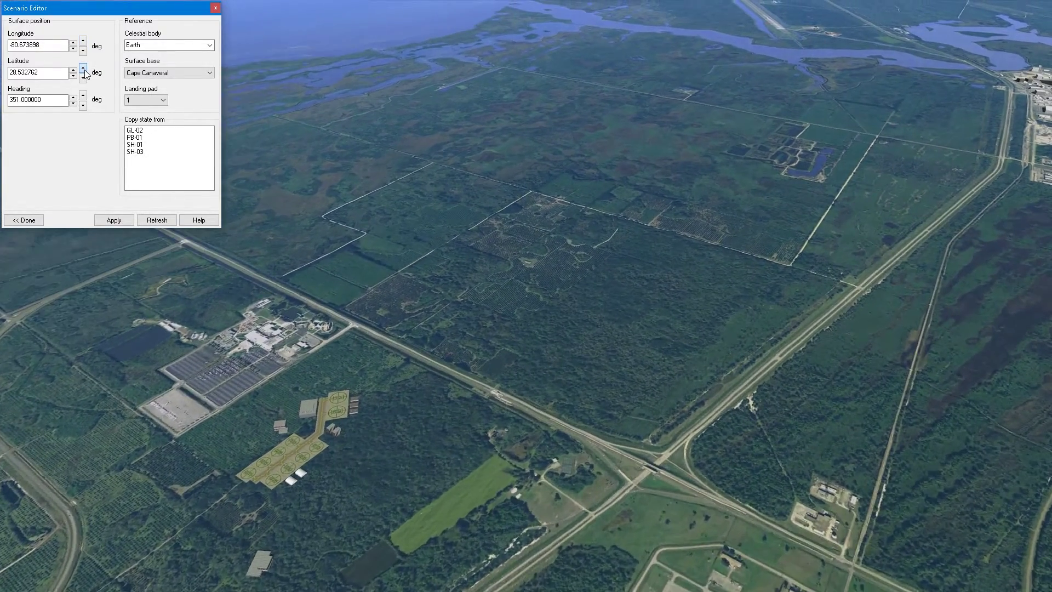
pyautogui.click(83, 68)
pyautogui.click(83, 68)
pyautogui.click(82, 68)
pyautogui.click(305, 172)
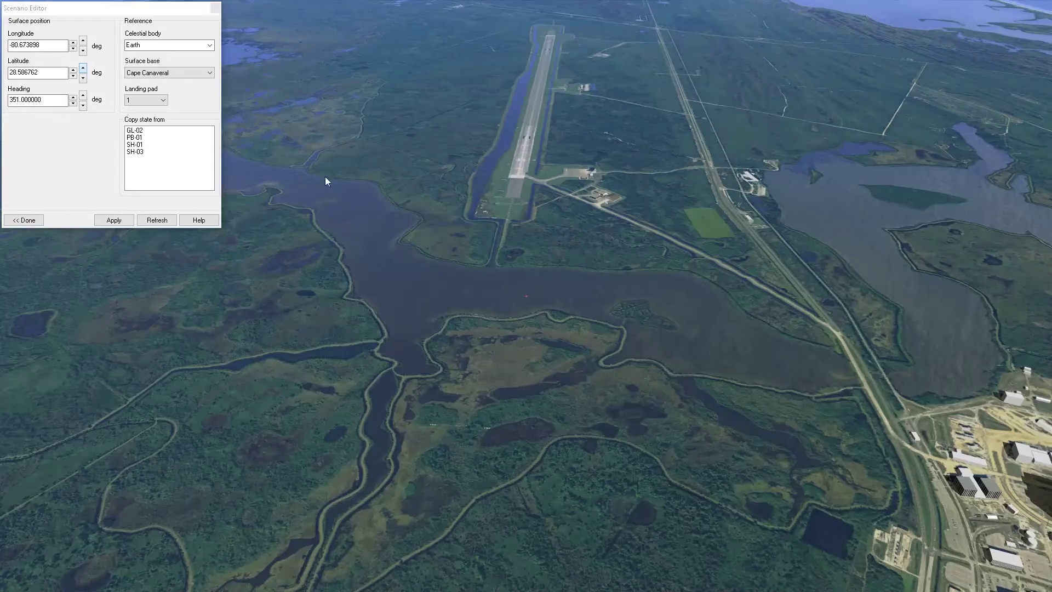
pyautogui.click(83, 50)
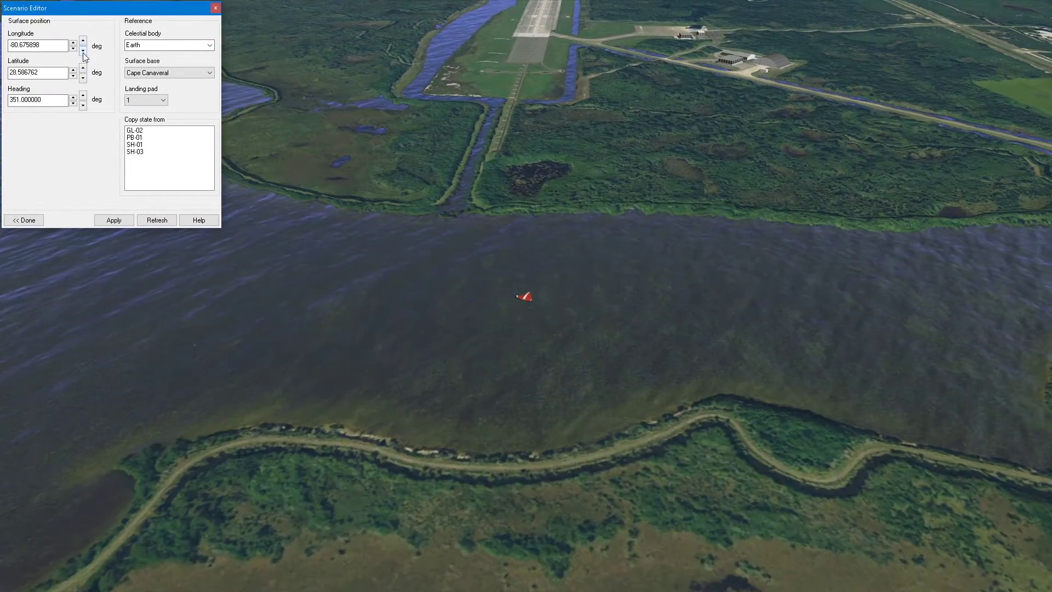
# Move the GL-01 glider's surface position to longitude -80.680898 and latitude 28.595762, in line with the near end of the runway.
pyautogui.click(82, 50)
pyautogui.click(83, 50)
pyautogui.click(83, 68)
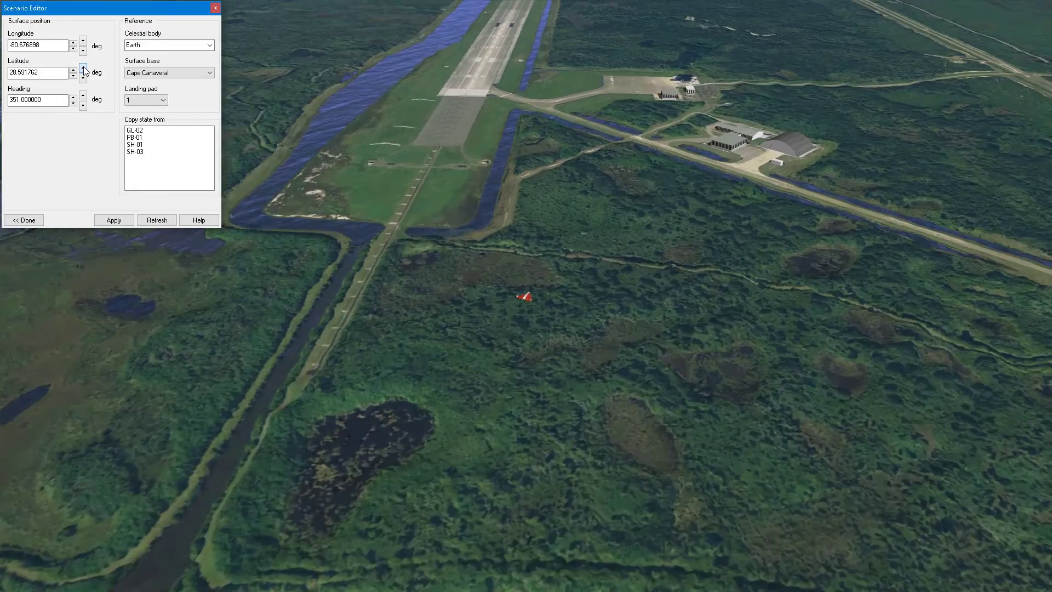
pyautogui.click(83, 68)
pyautogui.click(83, 50)
pyautogui.click(83, 50)
pyautogui.click(83, 50)
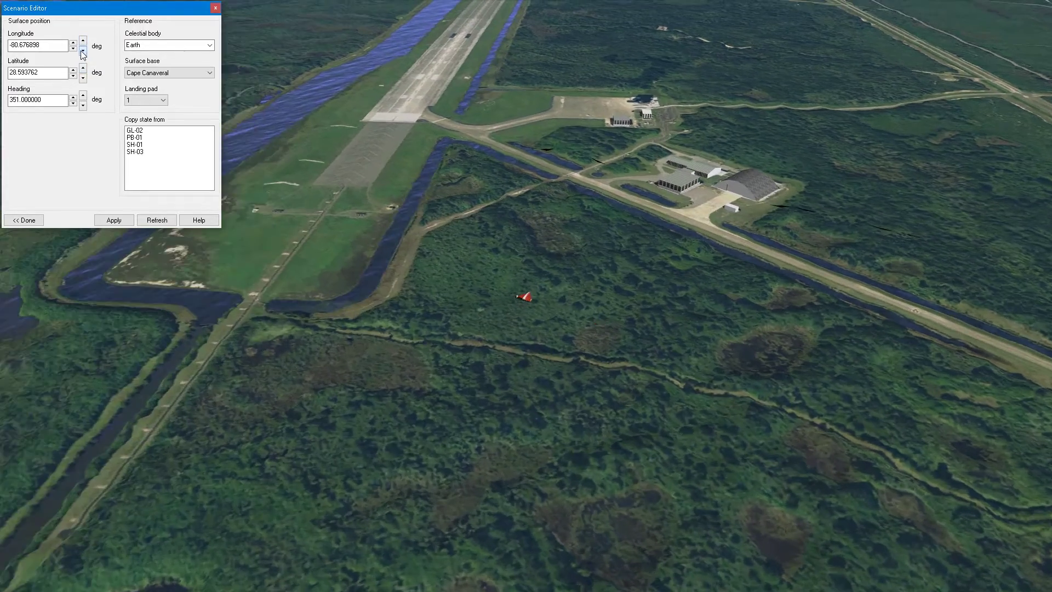
pyautogui.click(82, 50)
pyautogui.click(83, 50)
pyautogui.click(83, 67)
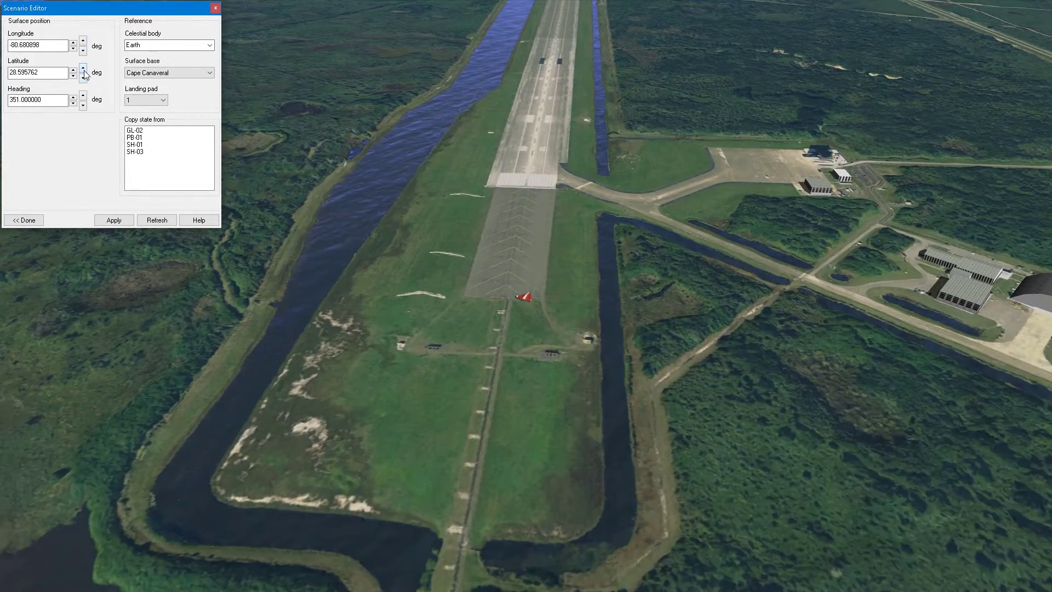
# Place the glider on the runway surface at longitude -80.683898 and latitude 28.598862.
pyautogui.click(83, 68)
pyautogui.click(83, 68)
pyautogui.click(83, 68)
pyautogui.click(83, 50)
pyautogui.click(83, 50)
pyautogui.click(83, 50)
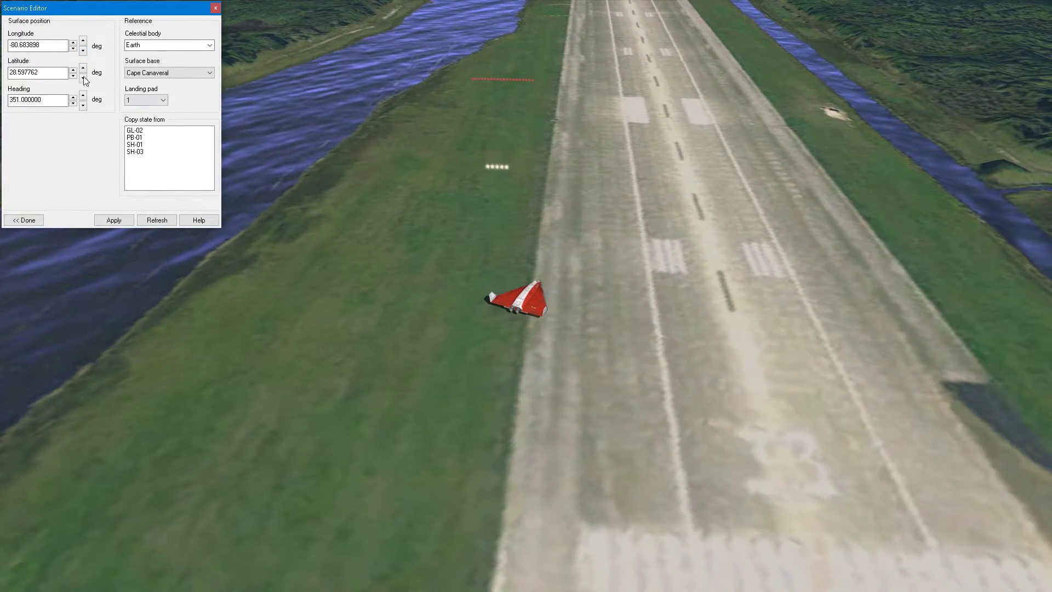
pyautogui.click(72, 69)
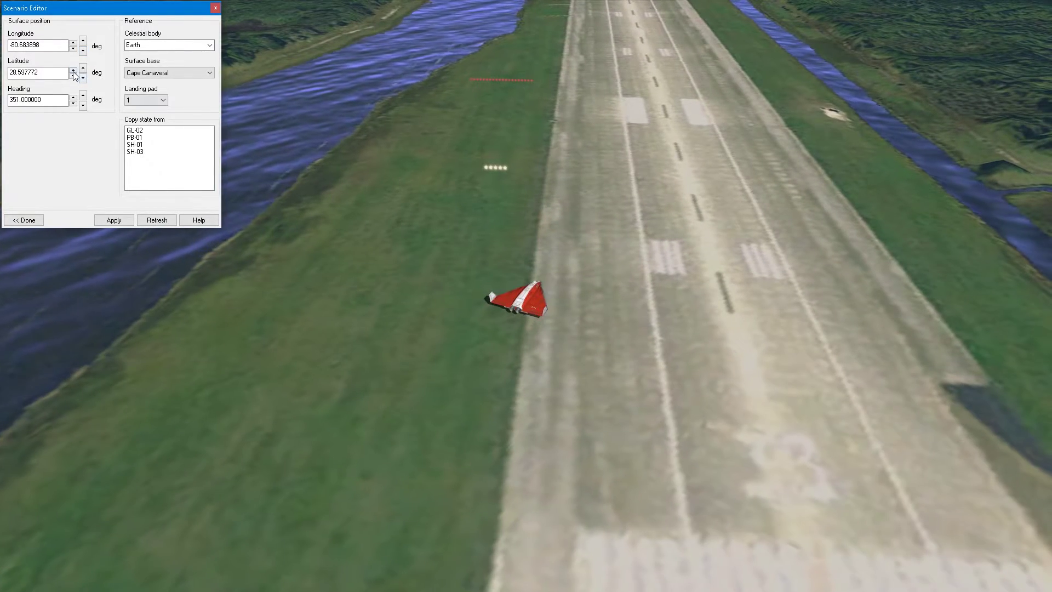
pyautogui.moveTo(73, 70); pyautogui.dragTo(73, 70)
# Set the glider's heading to 331 degrees so it faces along the runway, and leave the location settings.
pyautogui.click(509, 274)
pyautogui.scroll(5, 508, 272)
pyautogui.moveTo(508, 273); pyautogui.dragTo(495, 283)
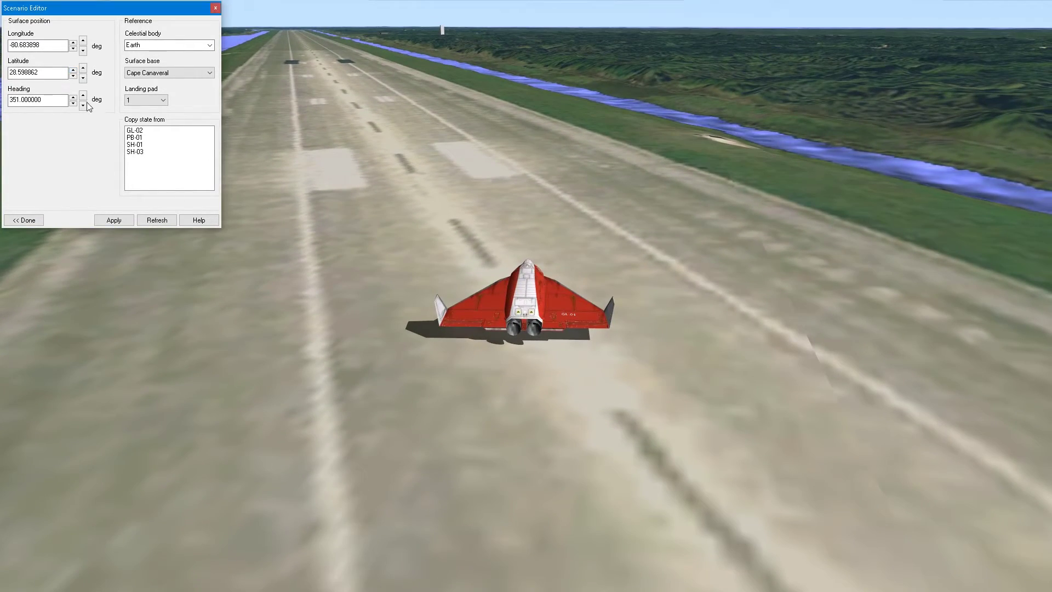
pyautogui.moveTo(84, 105); pyautogui.dragTo(85, 104)
pyautogui.click(334, 18)
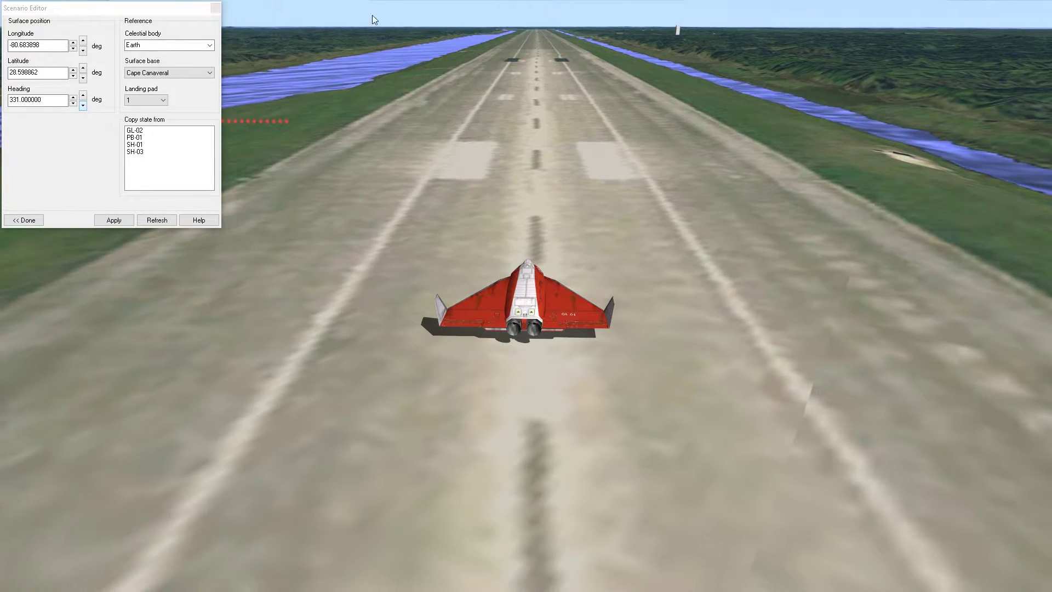
pyautogui.moveTo(236, 211); pyautogui.dragTo(466, 181)
pyautogui.moveTo(400, 253); pyautogui.dragTo(399, 253)
pyautogui.click(24, 220)
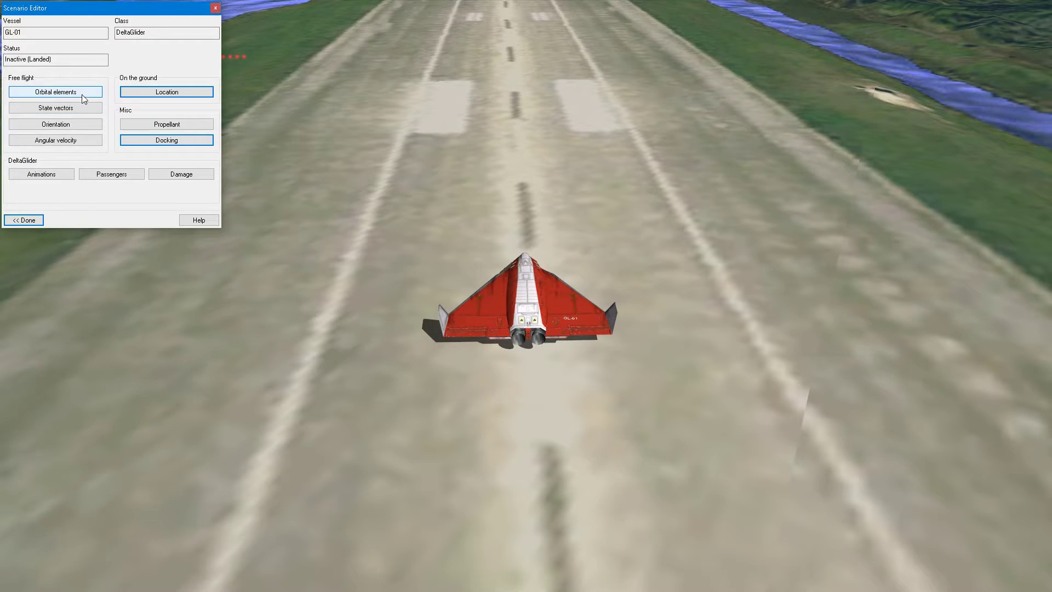
# Look over the state vectors of GL-01 and return to the list of vessels in the scenario.
pyautogui.click(46, 109)
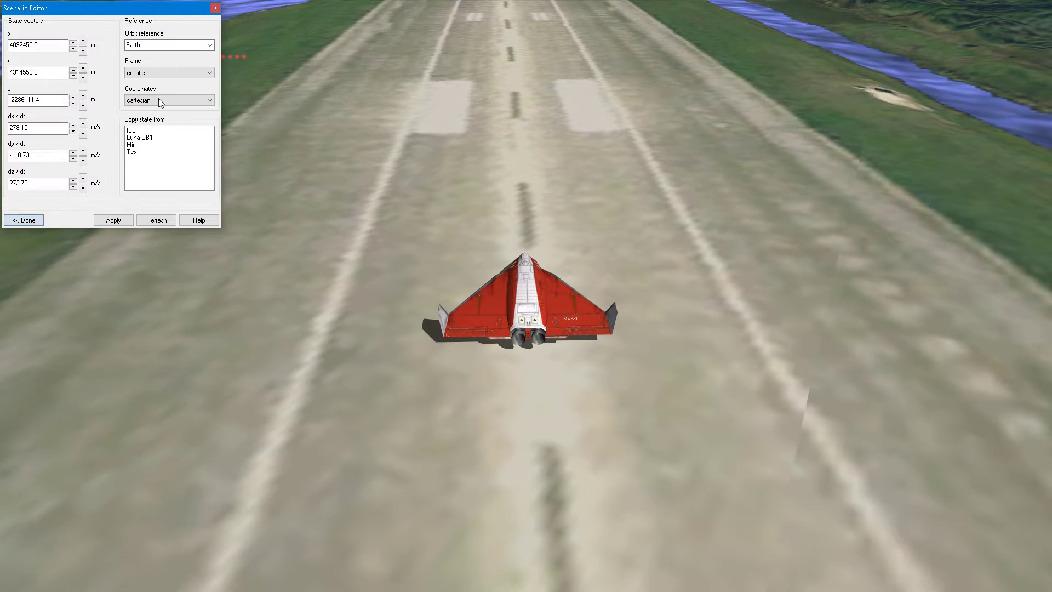
pyautogui.click(24, 221)
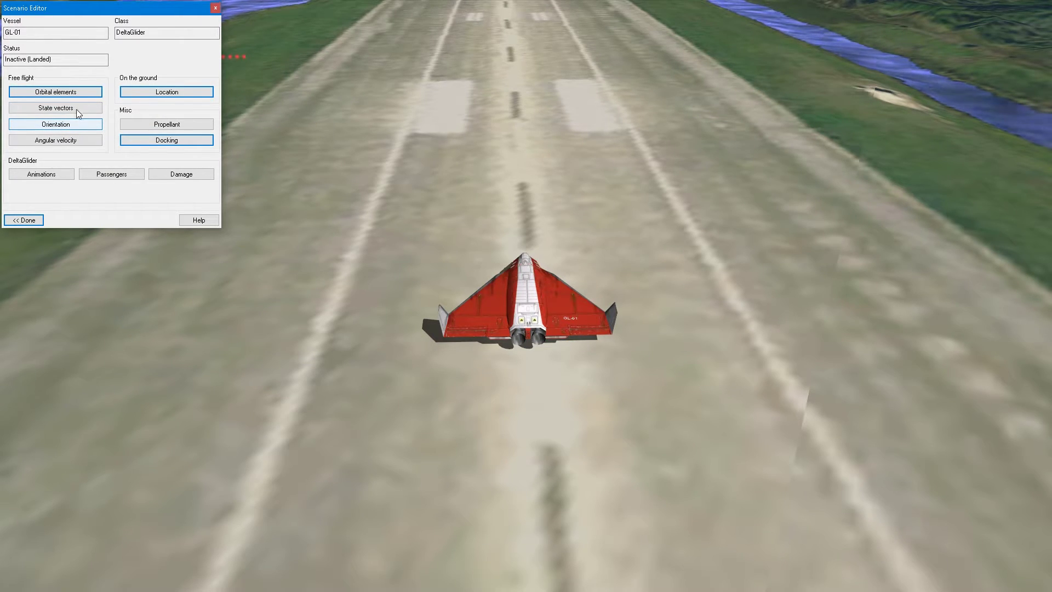
pyautogui.click(23, 220)
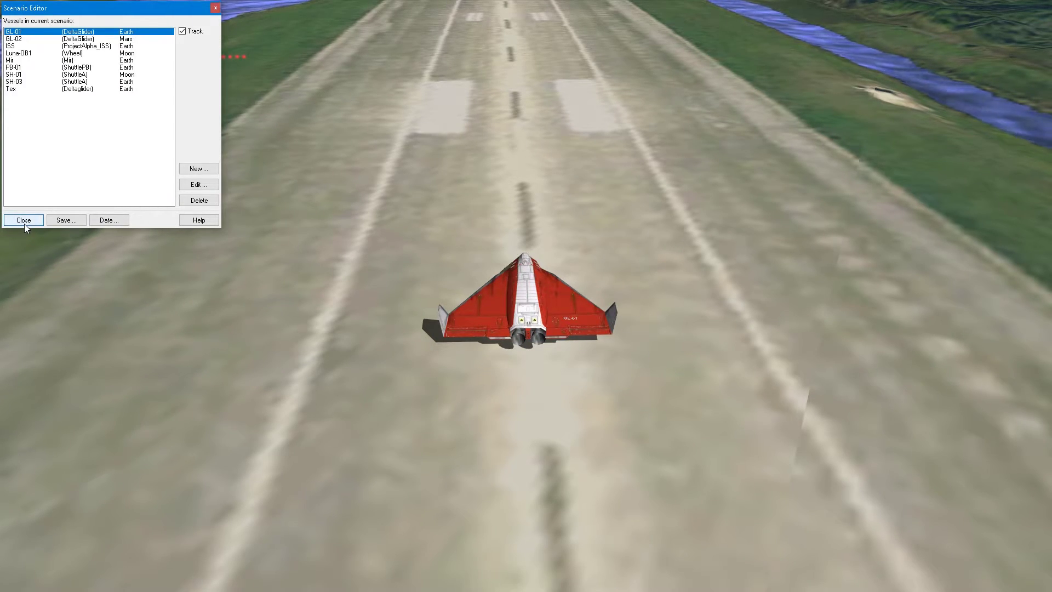
# Select the vessel Tex docked at the space station and open its docking settings for editing.
pyautogui.click(62, 89)
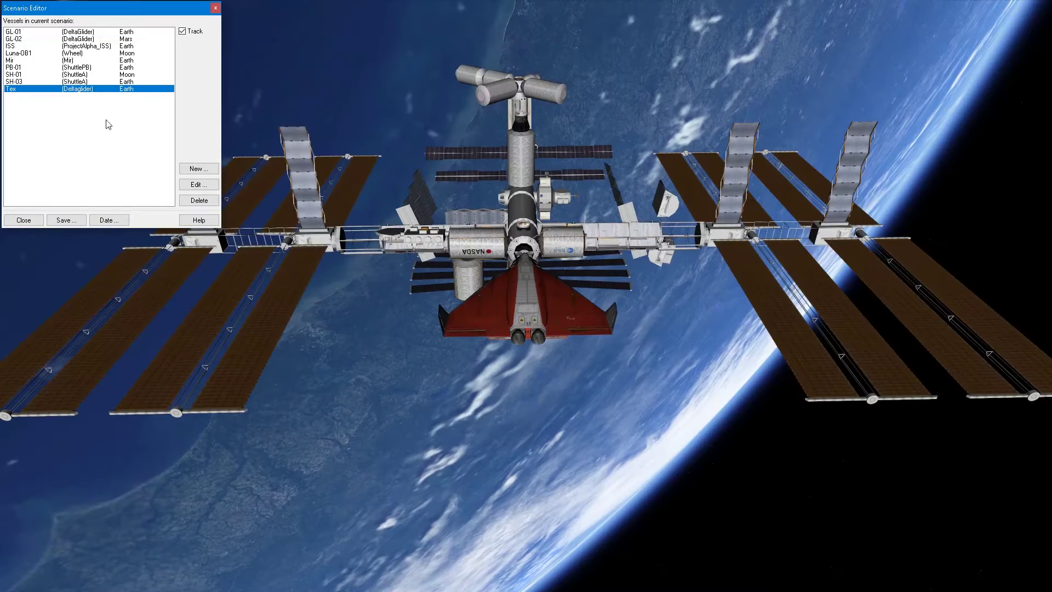
pyautogui.click(217, 215)
pyautogui.click(196, 184)
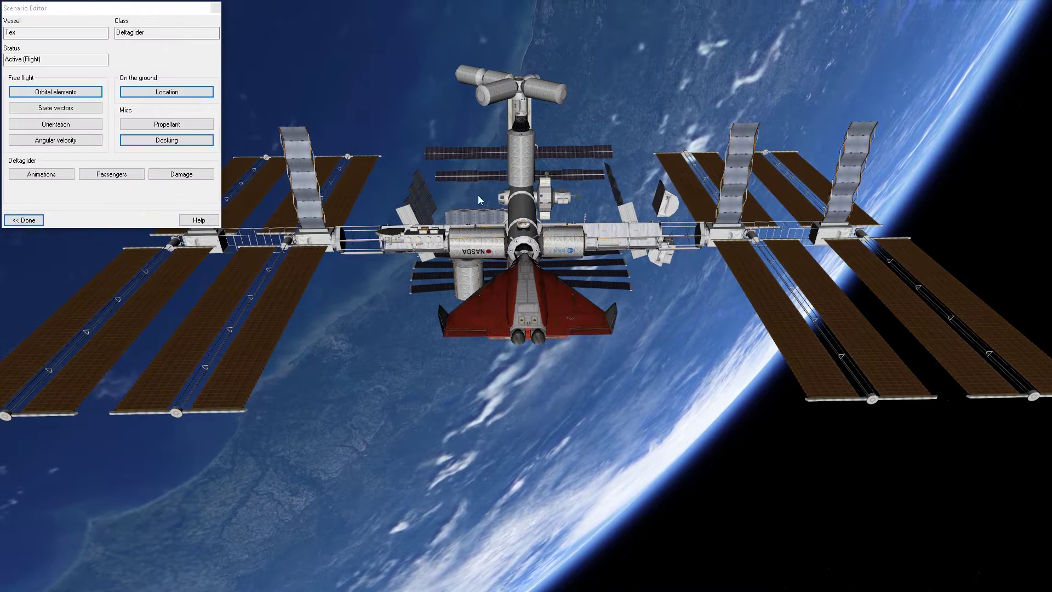
pyautogui.scroll(3, 532, 299)
pyautogui.click(166, 137)
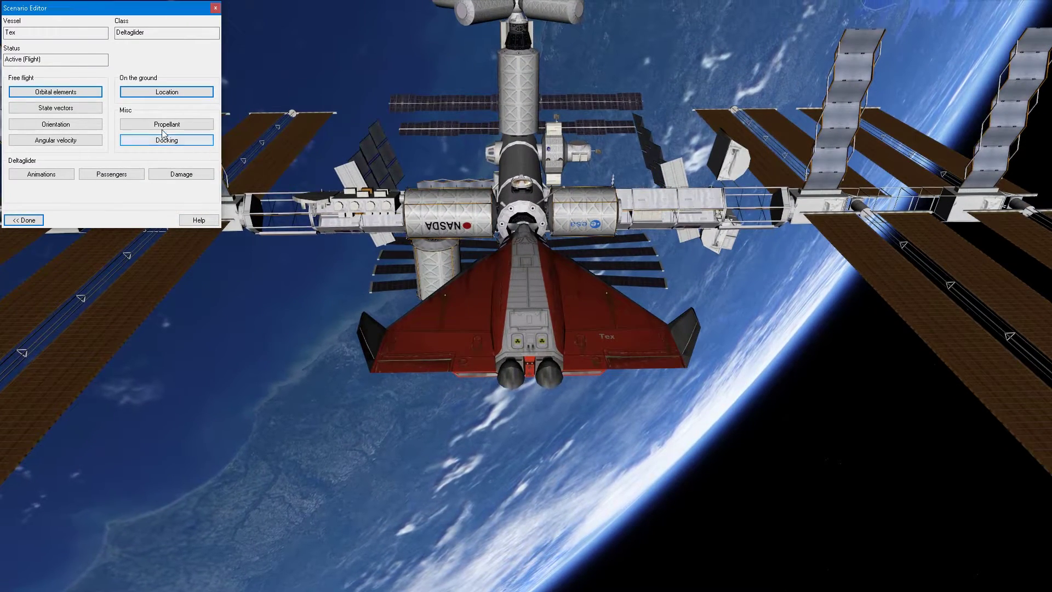
pyautogui.click(173, 144)
# Undock Tex from the space station.
pyautogui.click(195, 80)
pyautogui.click(166, 315)
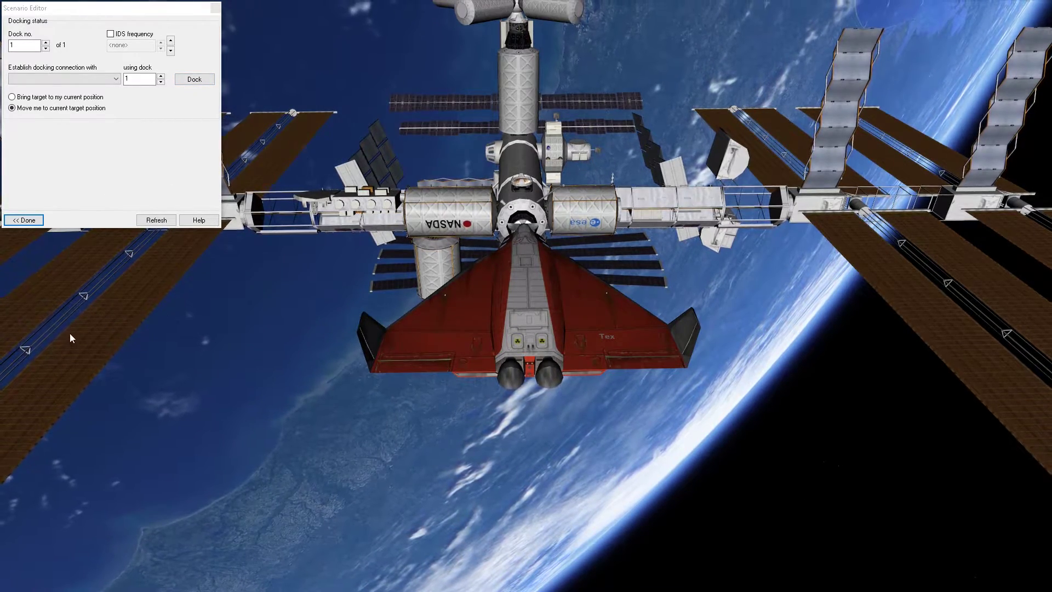
pyautogui.click(64, 227)
pyautogui.click(535, 390)
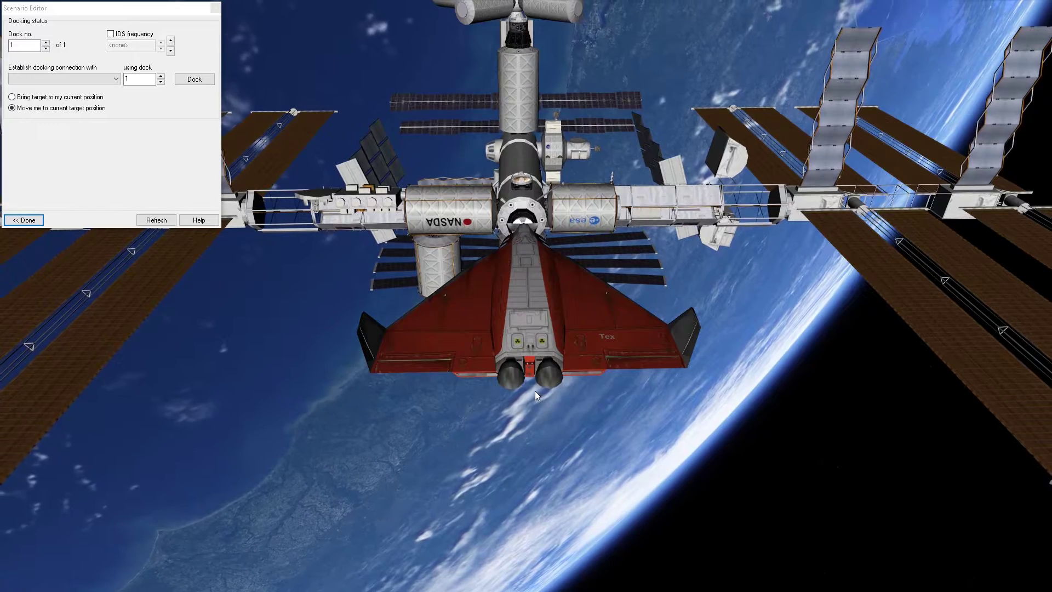
# Make Tex the focused spacecraft and switch to its cockpit view.
pyautogui.press('F3')
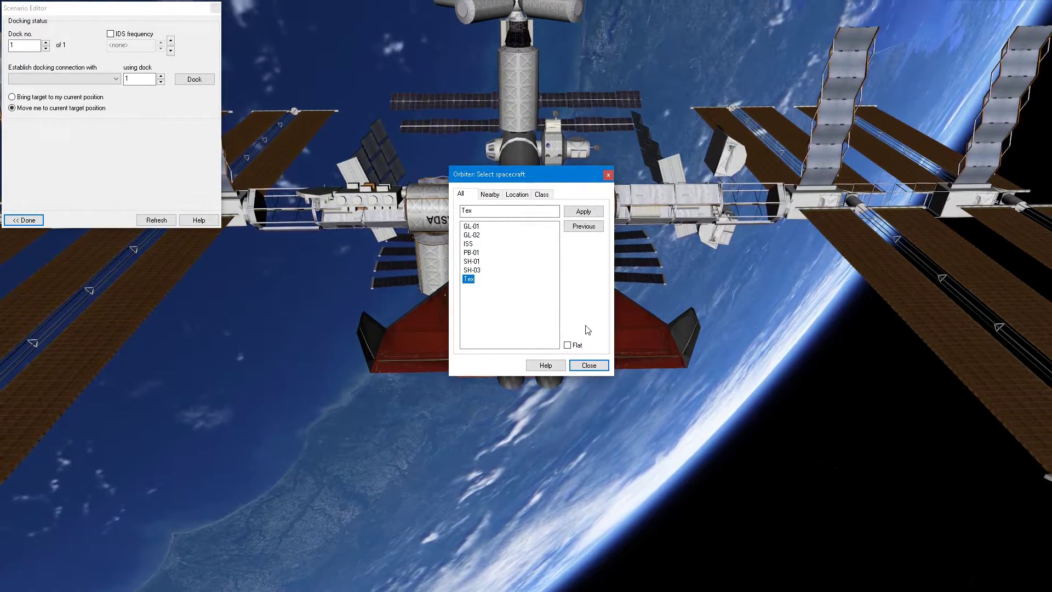
pyautogui.click(584, 211)
pyautogui.click(602, 369)
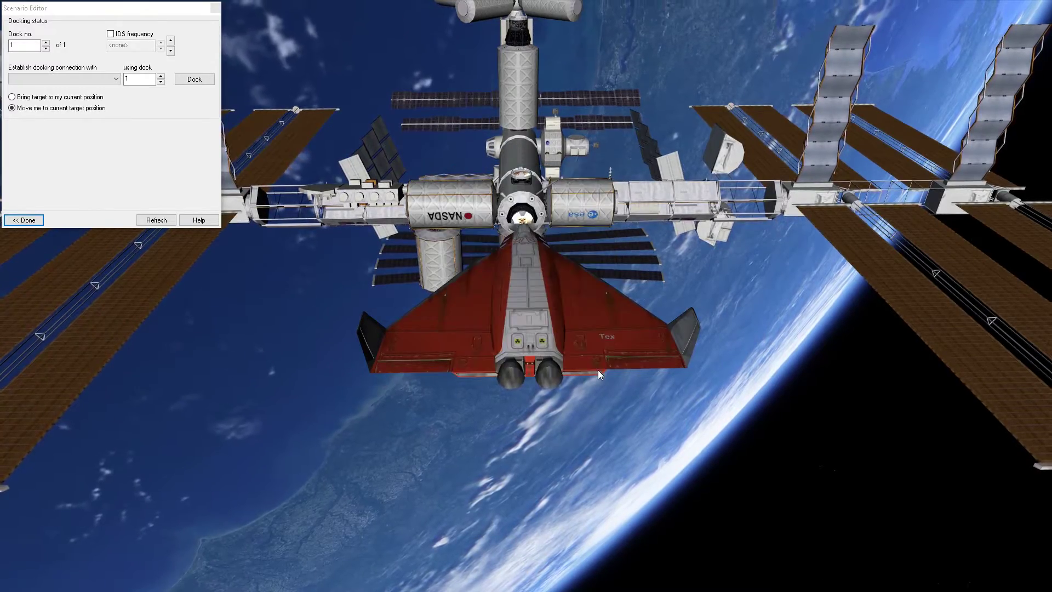
pyautogui.press('F1')
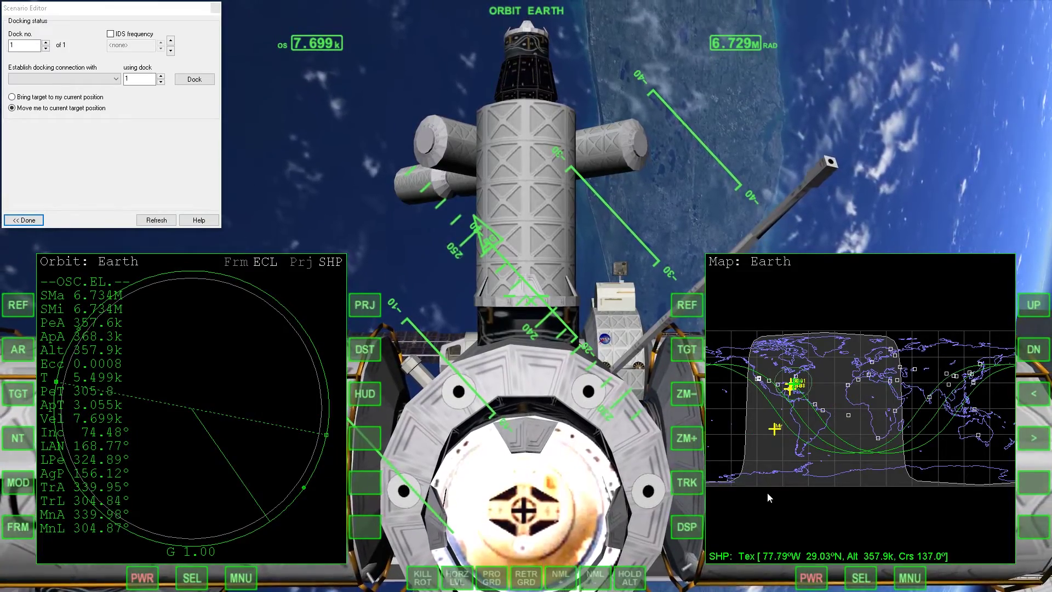
# Power off the Map display in the cockpit and leave Tex's docking settings.
pyautogui.click(811, 578)
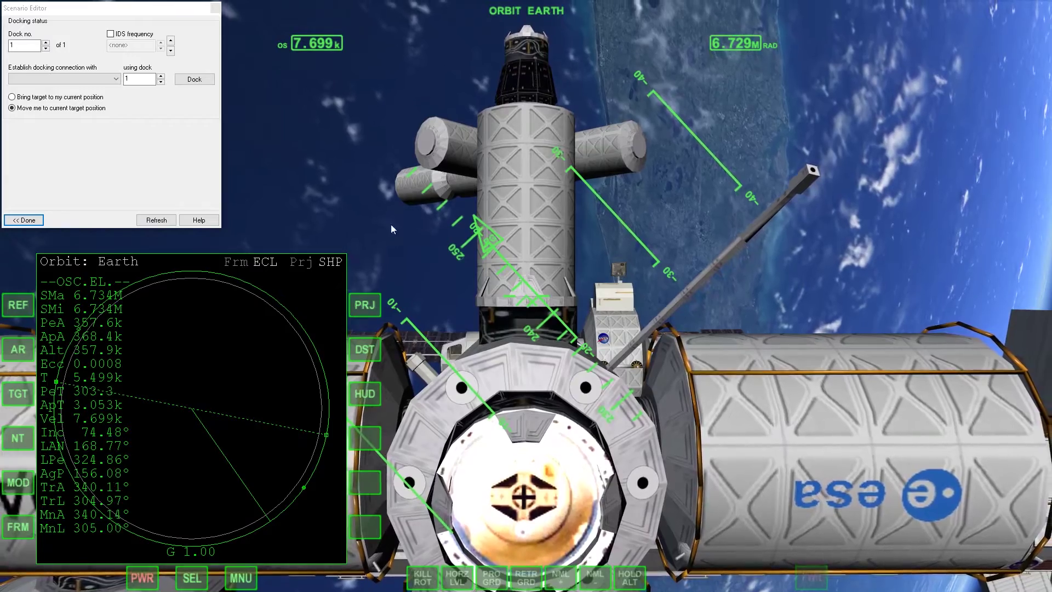
pyautogui.click(160, 145)
pyautogui.click(36, 223)
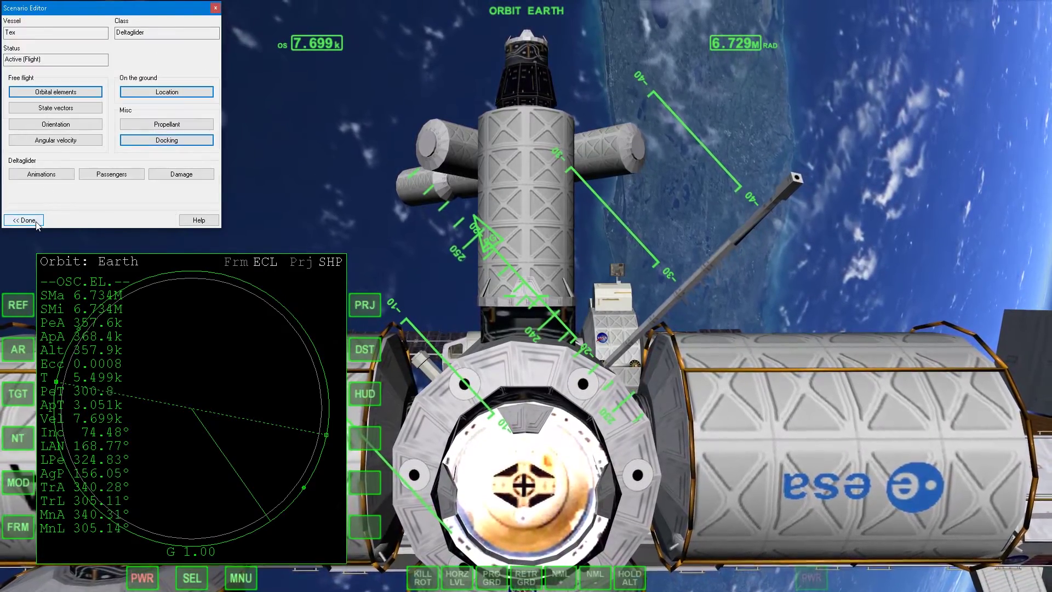
# Set the x position in Tex's state vectors to 4552730.1 m and return to the vessel's edit options.
pyautogui.click(277, 218)
pyautogui.click(181, 124)
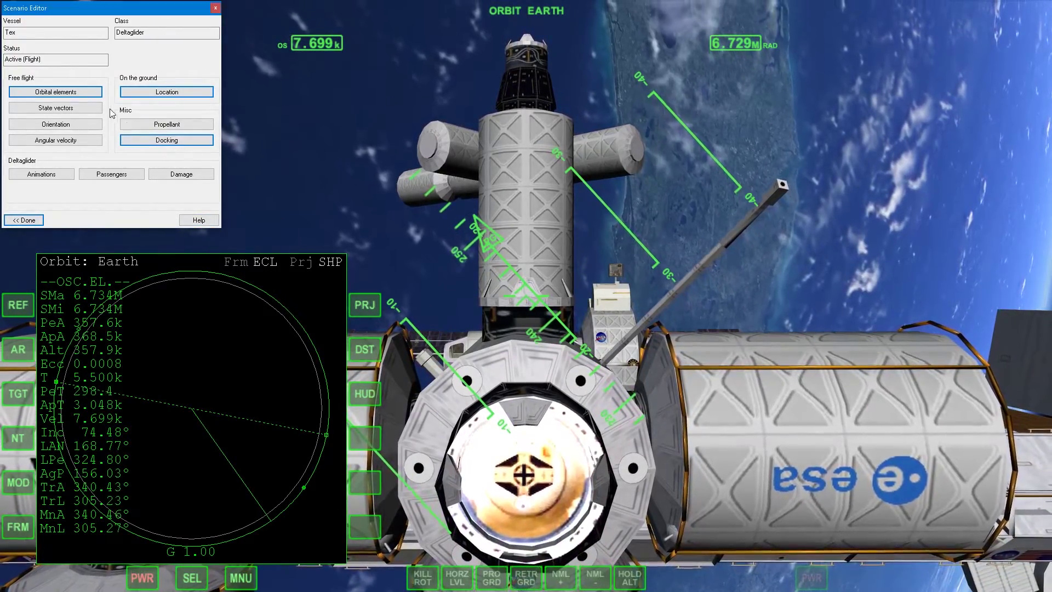
pyautogui.click(64, 107)
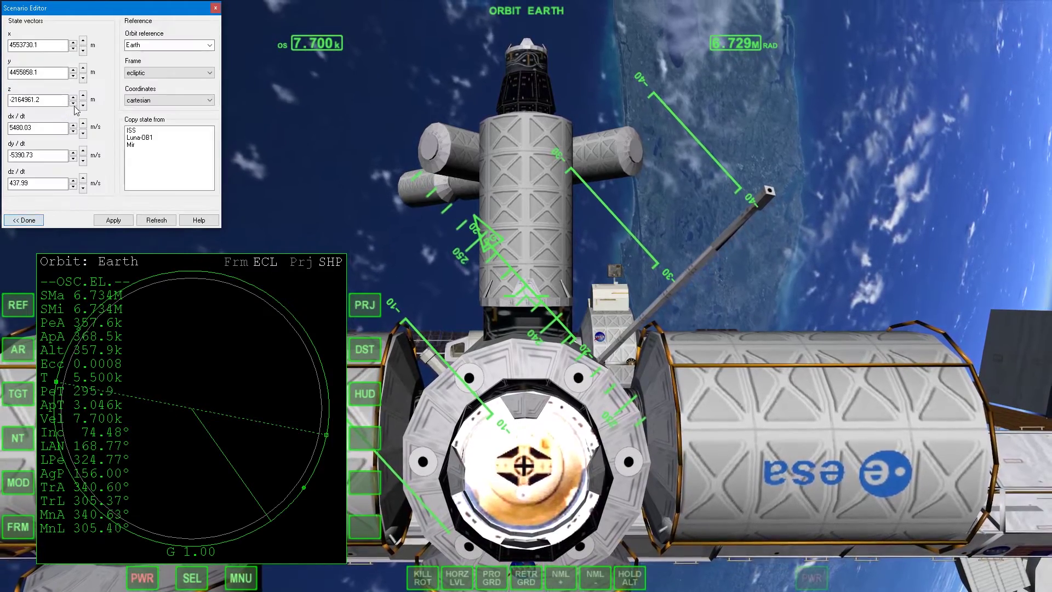
pyautogui.click(84, 52)
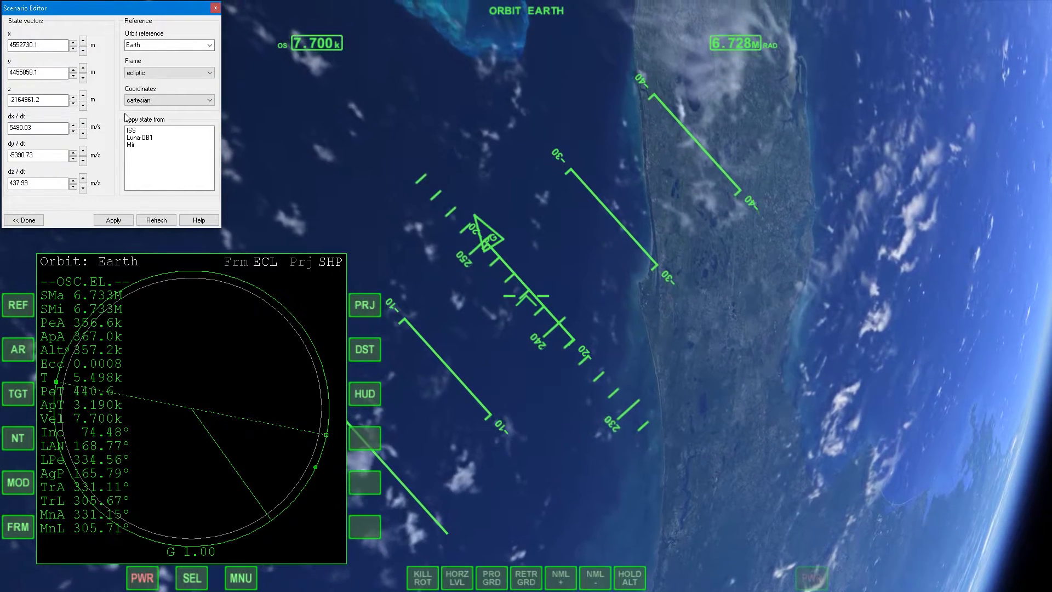
pyautogui.click(748, 215)
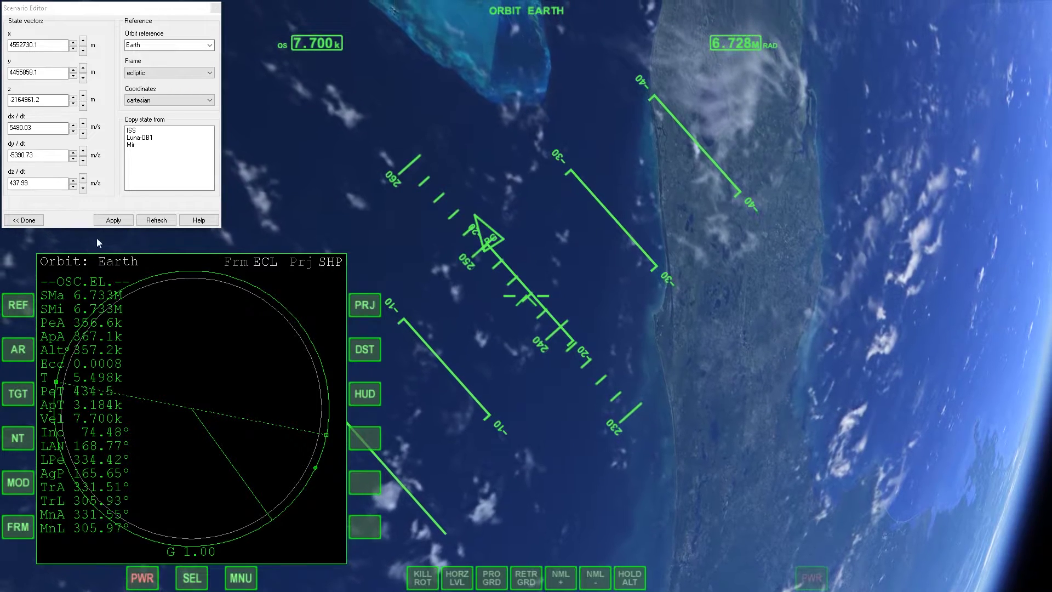
pyautogui.click(27, 221)
pyautogui.click(30, 222)
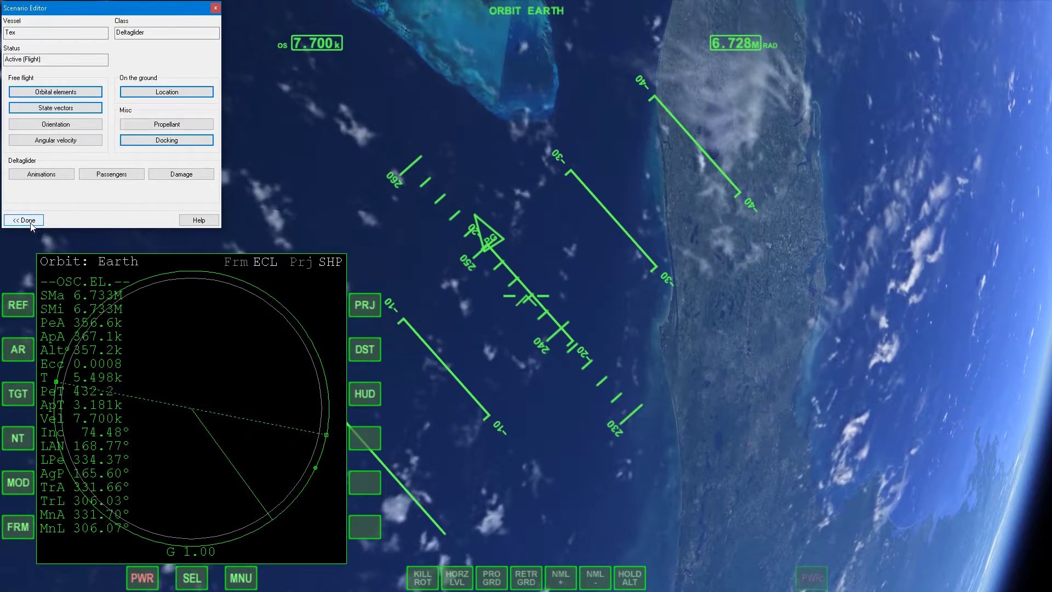
# Pitch Tex up and bank it right to Euler angles alpha -118.204068, beta 4.564329 and gamma 127.860250 degrees.
pyautogui.click(76, 125)
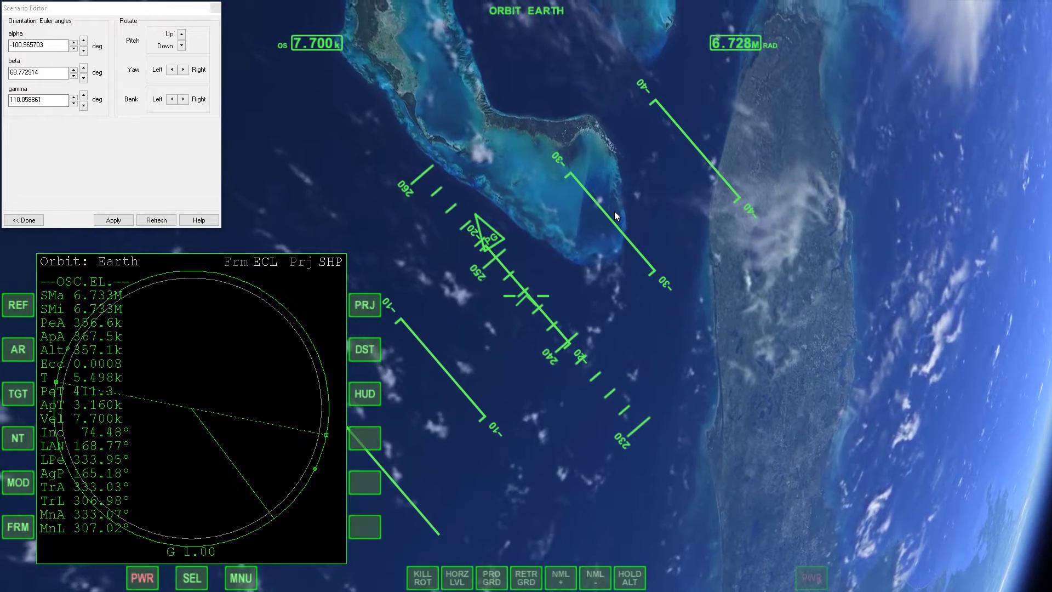
pyautogui.click(181, 46)
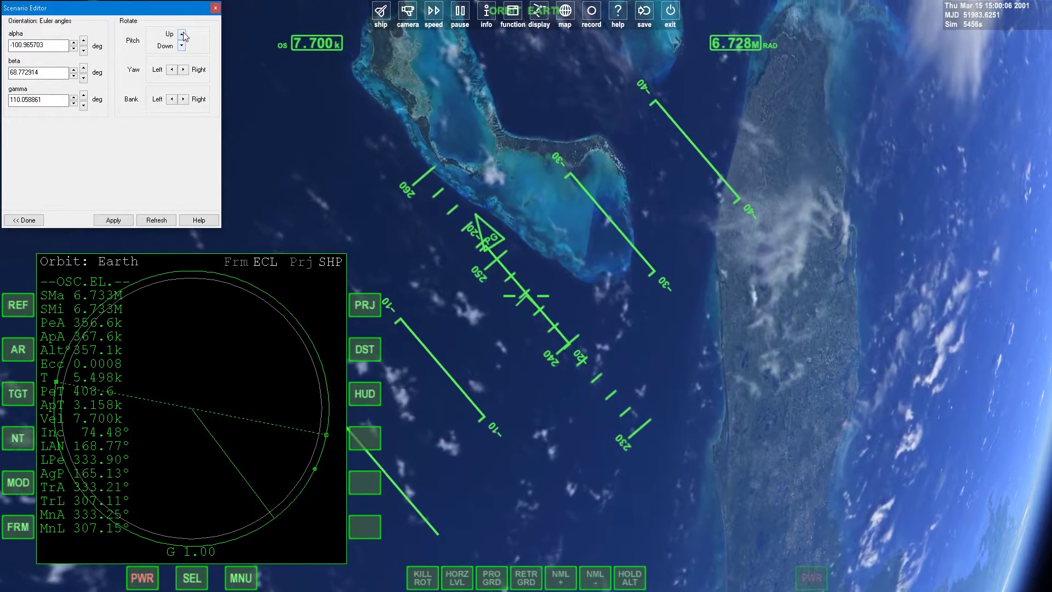
pyautogui.click(182, 34)
pyautogui.moveTo(184, 35); pyautogui.dragTo(184, 34)
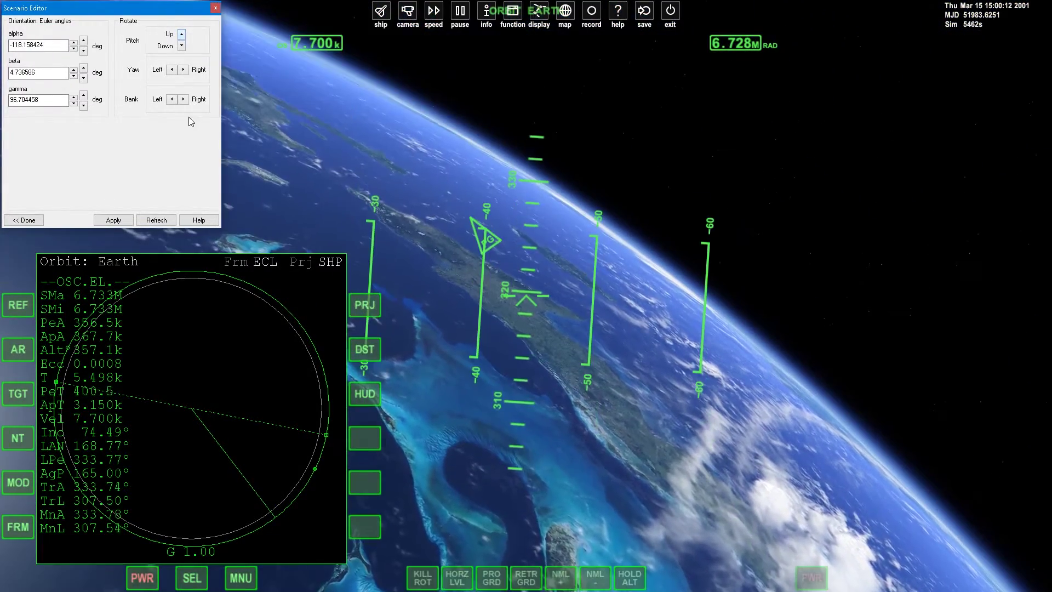
pyautogui.moveTo(188, 104); pyautogui.dragTo(188, 104)
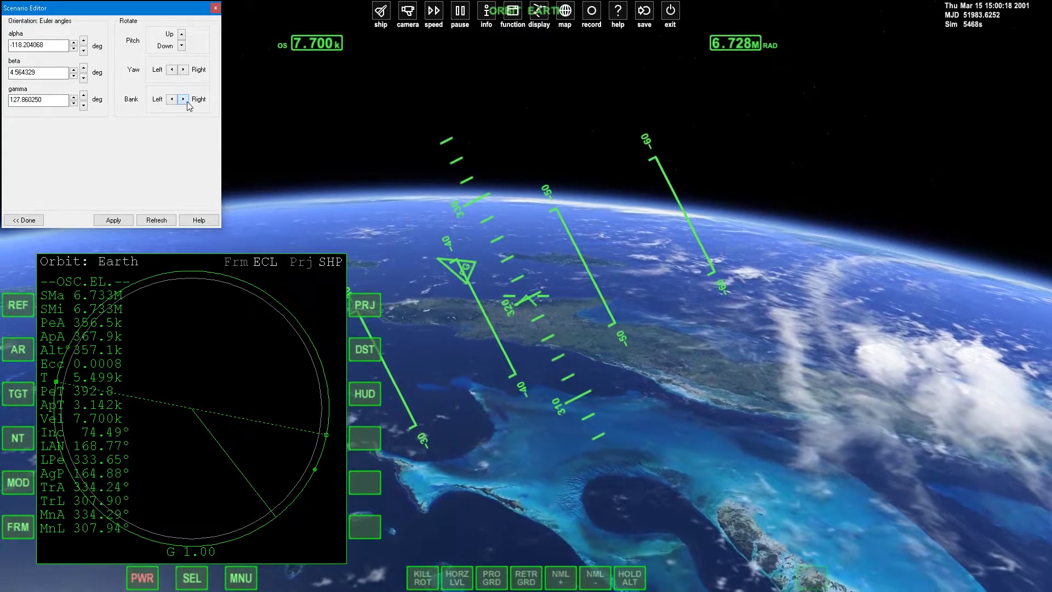
pyautogui.click(262, 149)
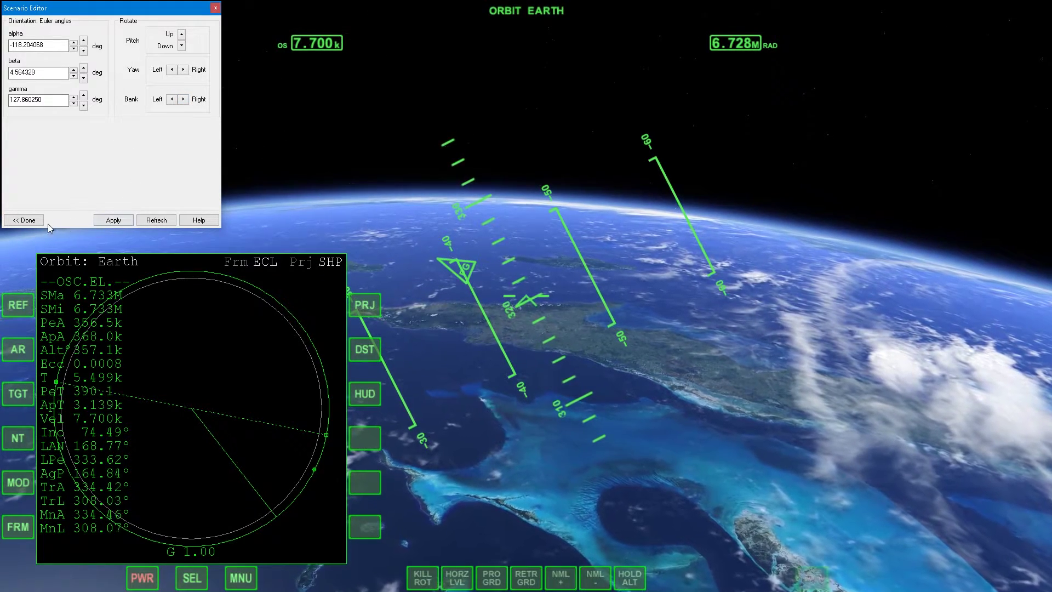
pyautogui.click(25, 221)
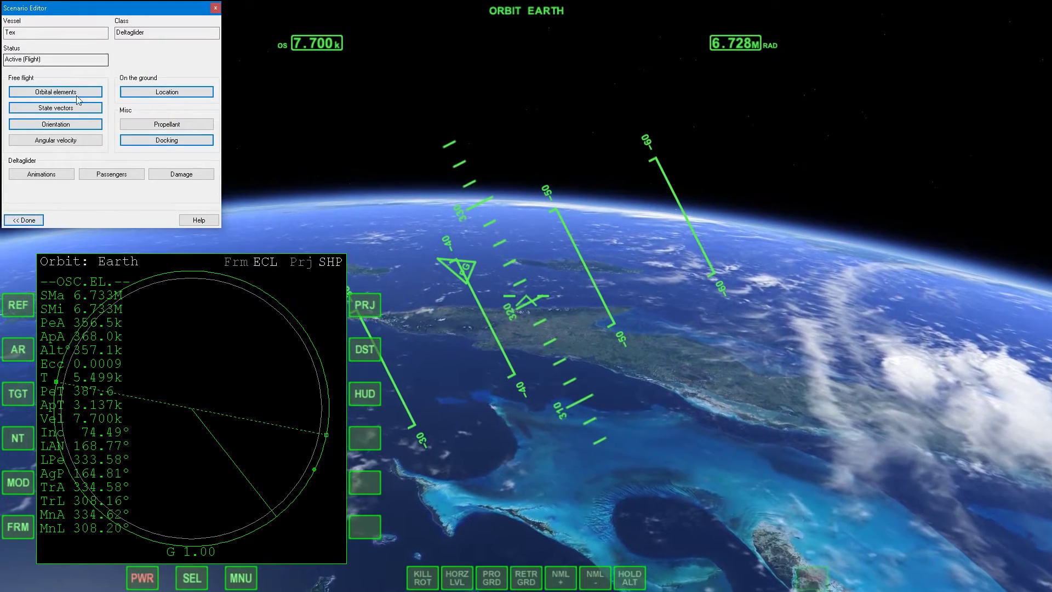
# Raise Tex's bank angular velocity (omega z) to 10.443965 deg/s.
pyautogui.click(55, 140)
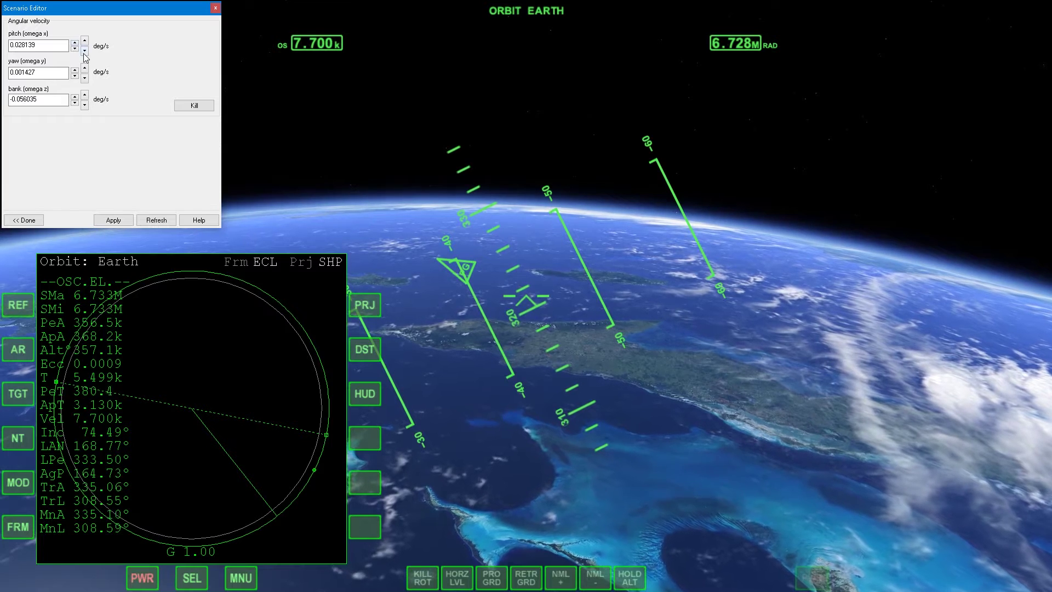
pyautogui.click(85, 96)
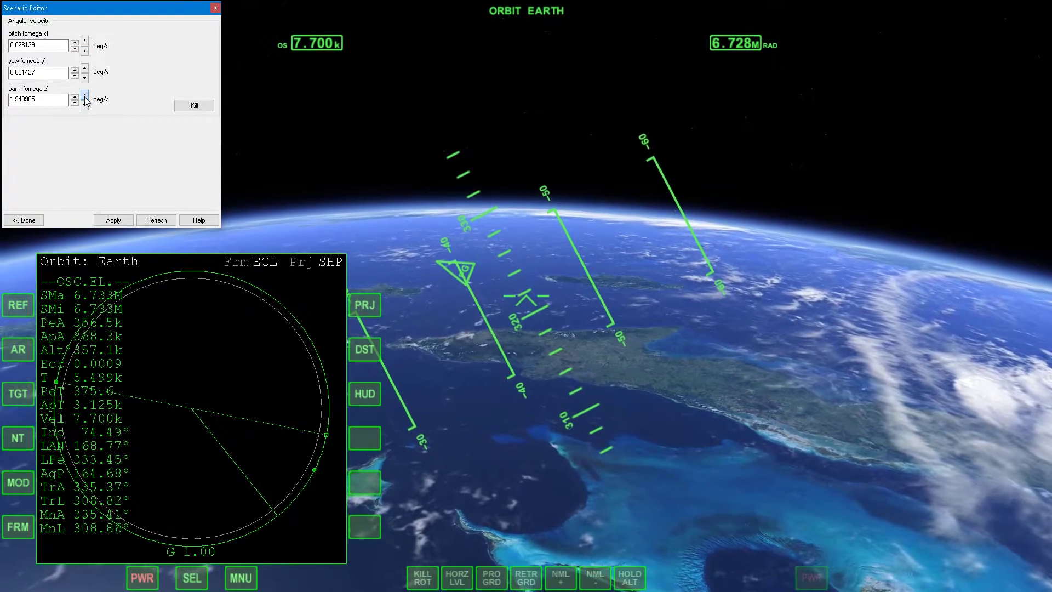
pyautogui.click(84, 96)
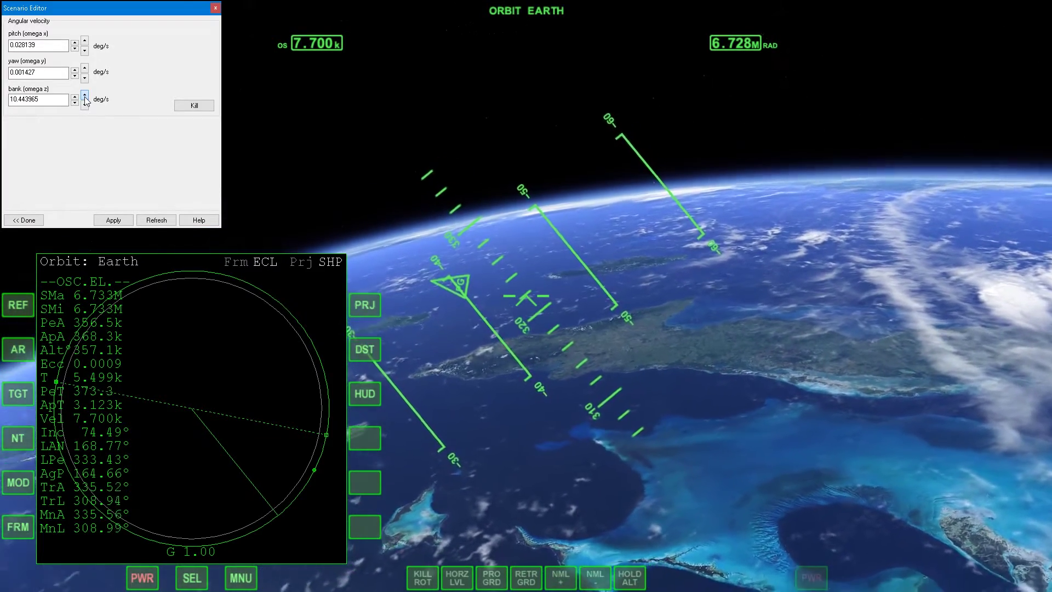
# Raise Tex's bank angular velocity to 14.443965 deg/s and stop the spin with the Kill Rotation autopilot.
pyautogui.click(84, 96)
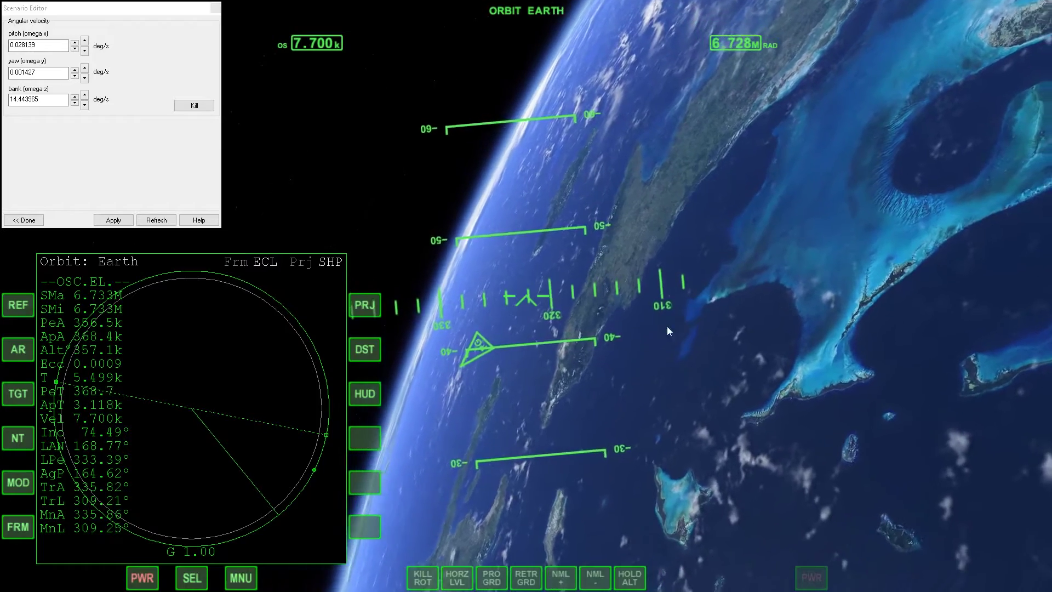
pyautogui.click(669, 331)
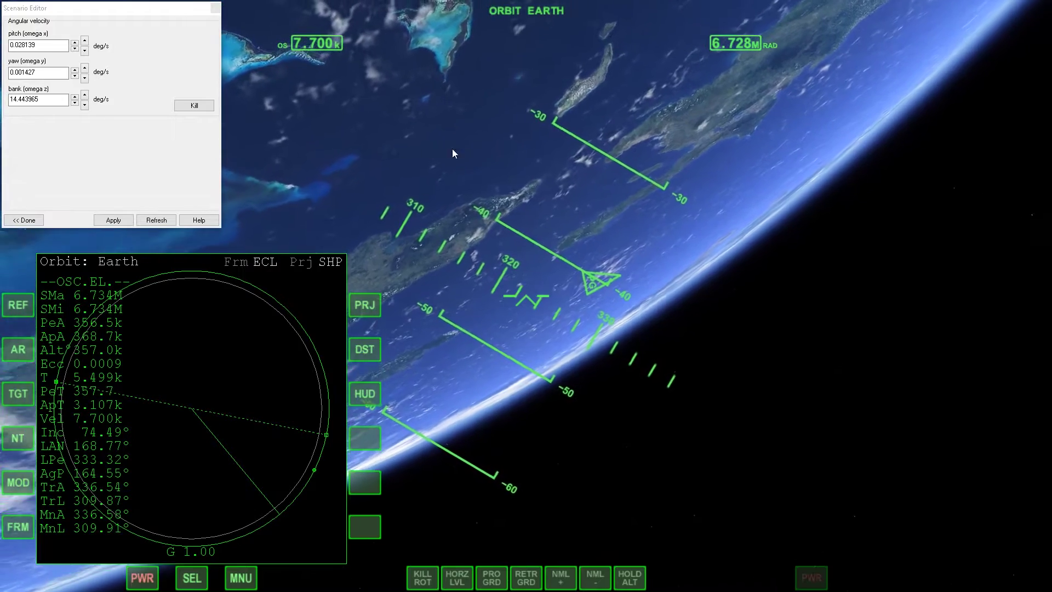
pyautogui.press('KP_5')
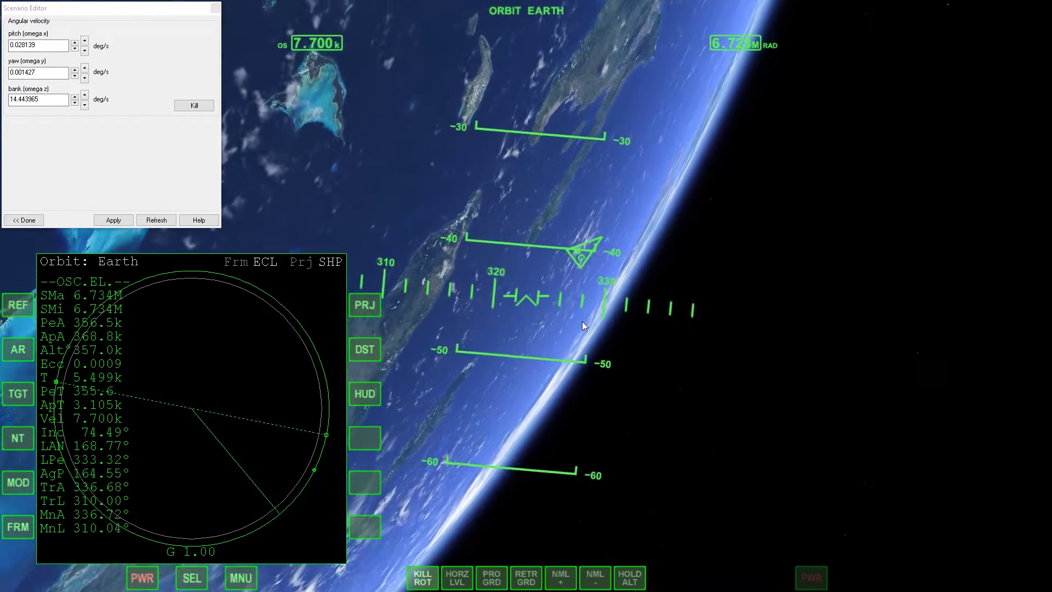
# Move the Scenario Editor window aside to check the engine and RCS display, and return it to the corner.
pyautogui.click(151, 8)
pyautogui.moveTo(151, 8); pyautogui.dragTo(329, 30)
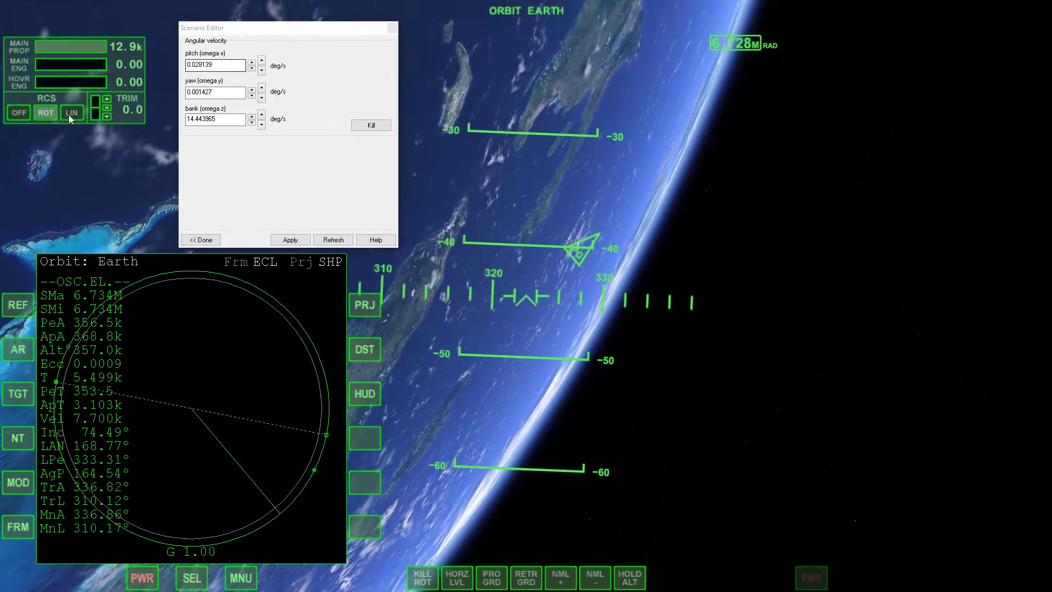
pyautogui.moveTo(258, 30); pyautogui.dragTo(80, 19)
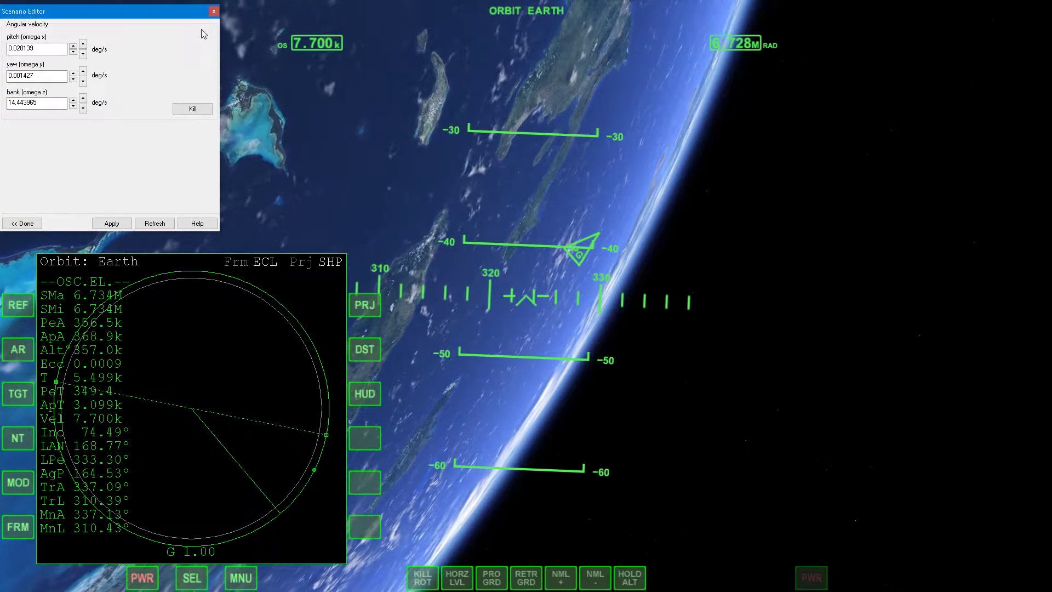
pyautogui.moveTo(158, 15); pyautogui.dragTo(159, 12)
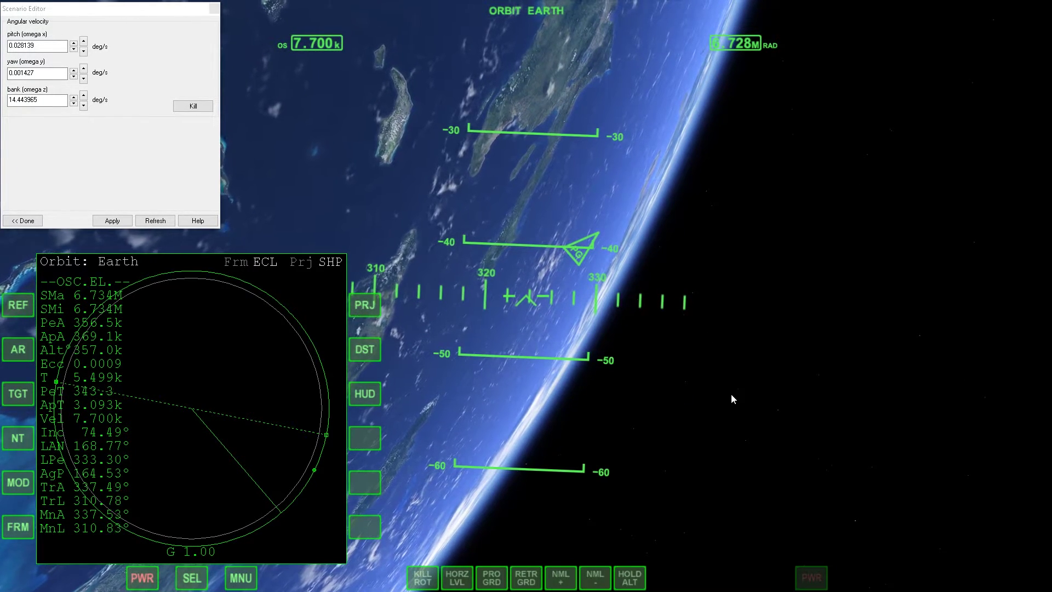
# Accelerate simulation time to 1000x and slow it back down to 10x.
pyautogui.press('t')
pyautogui.press('t')
pyautogui.press('t')
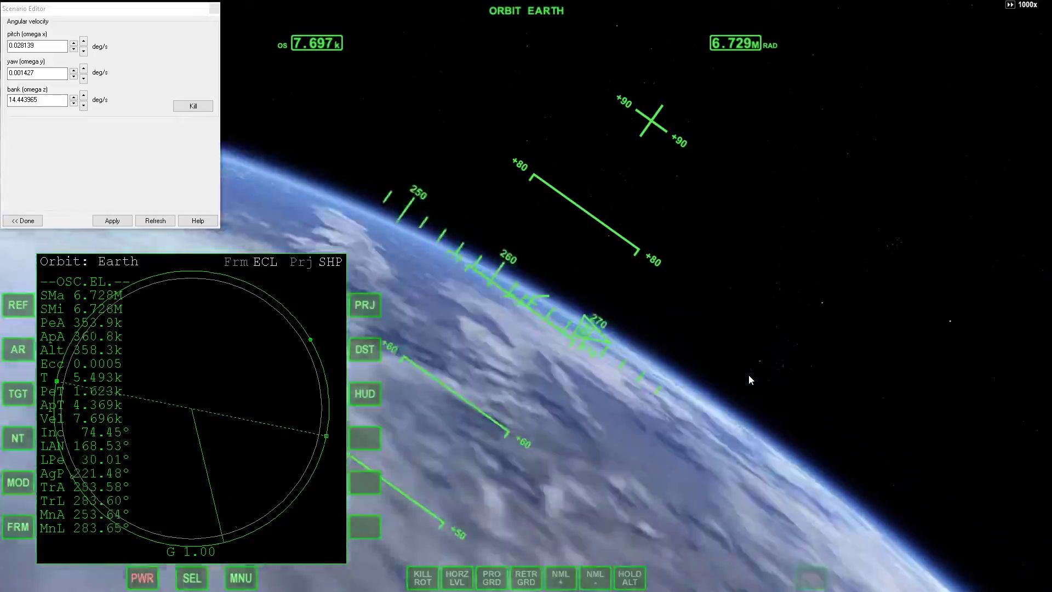
pyautogui.press('r')
pyautogui.press('r')
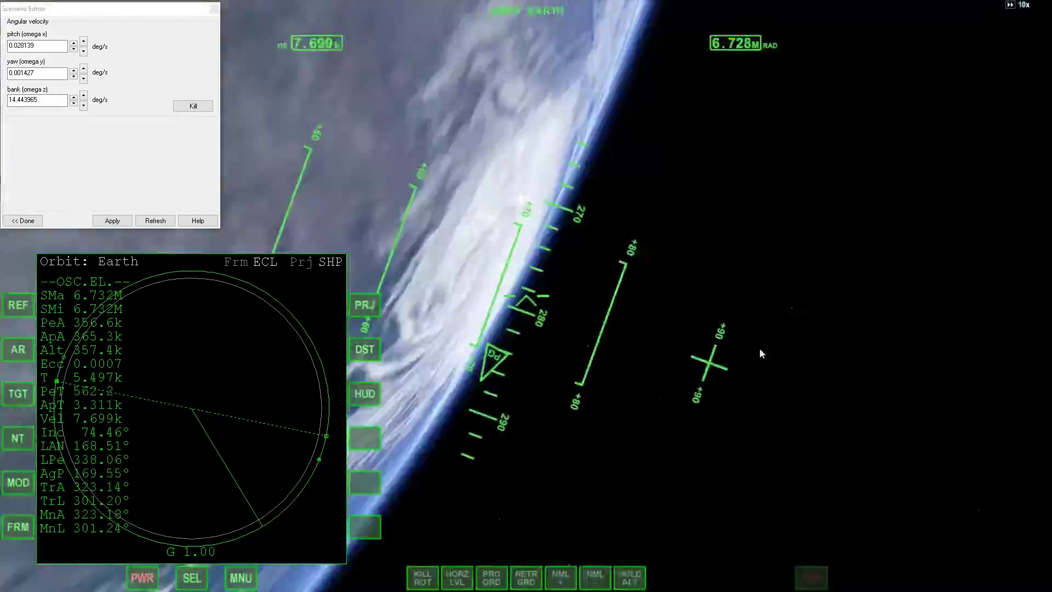
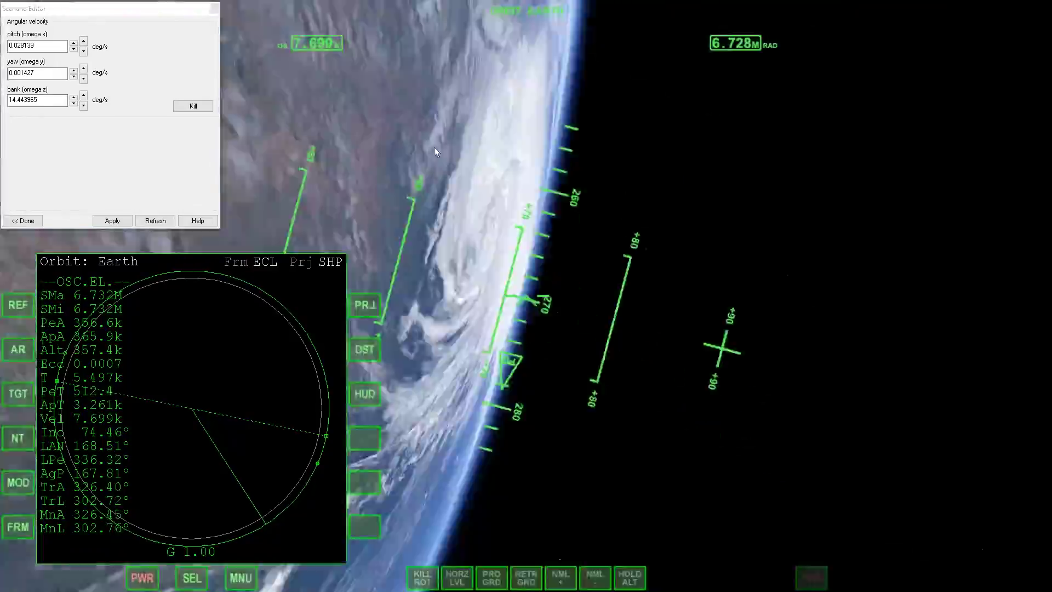
# Kill Tex's angular velocity so pitch, yaw and bank are all 0 deg/s, and return to the vessel's edit options.
pyautogui.click(206, 107)
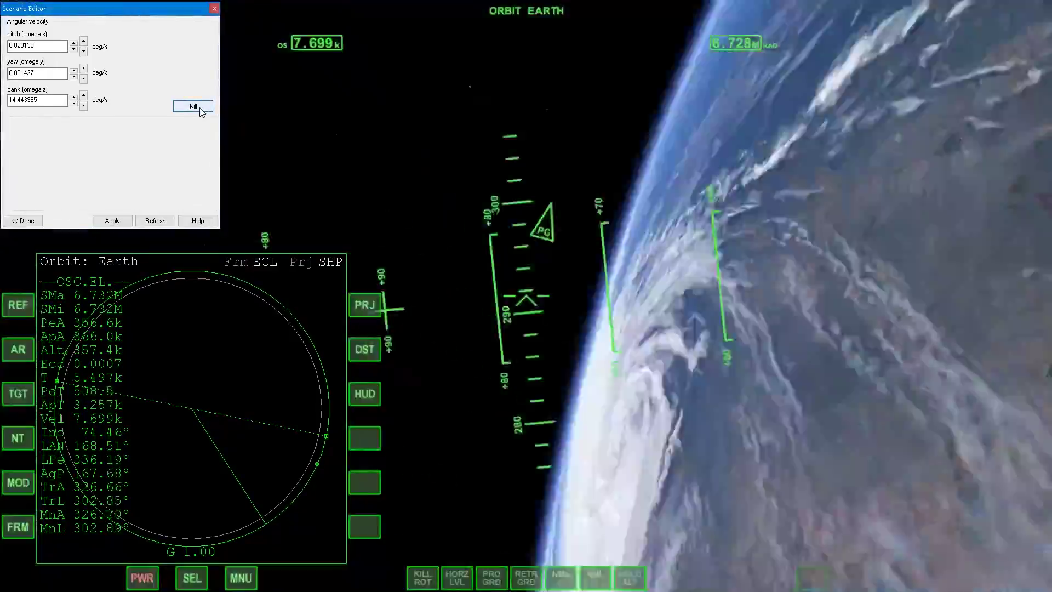
pyautogui.click(202, 111)
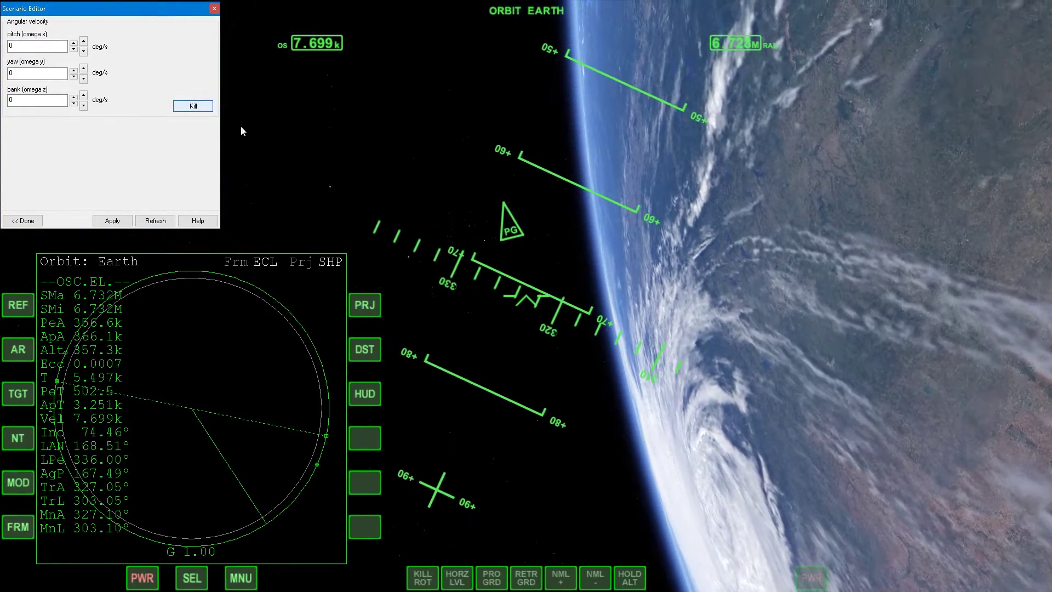
pyautogui.click(666, 308)
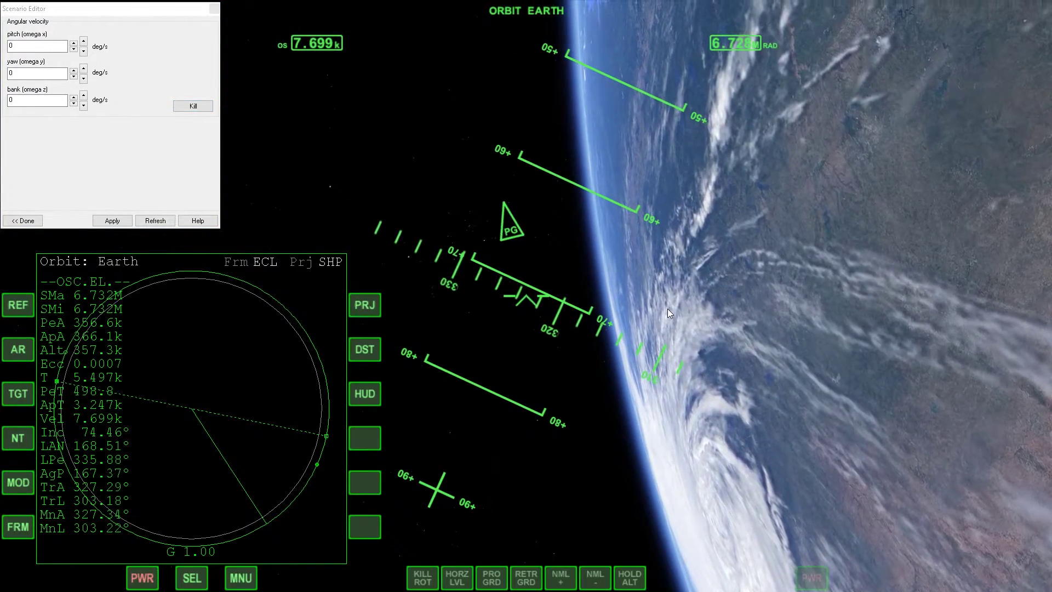
pyautogui.click(192, 108)
pyautogui.click(415, 151)
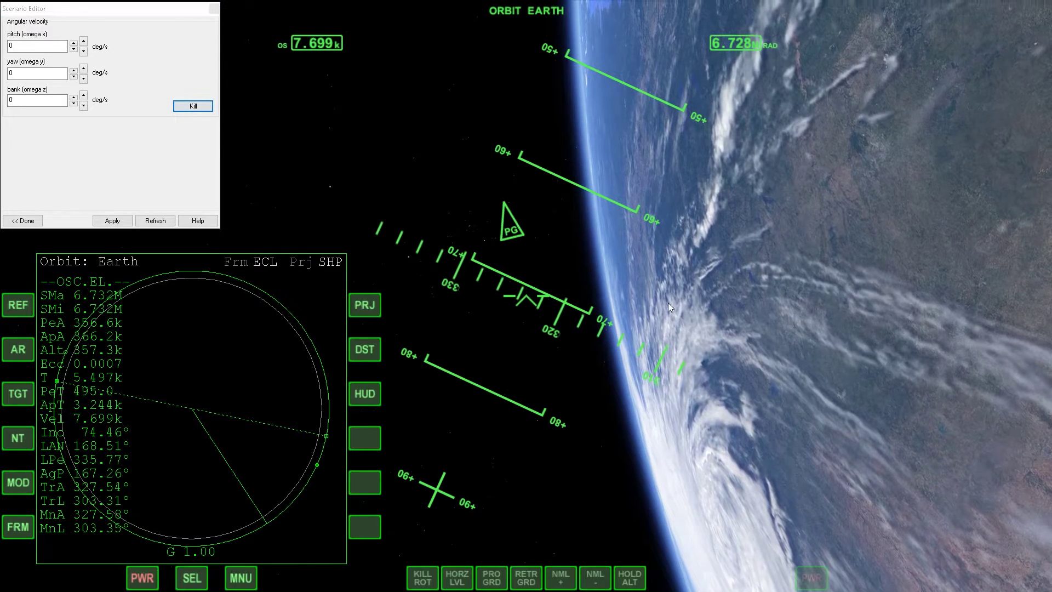
pyautogui.click(188, 83)
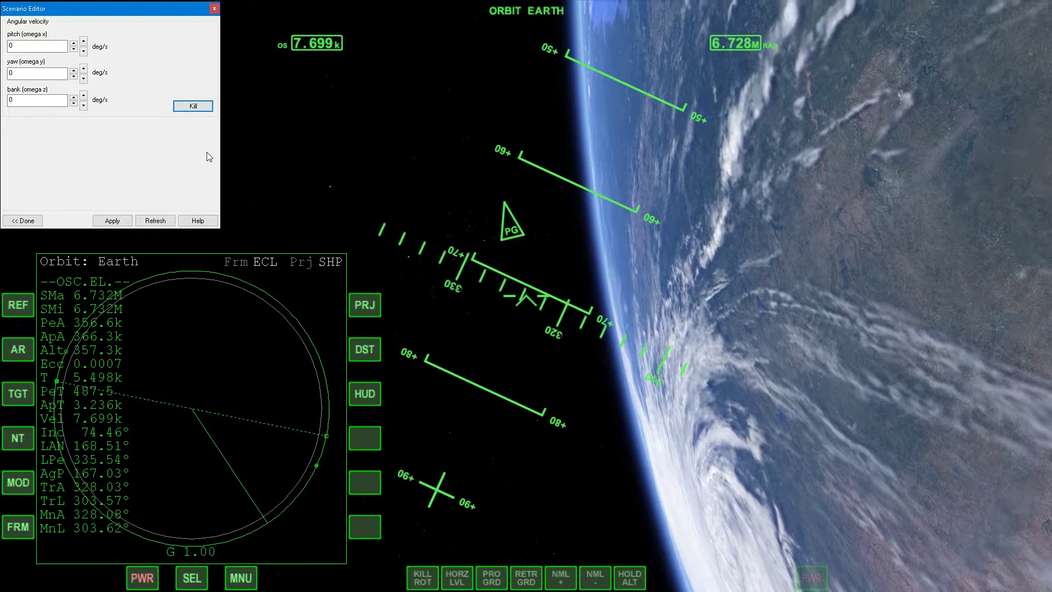
pyautogui.click(356, 190)
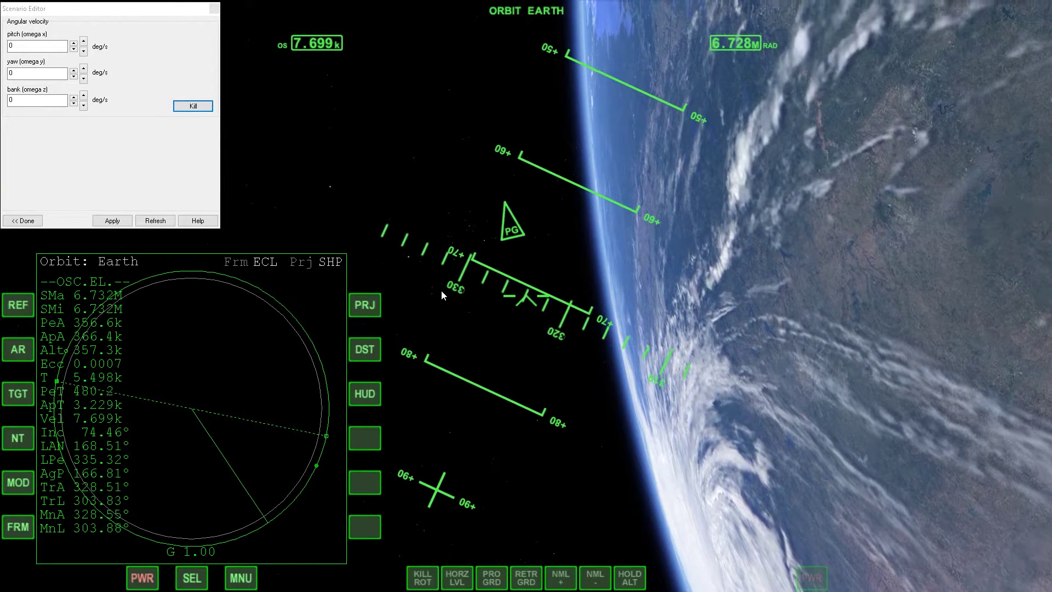
pyautogui.click(193, 175)
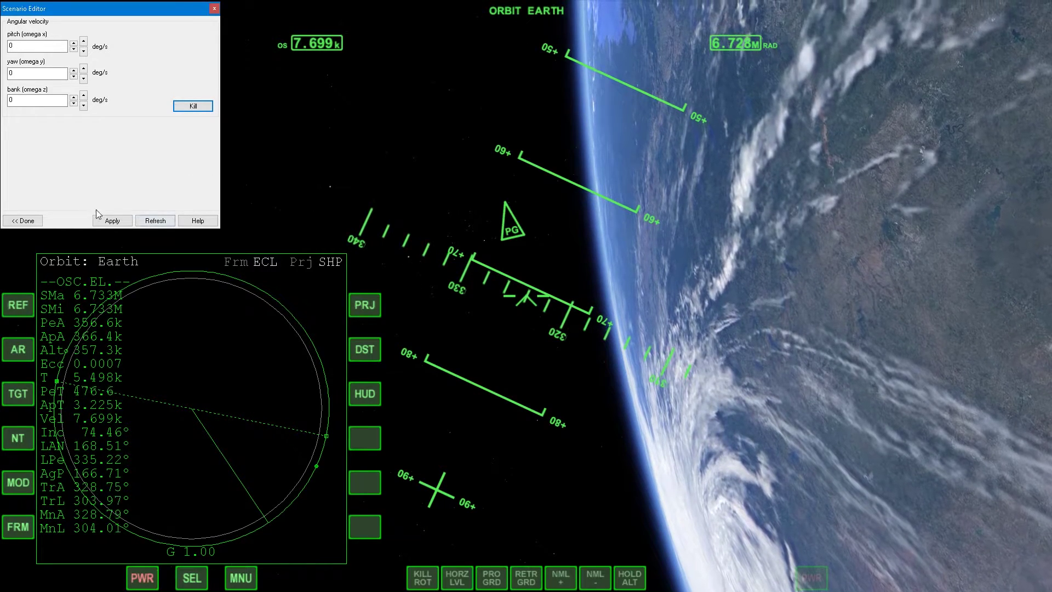
pyautogui.click(22, 220)
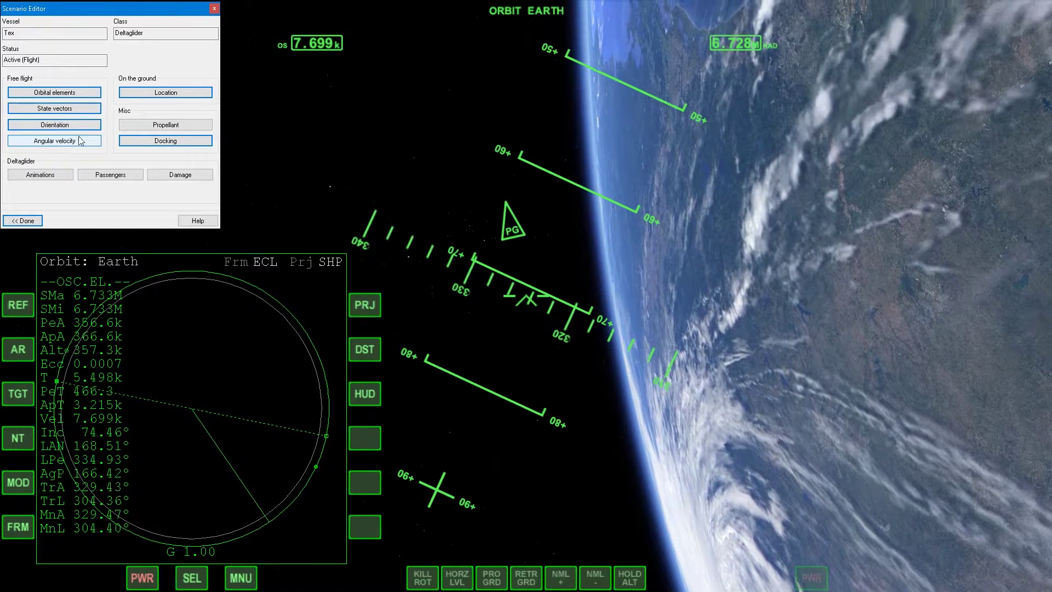
# Open Tex's propellant levels and lower the fill level of tank 1 to 0.56.
pyautogui.click(177, 131)
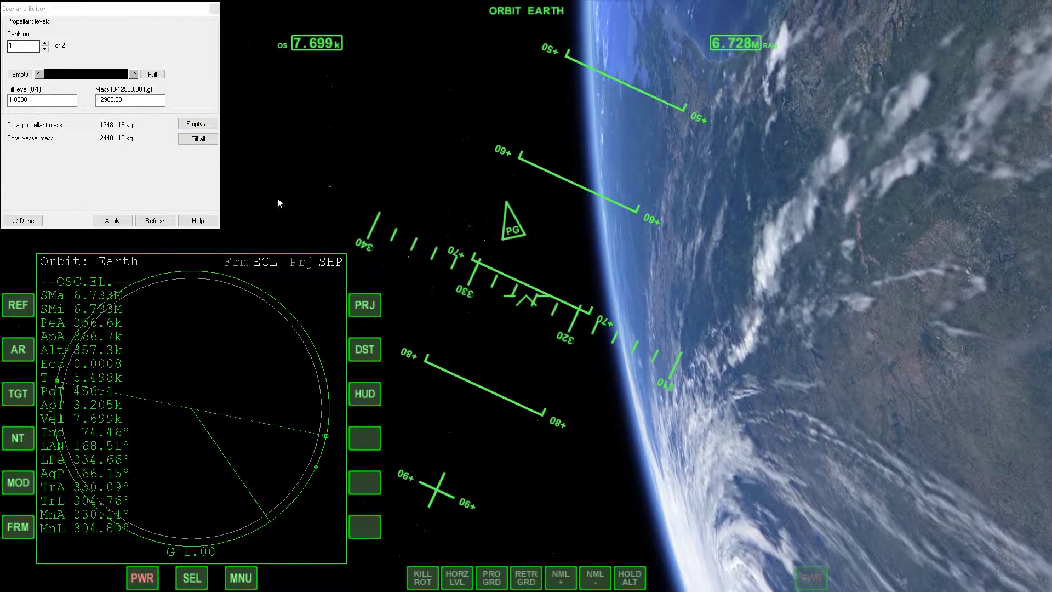
pyautogui.click(61, 60)
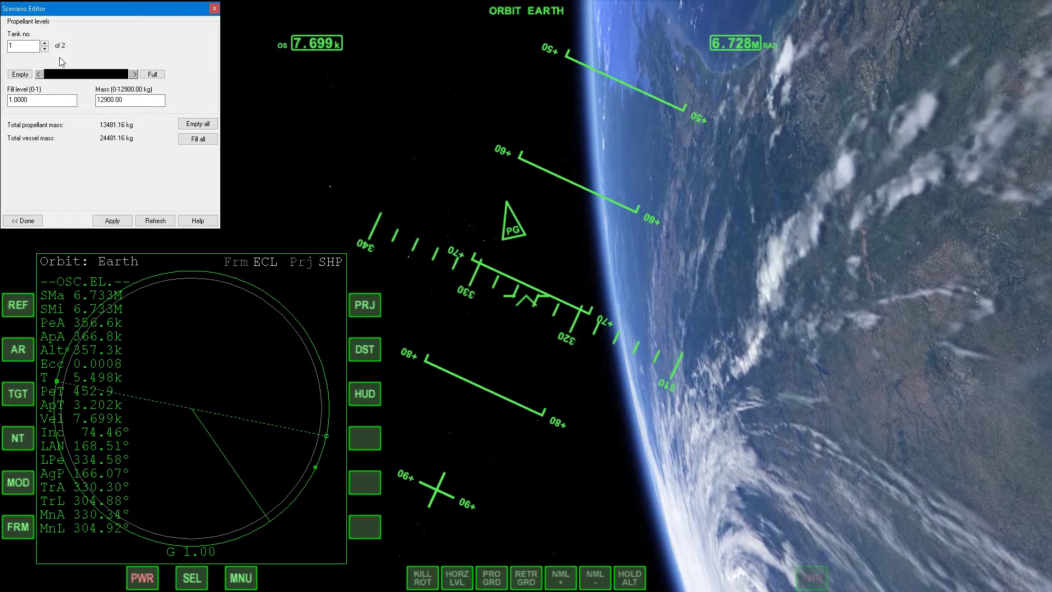
pyautogui.click(44, 43)
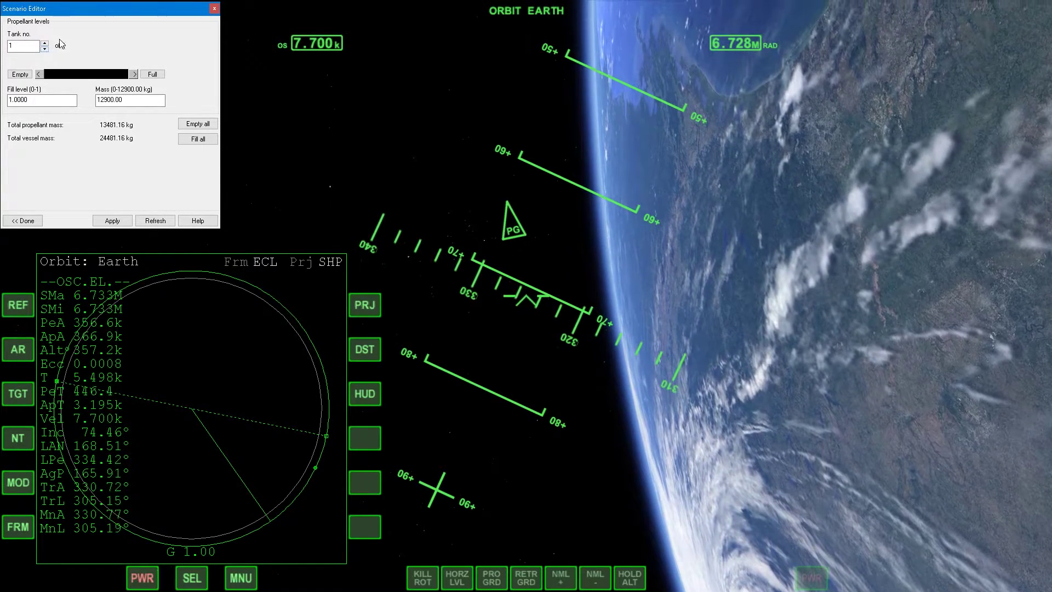
pyautogui.moveTo(100, 10); pyautogui.dragTo(257, 21)
pyautogui.click(249, 86)
pyautogui.click(219, 98)
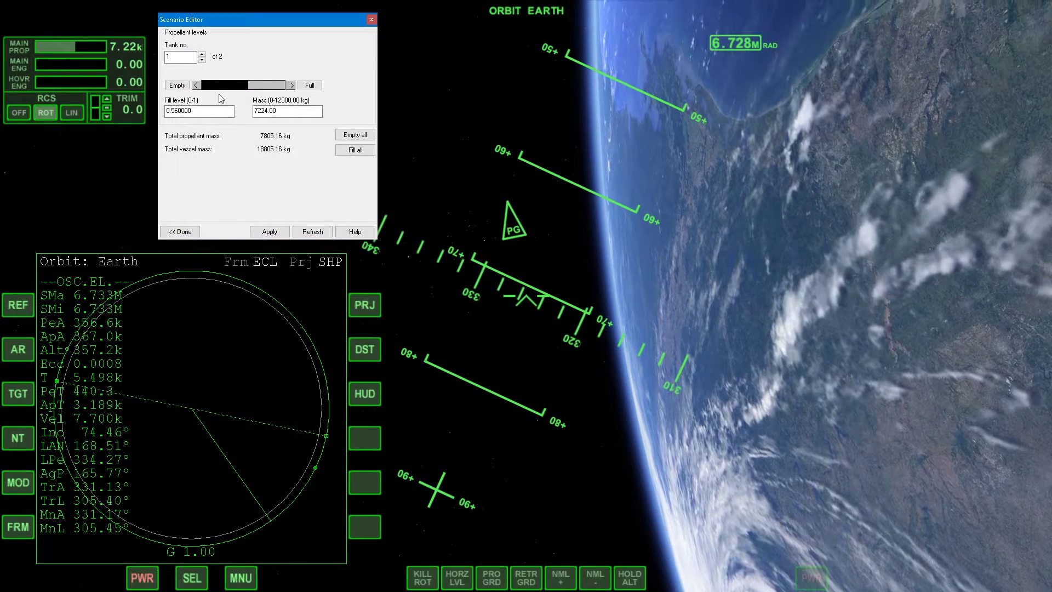
# Try the full and empty presets on tank 1, fill all of Tex's propellant tanks, and leave the propellant settings.
pyautogui.click(310, 86)
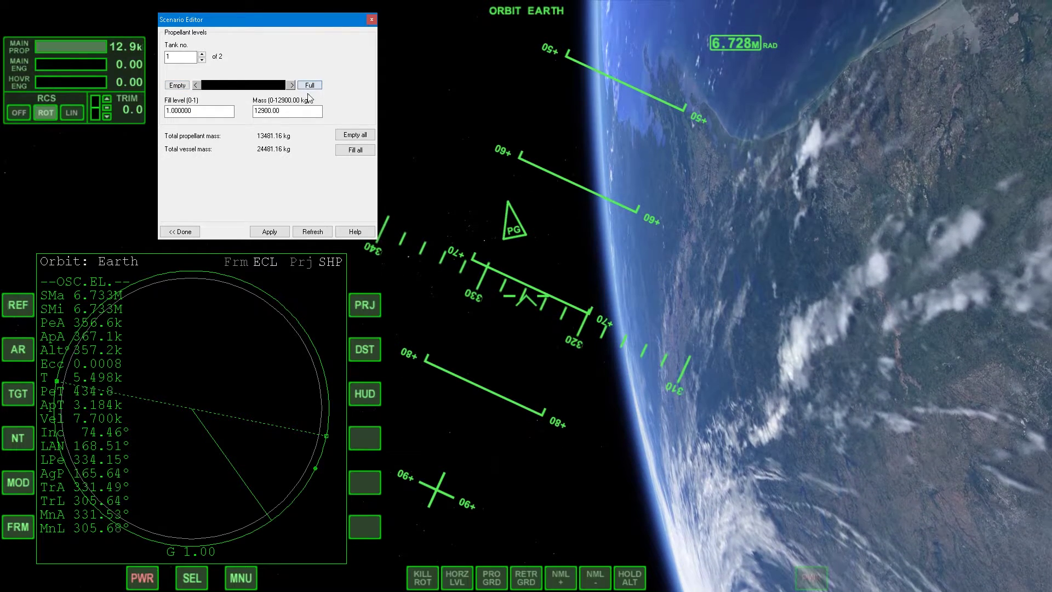
pyautogui.click(178, 85)
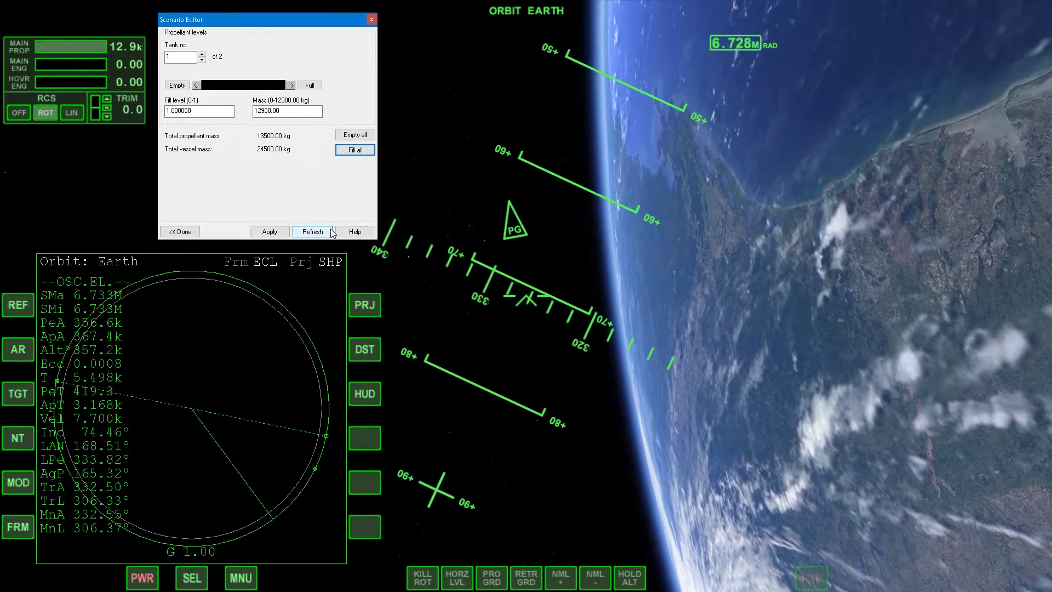
pyautogui.click(180, 232)
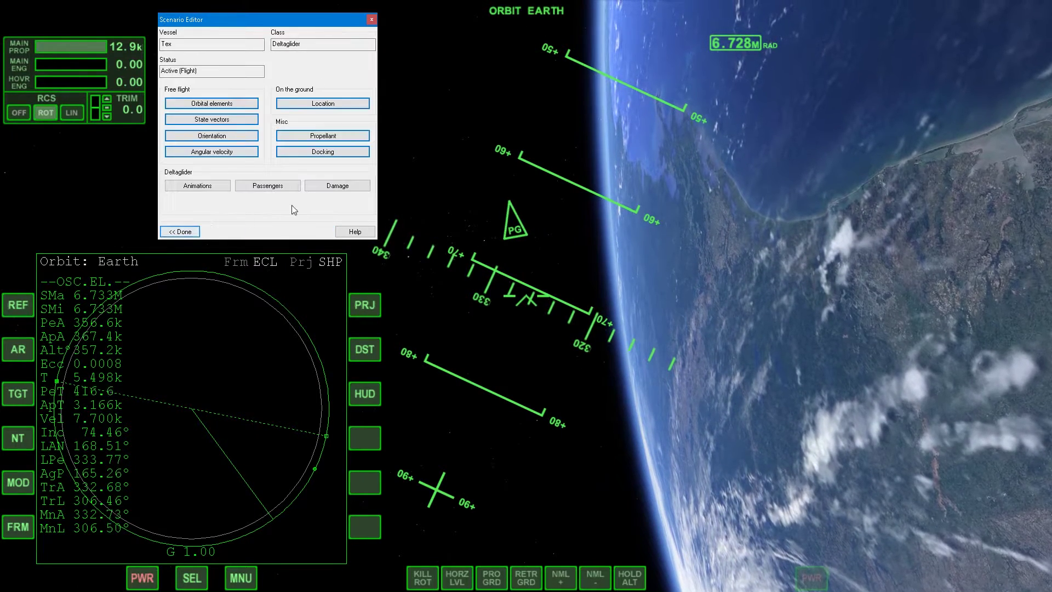
# Review the Delta-glider animation settings for the gear, doors, airlocks, nose cone, ladder, hatch and radiator, and return to the vessel's options.
pyautogui.click(217, 190)
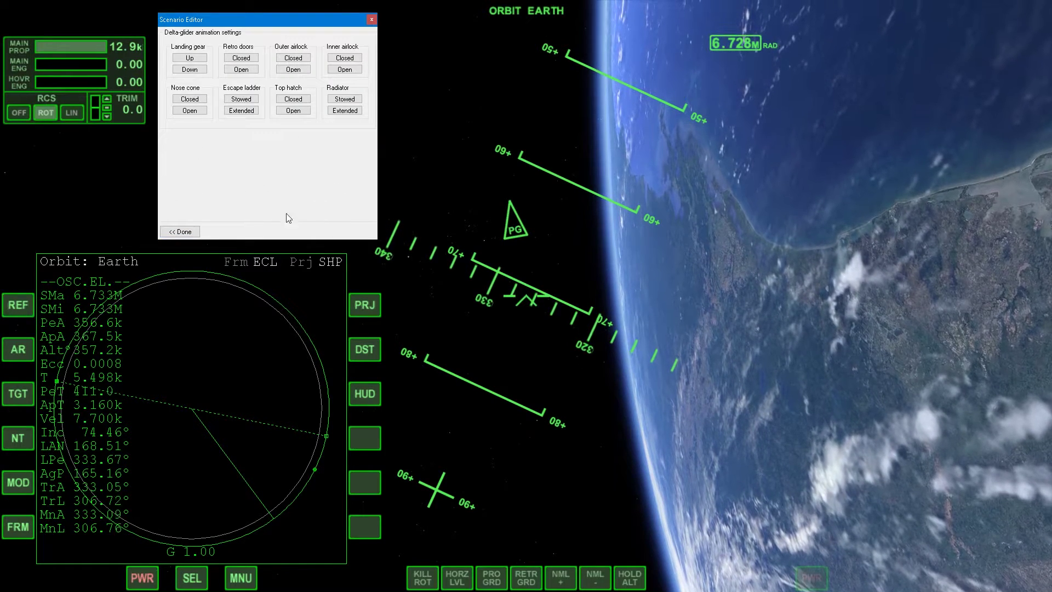
pyautogui.click(457, 237)
pyautogui.click(208, 96)
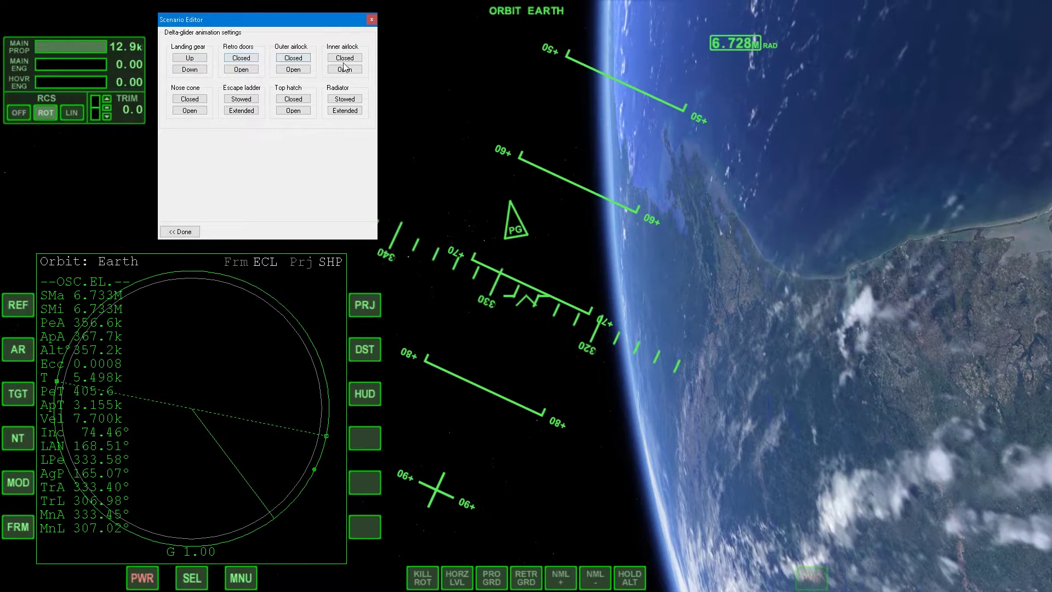
pyautogui.click(498, 118)
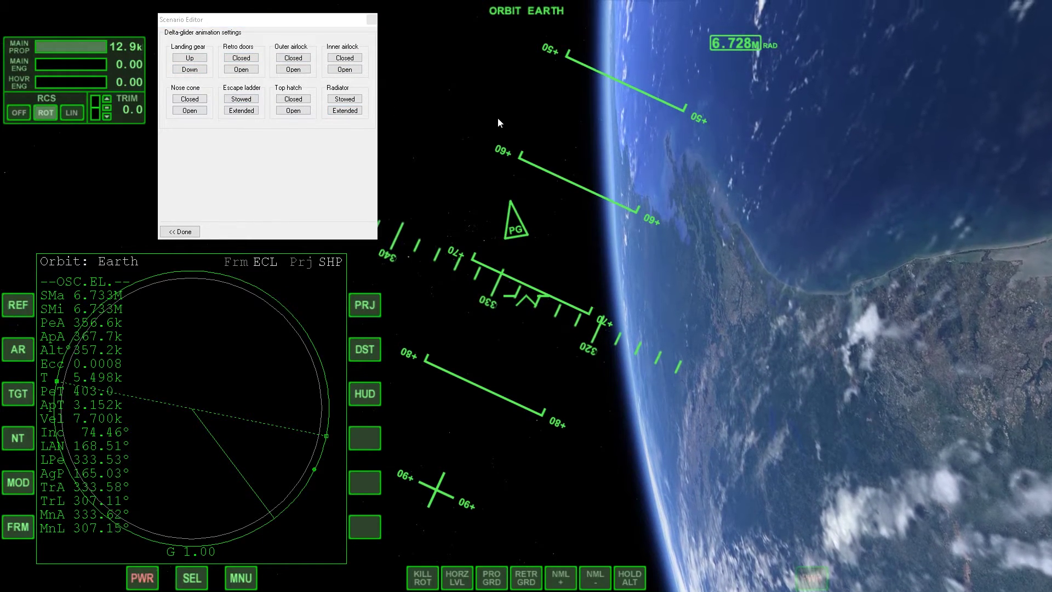
pyautogui.click(325, 115)
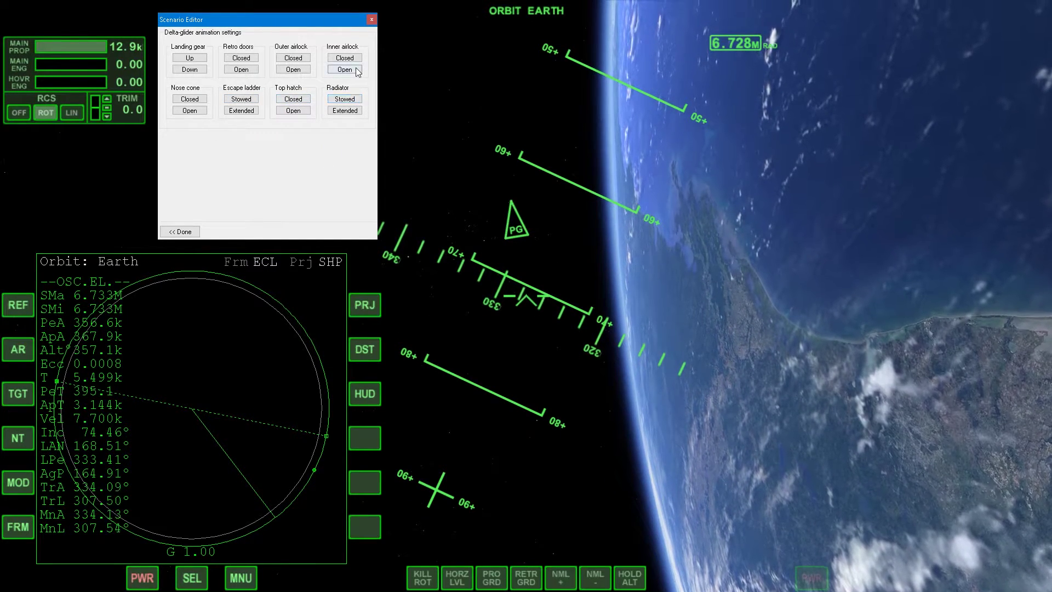
pyautogui.click(183, 233)
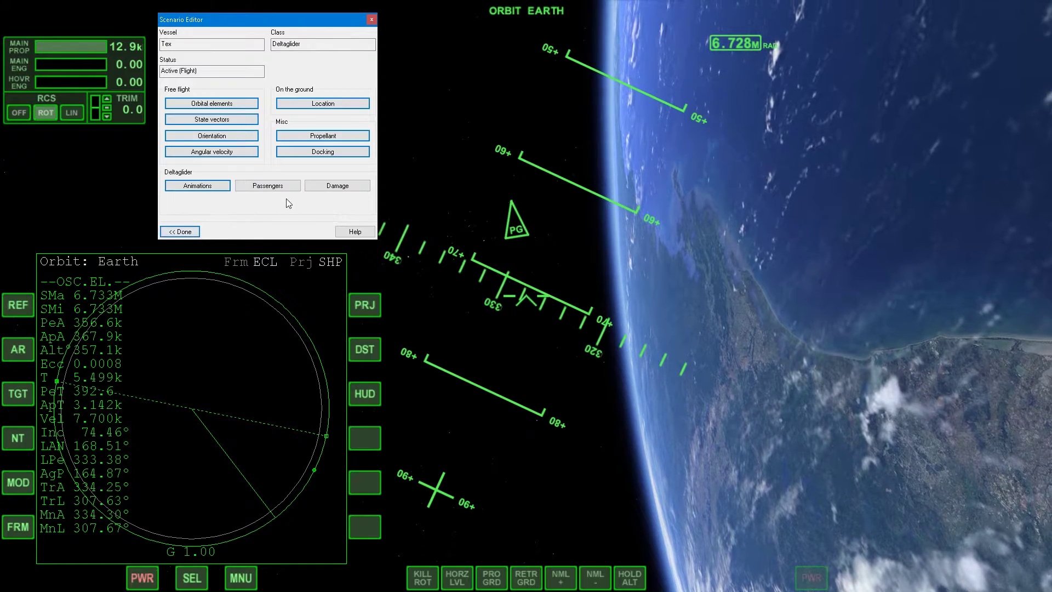
# Add Delta-glider passengers in all four seats: front left, front right, rear left and rear right.
pyautogui.click(282, 193)
pyautogui.click(446, 124)
pyautogui.click(371, 126)
pyautogui.click(462, 152)
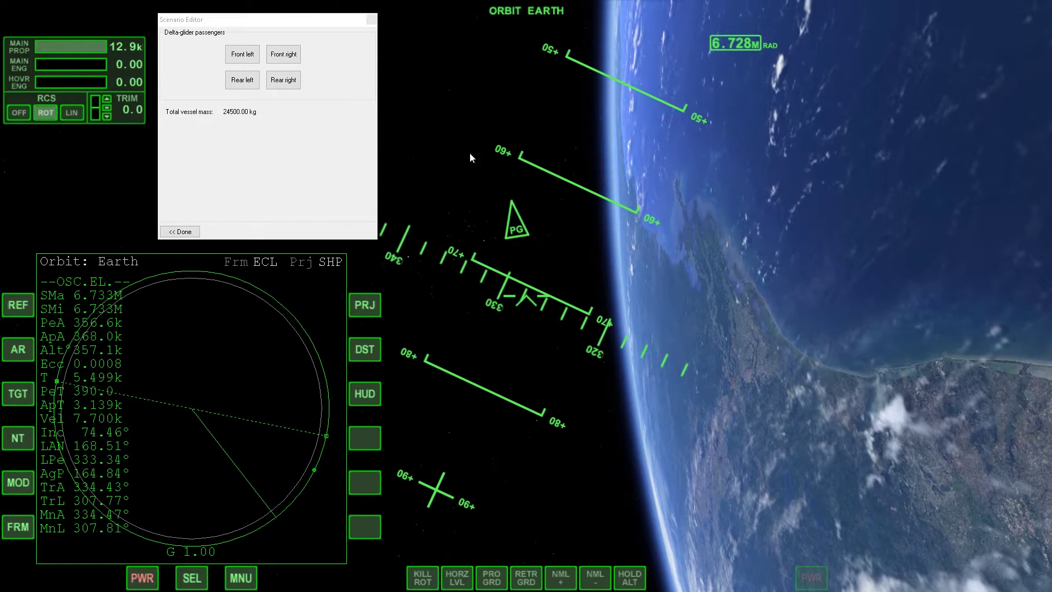
pyautogui.click(241, 57)
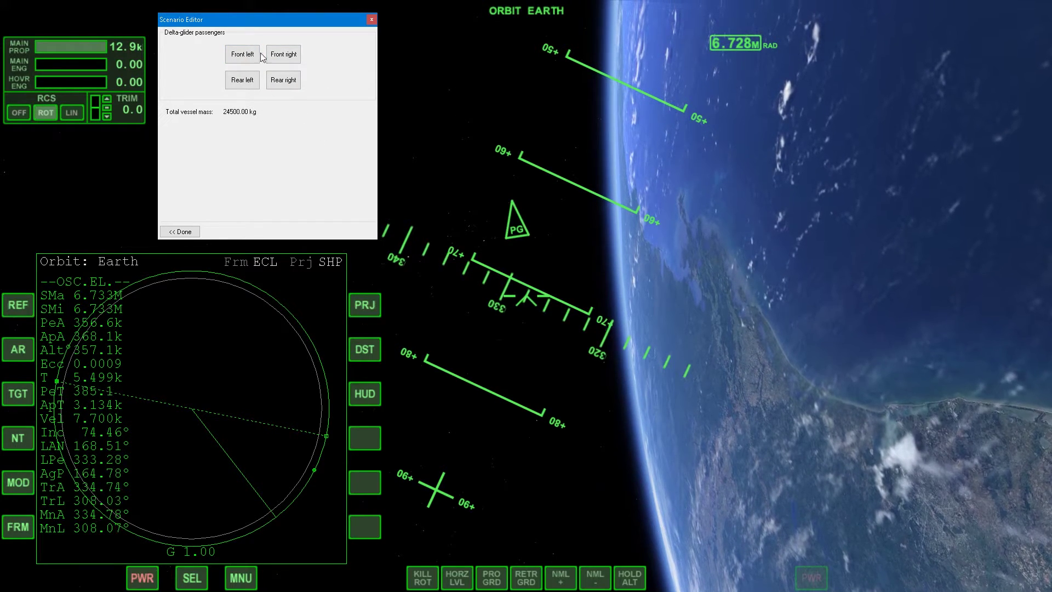
pyautogui.click(653, 187)
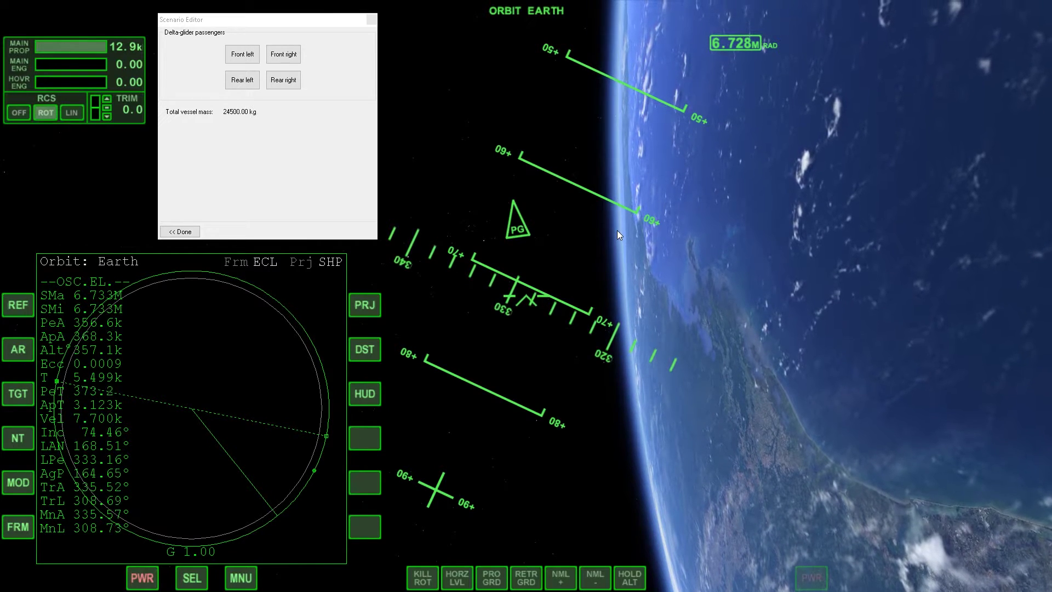
pyautogui.click(299, 41)
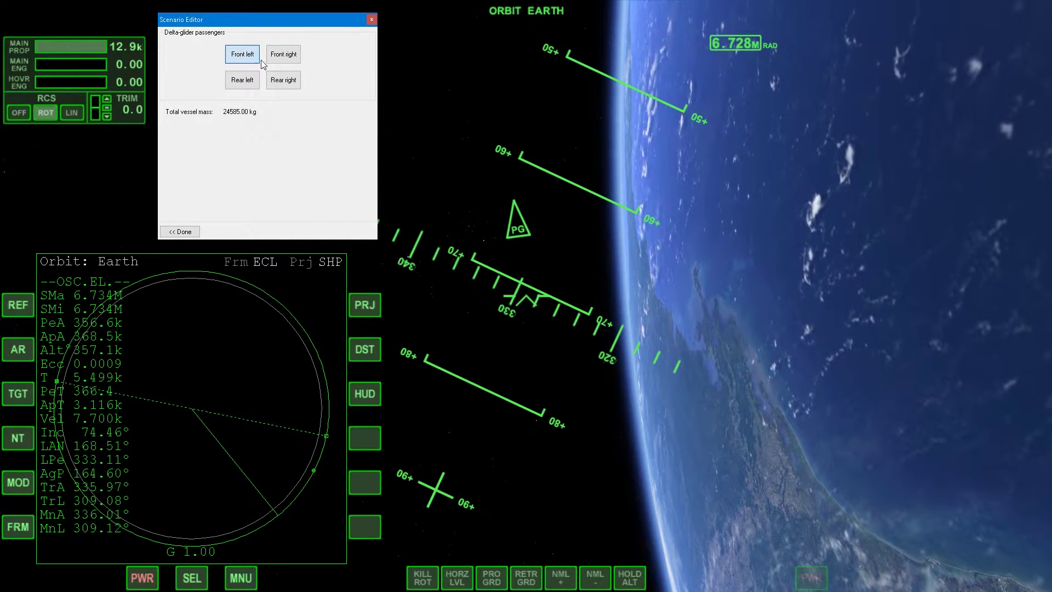
pyautogui.click(280, 85)
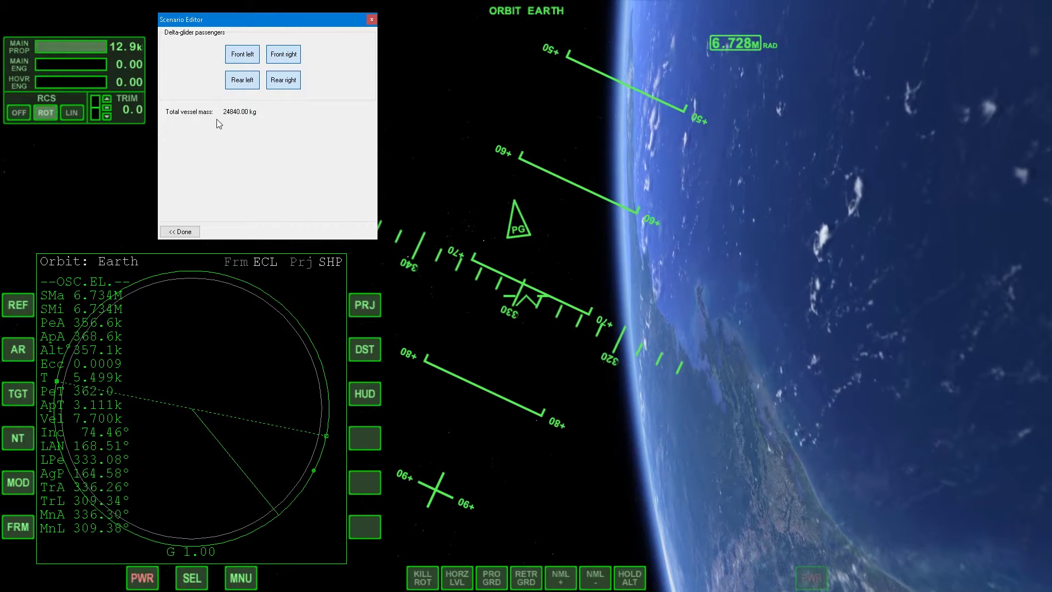
pyautogui.click(597, 260)
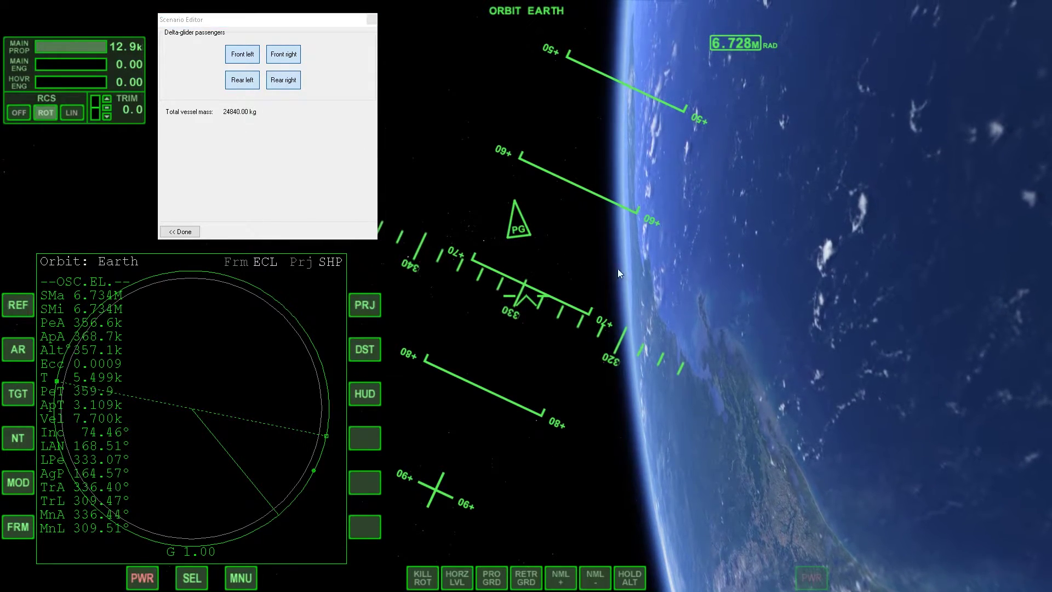
# Inspect the passengers through the Delta-glider's canopy and cabin windows from outside, switching between the cockpit and external views.
pyautogui.press('F1')
pyautogui.moveTo(538, 268); pyautogui.dragTo(784, 268)
pyautogui.scroll(4, 539, 268)
pyautogui.moveTo(428, 329)
pyautogui.mouseDown()
pyautogui.moveTo(383, 323)
pyautogui.moveTo(449, 329)
pyautogui.moveTo(428, 329)
pyautogui.mouseUp()
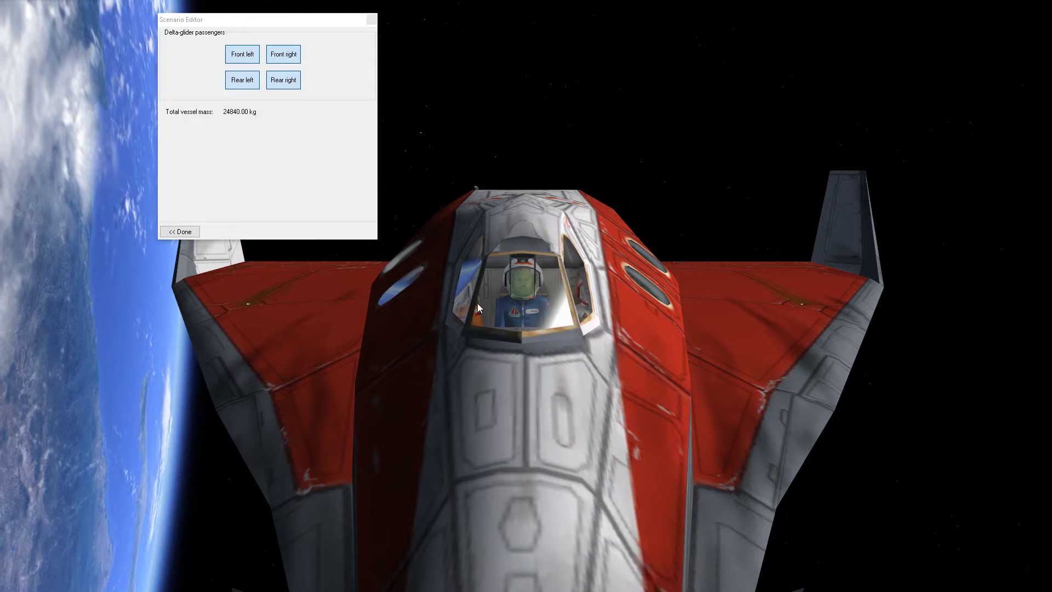
pyautogui.press('F1')
pyautogui.press('F8')
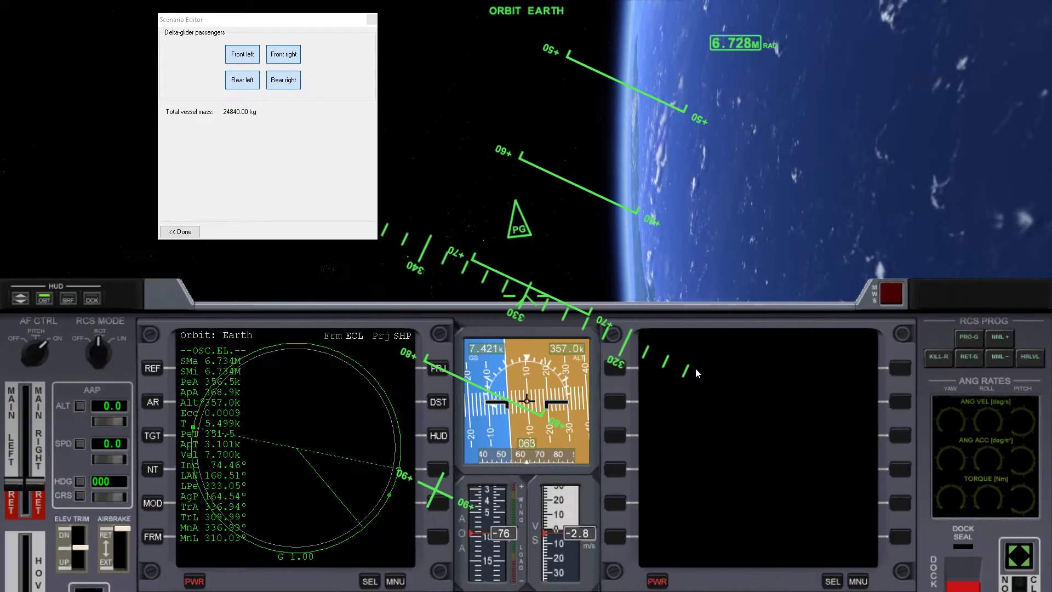
pyautogui.press('F8')
pyautogui.moveTo(699, 311); pyautogui.dragTo(917, 178)
pyautogui.press('F1')
pyautogui.moveTo(667, 239); pyautogui.dragTo(749, 362)
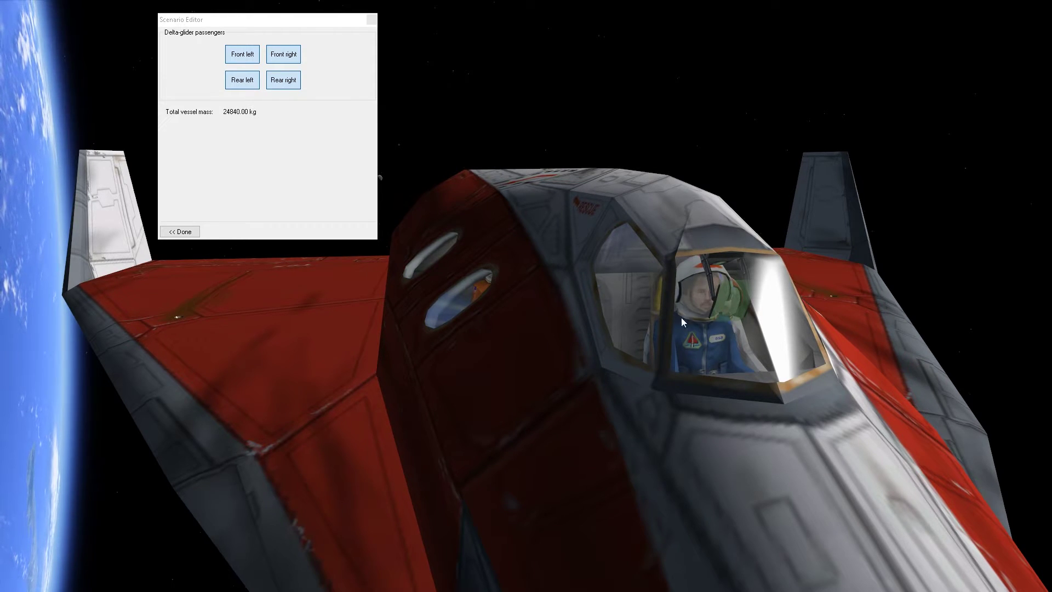
pyautogui.moveTo(763, 295); pyautogui.dragTo(761, 261)
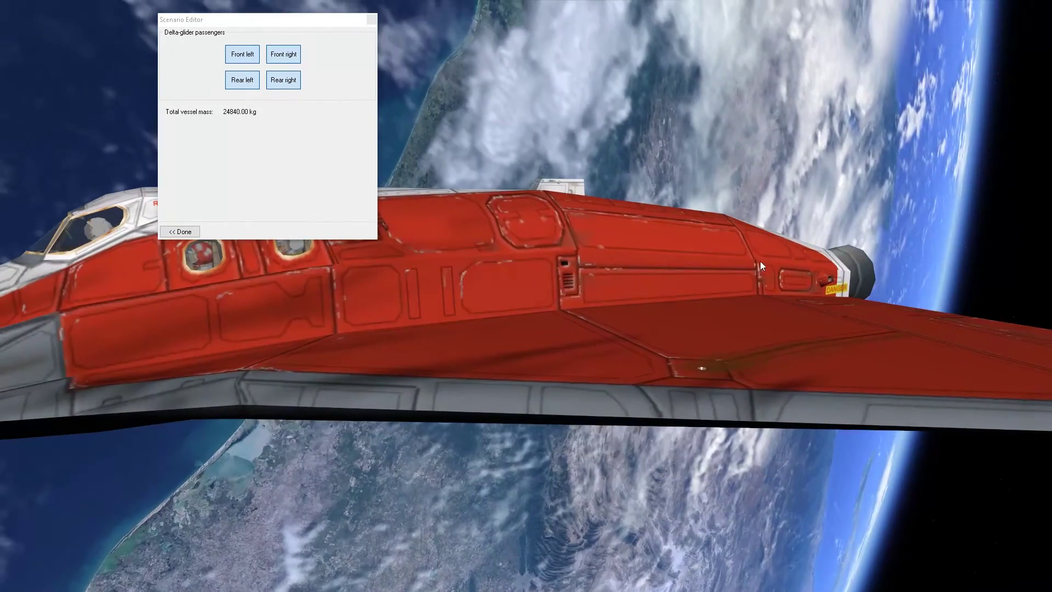
# Open Tex's damage settings and set the left and right wing airframe condition to 0 %.
pyautogui.click(180, 232)
pyautogui.click(338, 185)
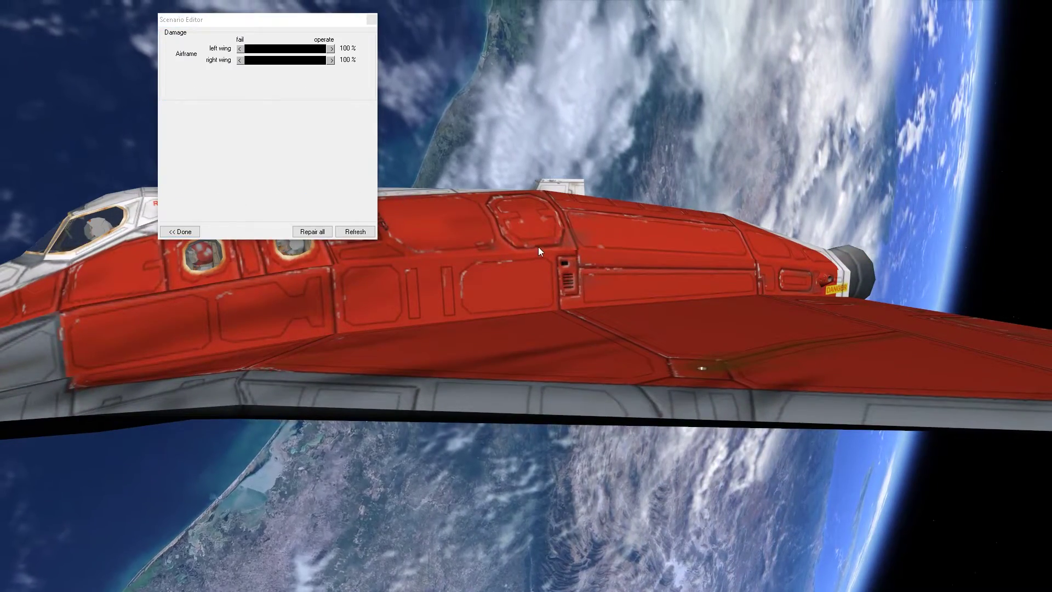
pyautogui.scroll(-5, 548, 244)
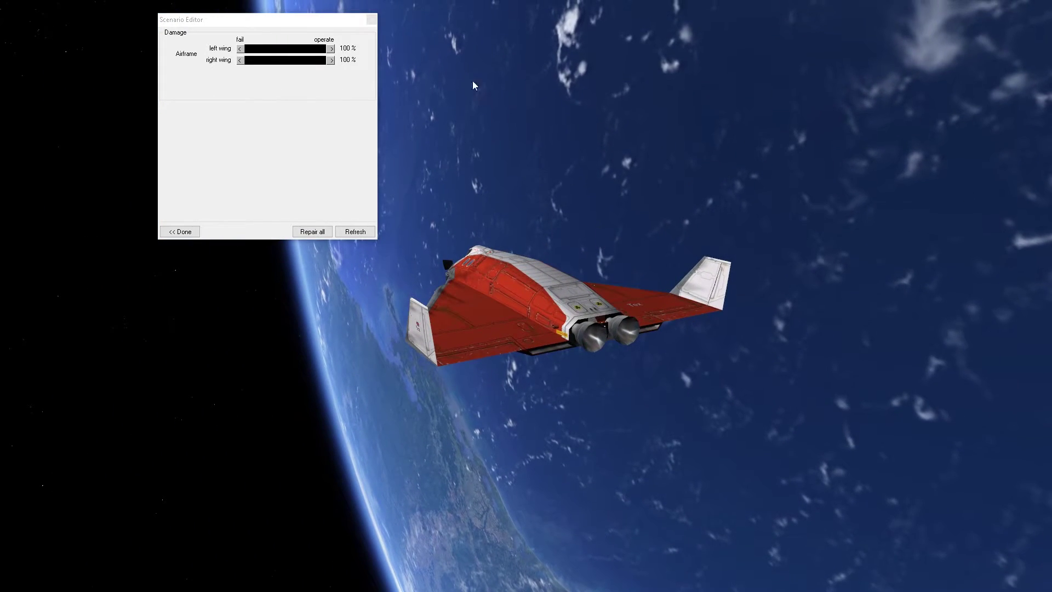
pyautogui.click(284, 114)
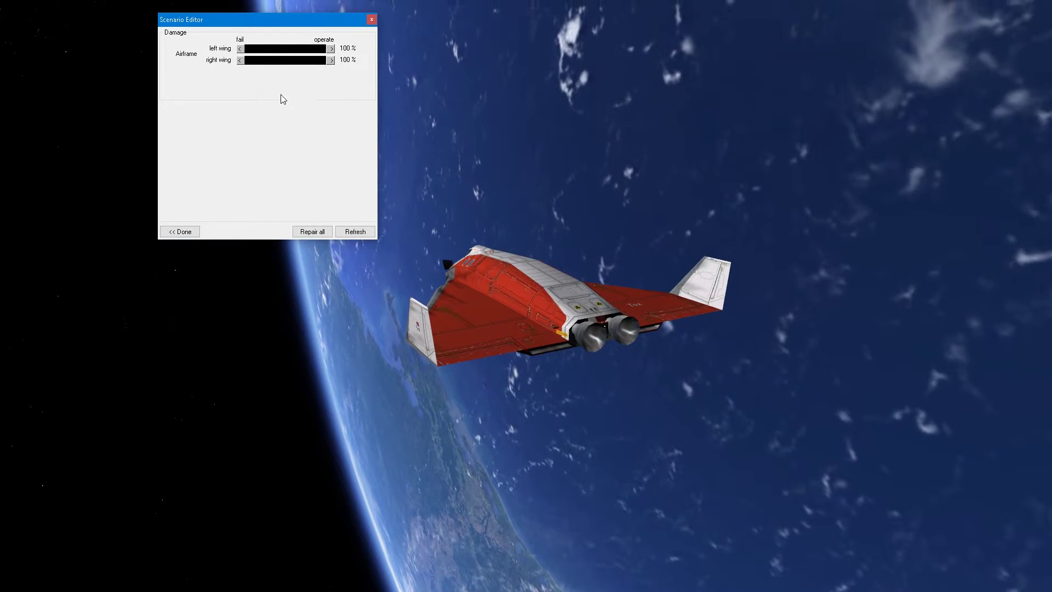
pyautogui.click(285, 49)
pyautogui.click(276, 61)
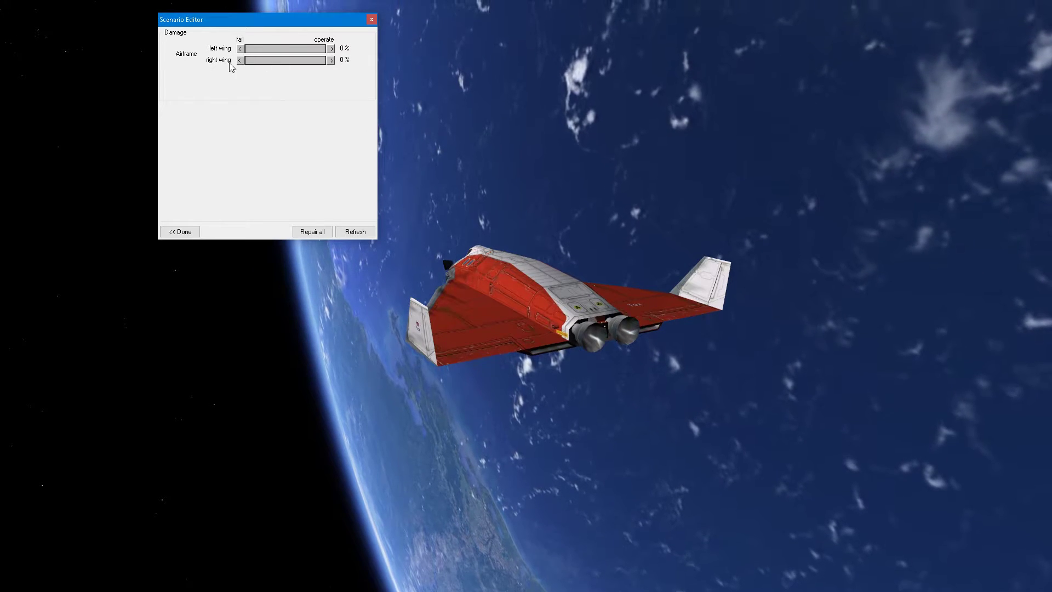
pyautogui.moveTo(546, 331); pyautogui.dragTo(633, 354)
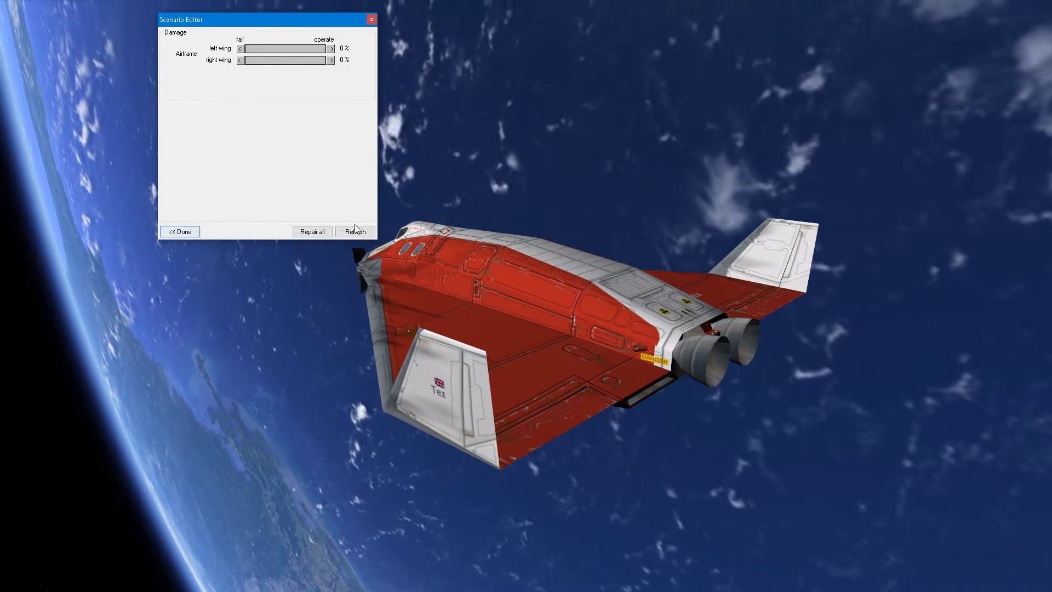
# Repair all of Tex's airframe damage and return to the list of vessels in the scenario.
pyautogui.moveTo(214, 242); pyautogui.dragTo(317, 237)
pyautogui.click(317, 235)
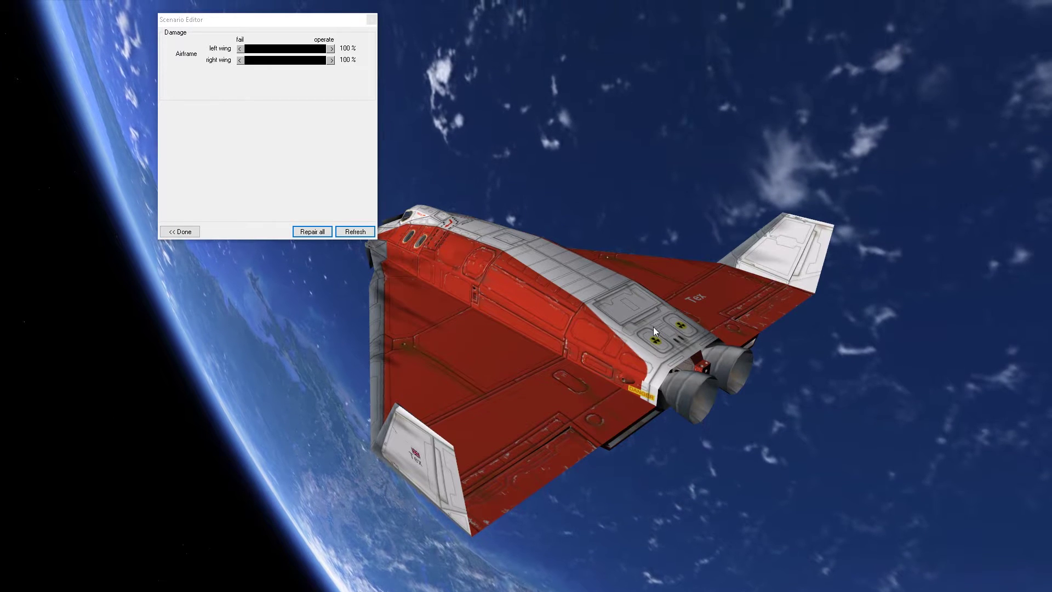
pyautogui.click(180, 232)
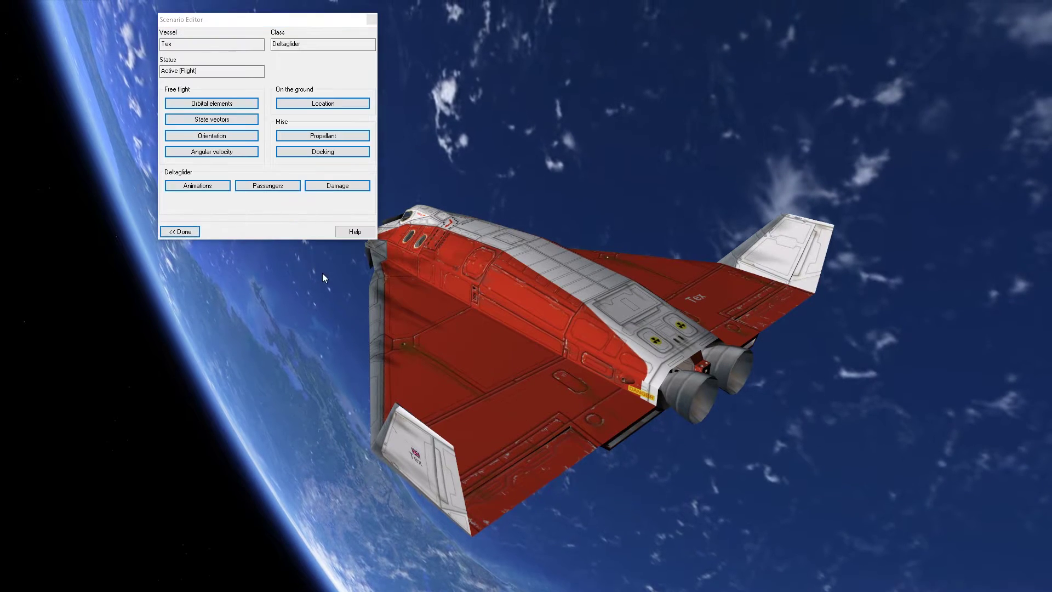
pyautogui.click(181, 231)
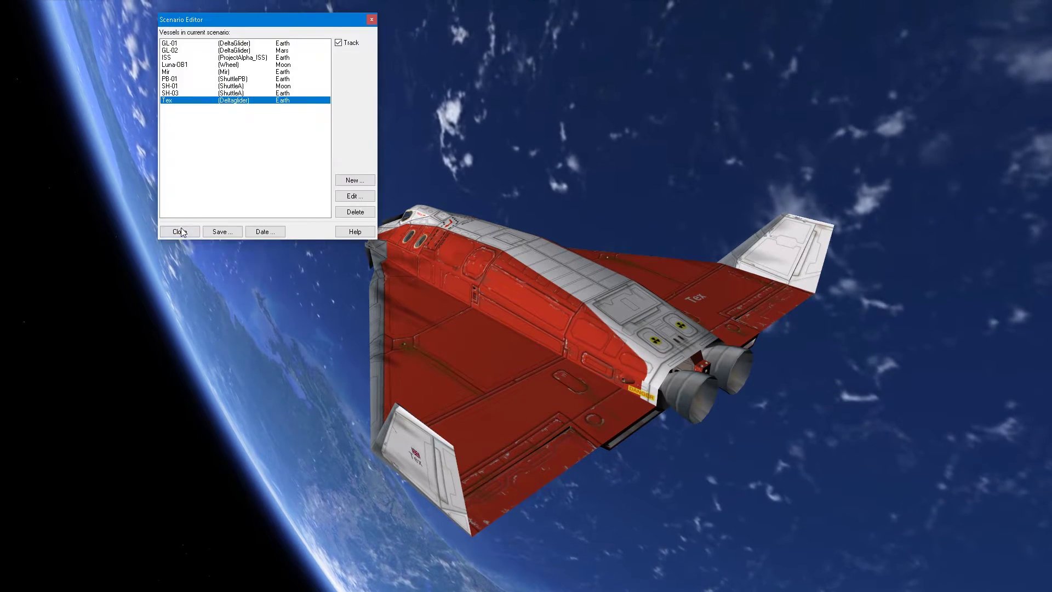
# Open the scenario's date settings and examine the calendar date and time, Modified Julian Date and vessel state propagation options.
pyautogui.moveTo(290, 24); pyautogui.dragTo(137, 50)
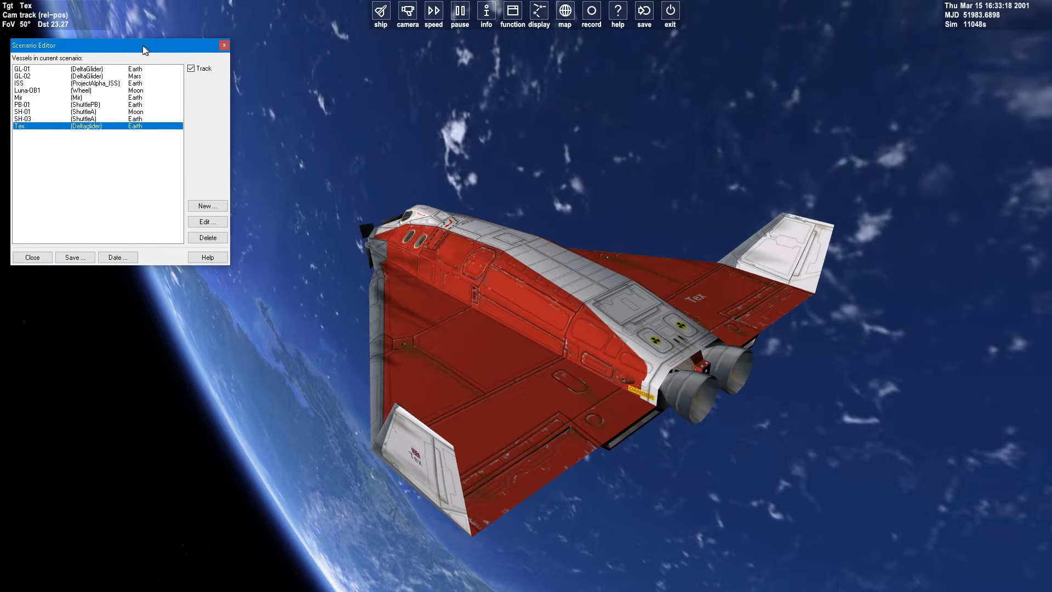
pyautogui.click(106, 324)
pyautogui.click(124, 259)
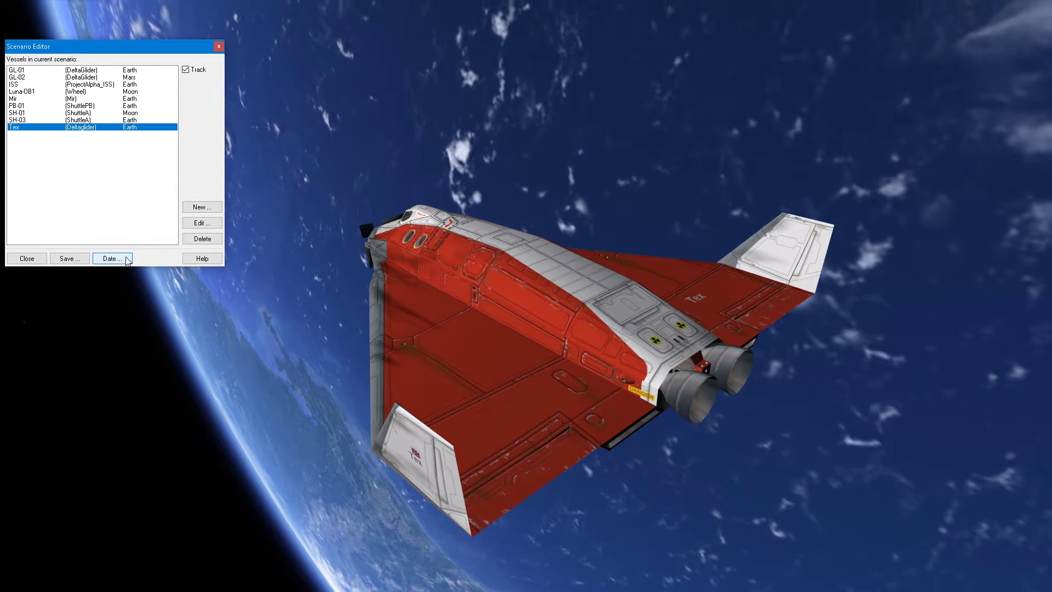
pyautogui.click(117, 258)
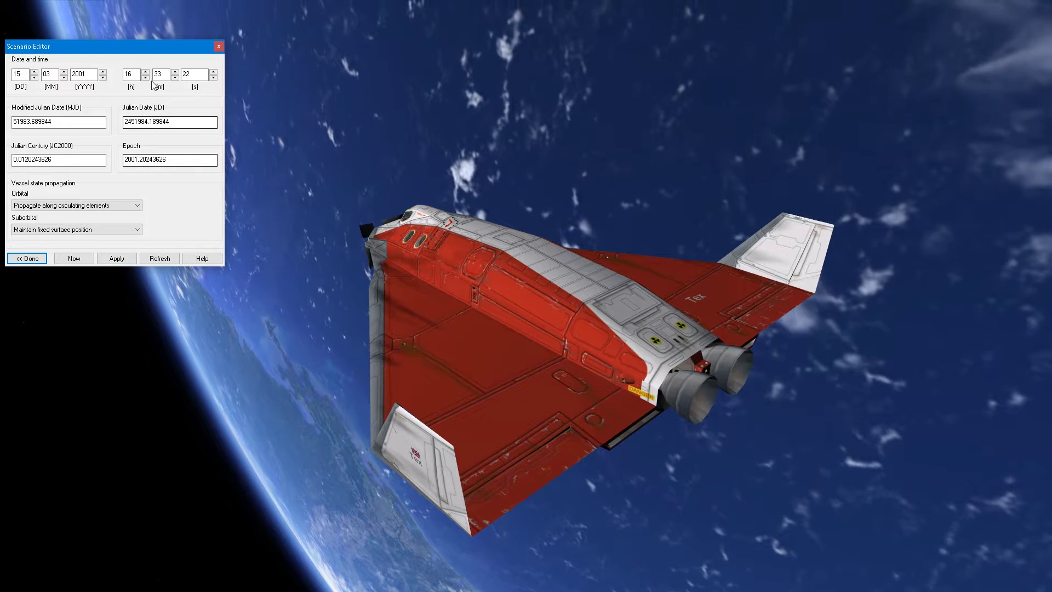
pyautogui.click(335, 242)
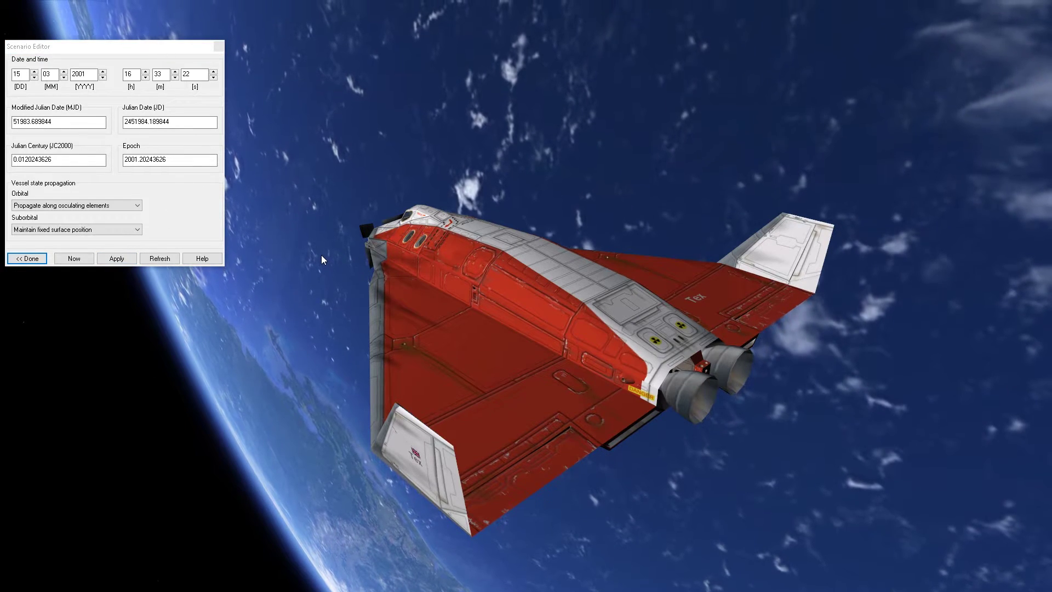
pyautogui.moveTo(679, 269)
pyautogui.mouseDown()
pyautogui.moveTo(620, 239)
pyautogui.moveTo(695, 282)
pyautogui.mouseUp()
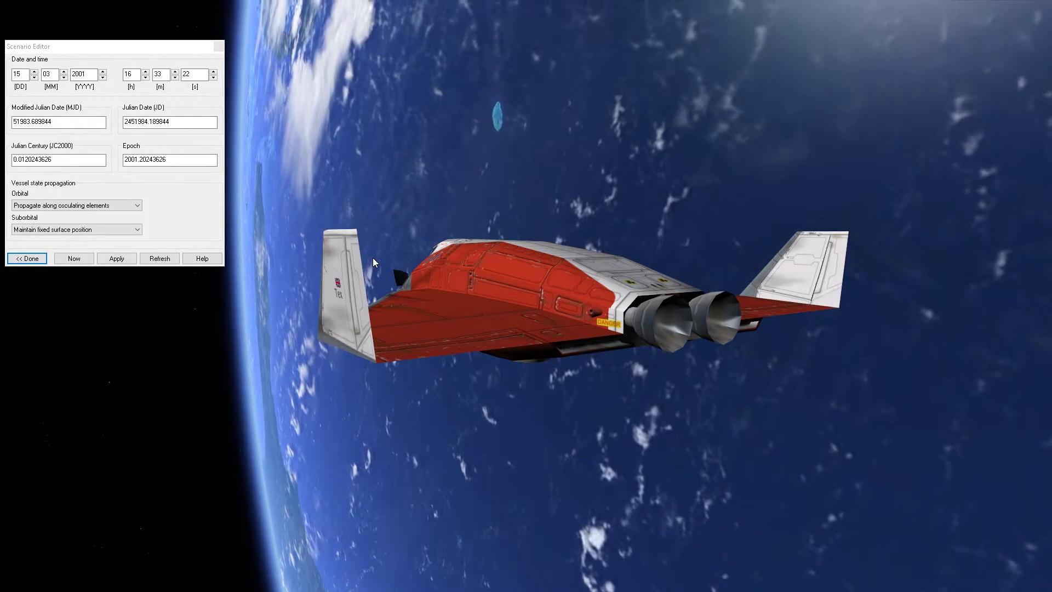
pyautogui.click(81, 90)
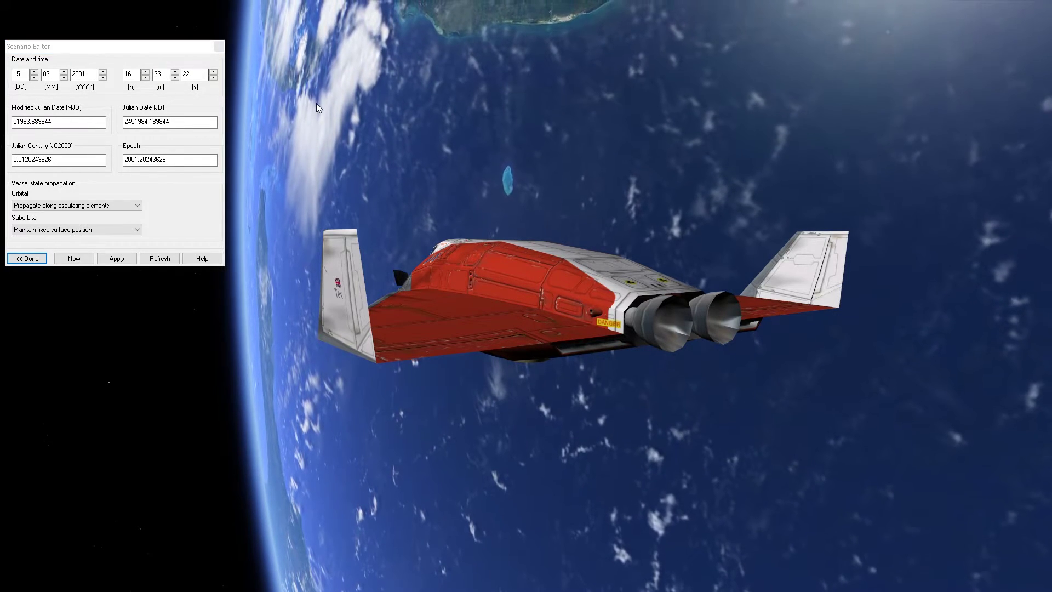
pyautogui.doubleClick(56, 122)
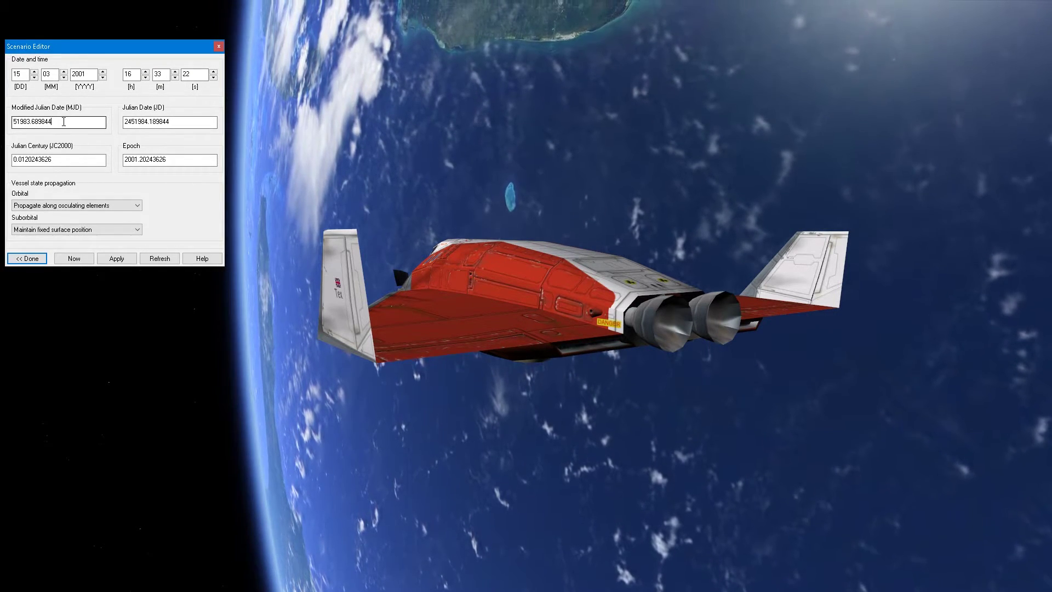
pyautogui.click(916, 5)
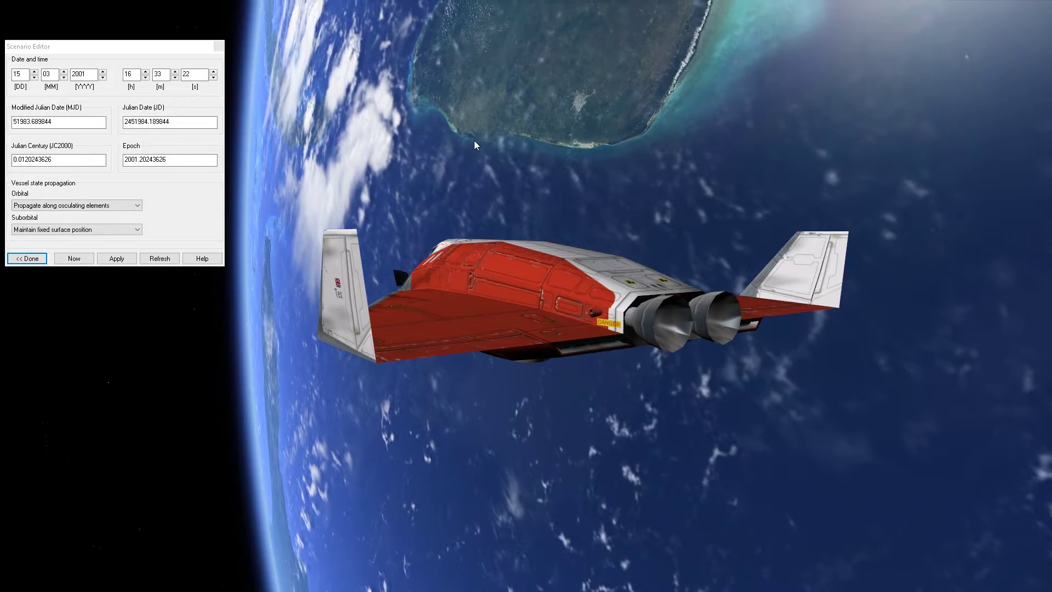
pyautogui.click(116, 125)
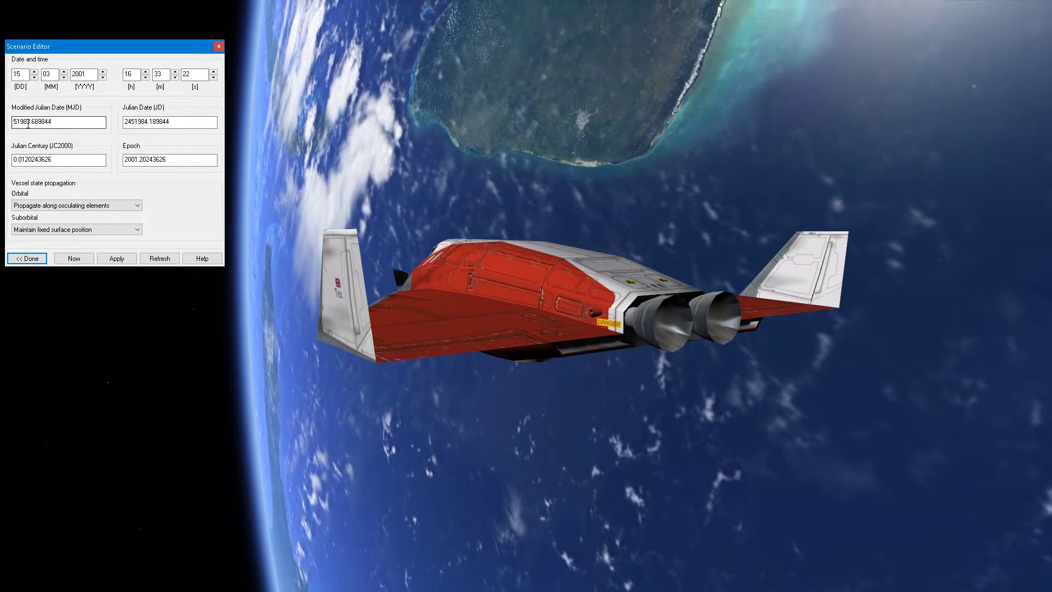
pyautogui.click(409, 49)
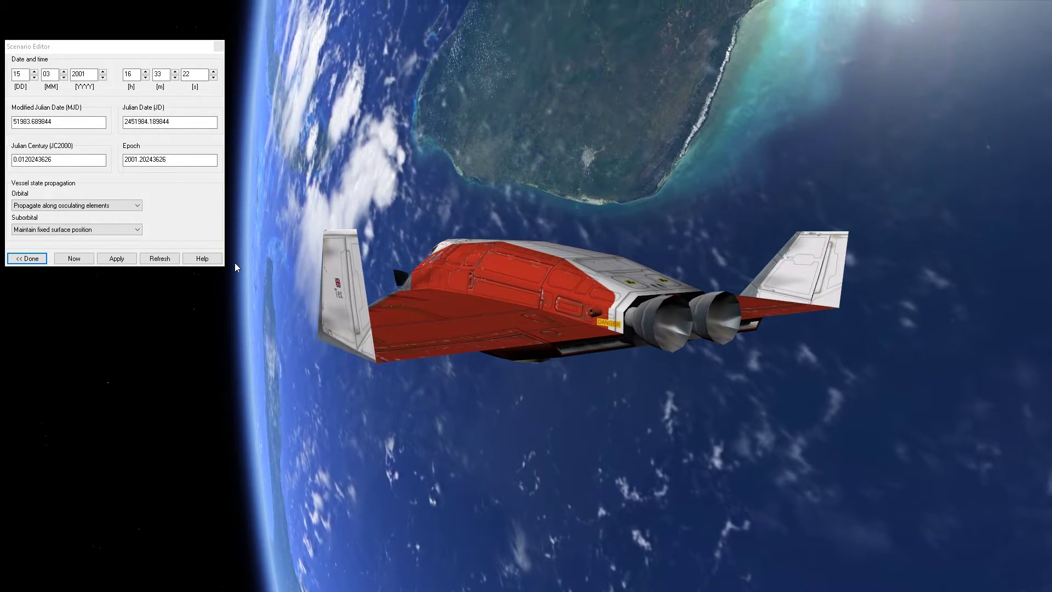
# Leave the date settings, close the Scenario Editor and exit the simulation to the Launchpad.
pyautogui.click(28, 258)
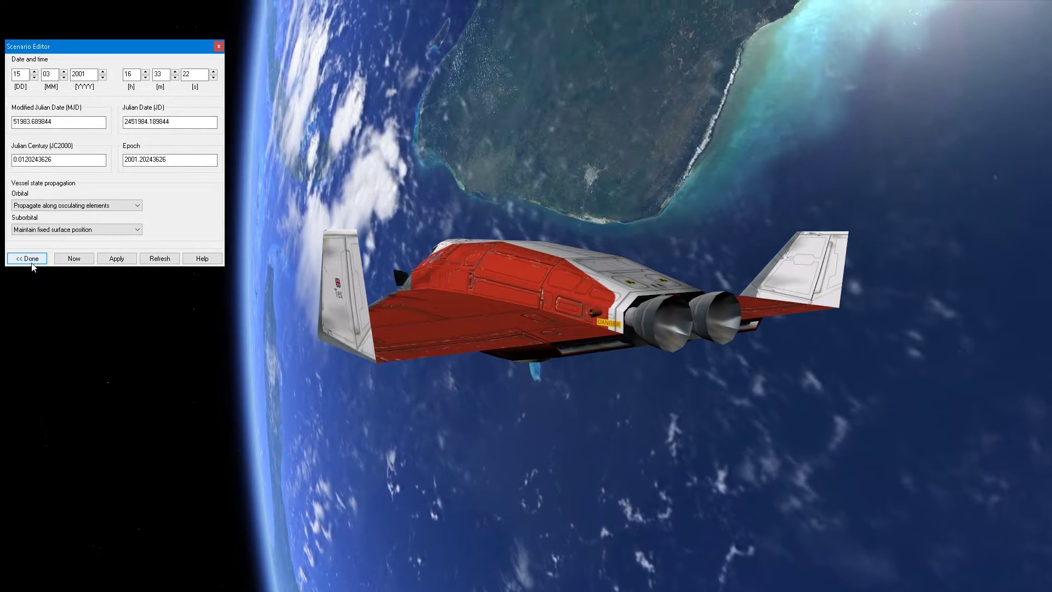
pyautogui.click(31, 258)
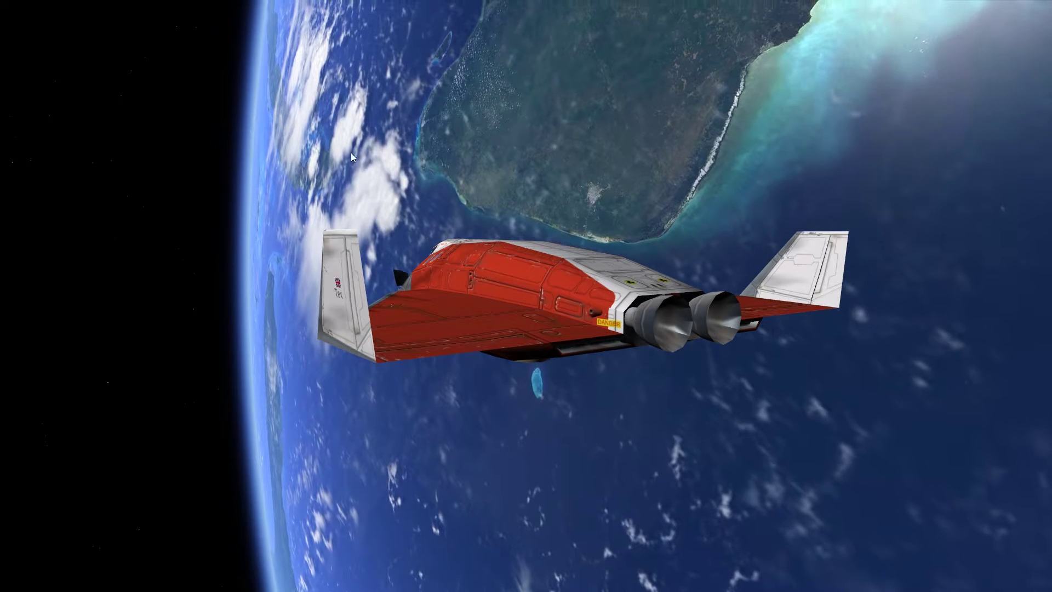
pyautogui.moveTo(605, 8)
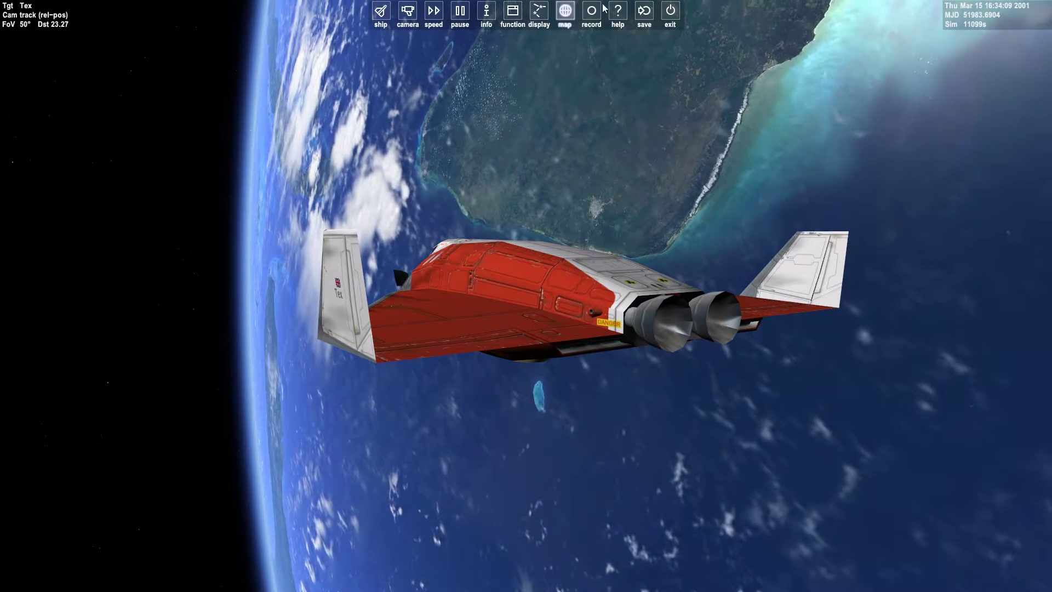
pyautogui.click(670, 11)
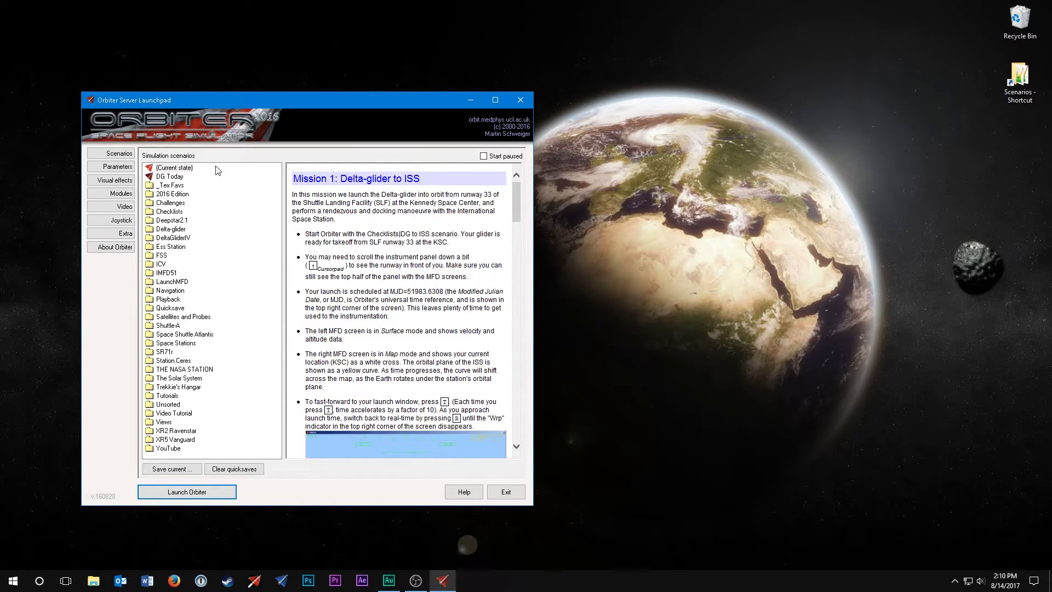
# Save the current exit state as a scenario named "test" with the description "test1", and exit the Launchpad.
pyautogui.click(181, 472)
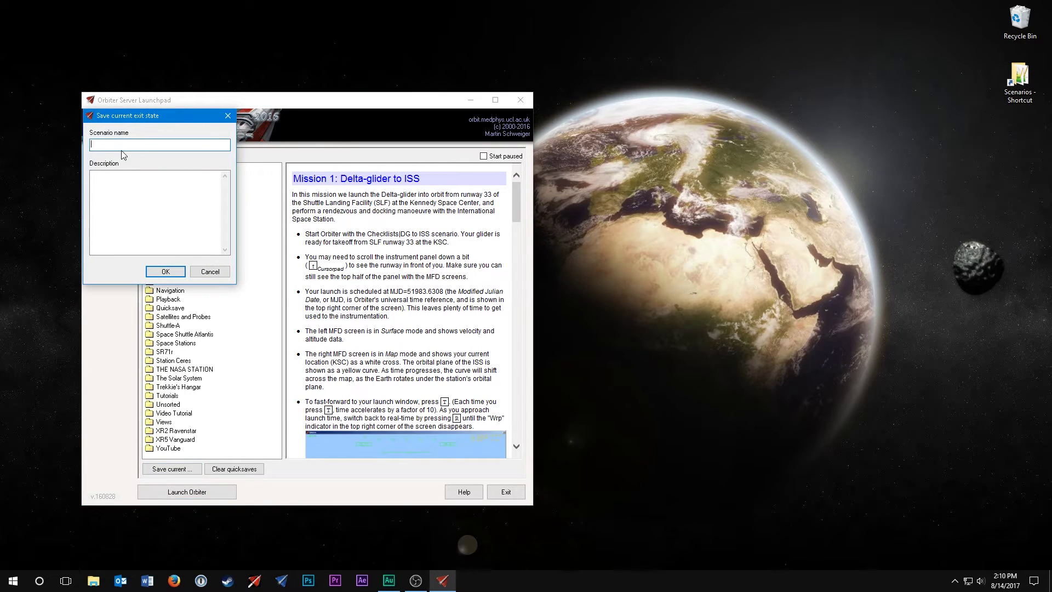
pyautogui.write('test')
pyautogui.click(159, 181)
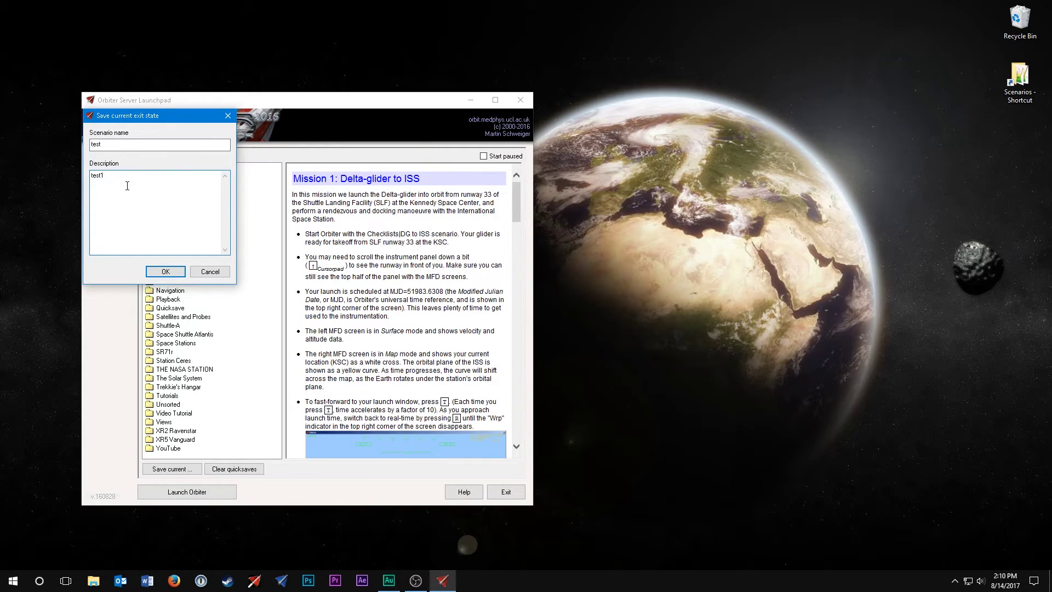
pyautogui.hotkey('ctrl', 'a')
pyautogui.click(130, 145)
pyautogui.hotkey('ctrl', 'a')
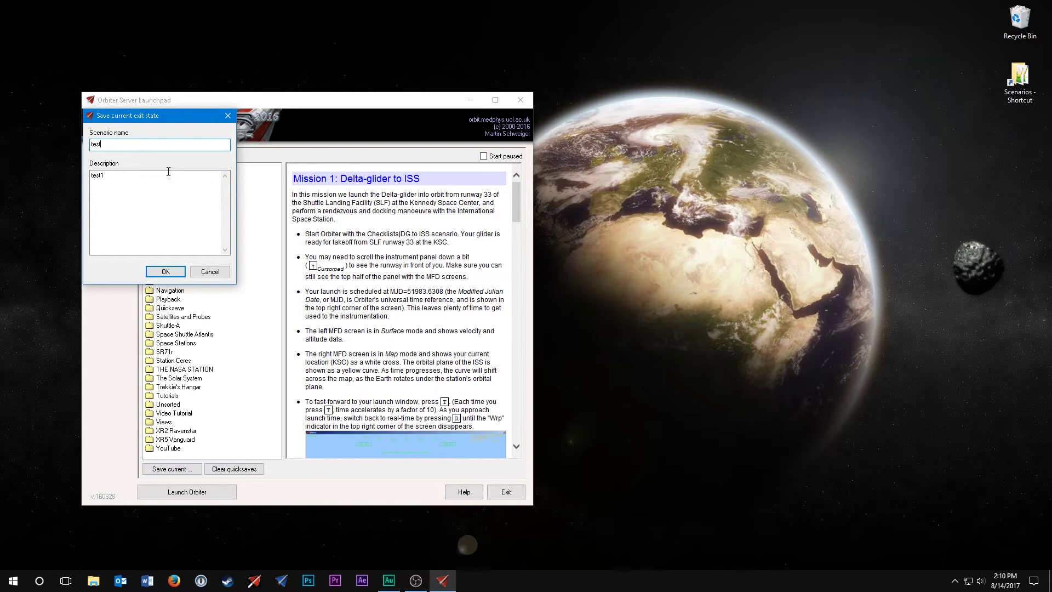
pyautogui.click(165, 271)
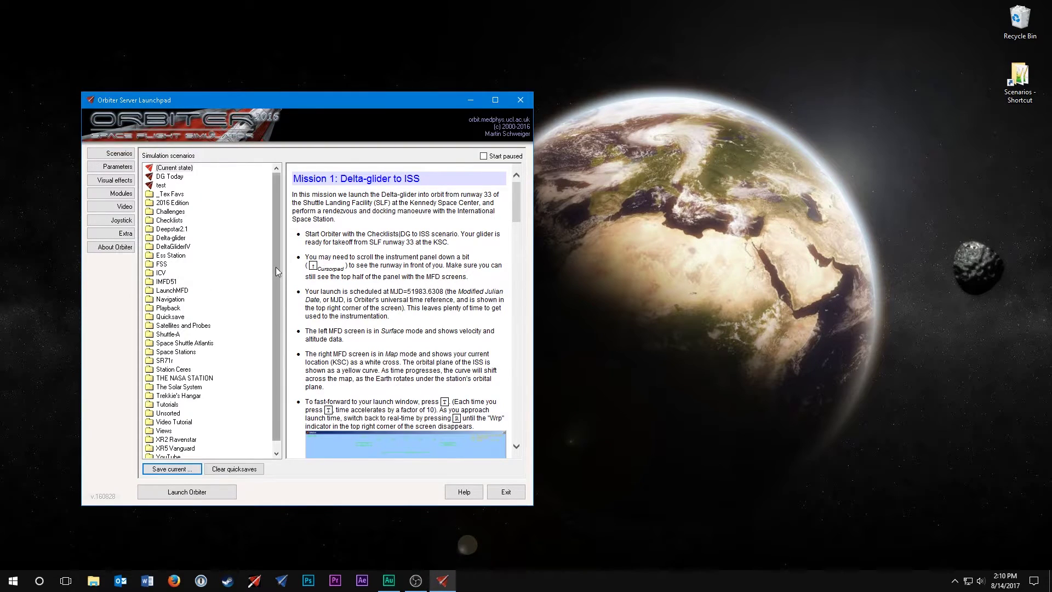
pyautogui.click(506, 492)
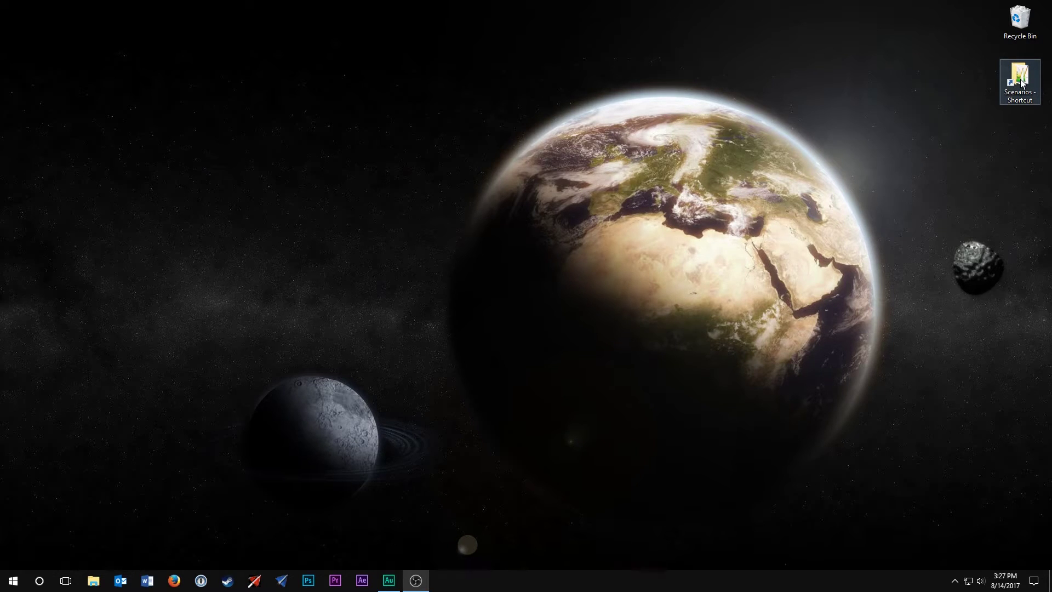
# Open the Scenarios folder from its desktop shortcut, and go through the Games folder into the Orbiter2016 folder.
pyautogui.doubleClick(1020, 80)
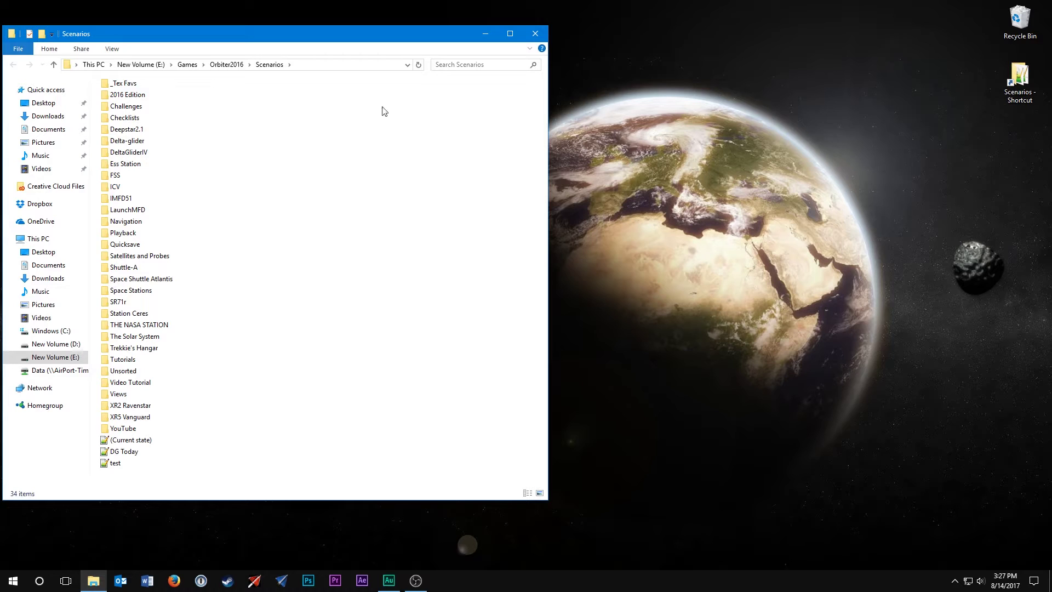
pyautogui.click(192, 66)
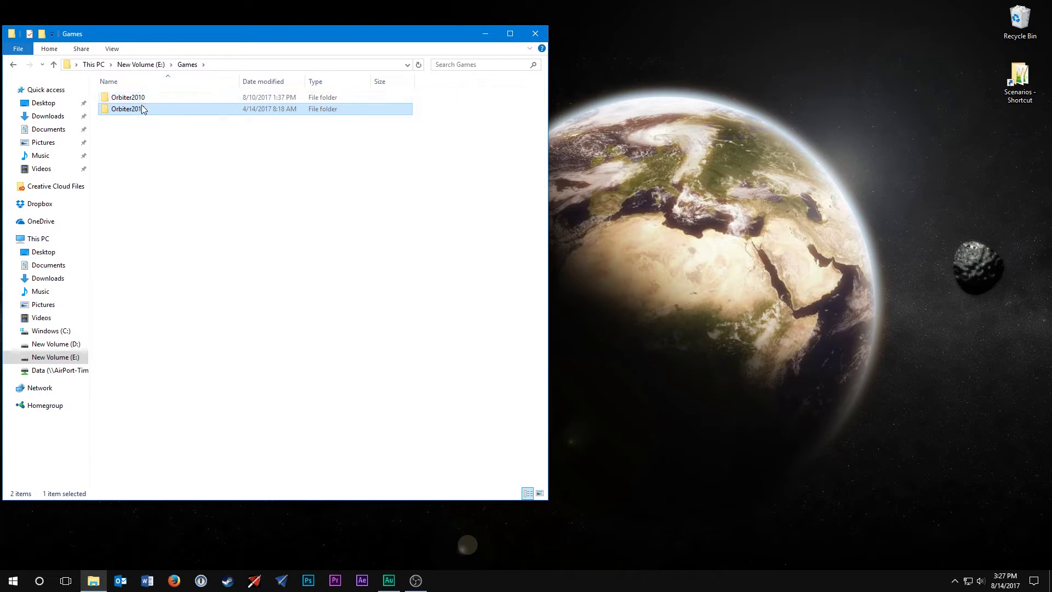
pyautogui.moveTo(132, 110)
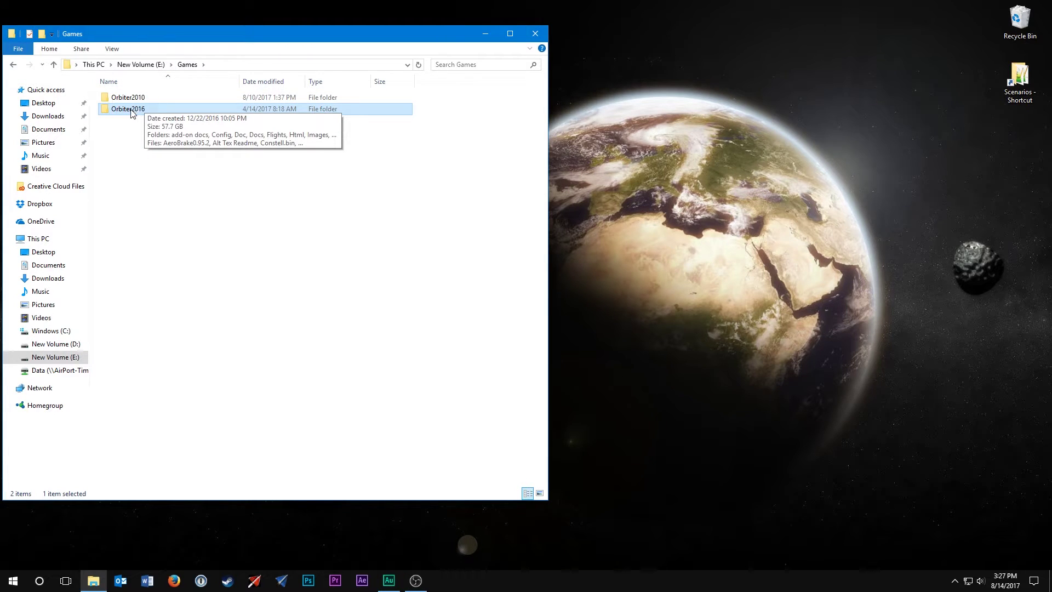
pyautogui.doubleClick(131, 112)
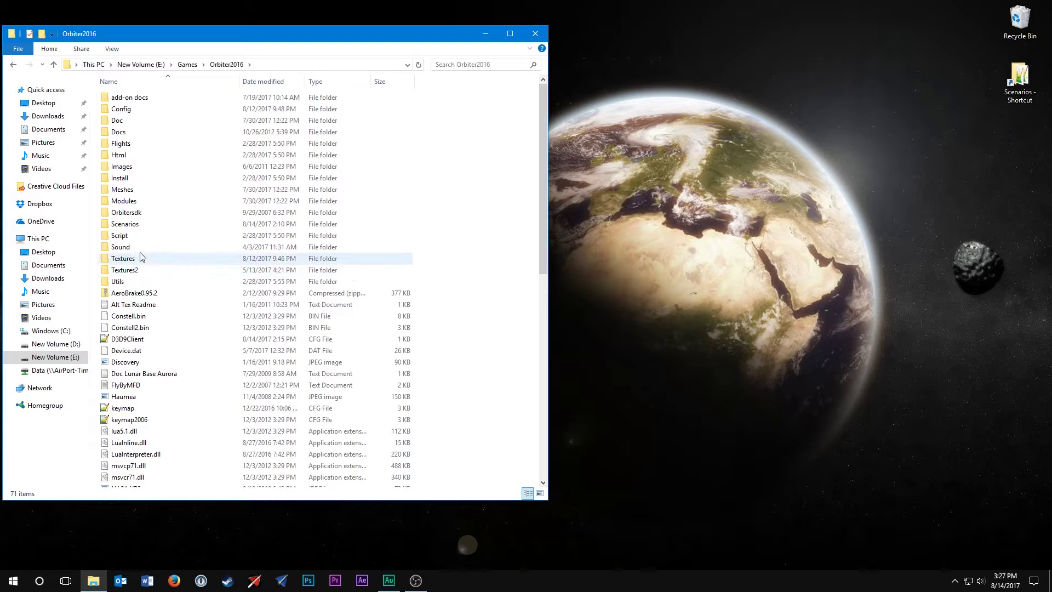
# Open the Scenarios folder inside Orbiter2016 and open the "test" scenario file in Notepad++.
pyautogui.moveTo(126, 224); pyautogui.dragTo(702, 147)
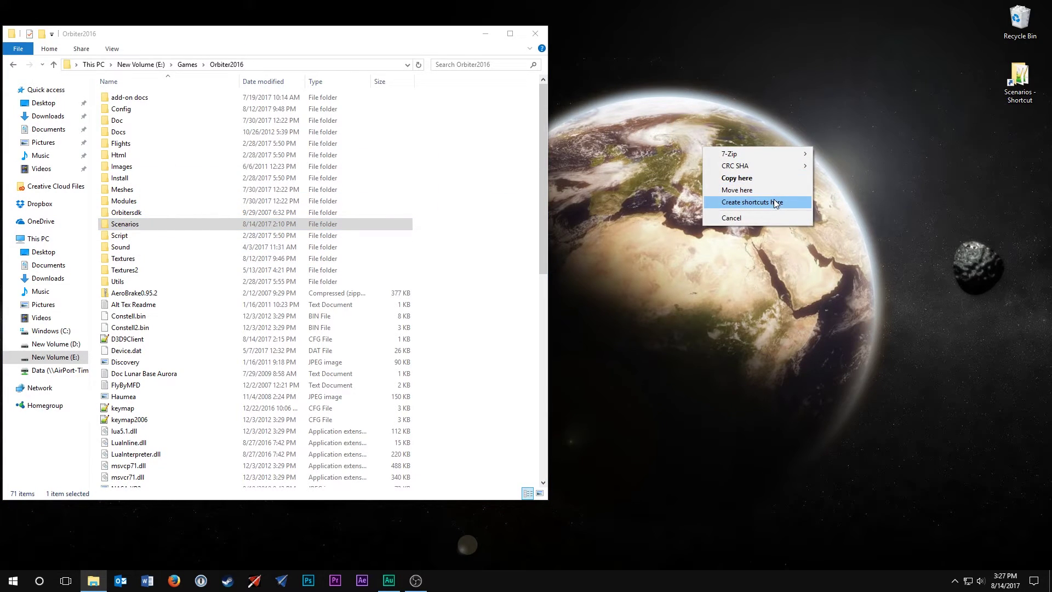
pyautogui.click(748, 219)
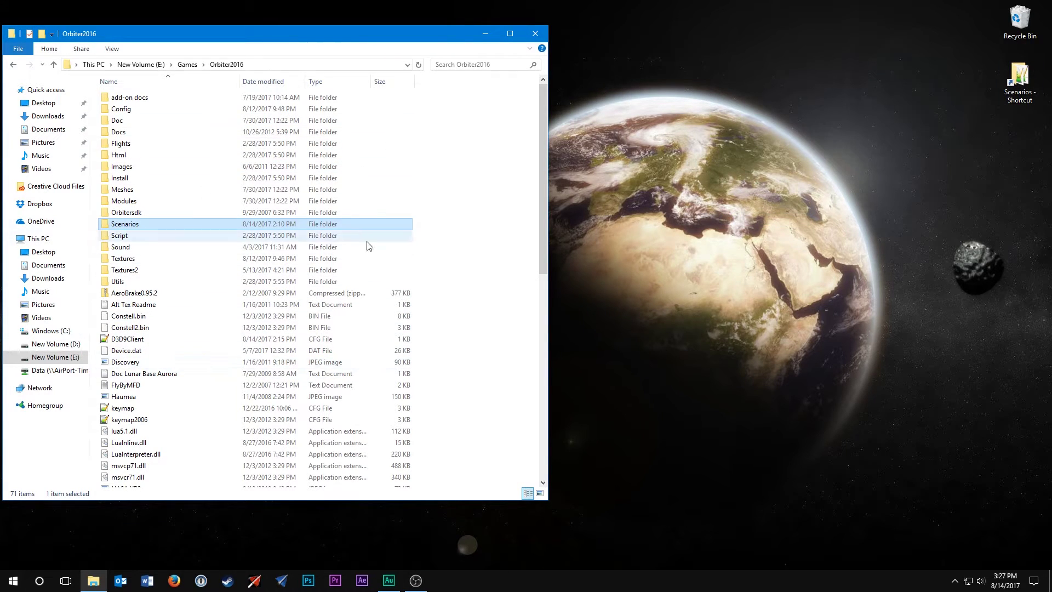
pyautogui.doubleClick(231, 223)
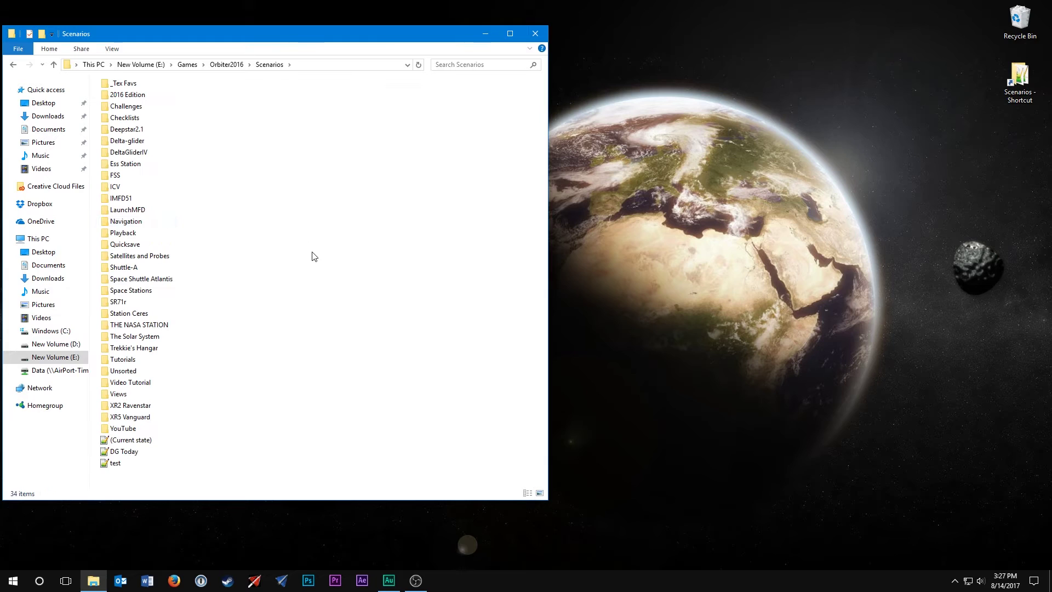
pyautogui.doubleClick(117, 463)
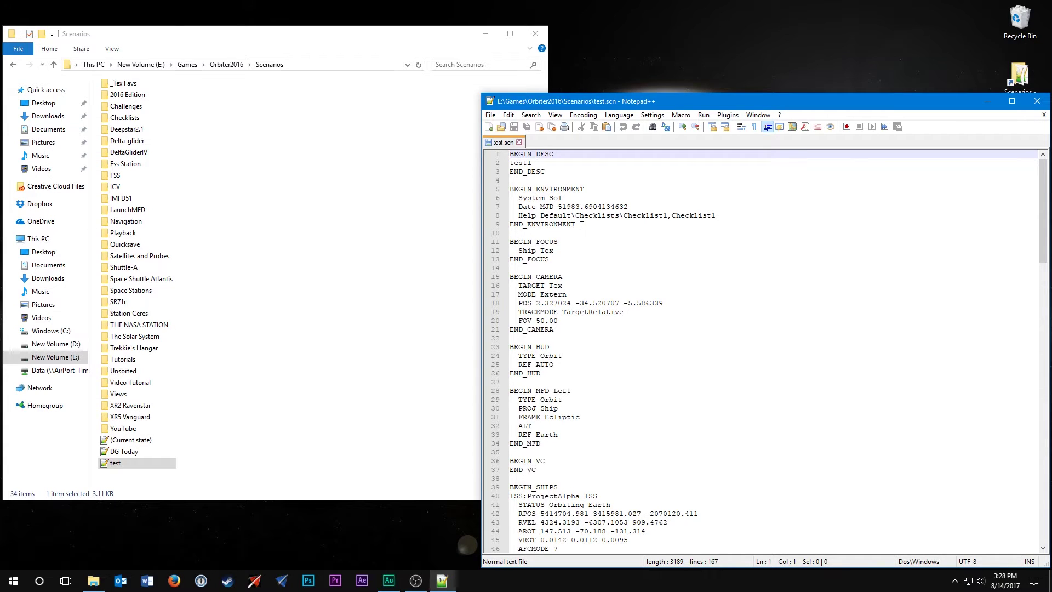
# Examine the System Sol line in the scenario's environment block.
pyautogui.moveTo(519, 198); pyautogui.dragTo(568, 198)
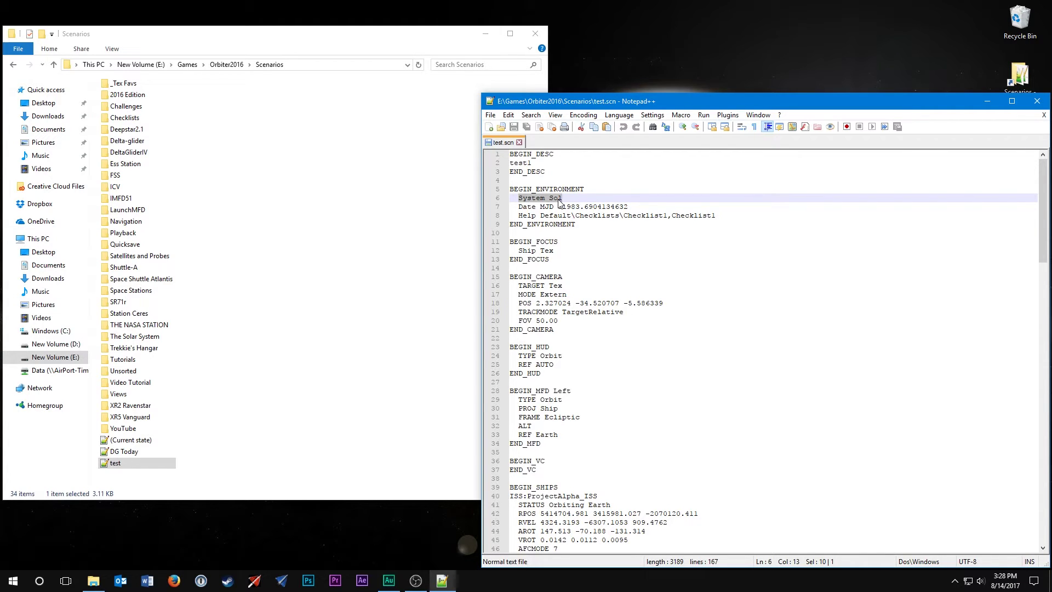
pyautogui.press('Right')
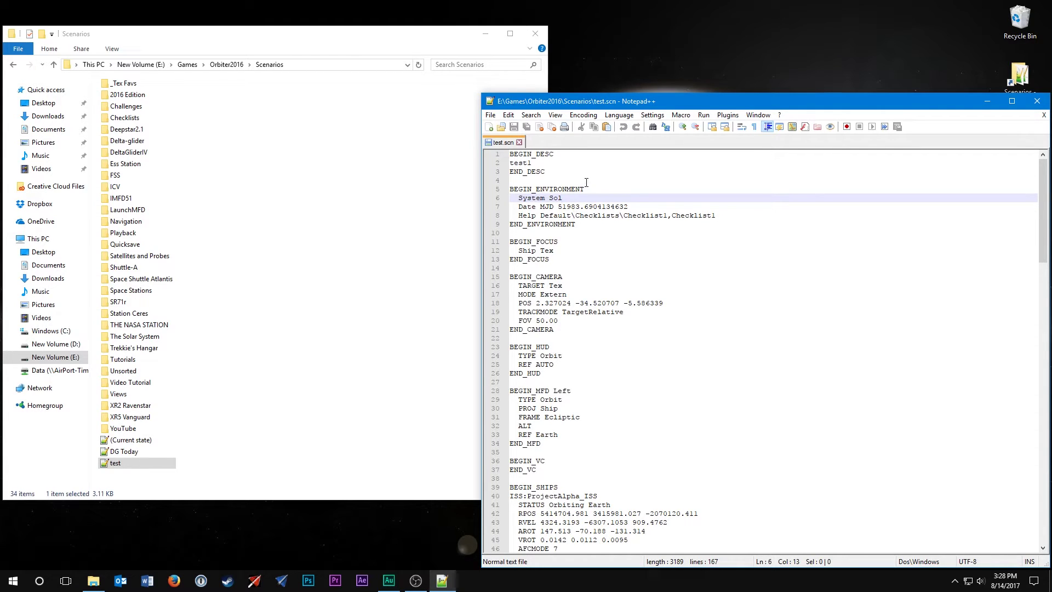
pyautogui.moveTo(551, 198); pyautogui.dragTo(563, 198)
pyautogui.click(567, 197)
pyautogui.moveTo(569, 198); pyautogui.dragTo(514, 198)
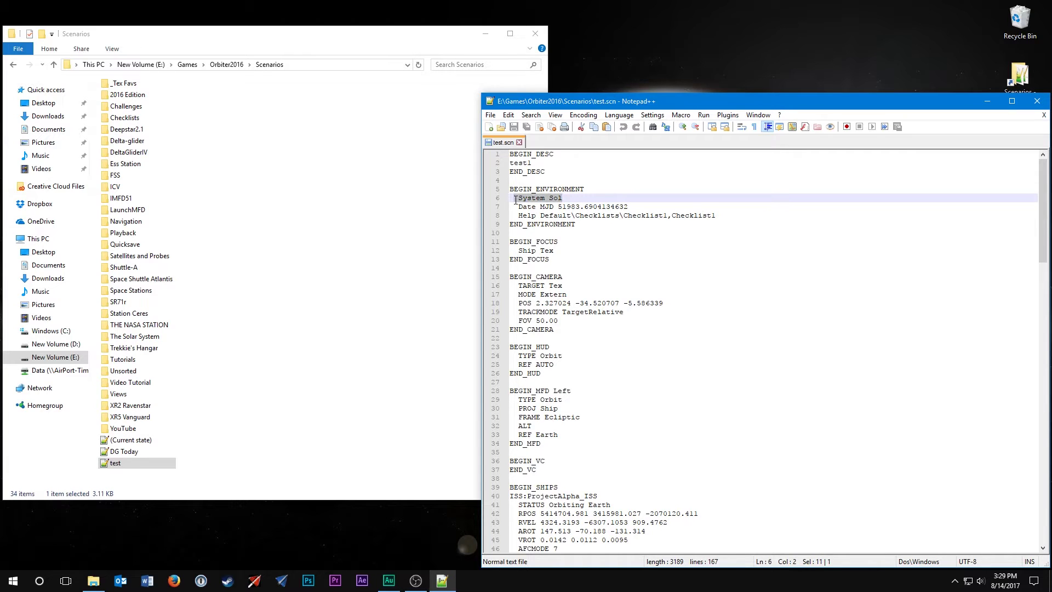
pyautogui.click(568, 198)
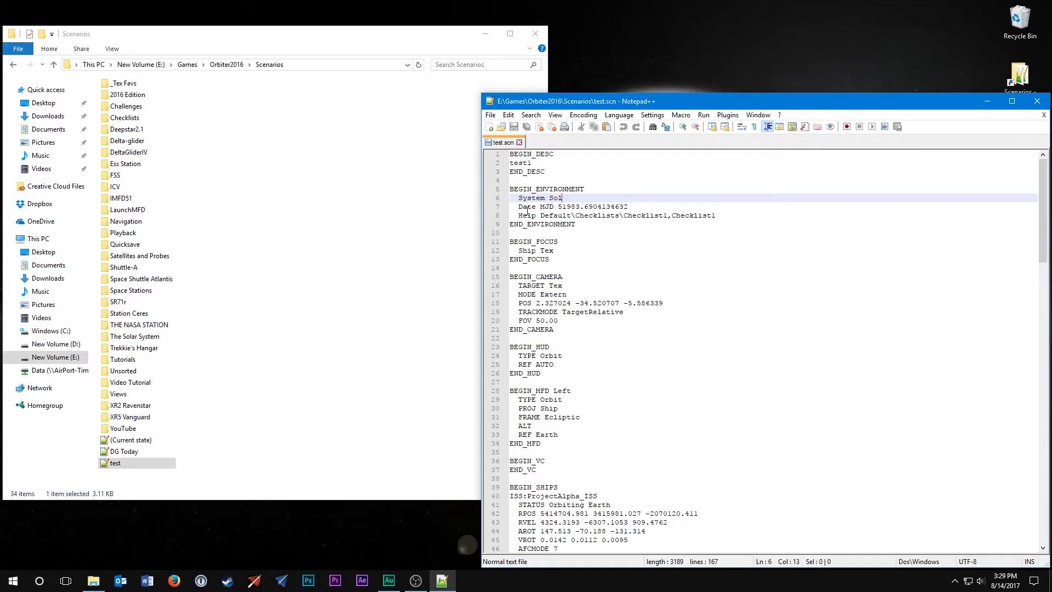
# Copy the Modified Julian Date value from the Date MJD line of the environment block.
pyautogui.moveTo(521, 208); pyautogui.dragTo(559, 208)
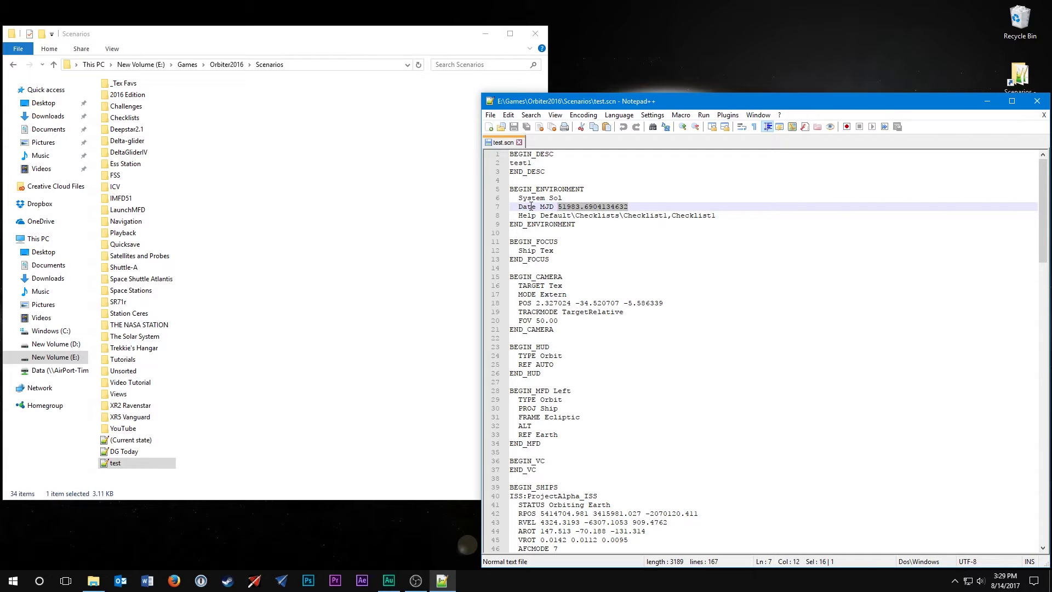
pyautogui.rightClick(575, 210)
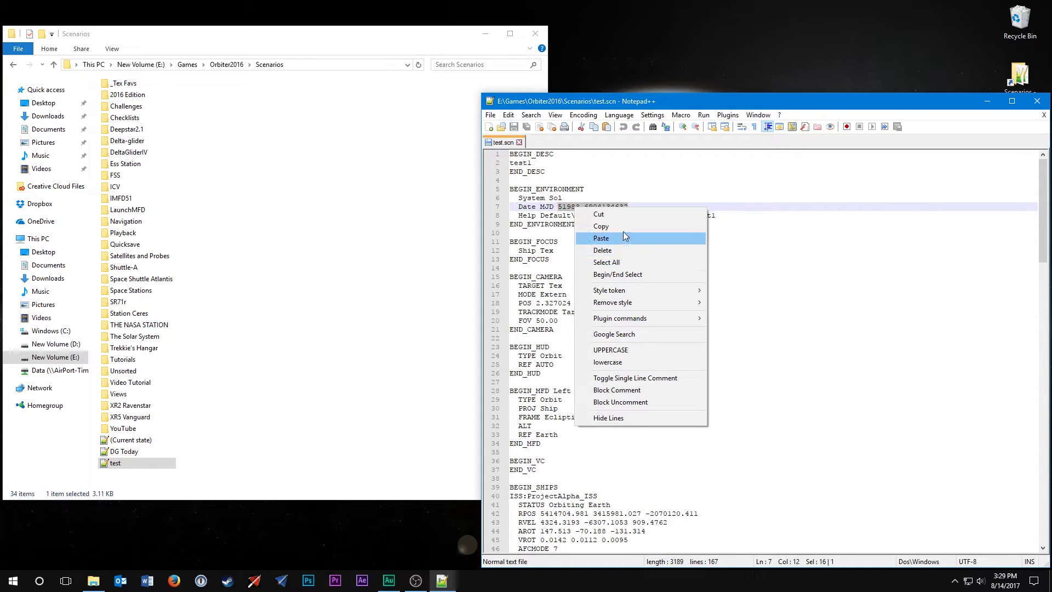
pyautogui.click(614, 226)
# Open the Date converter from Orbiter2016's Utils folder, minimize the folder window and place the converter beside the scenario text.
pyautogui.click(226, 64)
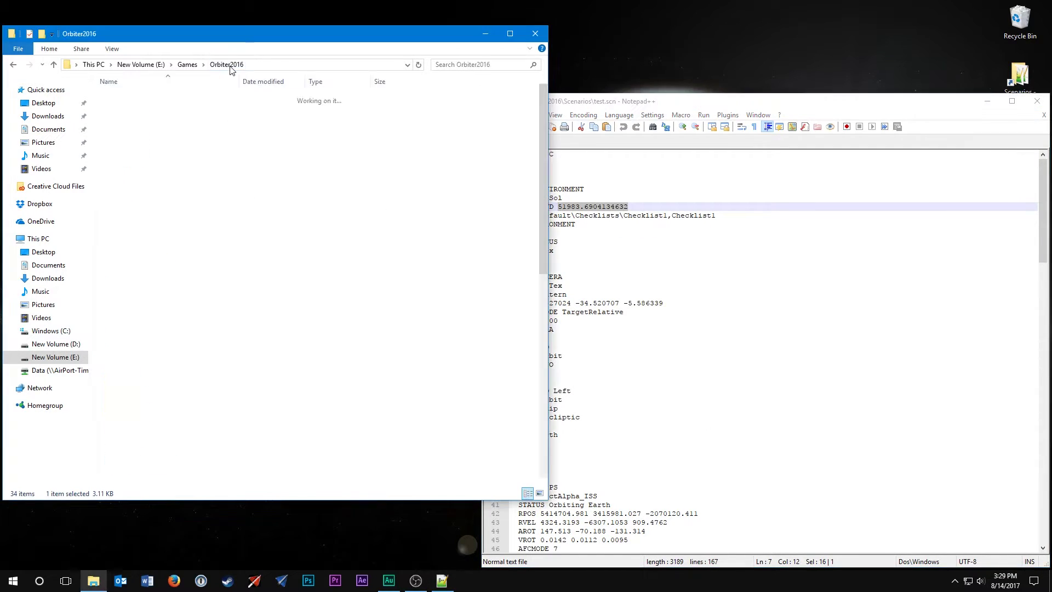
pyautogui.doubleClick(125, 287)
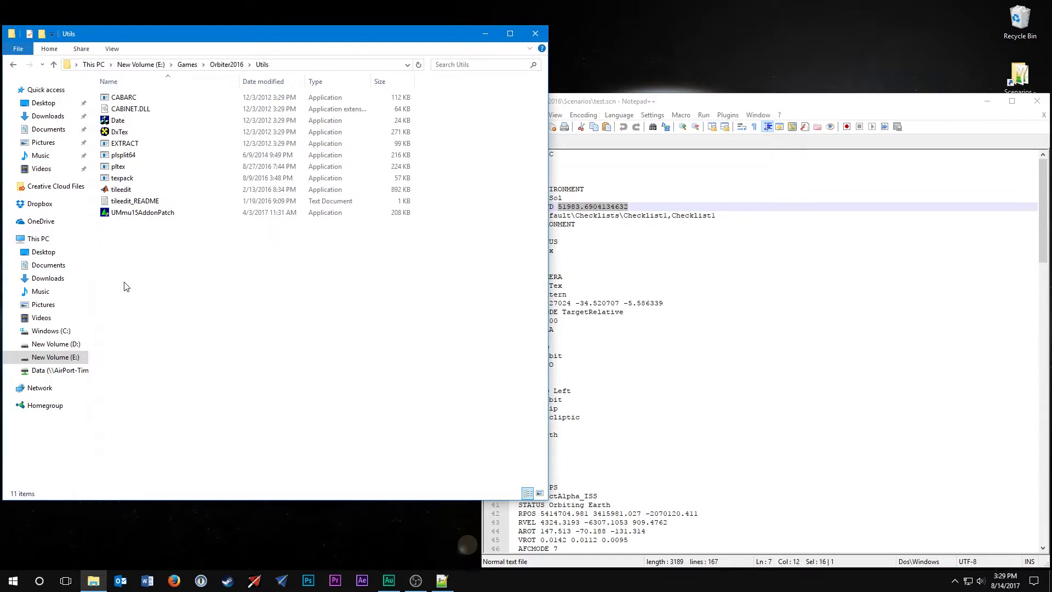
pyautogui.doubleClick(129, 123)
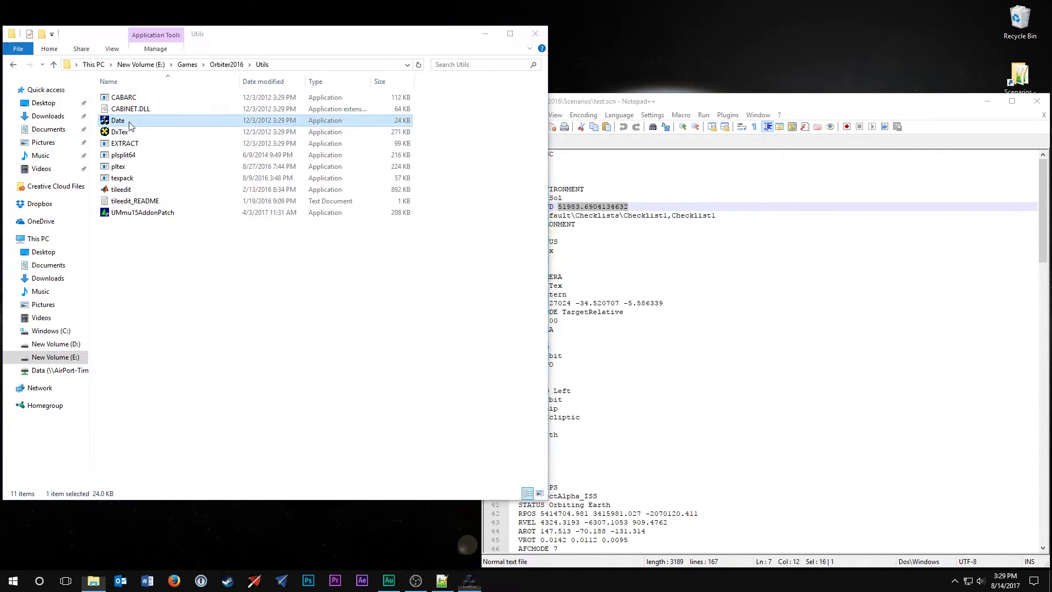
pyautogui.moveTo(530, 173); pyautogui.dragTo(425, 289)
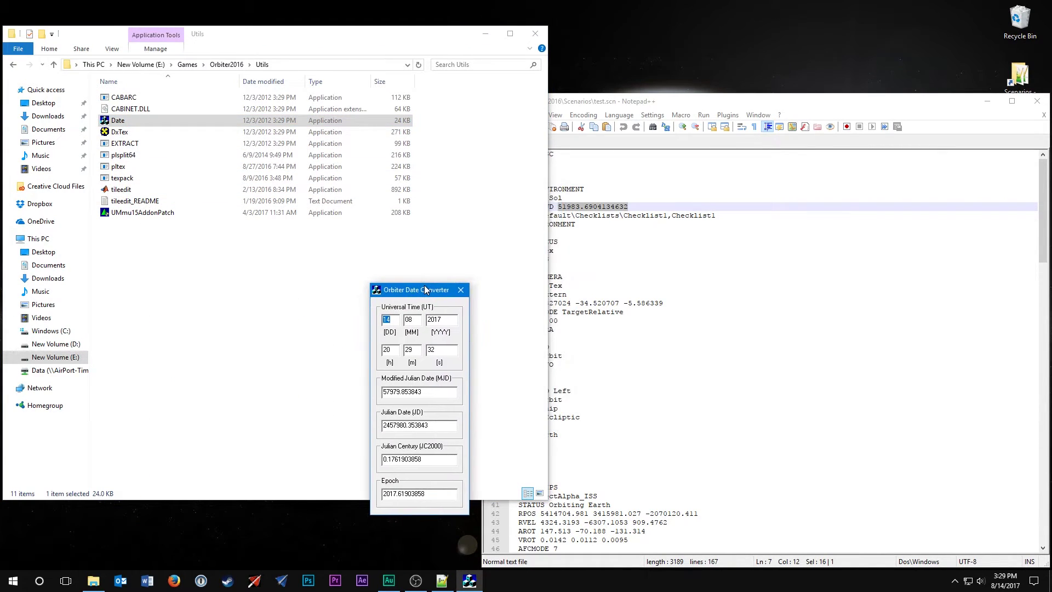
pyautogui.click(485, 35)
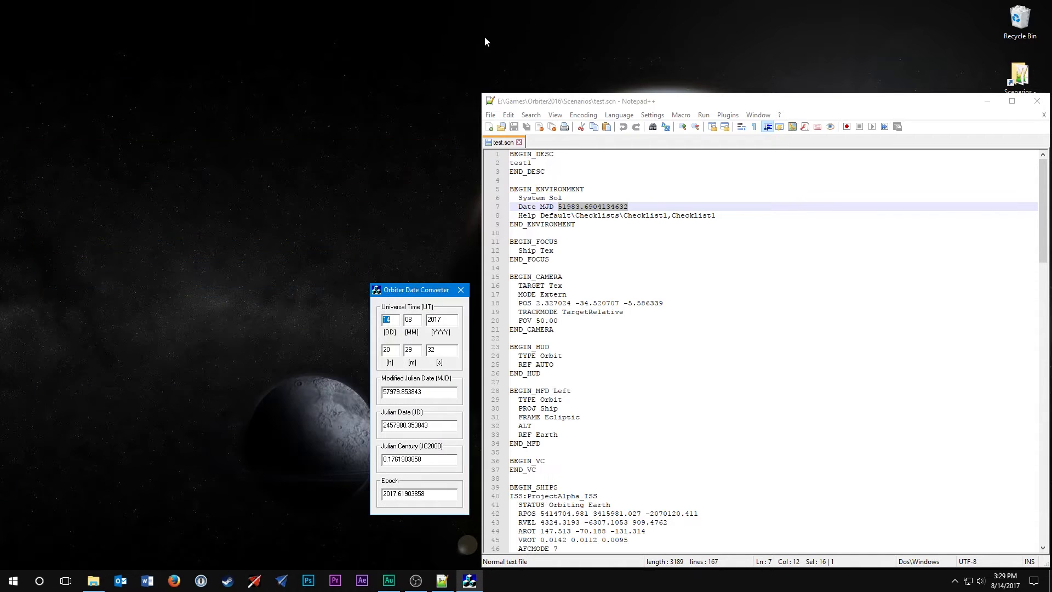
pyautogui.moveTo(431, 292); pyautogui.dragTo(432, 120)
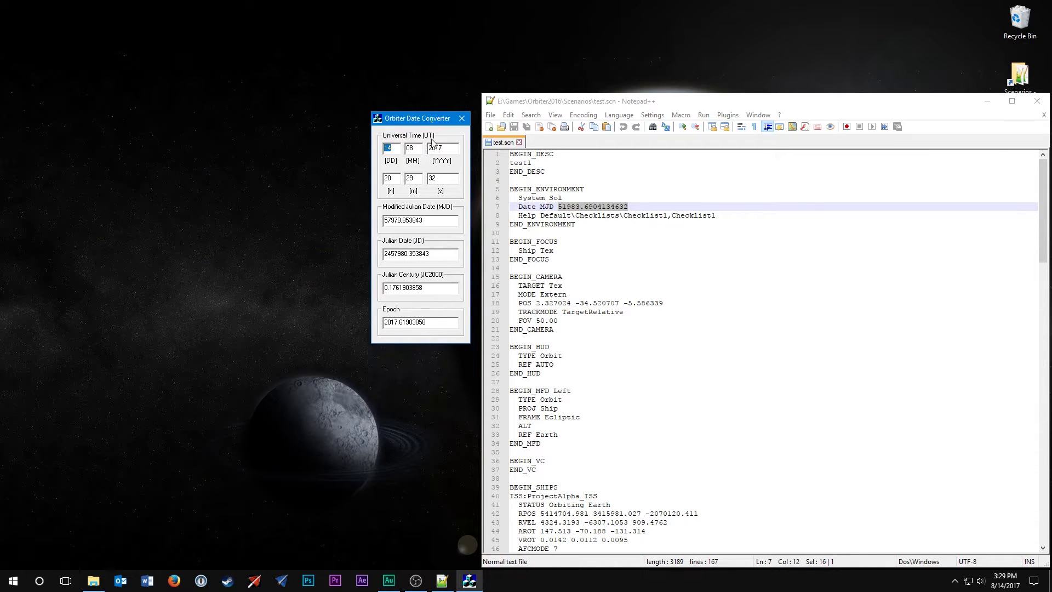
# Paste the copied value as the converter's Modified Julian Date, and set the Universal Time date to day 25, month 12, year 2020.
pyautogui.moveTo(422, 221); pyautogui.dragTo(384, 221)
pyautogui.hotkey('ctrl', 'v')
pyautogui.doubleClick(412, 147)
pyautogui.write('12')
pyautogui.doubleClick(390, 148)
pyautogui.write('25')
pyautogui.doubleClick(438, 148)
pyautogui.write('2020')
# Copy the converter's Modified Julian Date 59208.690405 over the date value in test.scn.
pyautogui.doubleClick(439, 223)
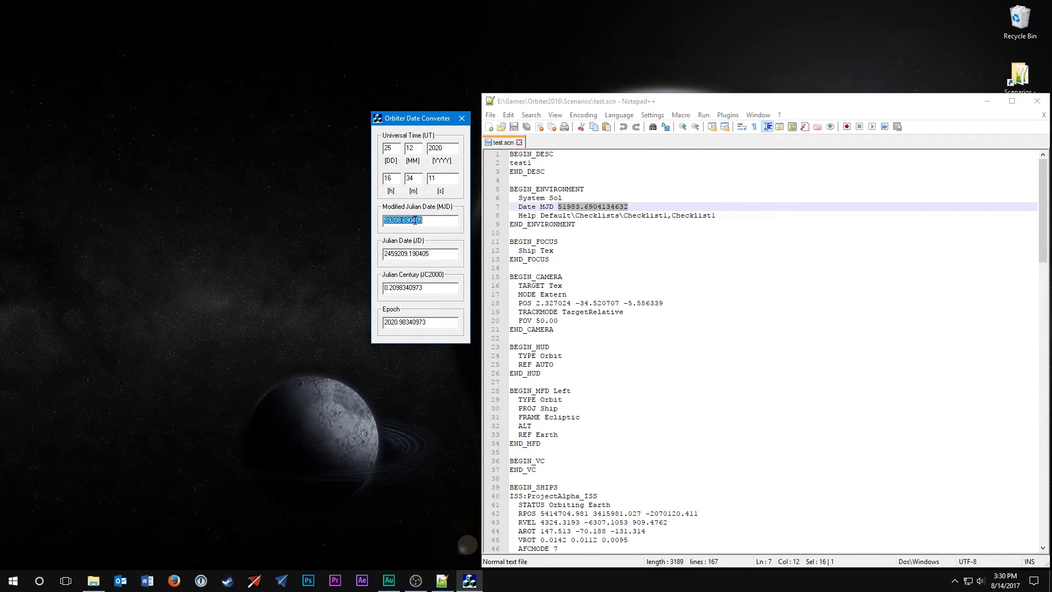
pyautogui.click(625, 106)
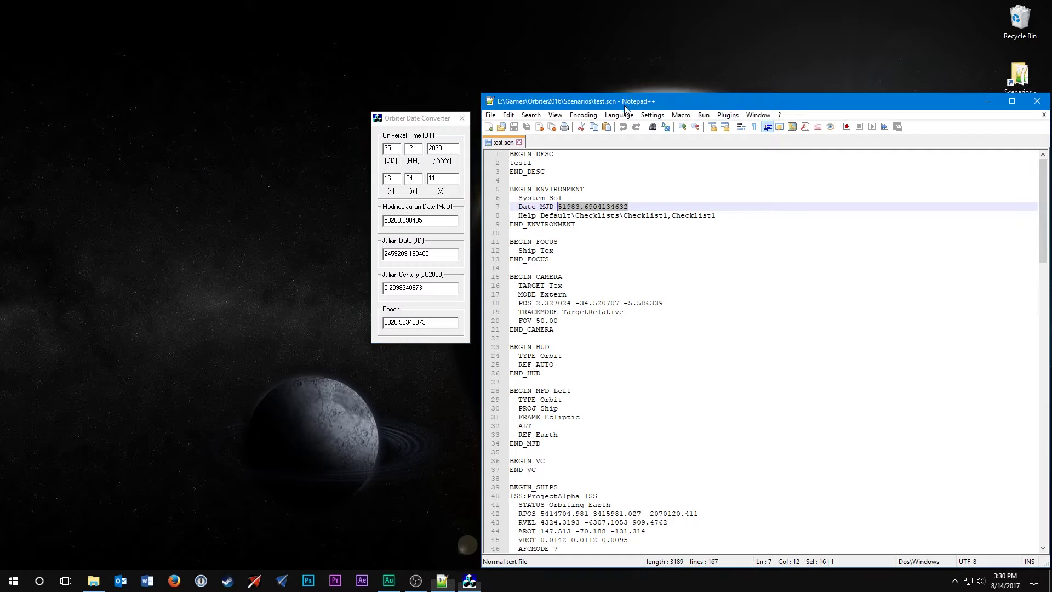
pyautogui.hotkey('ctrl', 'v')
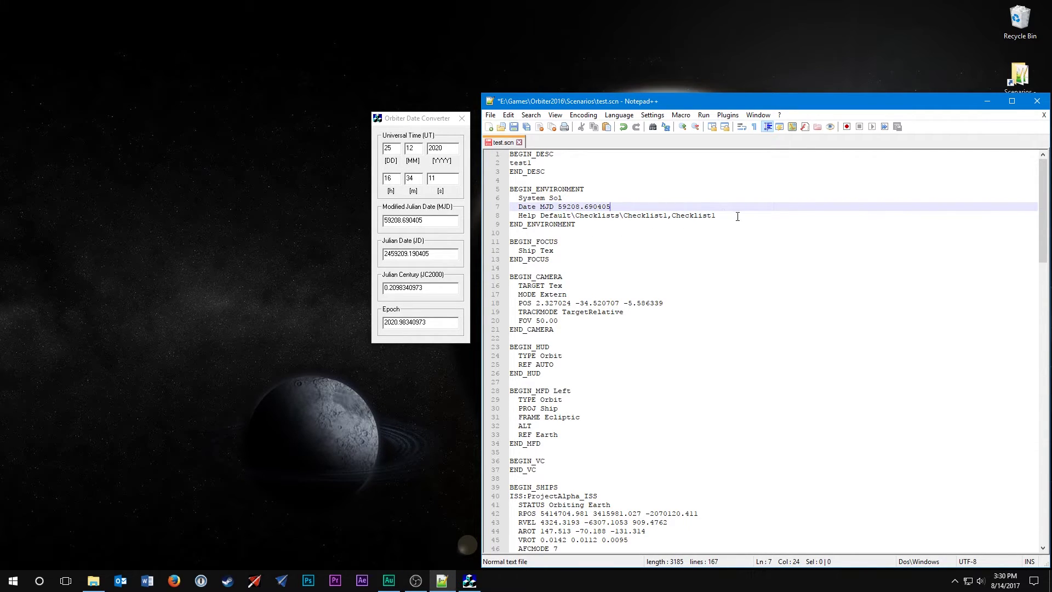
# Close the date converter, open the Orbiter Server Launchpad beside the scenario text and select the "test" scenario.
pyautogui.moveTo(722, 215); pyautogui.dragTo(508, 220)
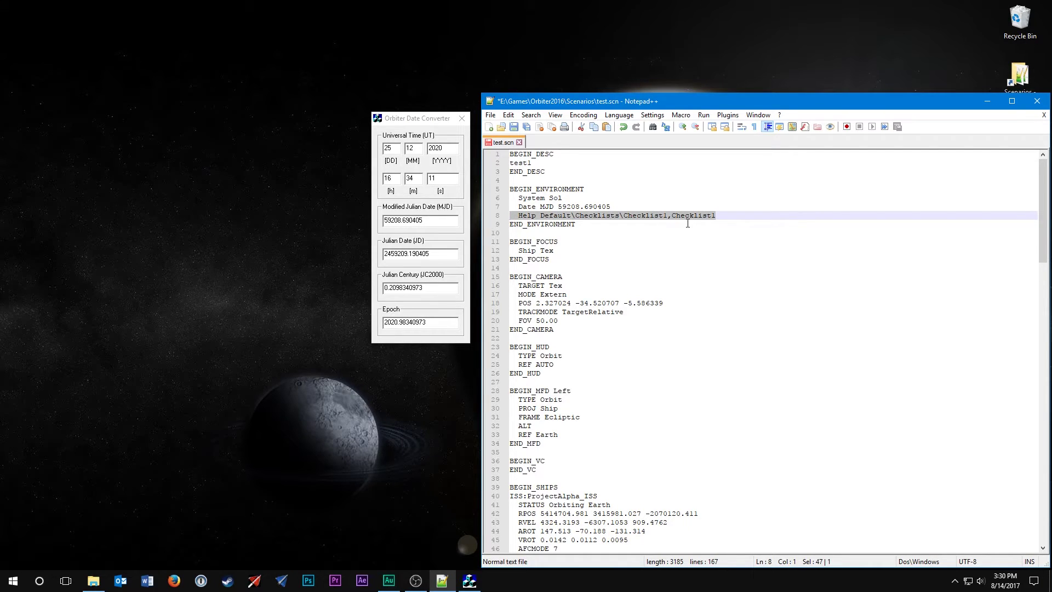
pyautogui.click(462, 118)
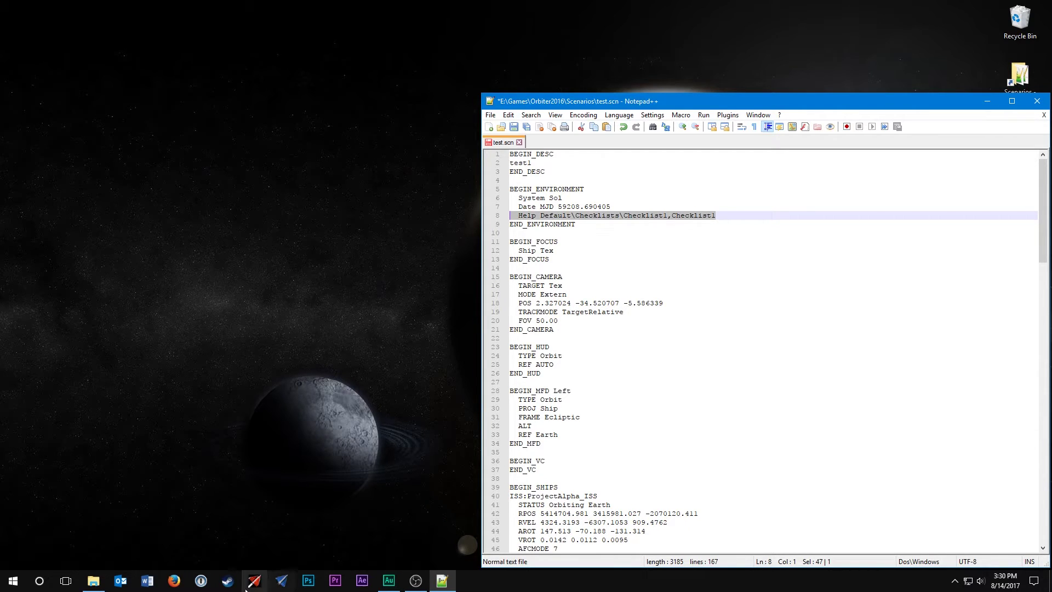
pyautogui.click(289, 585)
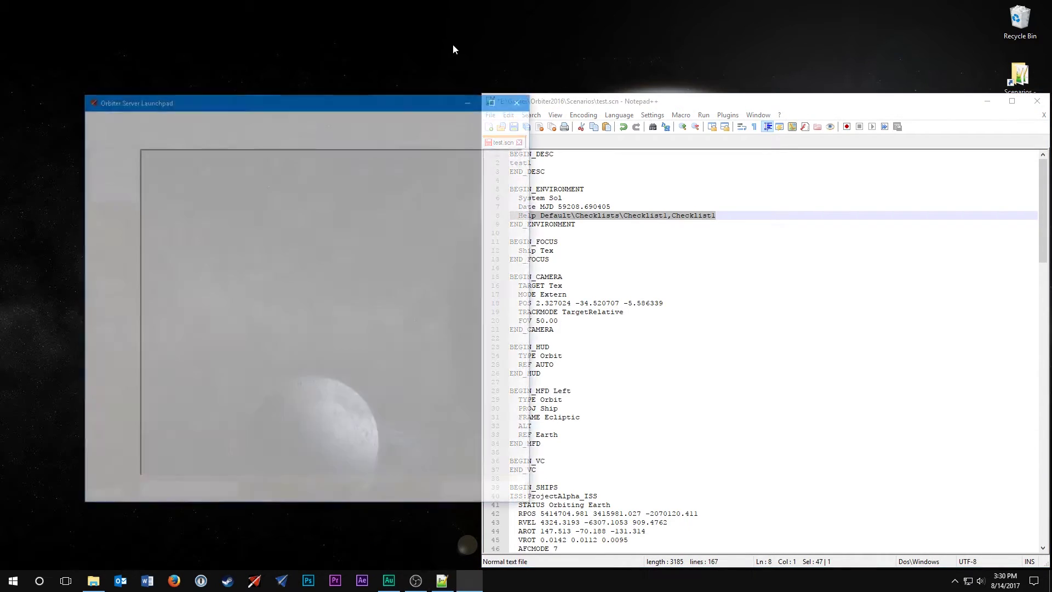
pyautogui.moveTo(445, 100); pyautogui.dragTo(385, 98)
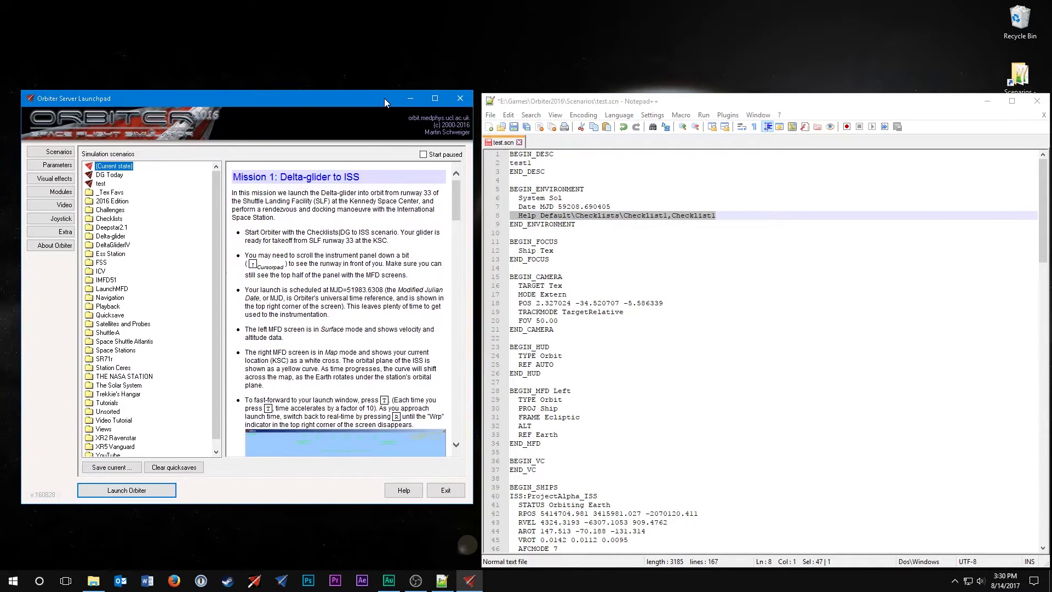
pyautogui.click(102, 184)
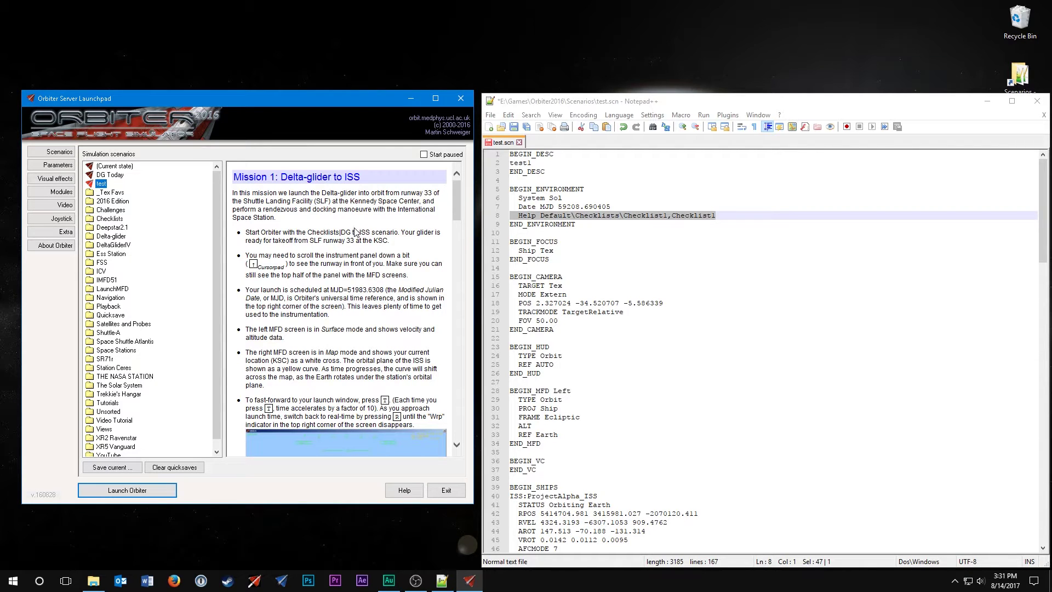
# Compare the Launchpad's description of the "test" scenario with the test1 description line in the file.
pyautogui.moveTo(455, 195)
pyautogui.mouseDown()
pyautogui.moveTo(458, 280)
pyautogui.moveTo(457, 208)
pyautogui.mouseUp()
pyautogui.moveTo(533, 162); pyautogui.dragTo(501, 166)
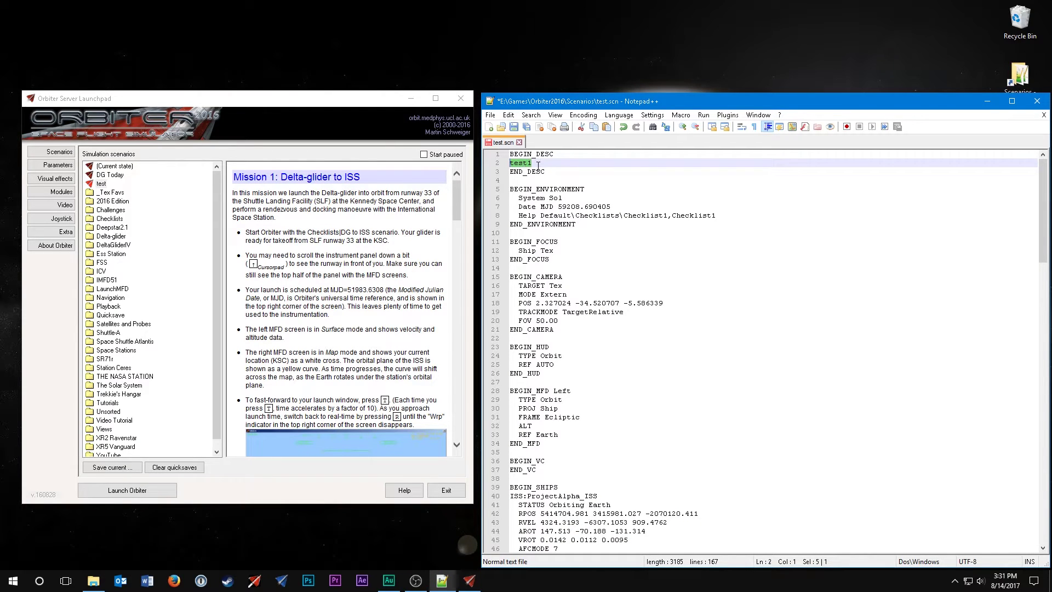
pyautogui.click(414, 274)
pyautogui.moveTo(455, 192); pyautogui.dragTo(389, 265)
pyautogui.moveTo(460, 281); pyautogui.dragTo(471, 196)
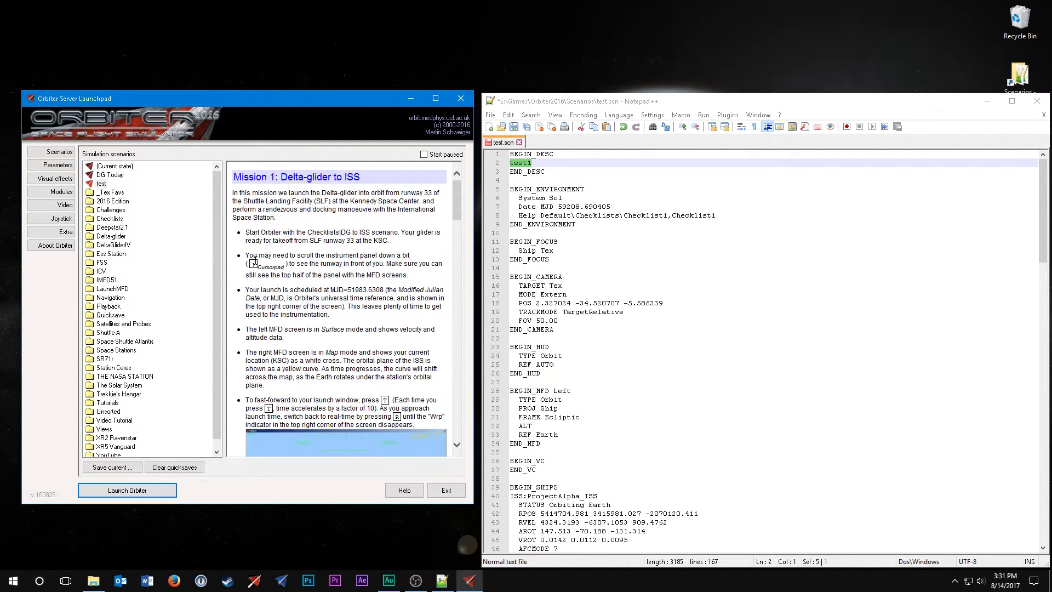
# Expand the Checklists scenarios, read the "Mission 1 - DG to ISS" description, and exit the Launchpad.
pyautogui.doubleClick(112, 219)
pyautogui.click(131, 228)
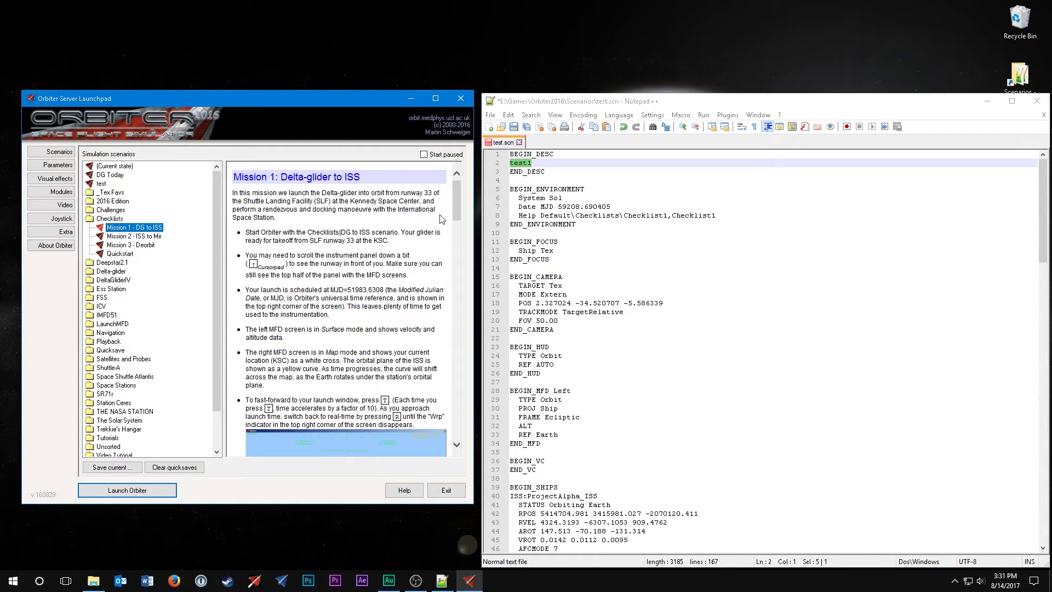
pyautogui.moveTo(458, 201); pyautogui.dragTo(462, 265)
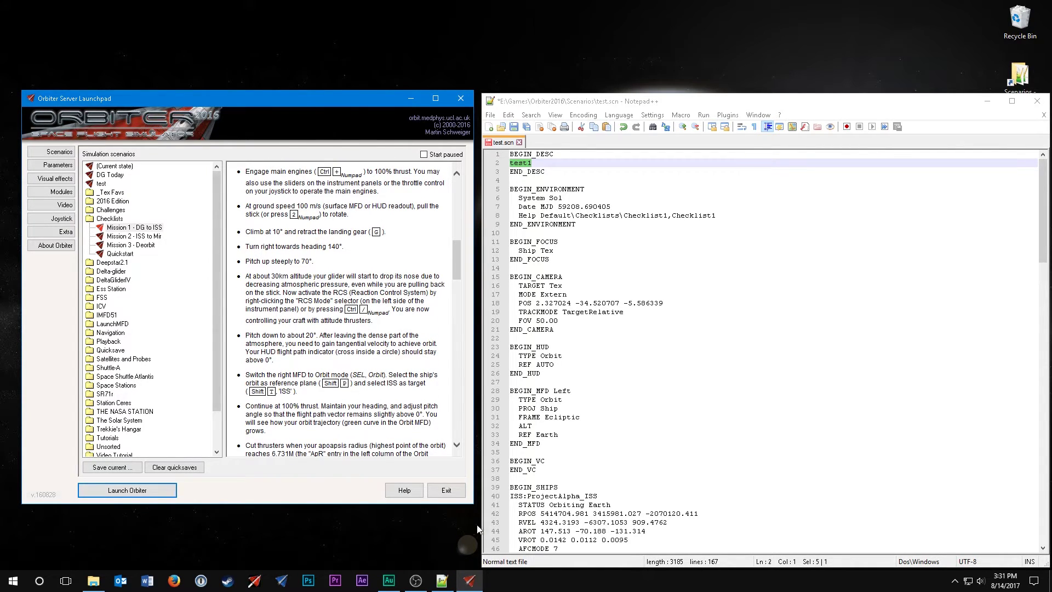
pyautogui.click(446, 490)
# Delete the whole Help line from the environment block of test.scn, leaving no blank line.
pyautogui.click(586, 214)
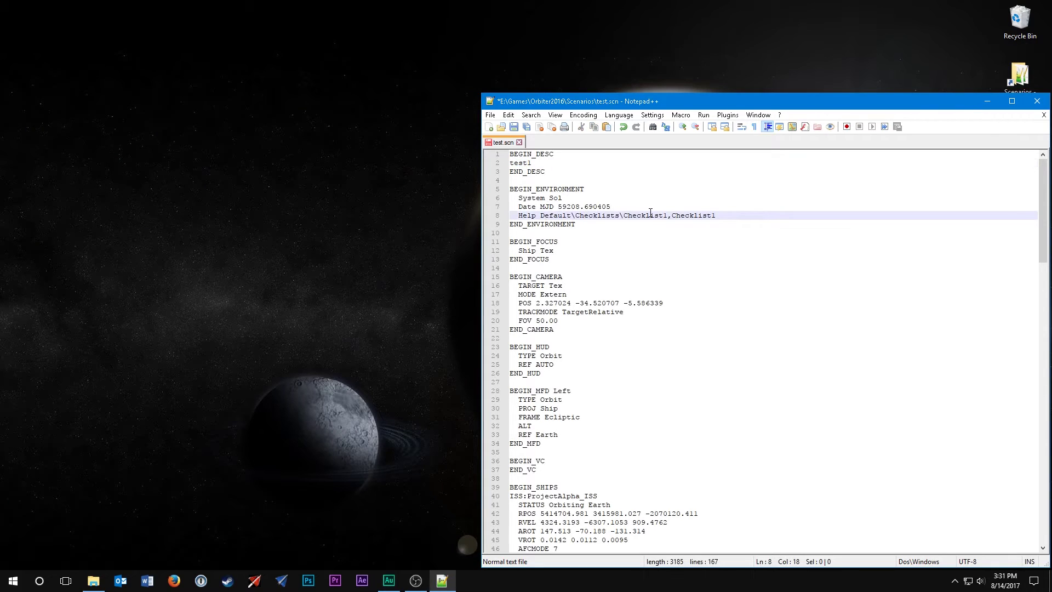
pyautogui.moveTo(718, 217); pyautogui.dragTo(486, 218)
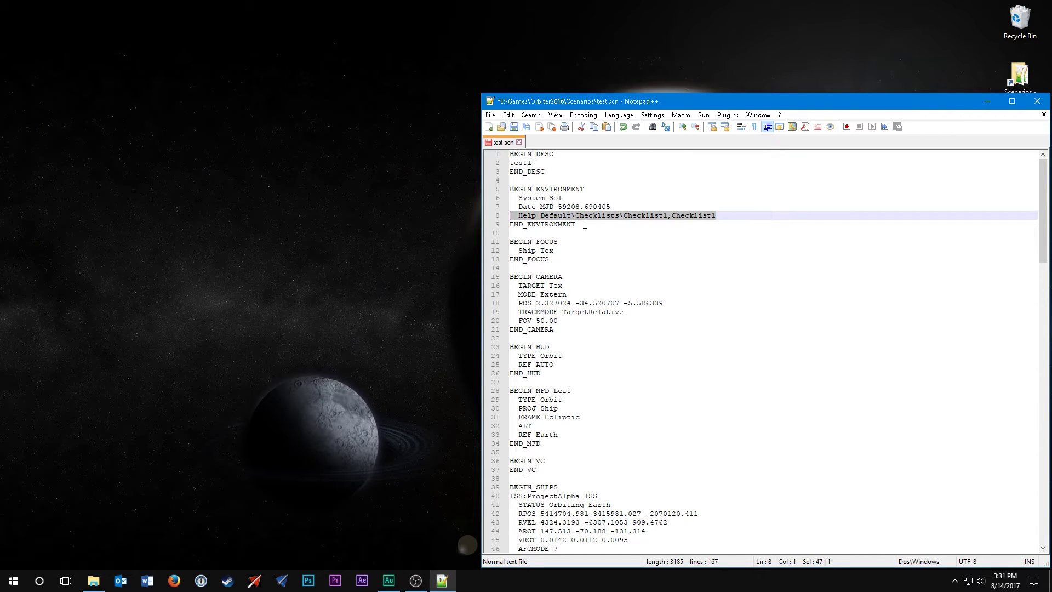
pyautogui.press('BackSpace')
pyautogui.press('BackSpace')
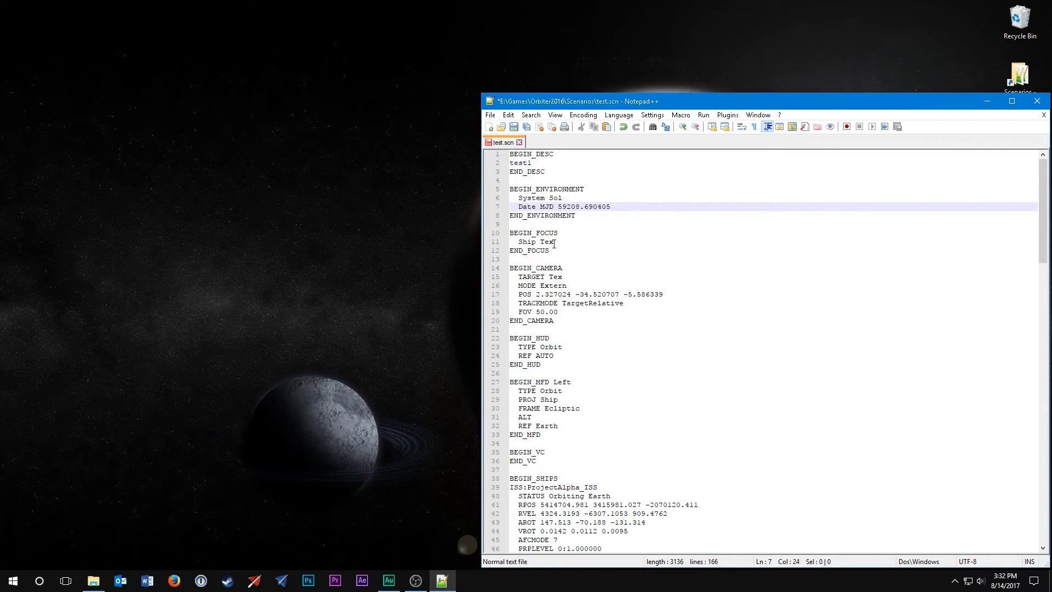
# Examine the ship name in the focus block and the target and mode entries in the camera block.
pyautogui.doubleClick(548, 241)
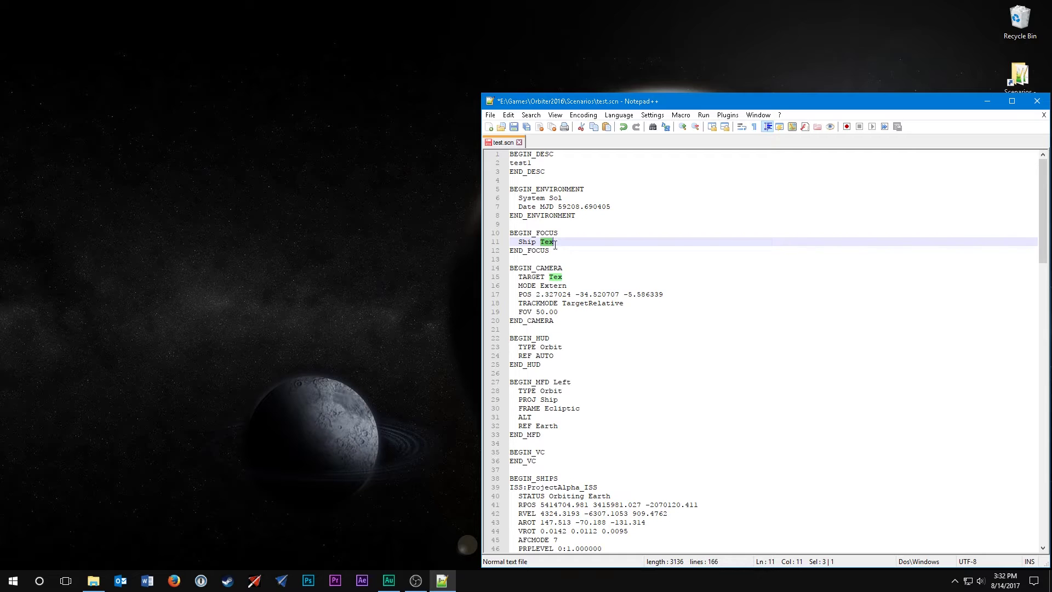
pyautogui.scroll(-2, 564, 255)
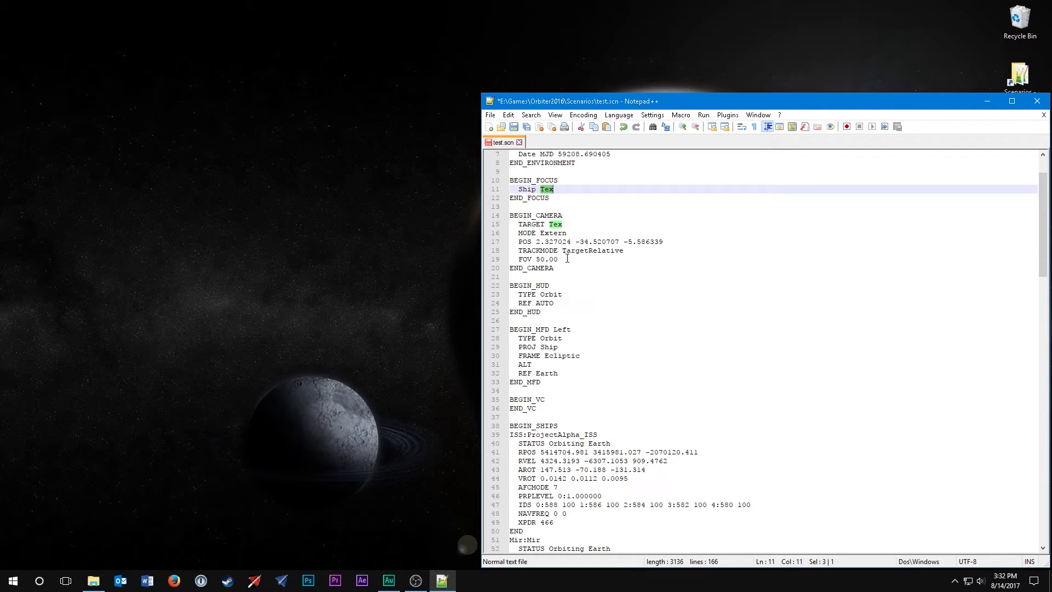
pyautogui.doubleClick(555, 225)
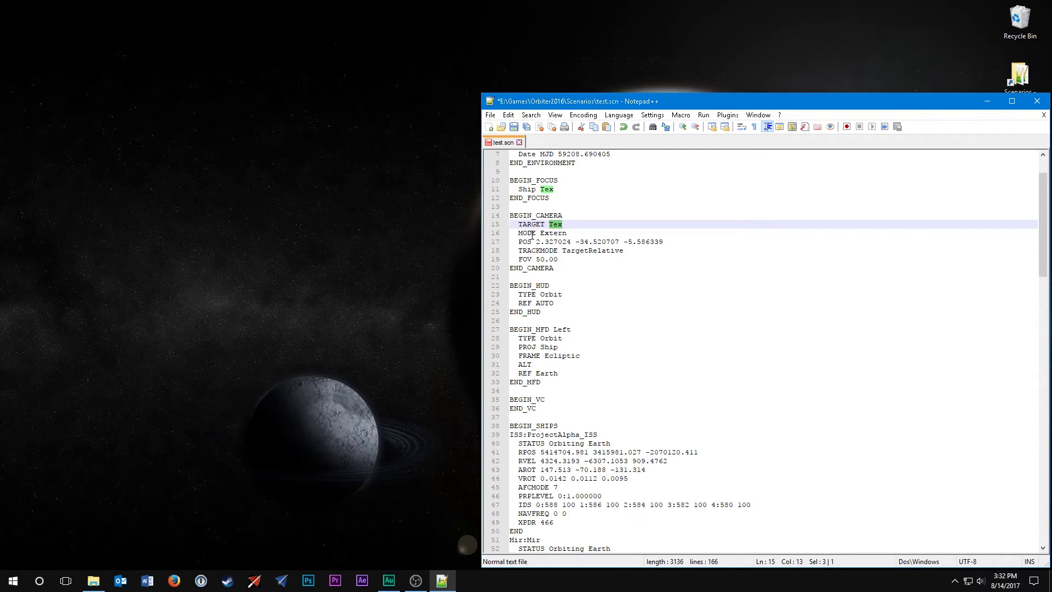
pyautogui.doubleClick(552, 233)
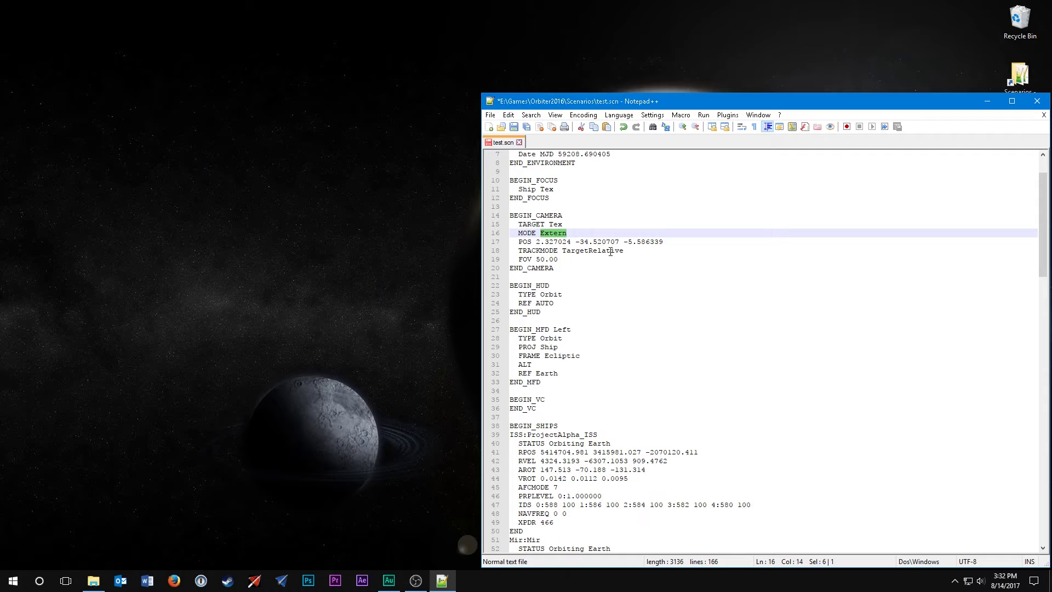
# Examine the track mode and field of view entries in the camera block of test.scn.
pyautogui.moveTo(563, 251); pyautogui.dragTo(624, 250)
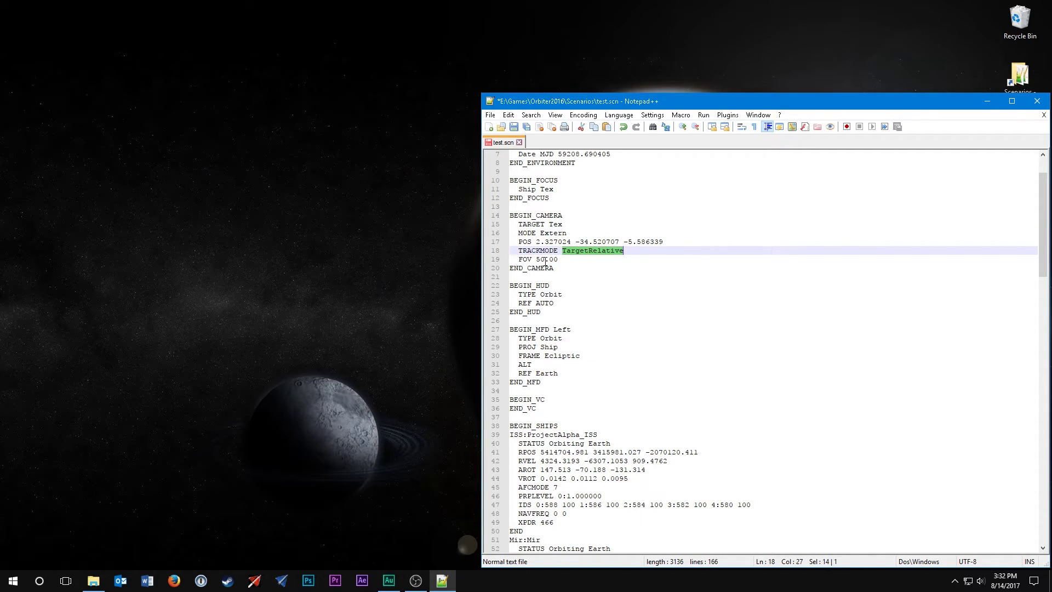
pyautogui.moveTo(544, 260); pyautogui.dragTo(560, 259)
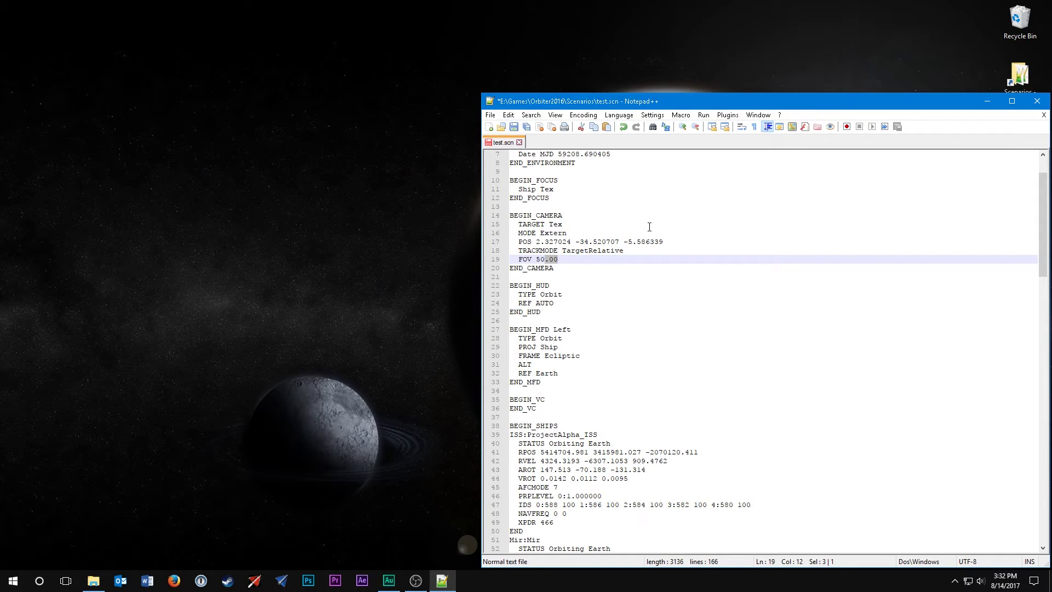
# Delete the whole Date MJD line from the environment block, leaving no blank line.
pyautogui.scroll(2, 587, 266)
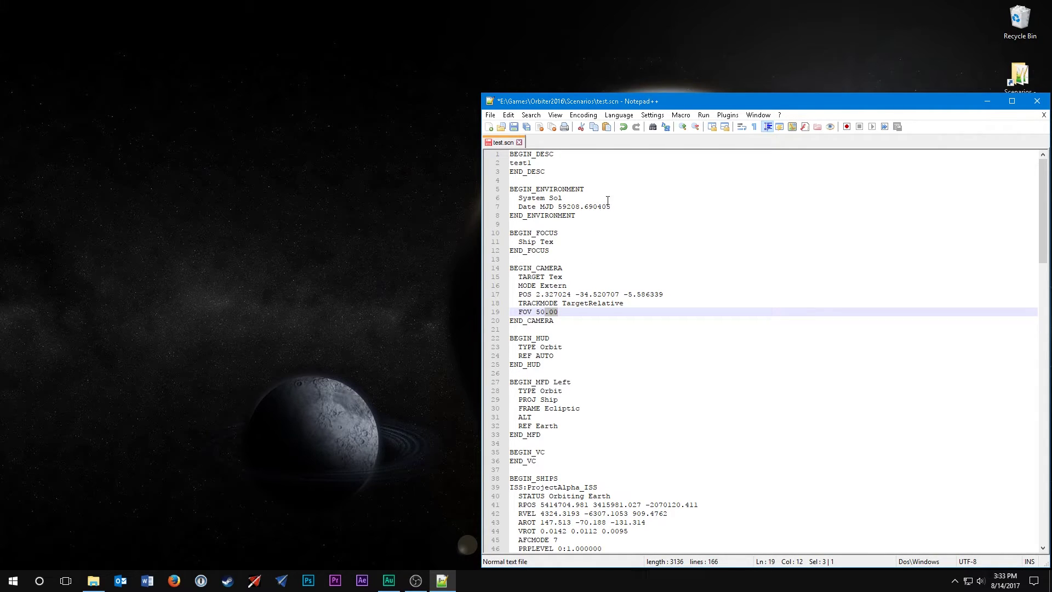
pyautogui.moveTo(611, 206); pyautogui.dragTo(492, 208)
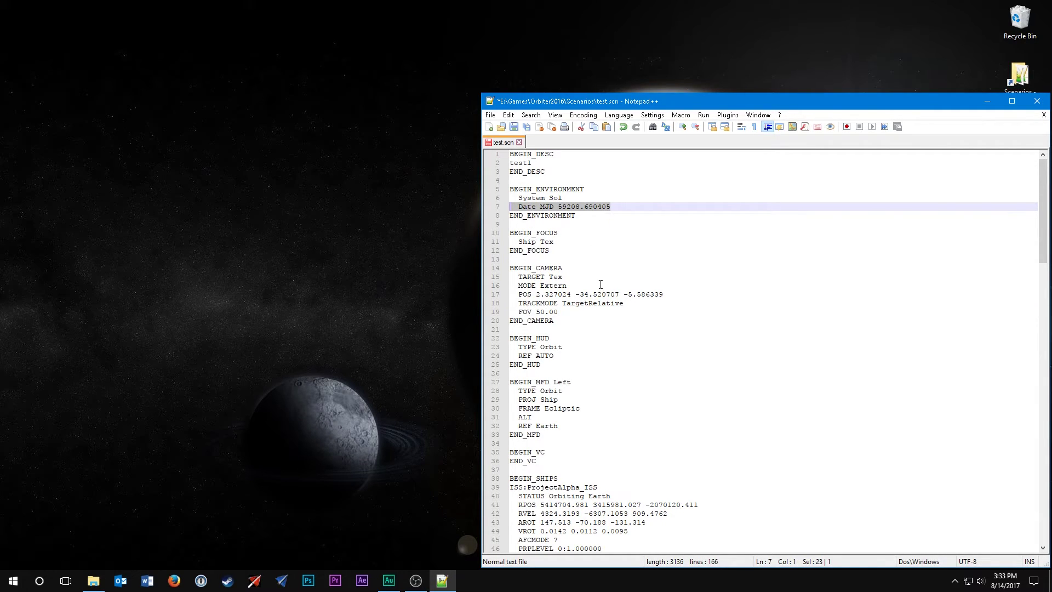
pyautogui.press('Delete')
pyautogui.press('BackSpace')
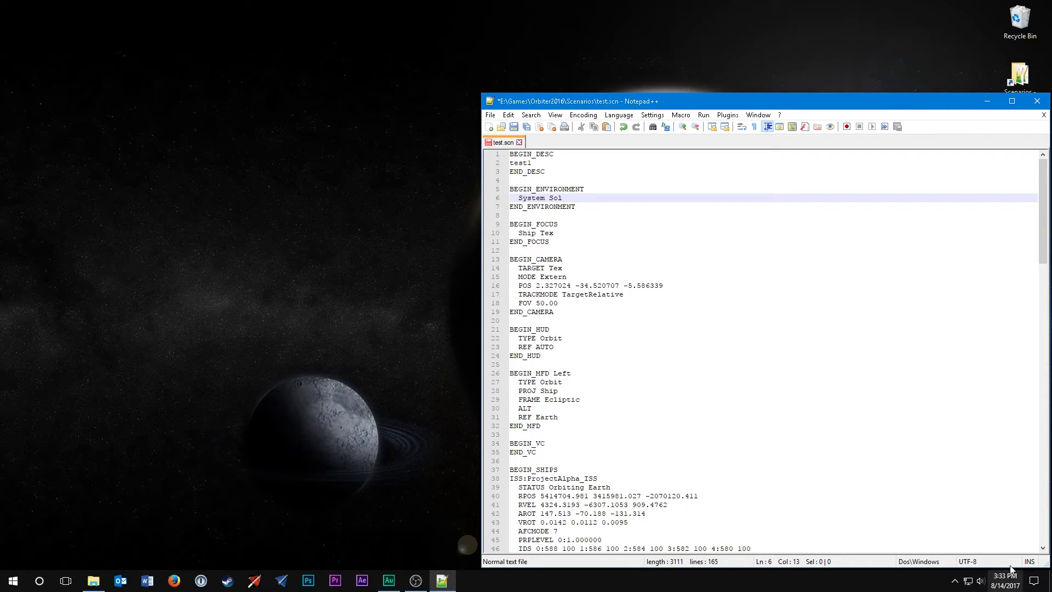
pyautogui.moveTo(996, 589)
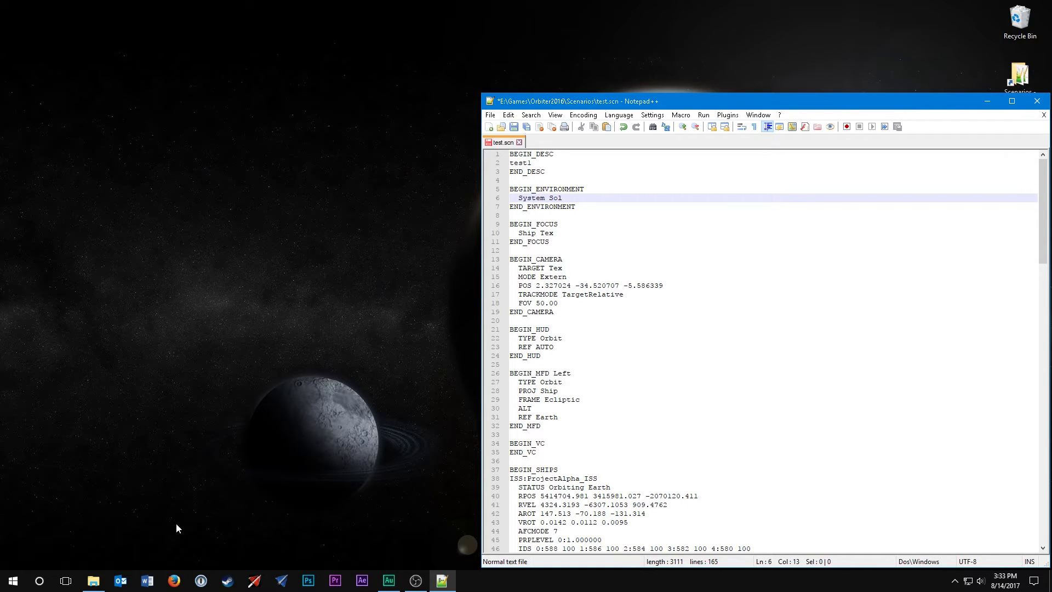
# Open the DG Today scenario from Orbiter2016's Scenarios folder, examine its environment block without a date, and close the file.
pyautogui.click(94, 580)
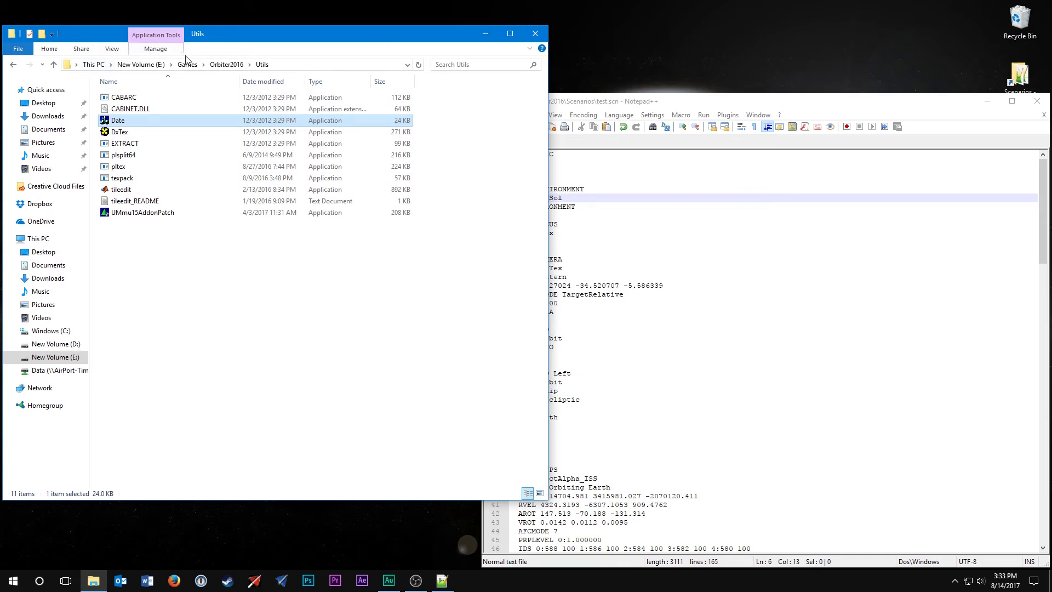
pyautogui.click(227, 64)
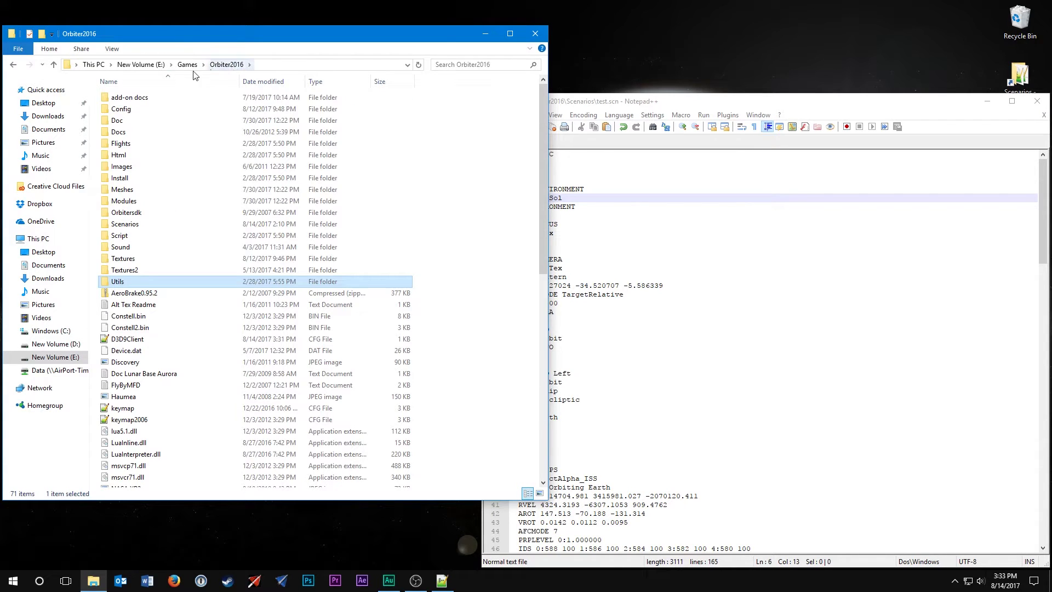
pyautogui.doubleClick(124, 223)
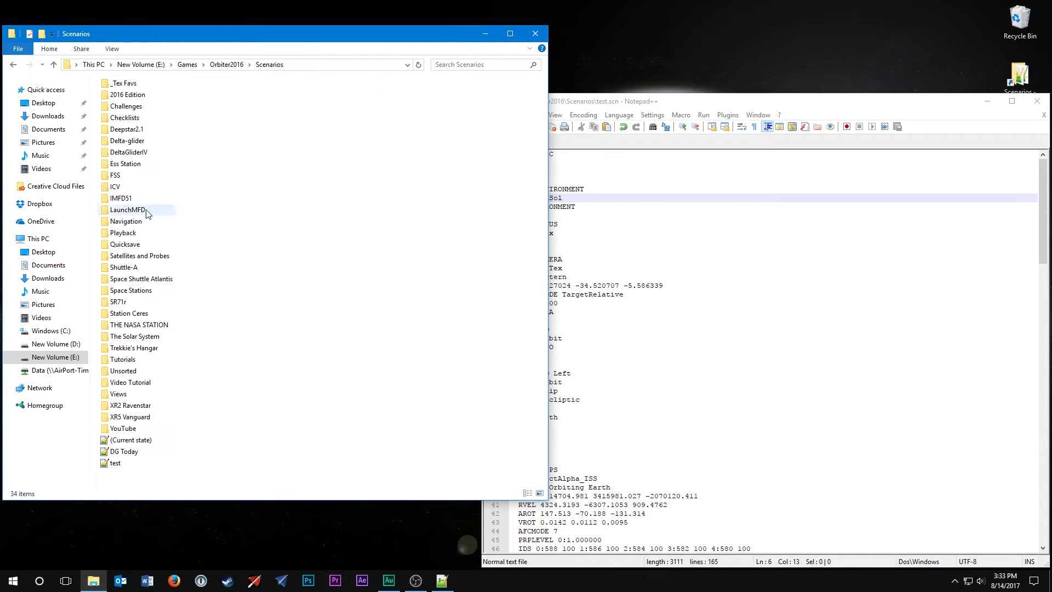
pyautogui.doubleClick(123, 452)
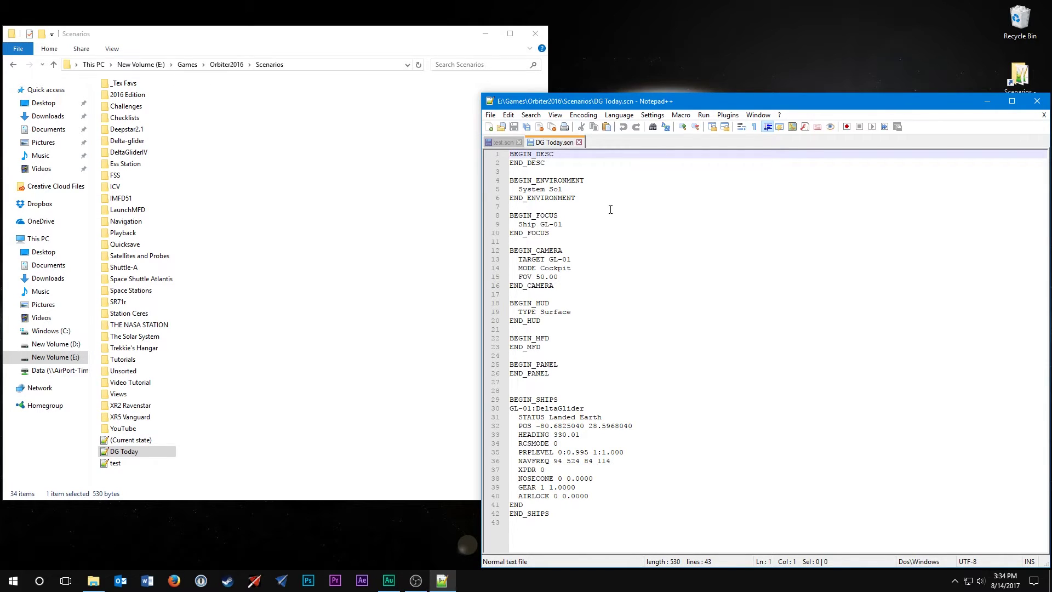
pyautogui.click(579, 143)
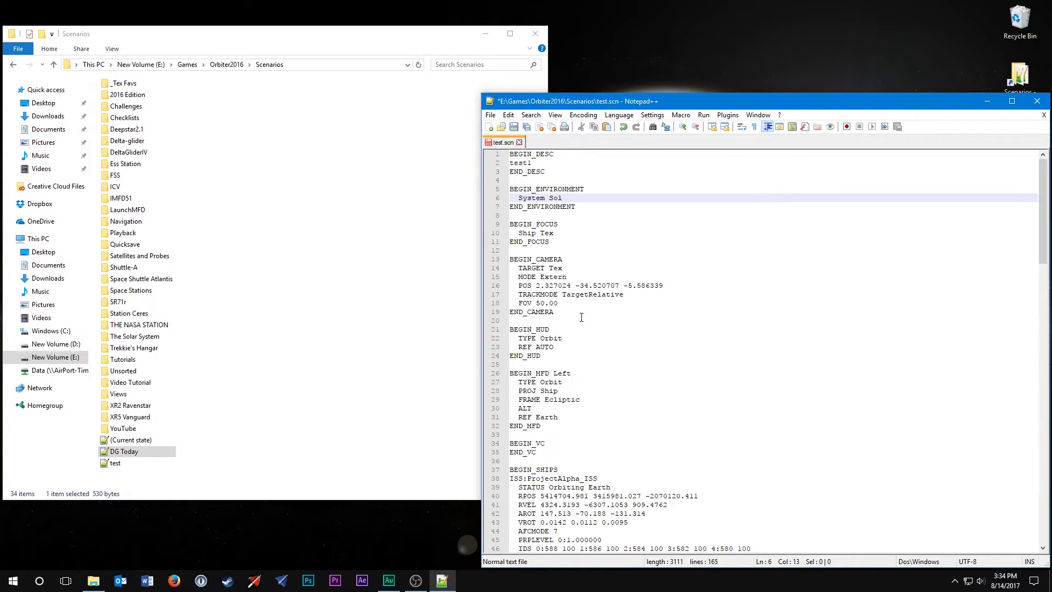
# Delete the TYPE and REF lines from the HUD block of test.scn, keeping only its begin and end lines.
pyautogui.scroll(-2, 594, 317)
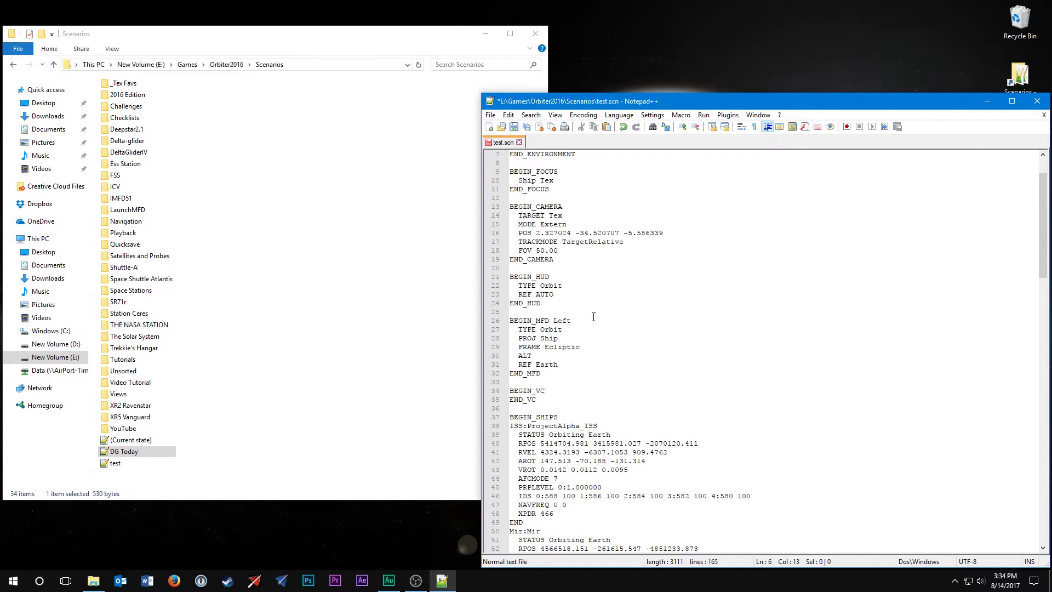
pyautogui.doubleClick(523, 276)
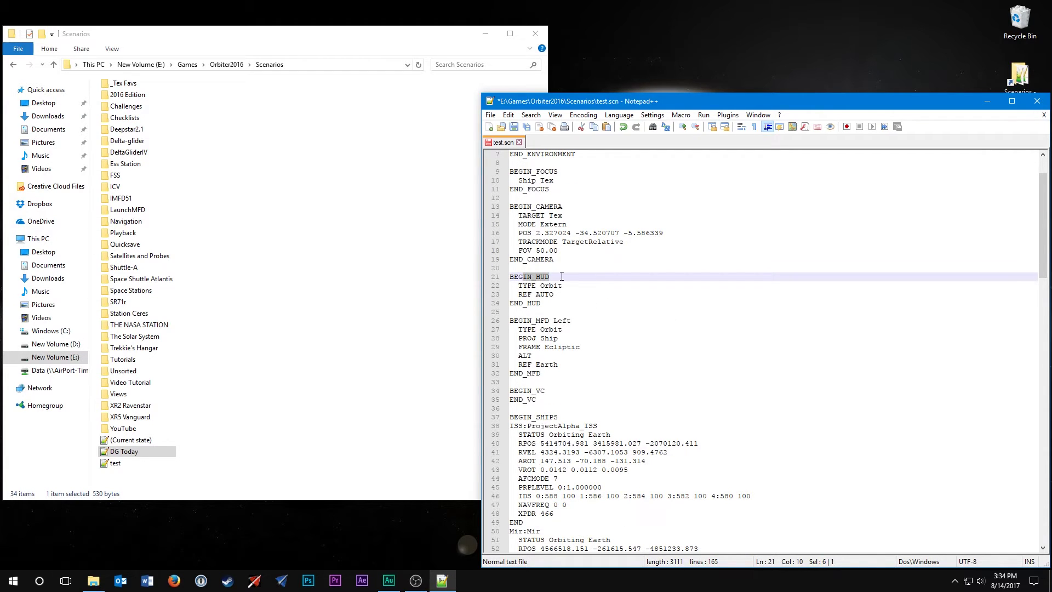
pyautogui.click(558, 294)
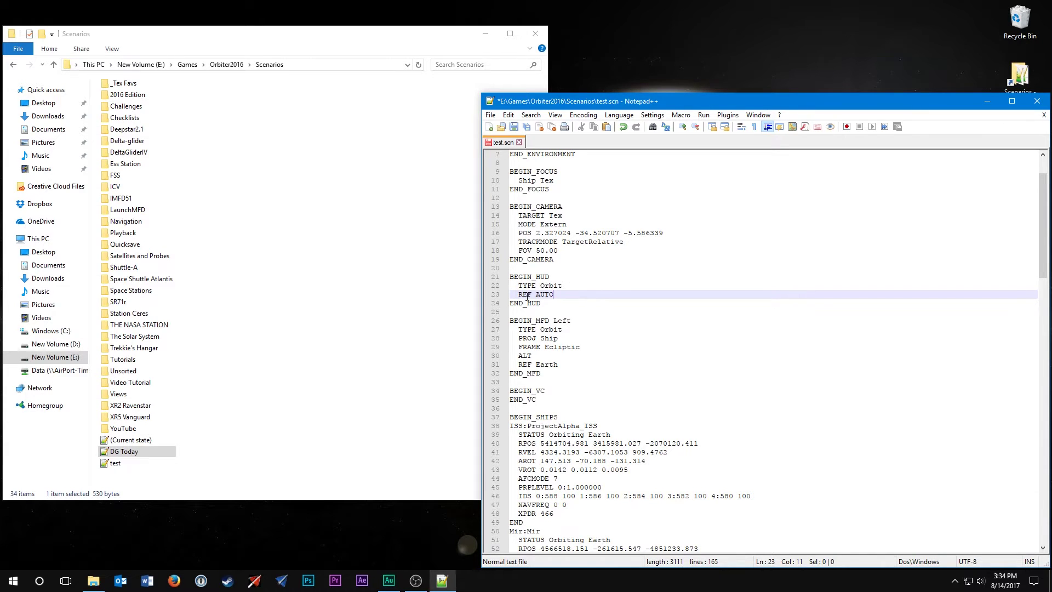
pyautogui.moveTo(562, 294); pyautogui.dragTo(510, 285)
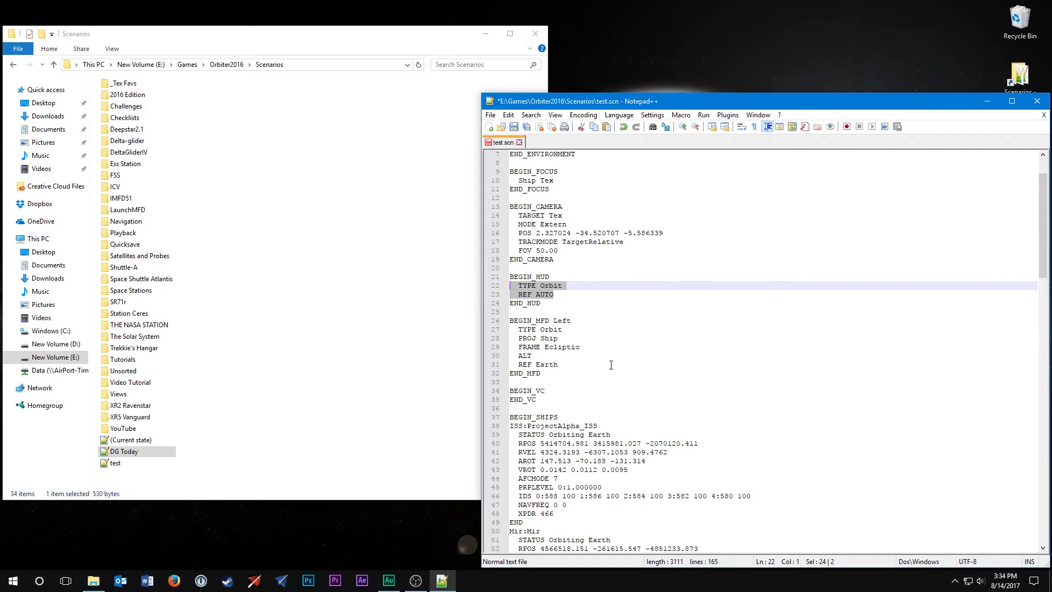
pyautogui.press('BackSpace')
pyautogui.press('BackSpace')
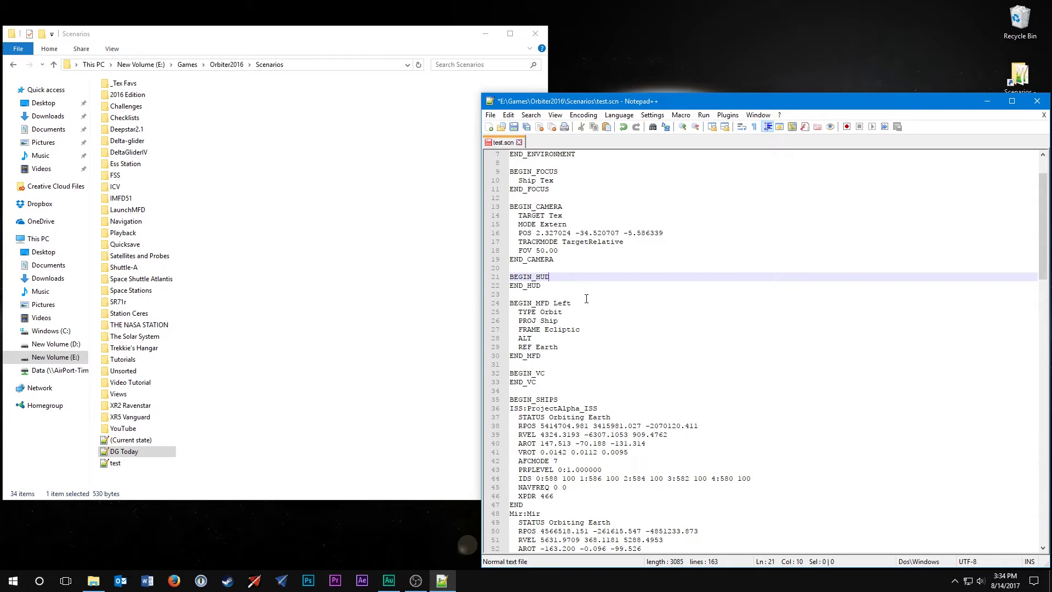
# Examine the left MFD block's type, projection and frame entries and its END_MFD line.
pyautogui.scroll(-2, 565, 297)
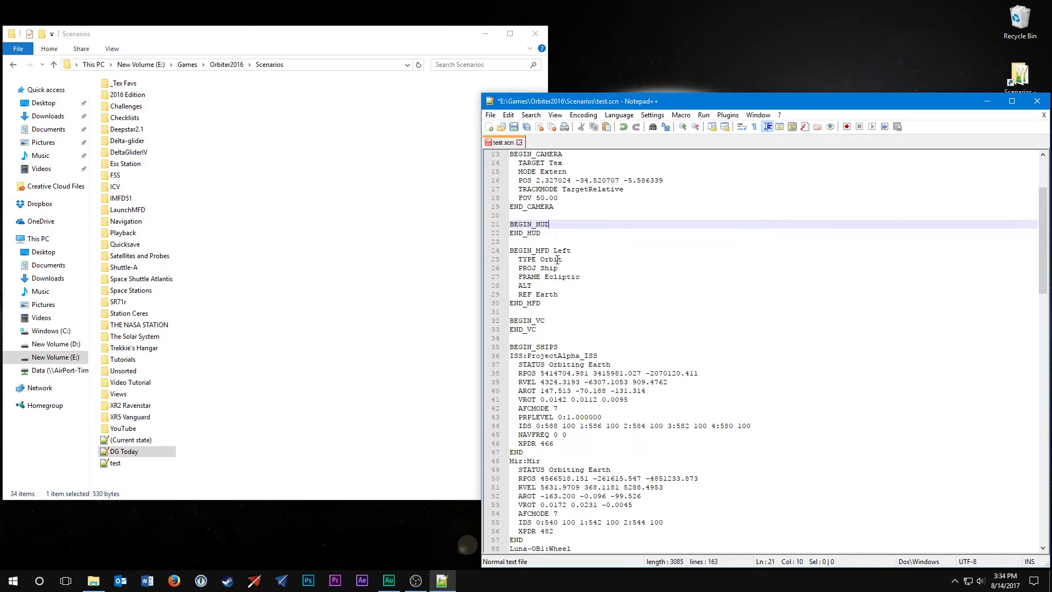
pyautogui.moveTo(563, 259); pyautogui.dragTo(513, 267)
pyautogui.click(545, 251)
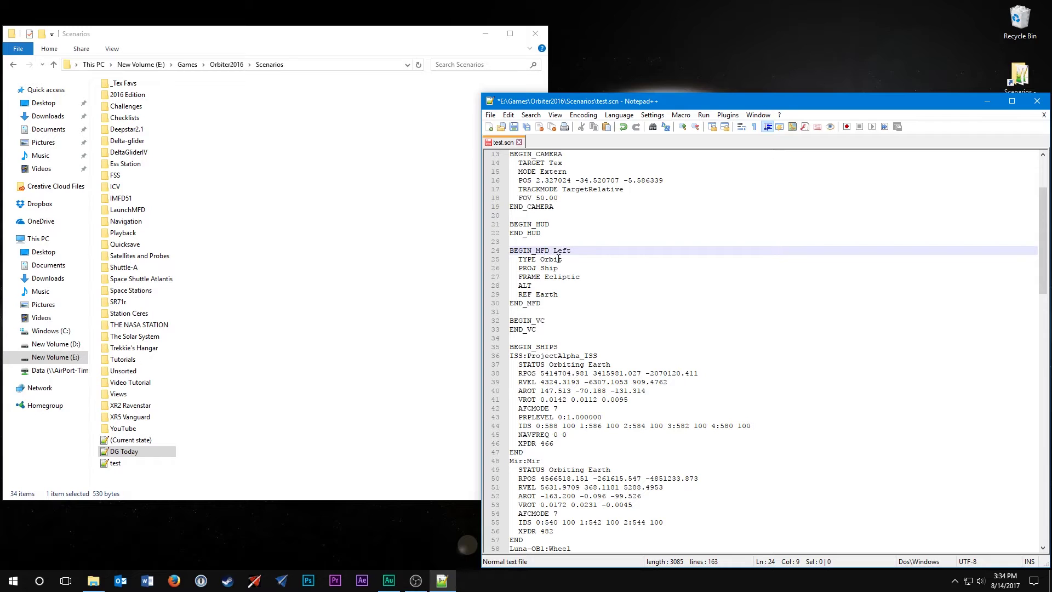
pyautogui.doubleClick(556, 260)
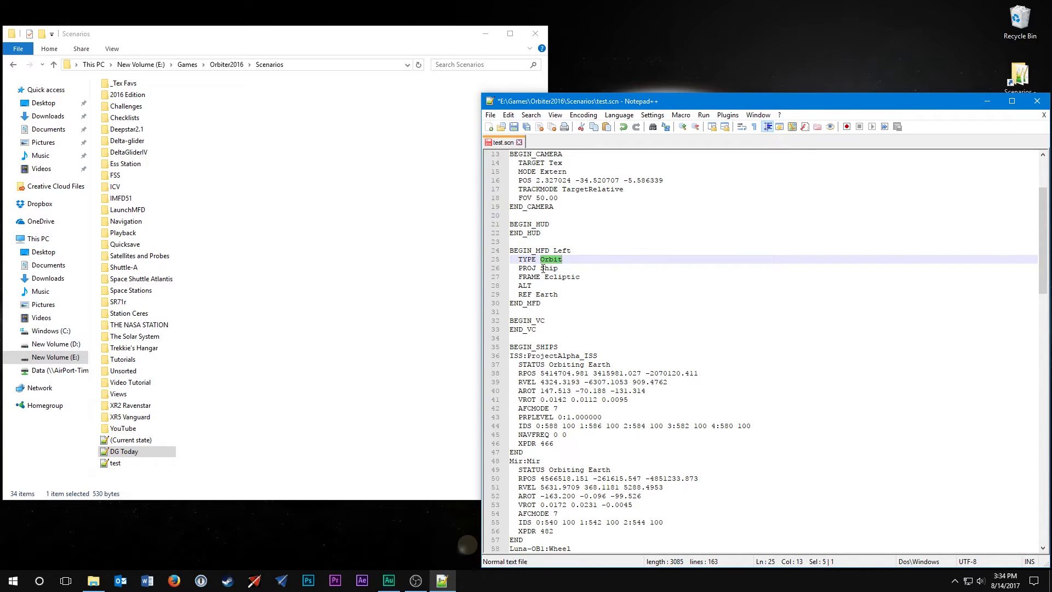
pyautogui.click(549, 268)
pyautogui.click(559, 276)
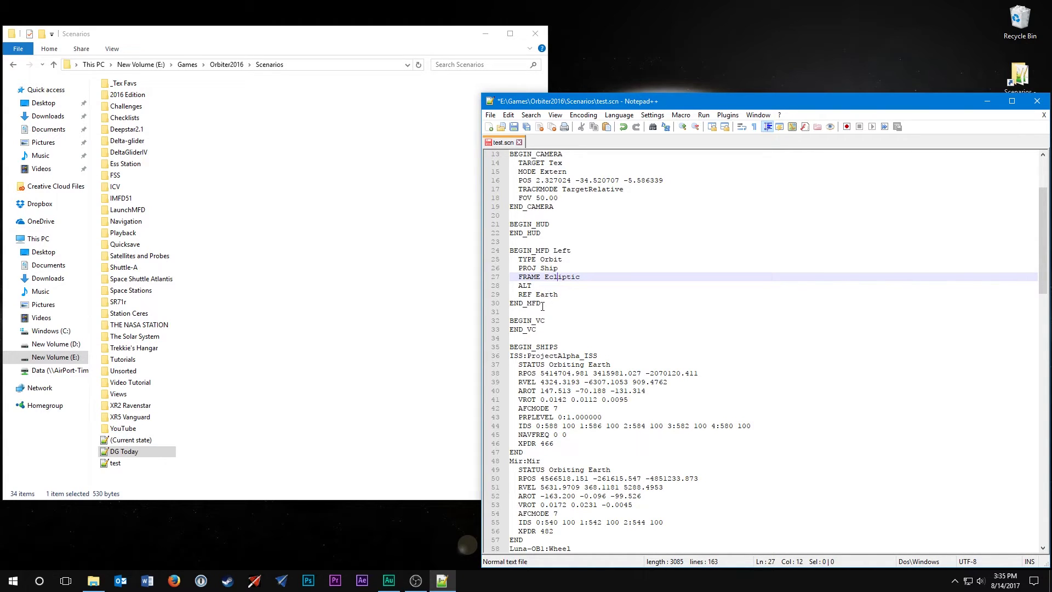
pyautogui.moveTo(541, 303); pyautogui.dragTo(499, 304)
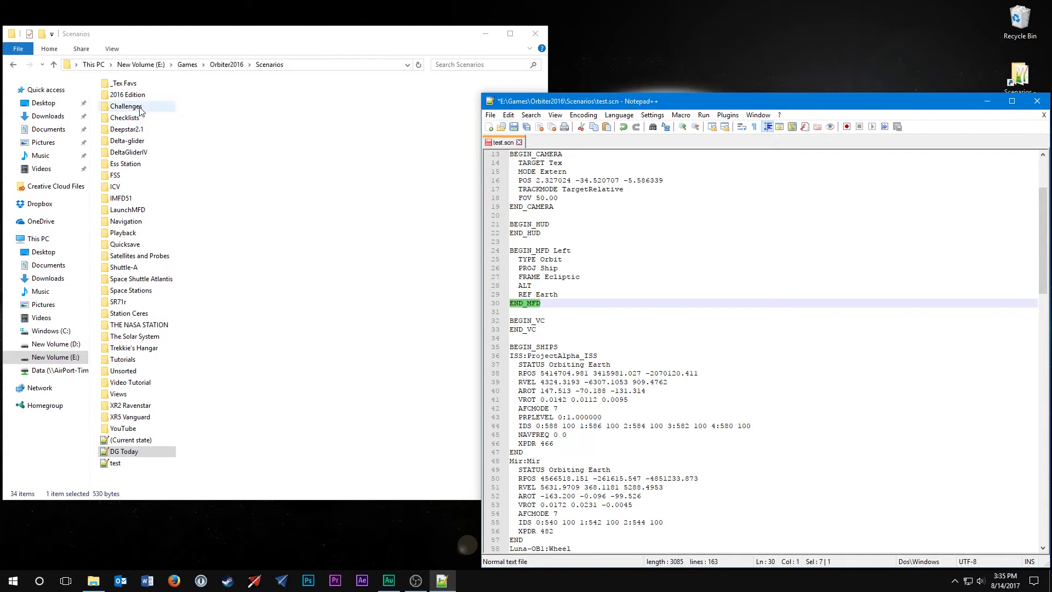
# Open the Docked at ISS scenario from the Delta-glider folder and examine its left and right MFD blocks.
pyautogui.doubleClick(139, 141)
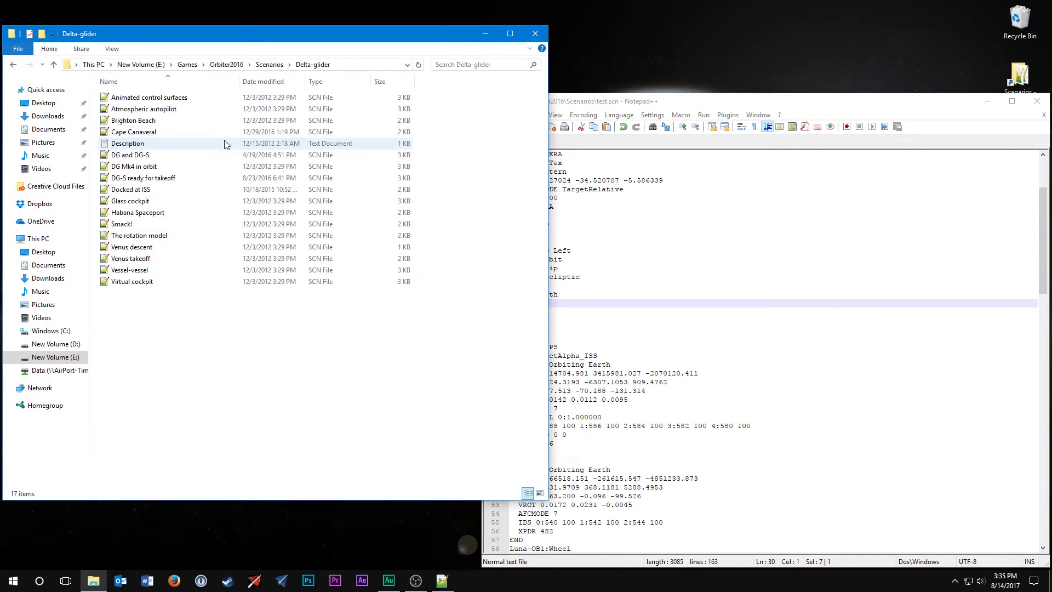
pyautogui.doubleClick(145, 191)
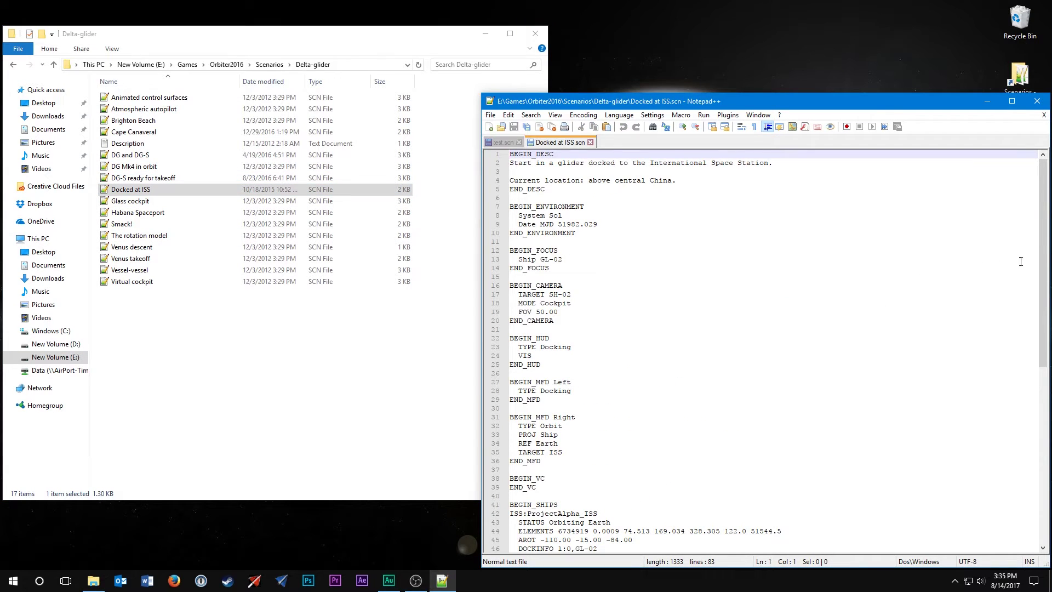
pyautogui.moveTo(1046, 266); pyautogui.dragTo(1045, 455)
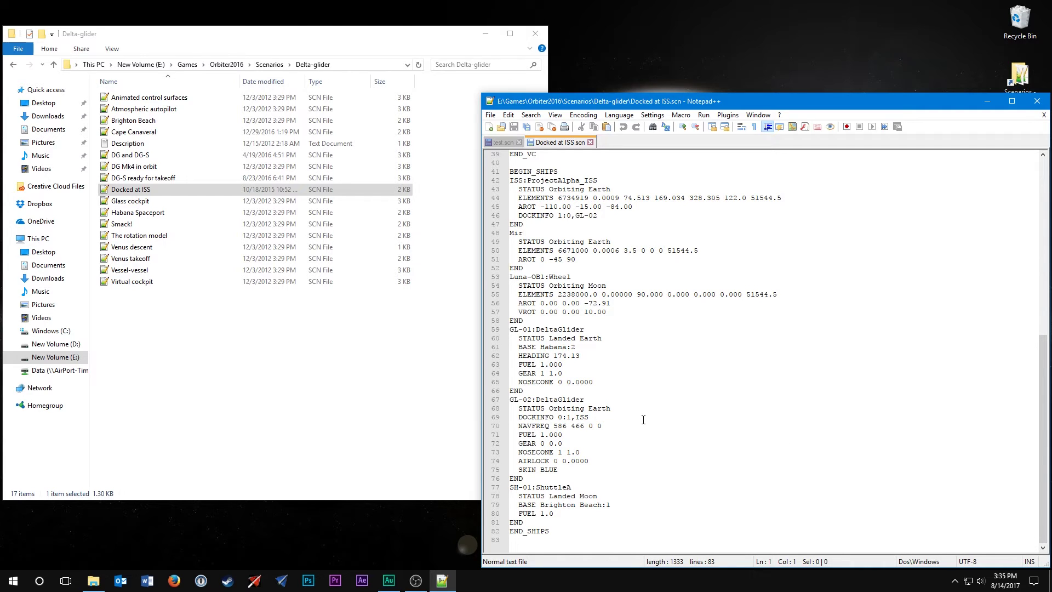
pyautogui.scroll(15, 643, 420)
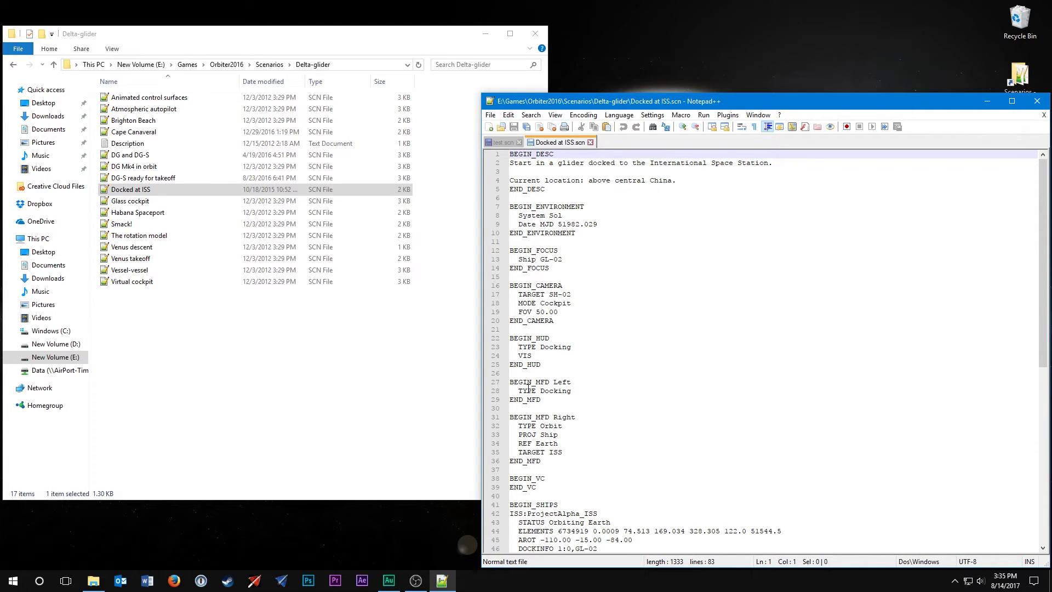
pyautogui.scroll(-2, 528, 388)
pyautogui.moveTo(513, 330); pyautogui.dragTo(574, 346)
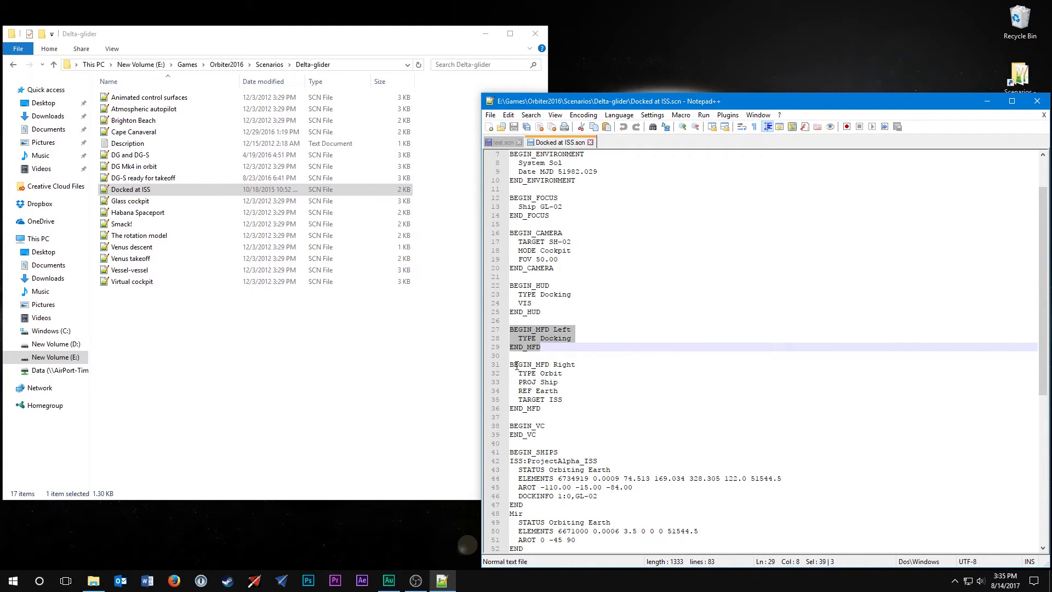
pyautogui.moveTo(510, 365); pyautogui.dragTo(548, 409)
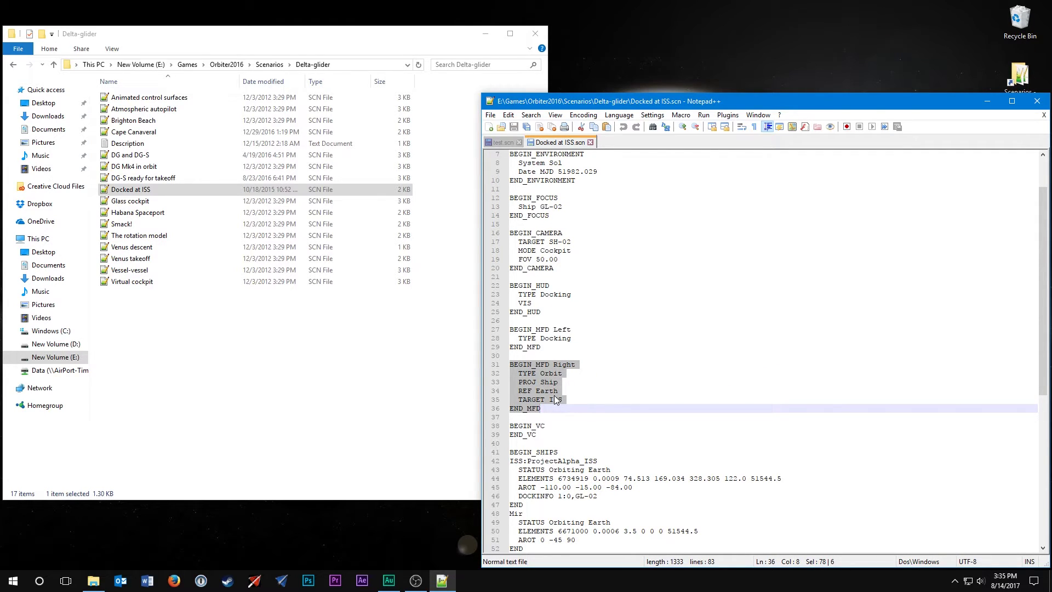
# Back in test.scn, delete the word Left and all entries of the MFD block, keeping only BEGIN_MFD and END_MFD.
pyautogui.hotkey('ctrl', 'Tab')
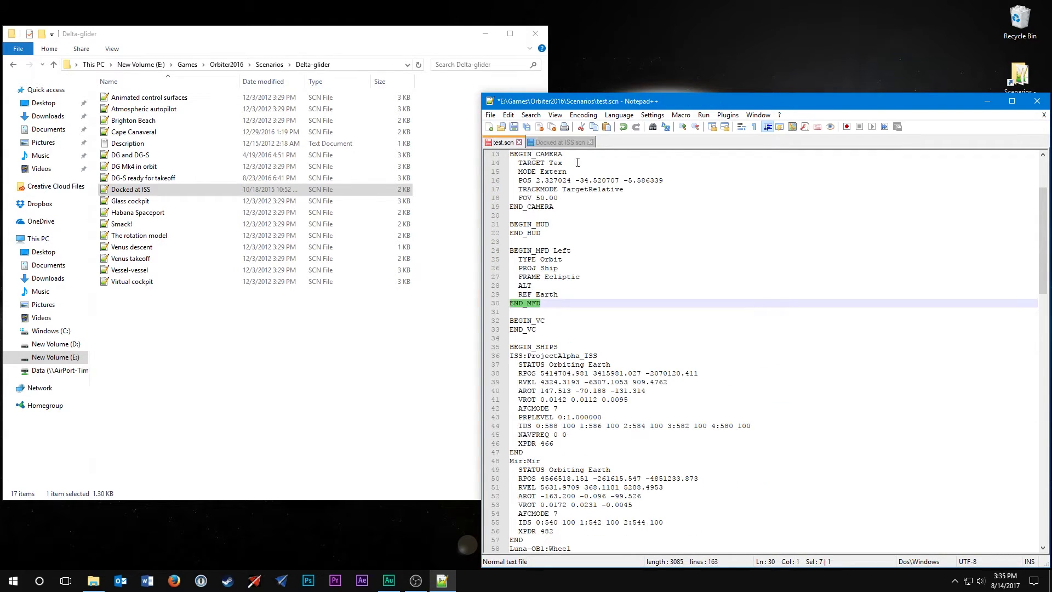
pyautogui.click(546, 259)
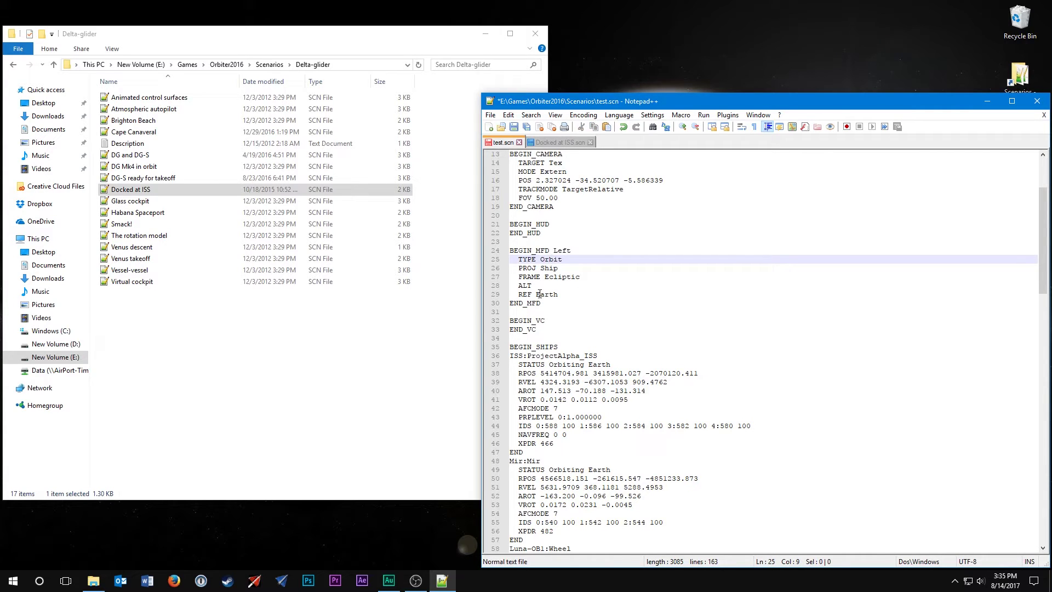
pyautogui.moveTo(558, 294); pyautogui.dragTo(550, 253)
pyautogui.press('Delete')
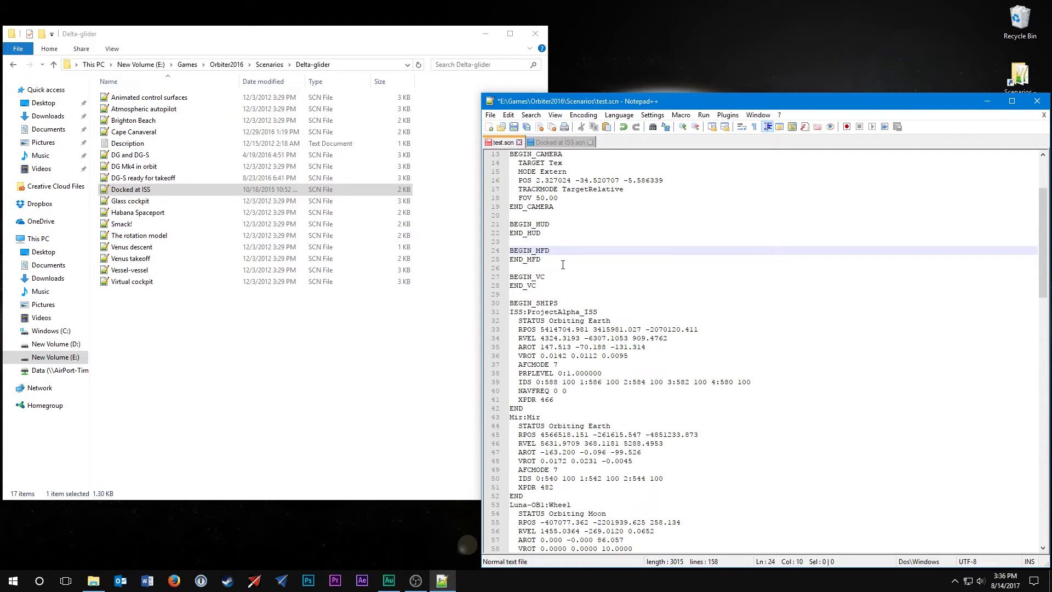
# Delete the empty VC block together with its surplus blank line above the ships section.
pyautogui.moveTo(536, 285); pyautogui.dragTo(503, 277)
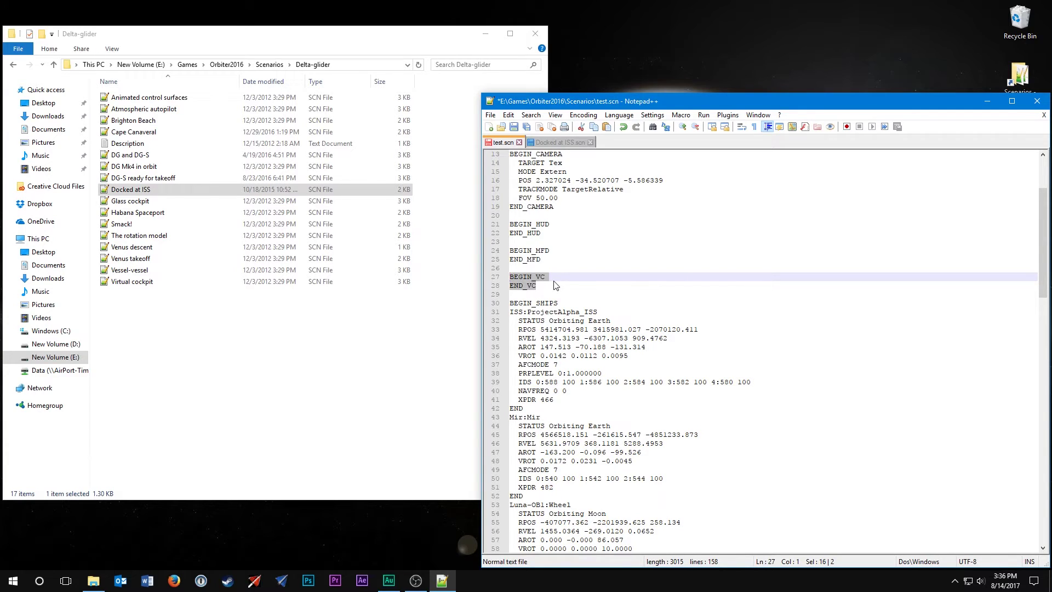
pyautogui.press('BackSpace')
pyautogui.press('BackSpace')
pyautogui.press('BackSpace')
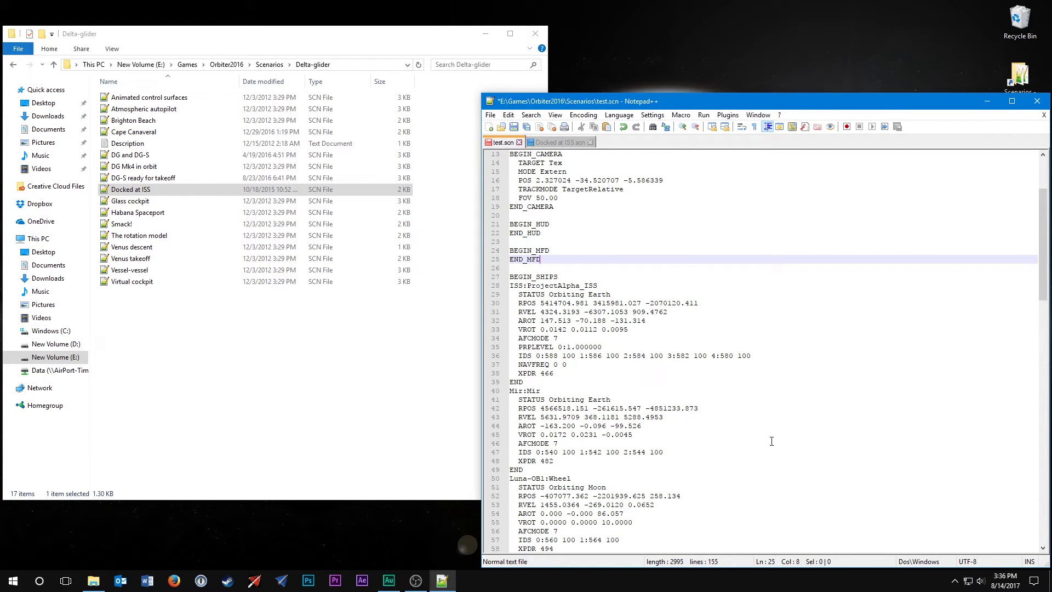
# Examine the extent of the ships section from BEGIN_SHIPS to END_SHIPS.
pyautogui.moveTo(1047, 252); pyautogui.dragTo(1046, 270)
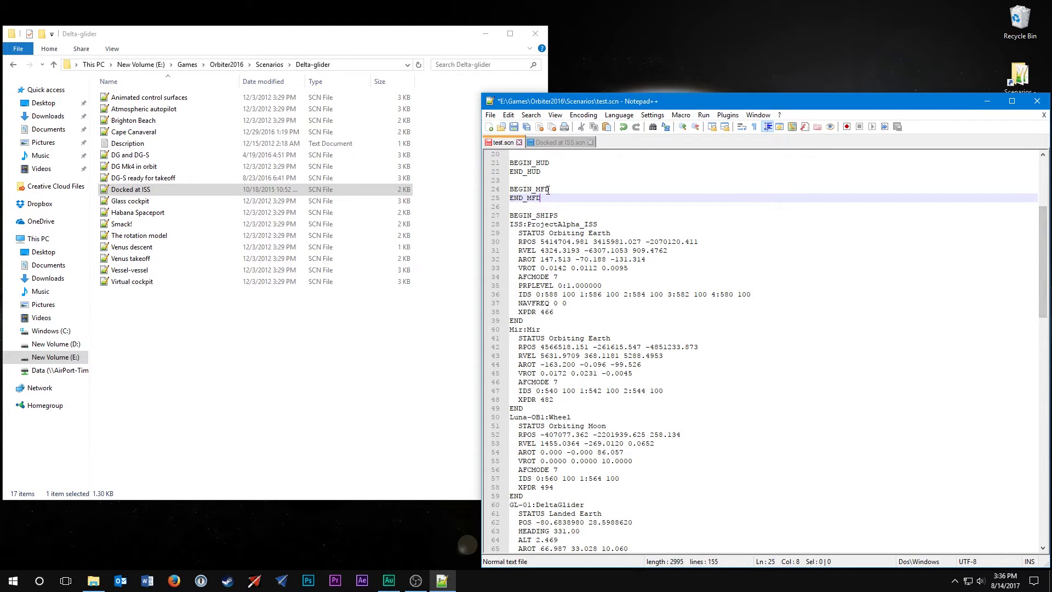
pyautogui.moveTo(558, 215); pyautogui.dragTo(510, 215)
pyautogui.moveTo(1045, 268); pyautogui.dragTo(1044, 494)
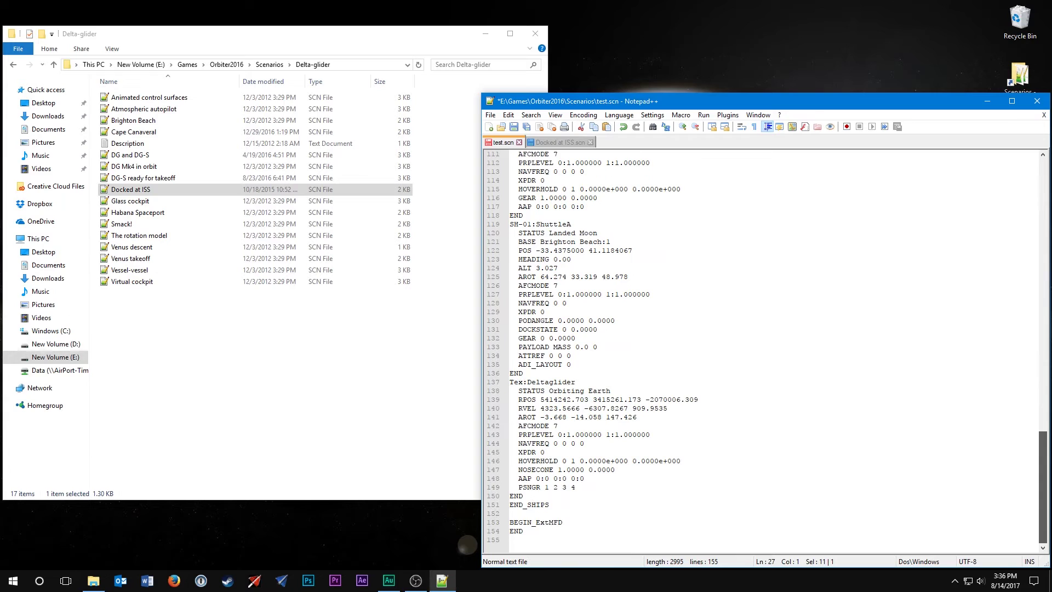
pyautogui.moveTo(549, 504); pyautogui.dragTo(509, 505)
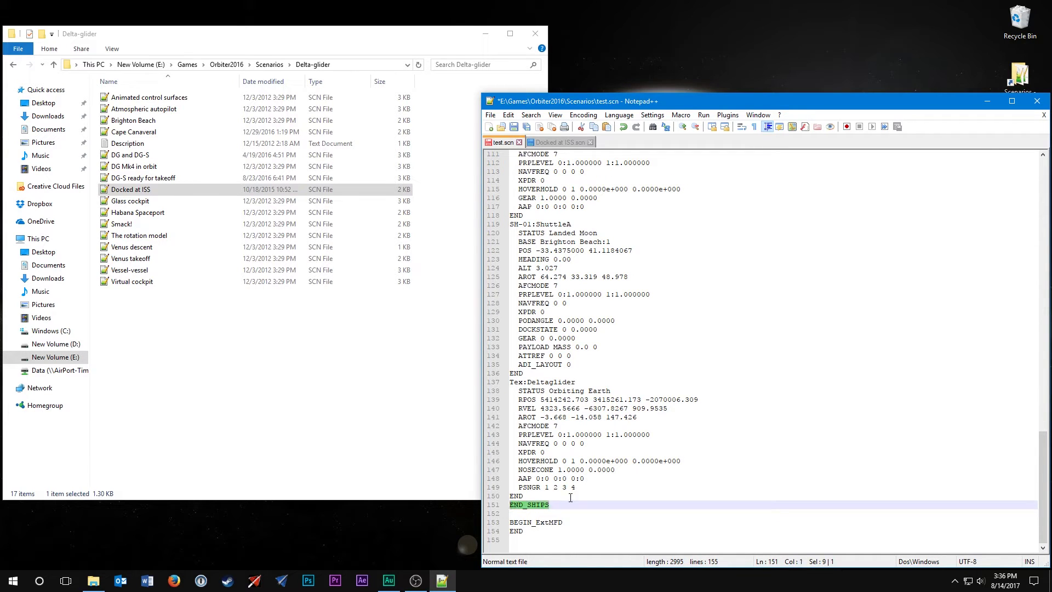
# Examine the ISS block at the start of the ships section, from its name line to its END line.
pyautogui.scroll(20, 663, 503)
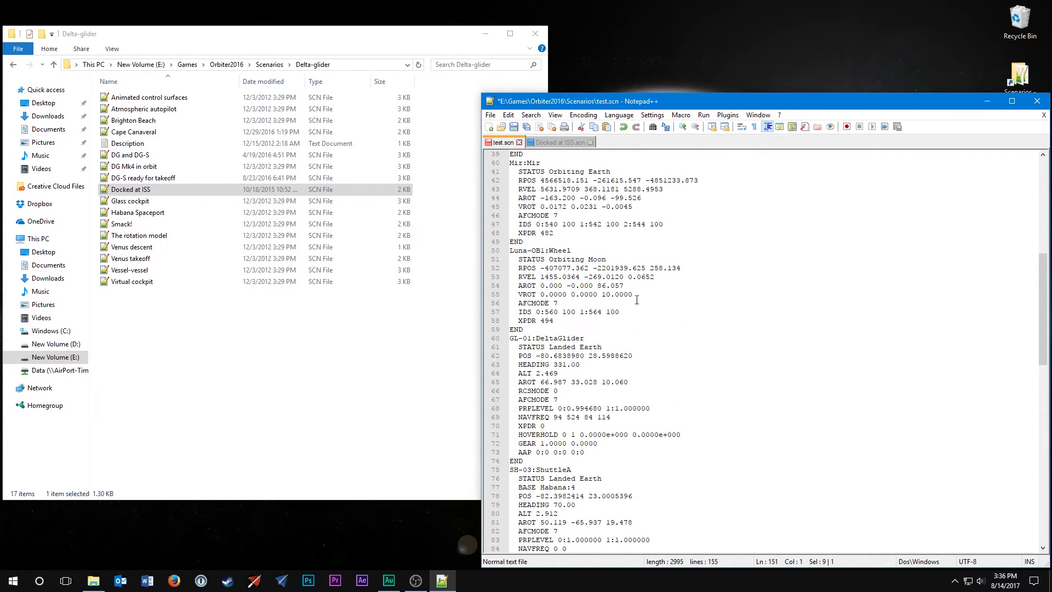
pyautogui.moveTo(510, 268); pyautogui.dragTo(570, 366)
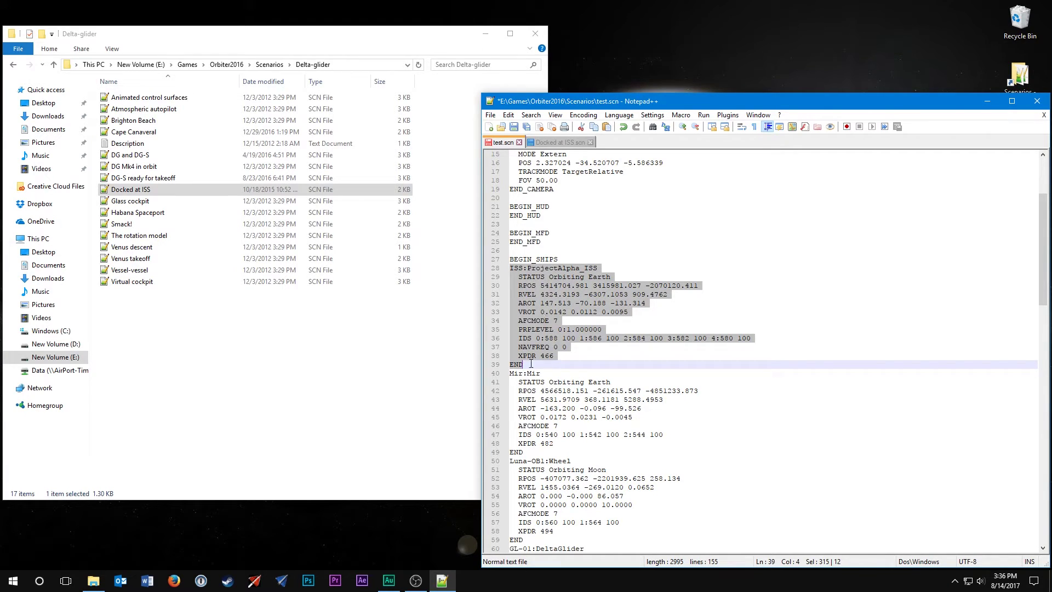
pyautogui.moveTo(524, 270); pyautogui.dragTo(513, 273)
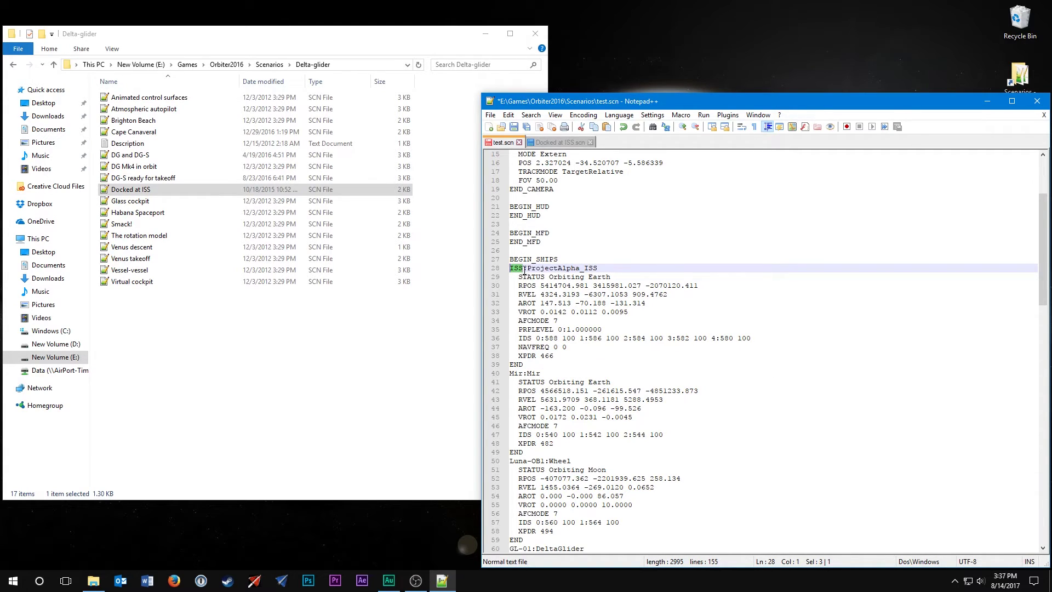
# Examine the last Deltaglider block in the ships section and the vessel class on its name line.
pyautogui.scroll(-16, 677, 383)
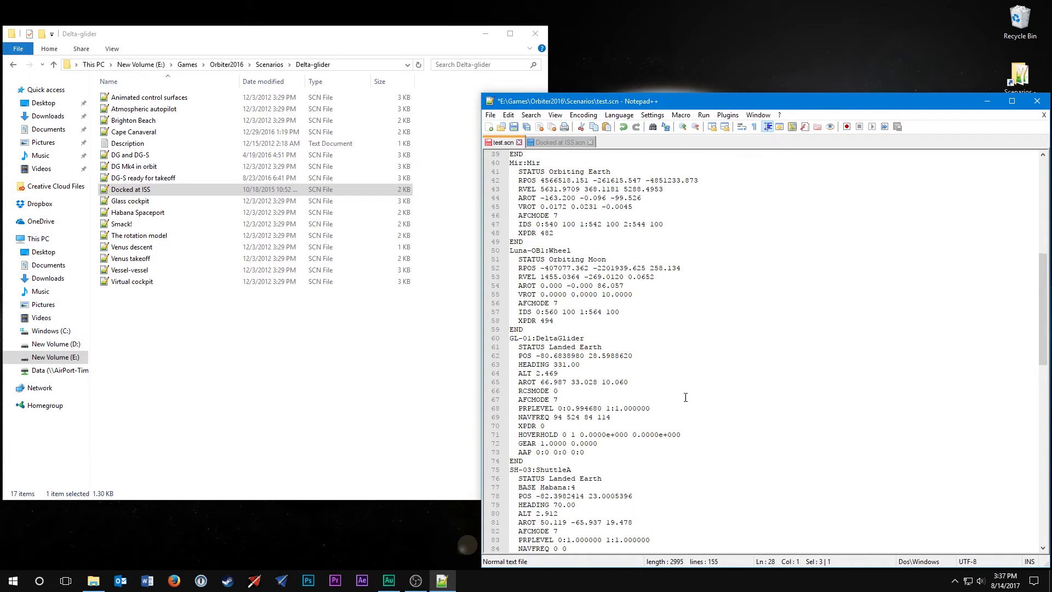
pyautogui.scroll(-16, 683, 406)
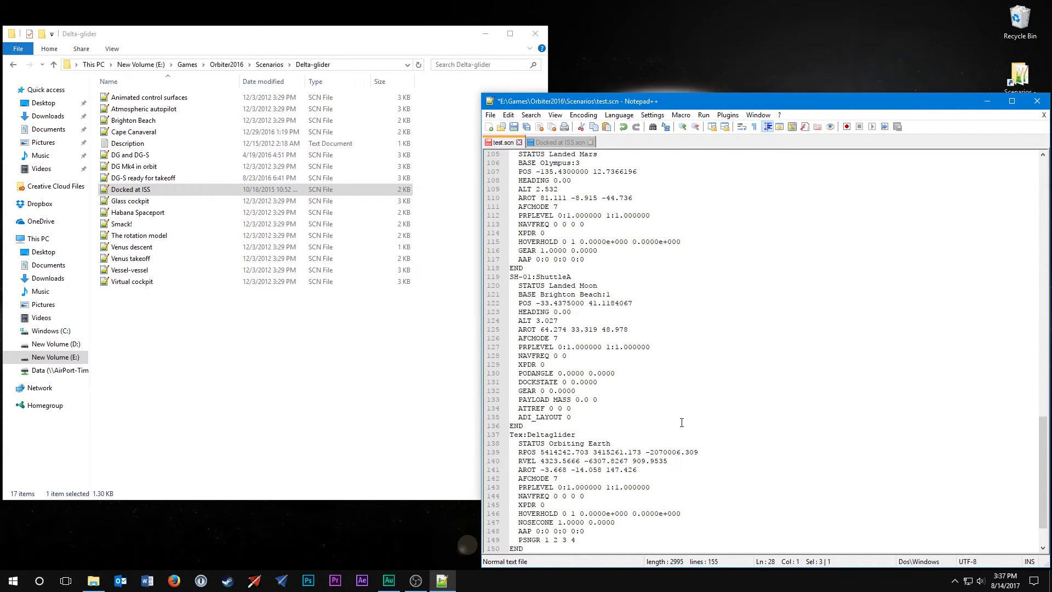
pyautogui.click(521, 373)
pyautogui.moveTo(510, 382); pyautogui.dragTo(542, 496)
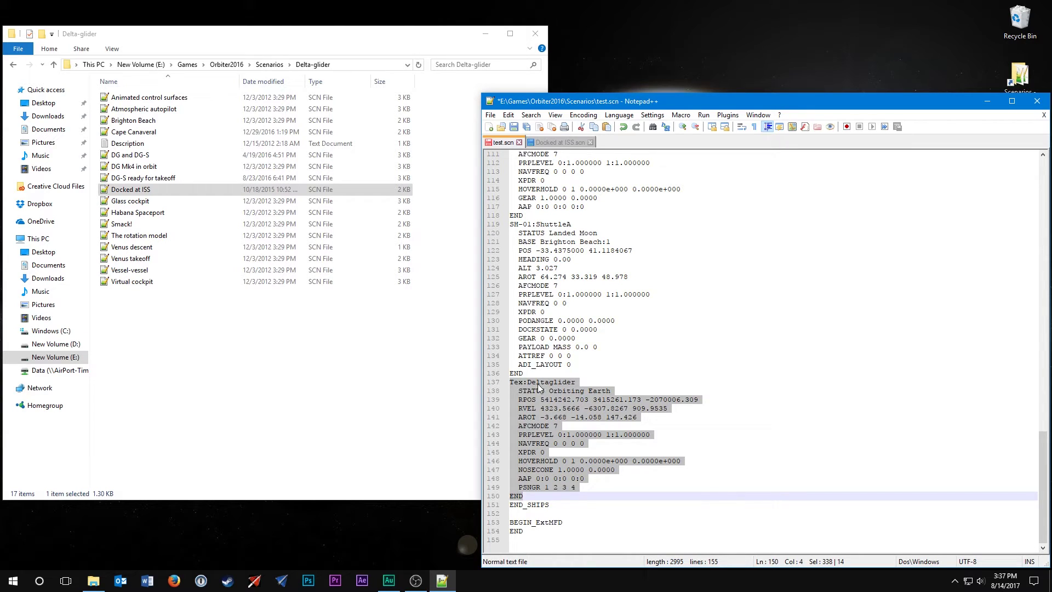
pyautogui.moveTo(576, 382); pyautogui.dragTo(527, 383)
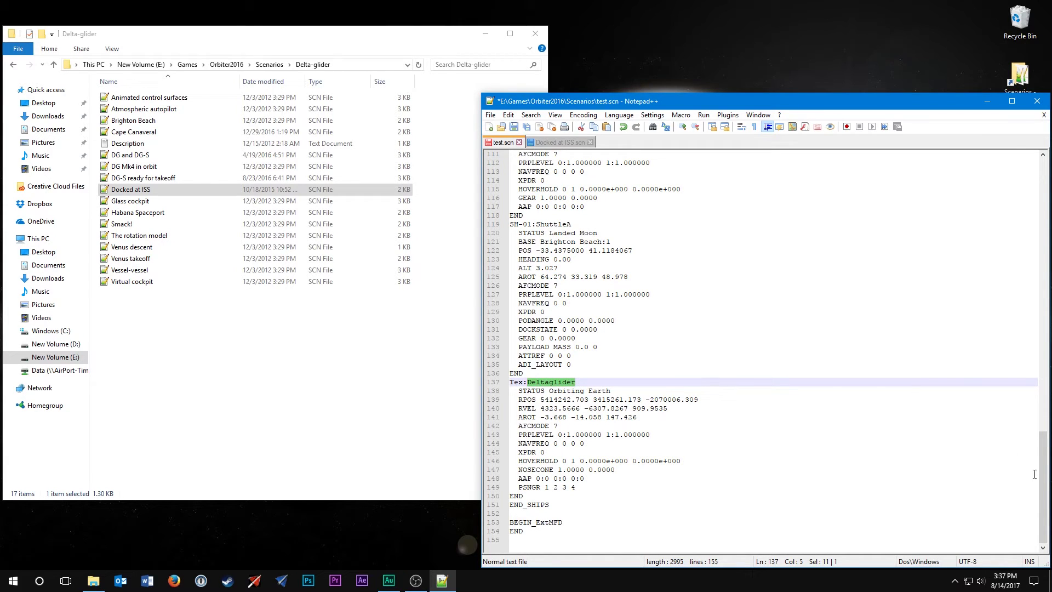
# Examine the ISS block's name line, comparing the vessel class ProjectAlpha_ISS with the vessel name ISS.
pyautogui.moveTo(1043, 480); pyautogui.dragTo(1045, 249)
pyautogui.click(571, 259)
pyautogui.moveTo(603, 241); pyautogui.dragTo(527, 242)
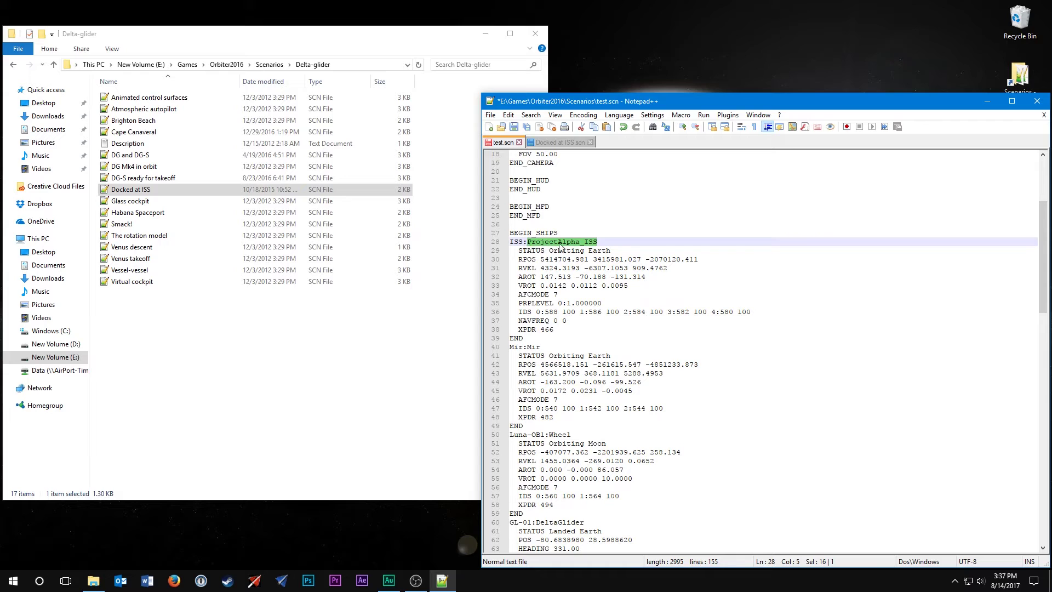
pyautogui.moveTo(525, 242); pyautogui.dragTo(510, 243)
pyautogui.click(519, 244)
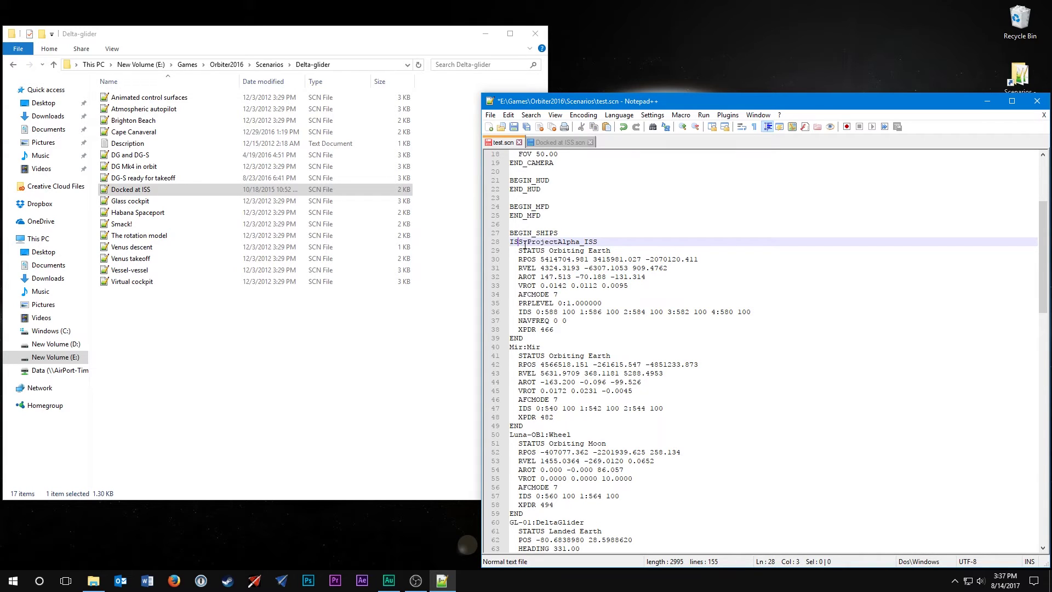
pyautogui.moveTo(524, 242); pyautogui.dragTo(510, 242)
# Try replacing the vessel name Mir with ISS on the name line of the Mir block.
pyautogui.click(522, 347)
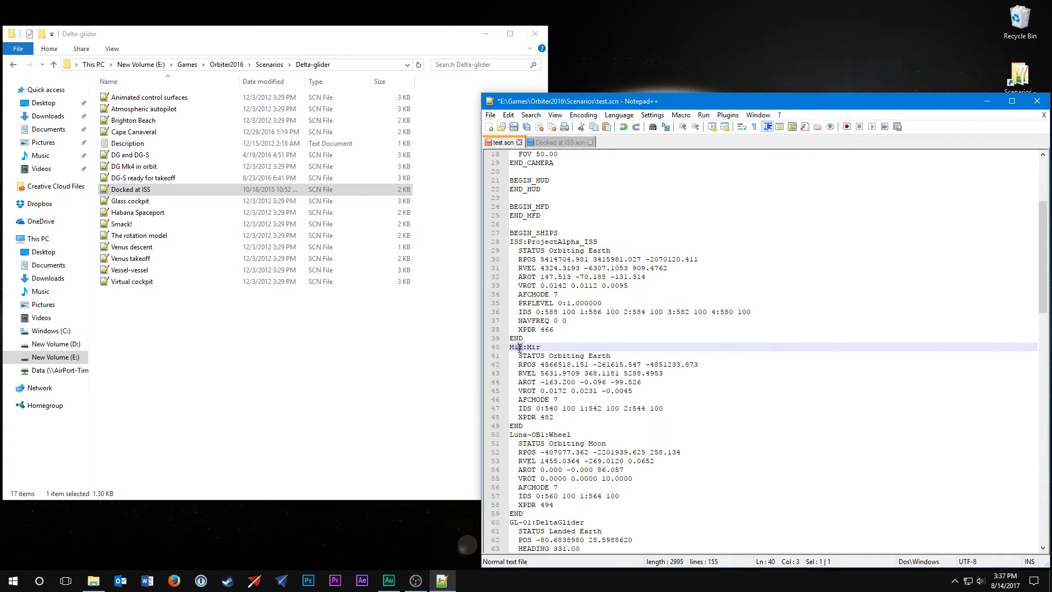
pyautogui.moveTo(510, 348); pyautogui.dragTo(513, 352)
pyautogui.click(523, 346)
pyautogui.press('BackSpace')
pyautogui.press('BackSpace')
pyautogui.press('BackSpace')
pyautogui.write('ISS')
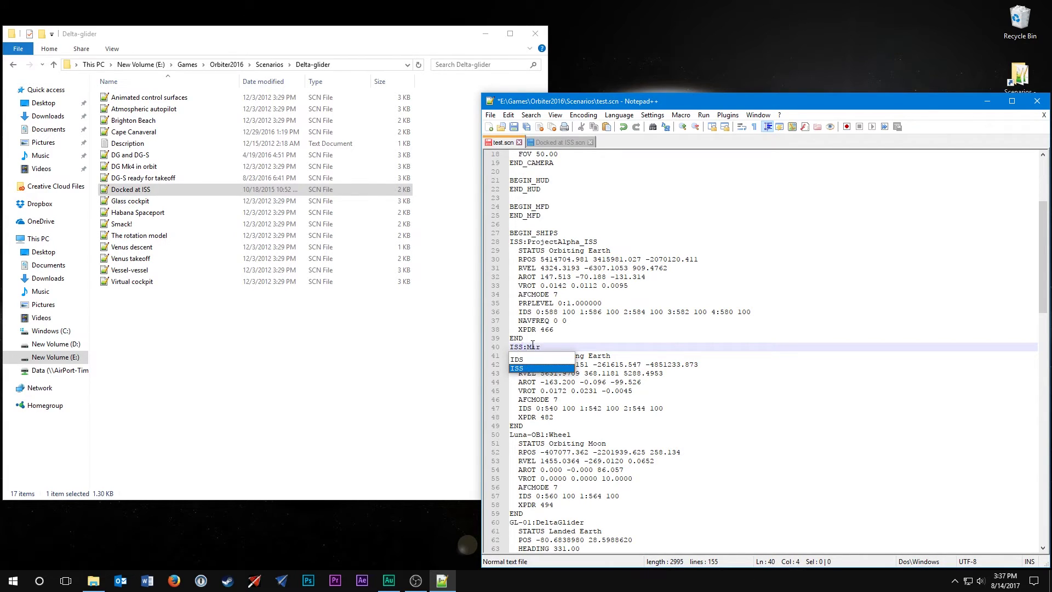
pyautogui.write('2')
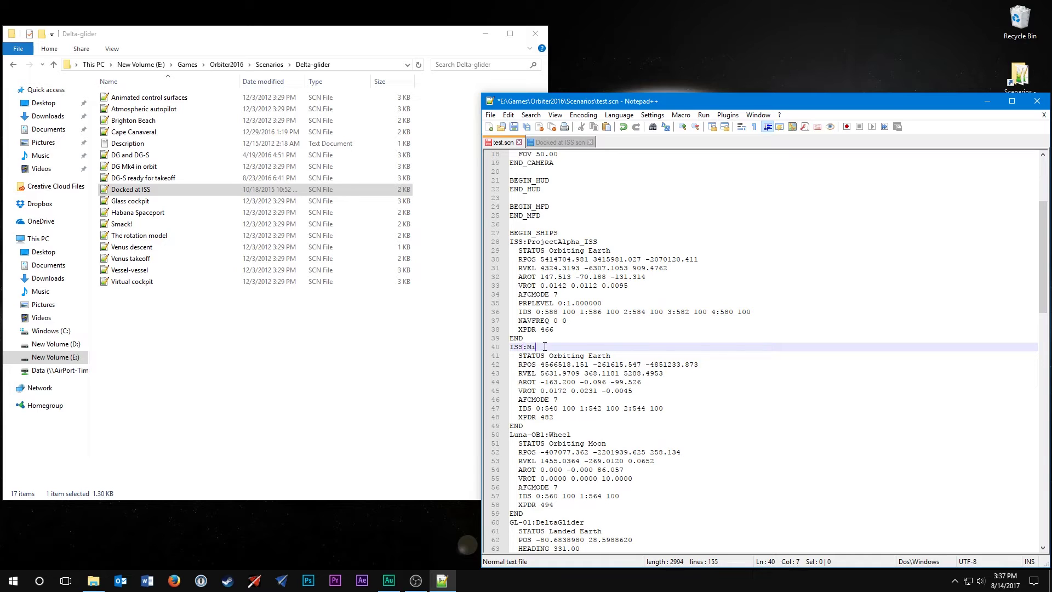
# Restore the Mir block's name line to Mir:Mir.
pyautogui.write('Mir')
pyautogui.click(523, 347)
pyautogui.press('BackSpace')
pyautogui.press('BackSpace')
pyautogui.press('BackSpace')
pyautogui.write('Mir')
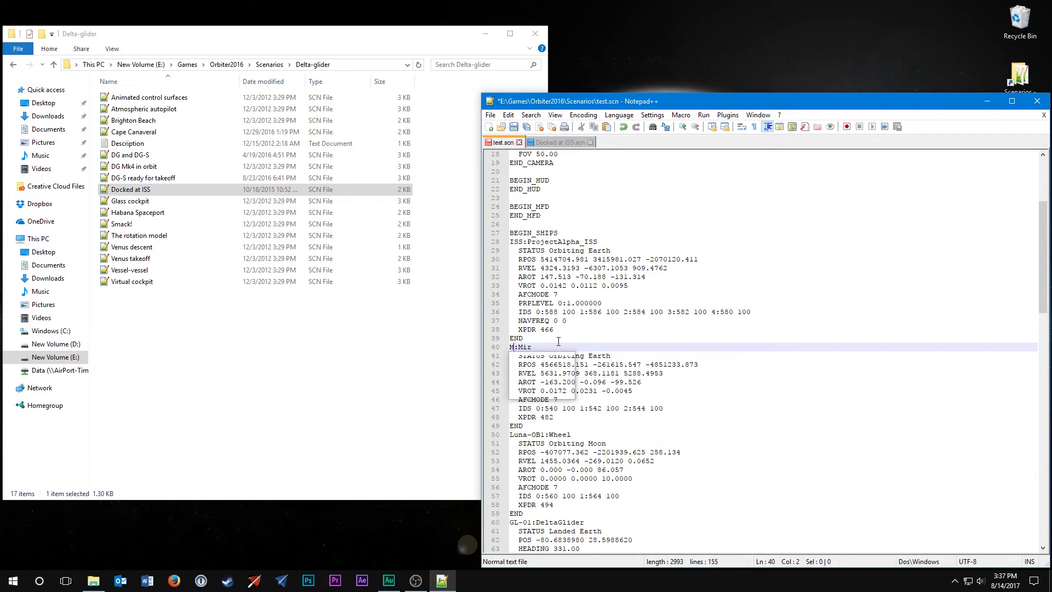
pyautogui.click(637, 307)
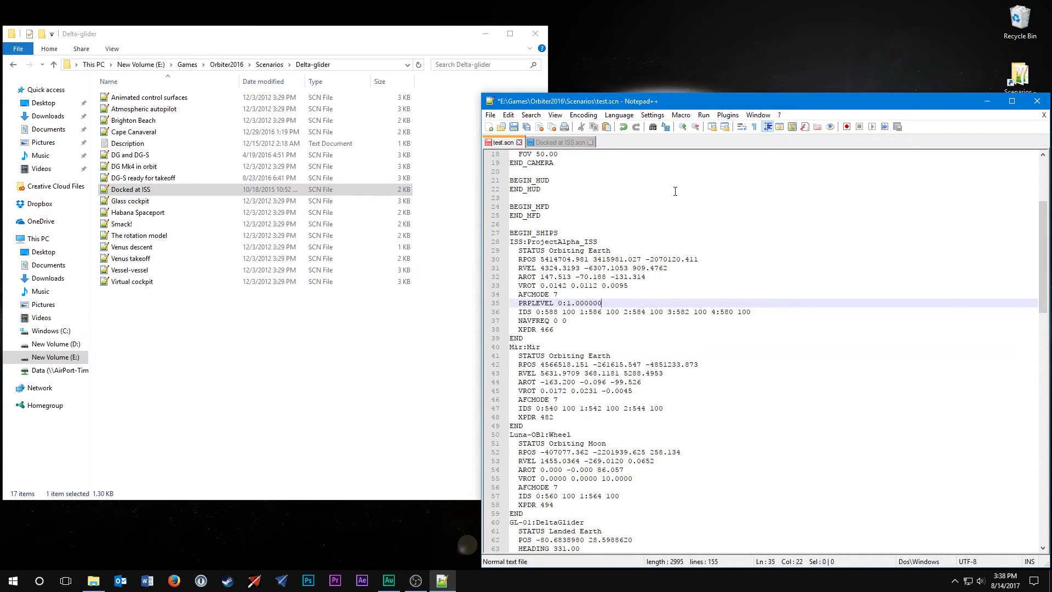
# Examine the ISS block's position, velocity and rotation entries, followed by its AFCMODE and PRPLEVEL entries.
pyautogui.click(519, 241)
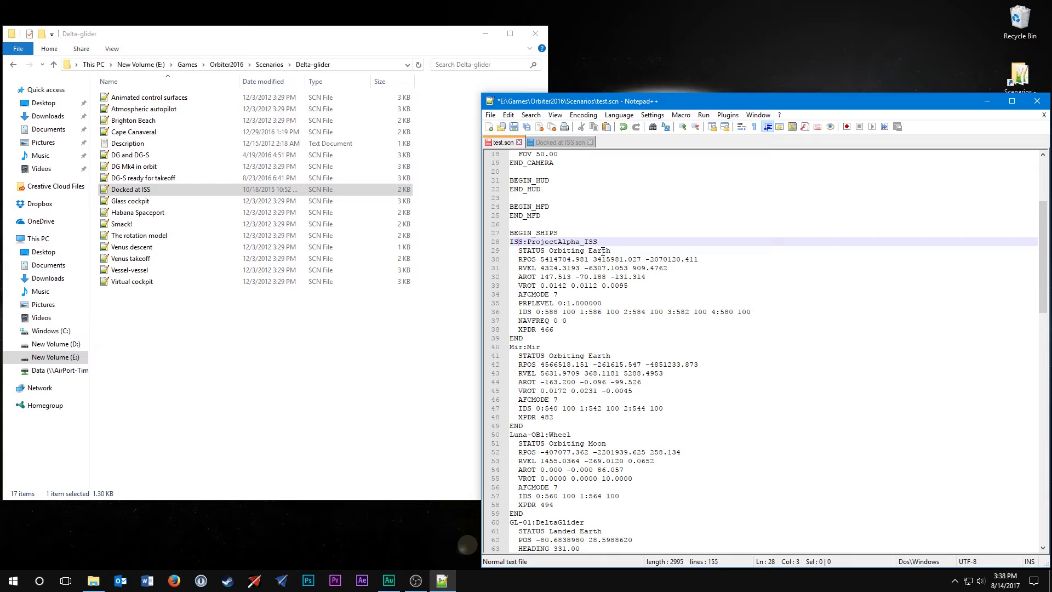
pyautogui.moveTo(518, 259); pyautogui.dragTo(635, 286)
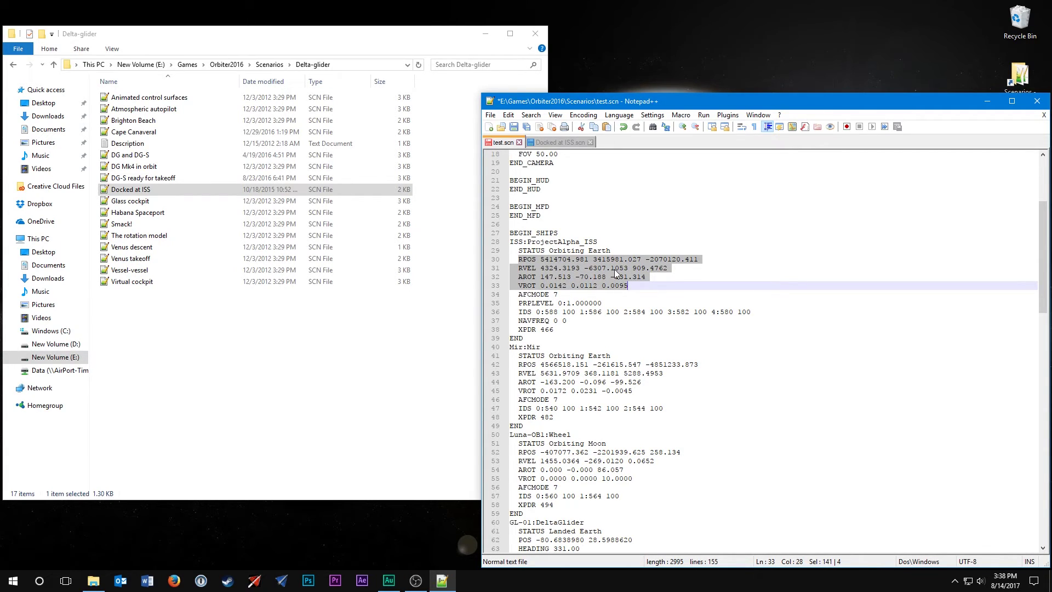
pyautogui.moveTo(563, 294); pyautogui.dragTo(505, 300)
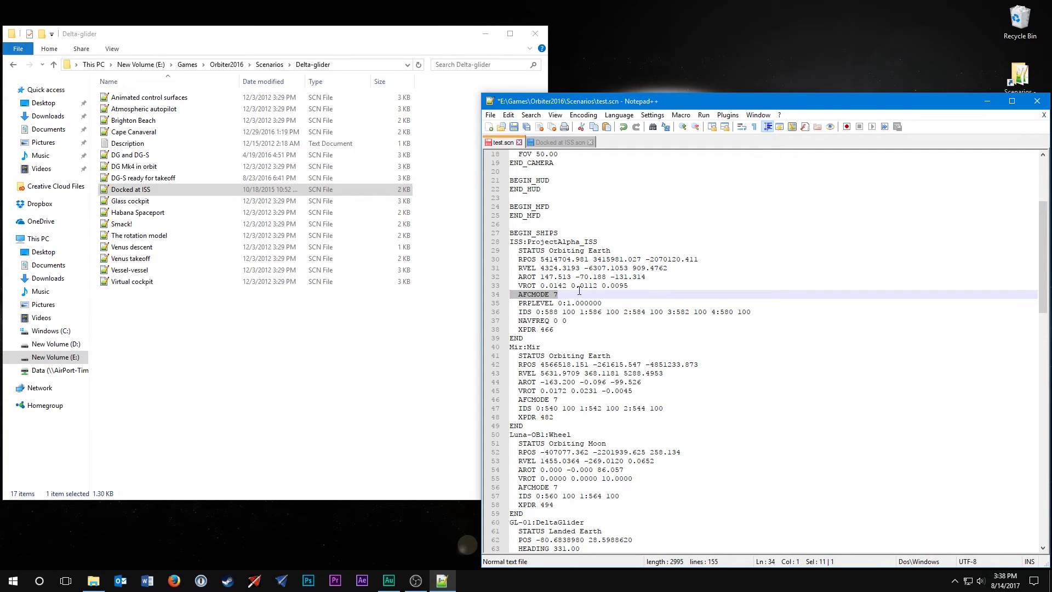
pyautogui.click(585, 294)
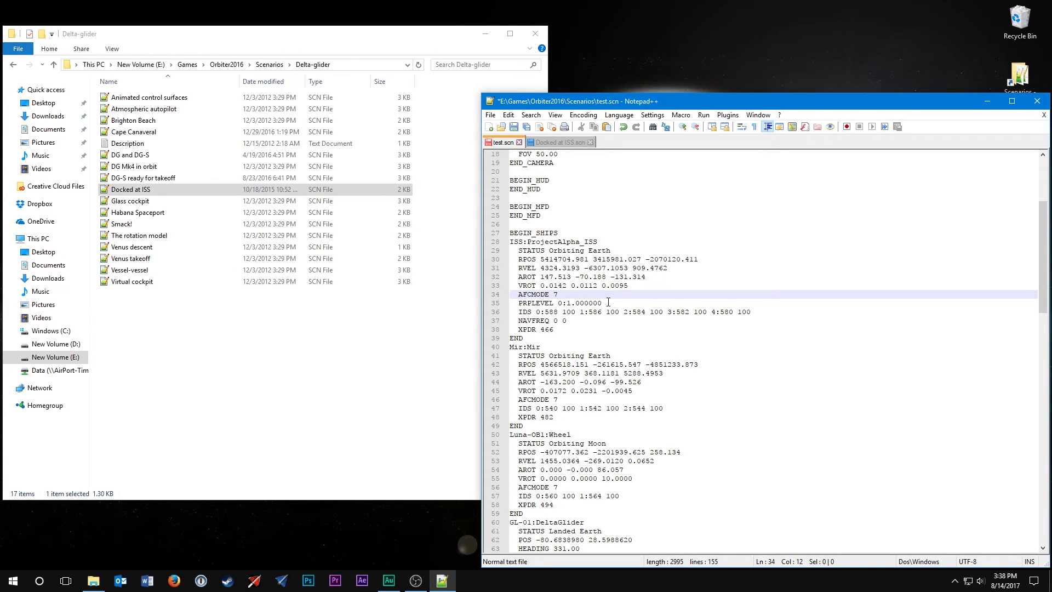
pyautogui.moveTo(600, 304); pyautogui.dragTo(507, 303)
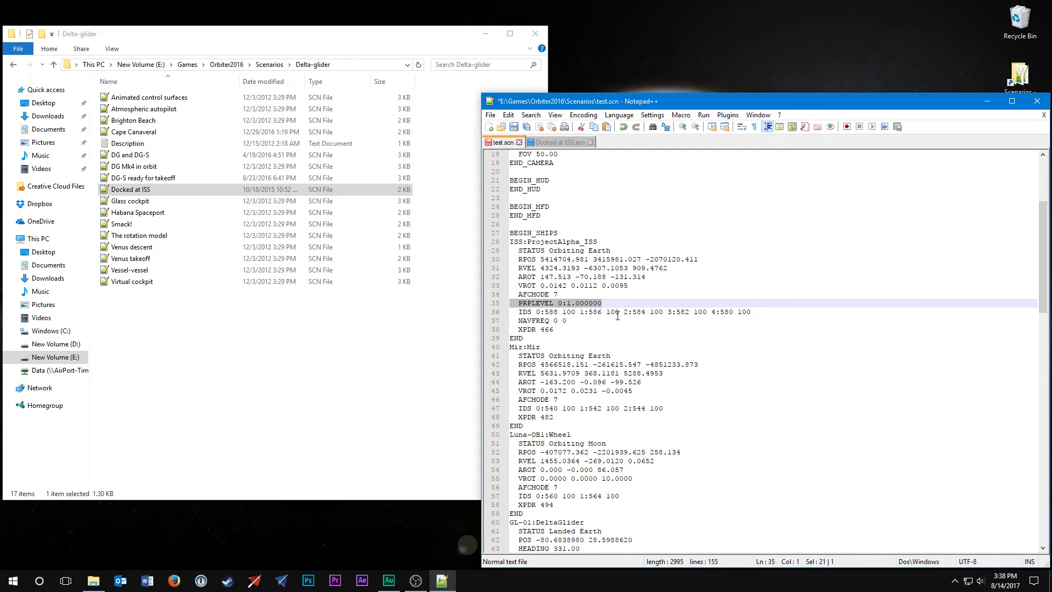
# Examine the docking port IDS values and the NAVFREQ and XPDR entries of the ISS block.
pyautogui.scroll(-2, 640, 312)
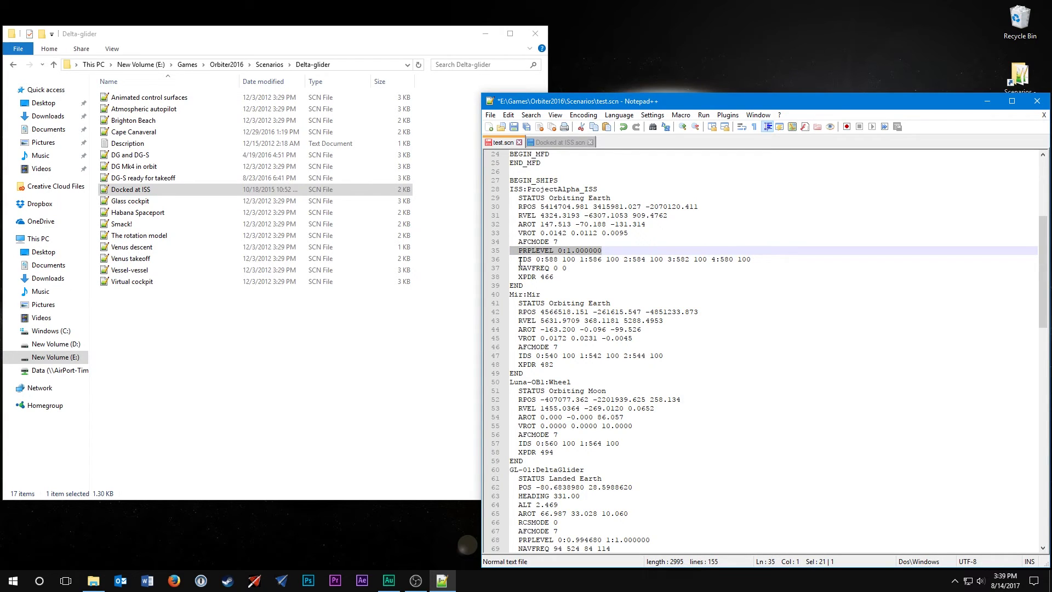
pyautogui.moveTo(523, 261); pyautogui.dragTo(698, 261)
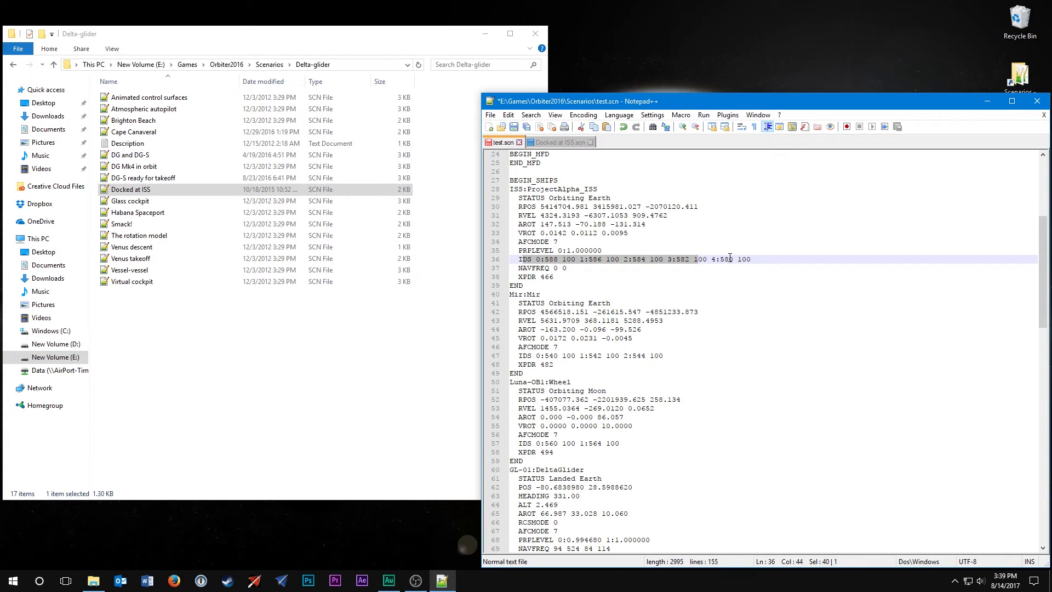
pyautogui.click(750, 260)
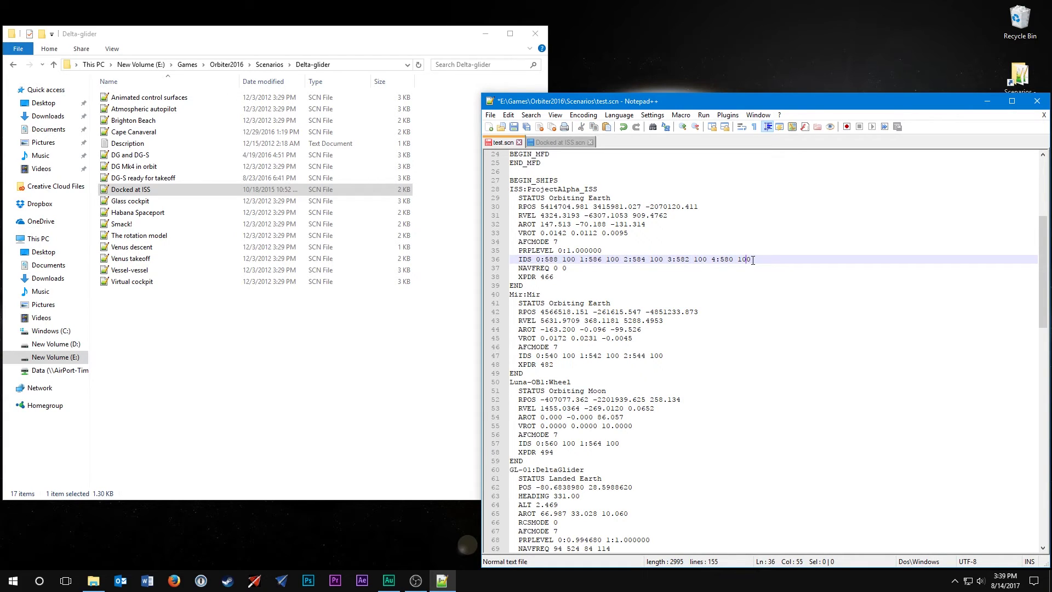
pyautogui.moveTo(752, 260); pyautogui.dragTo(537, 261)
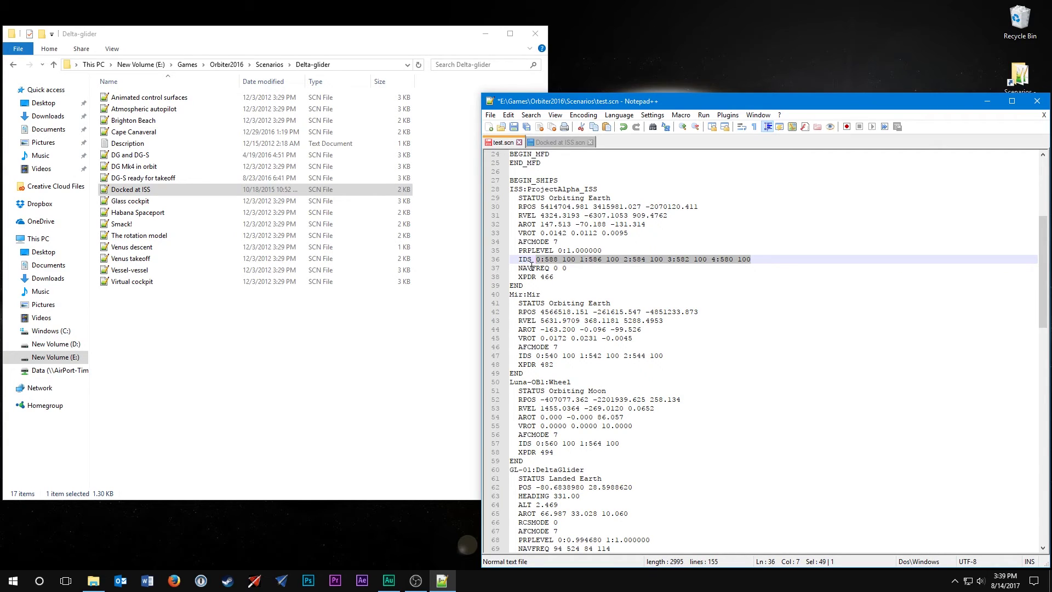
pyautogui.click(568, 269)
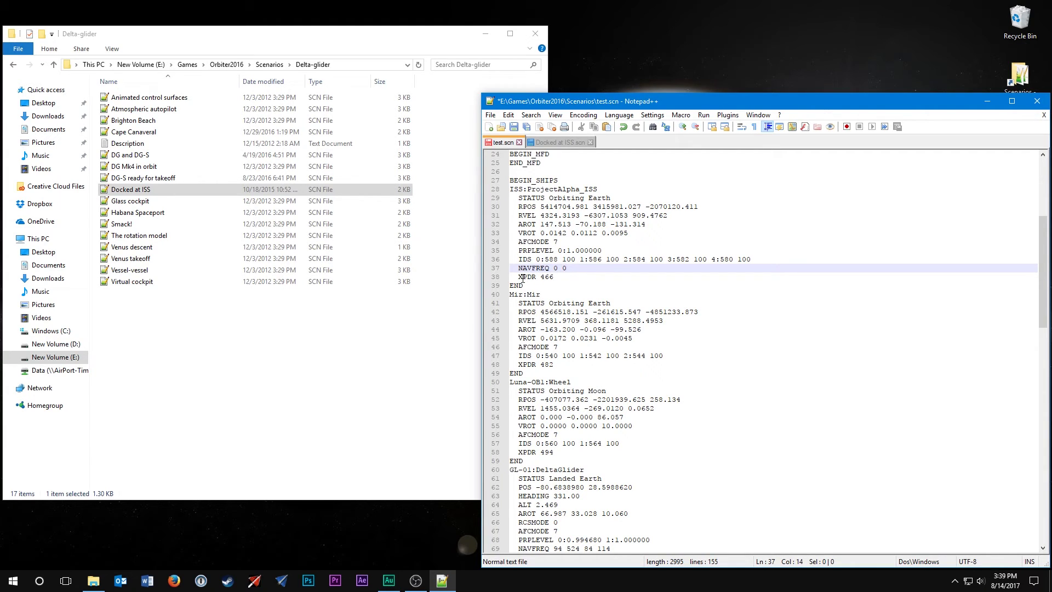
pyautogui.click(558, 276)
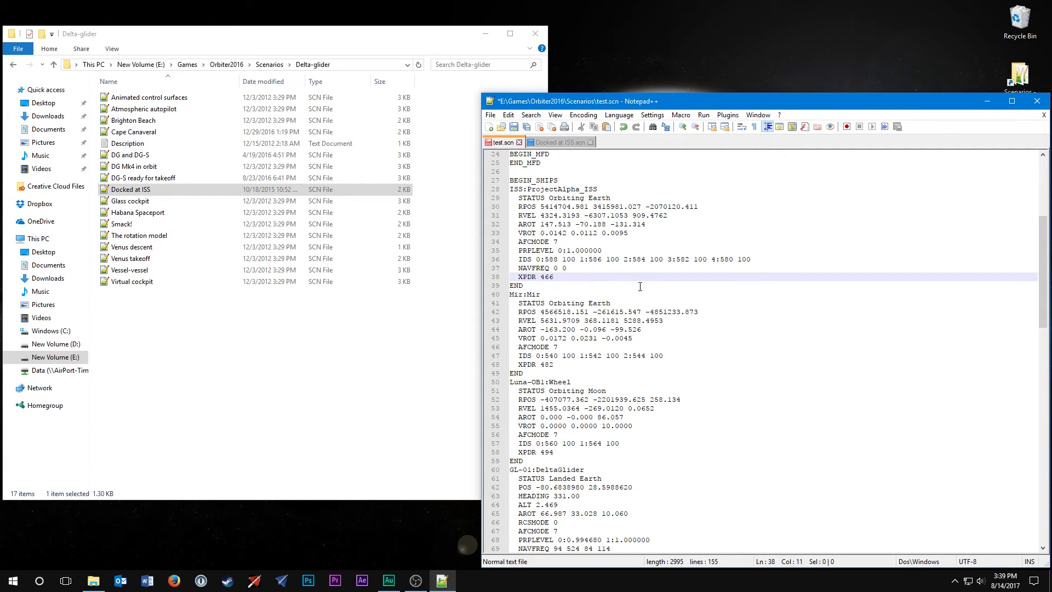
# Compare the orbiting STATUS entries of the ISS and Luna-OB1 blocks.
pyautogui.scroll(-4, 694, 270)
pyautogui.scroll(-5, 706, 269)
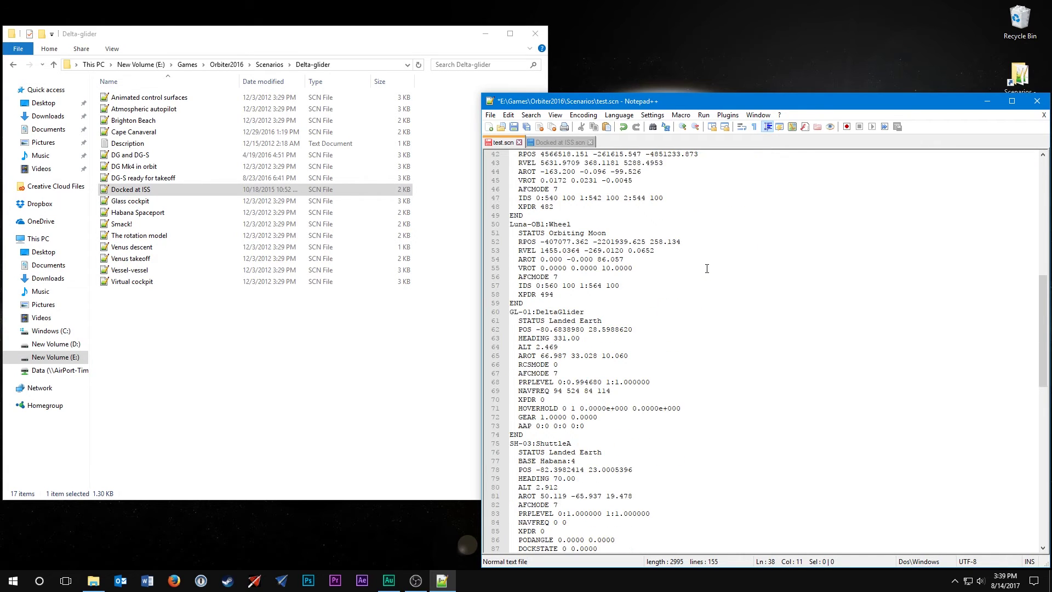
pyautogui.scroll(11, 707, 267)
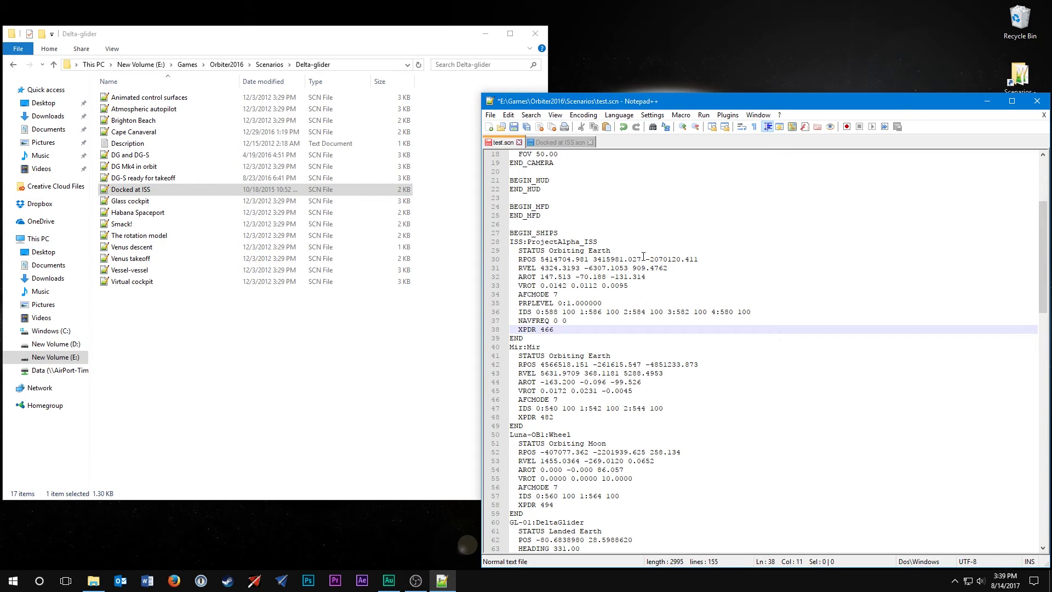
pyautogui.moveTo(549, 250); pyautogui.dragTo(610, 250)
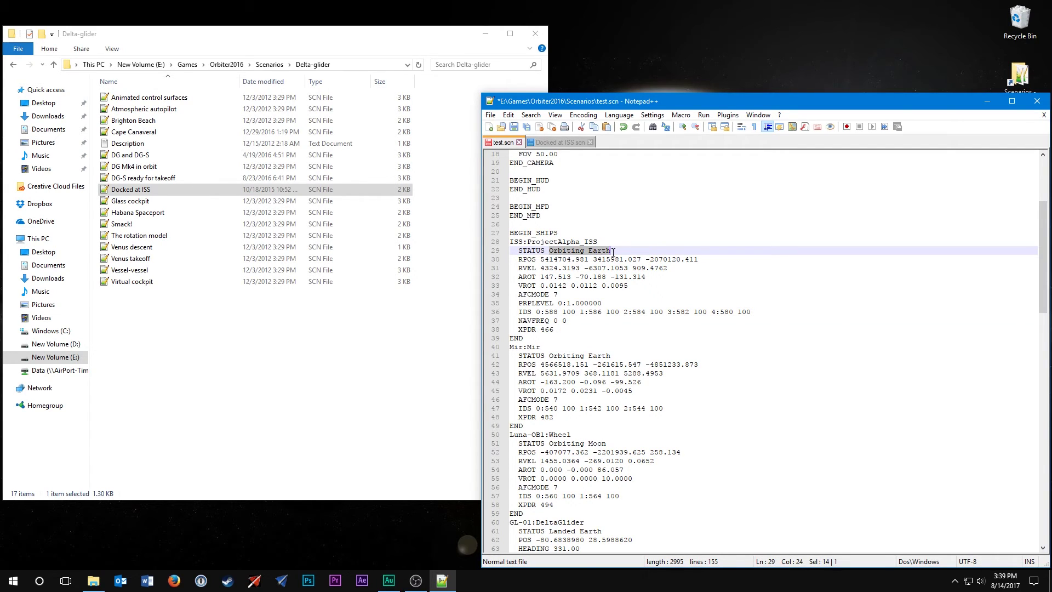
pyautogui.scroll(-8, 628, 300)
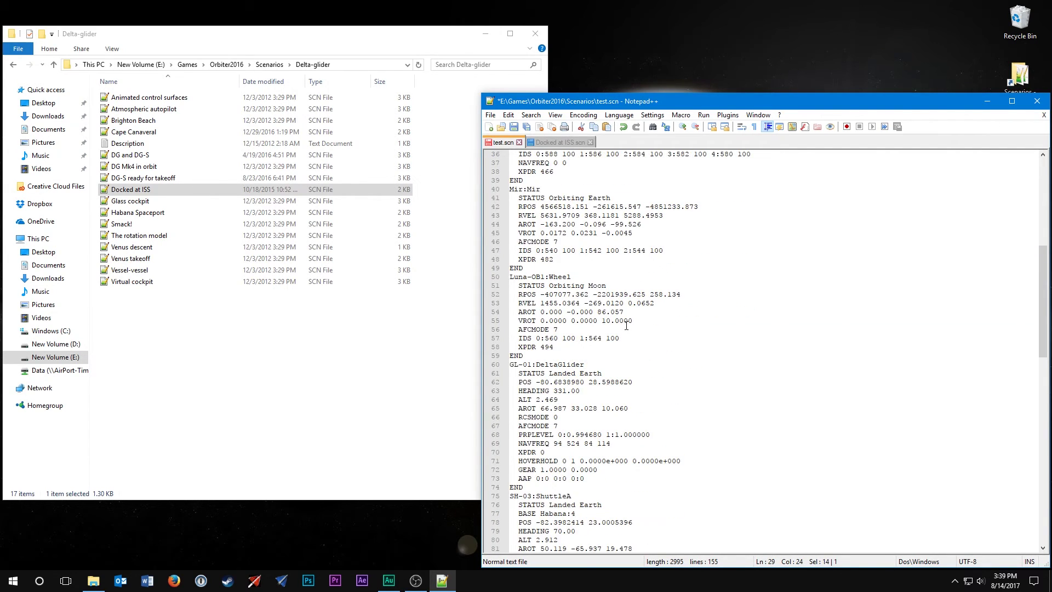
pyautogui.moveTo(549, 234); pyautogui.dragTo(597, 234)
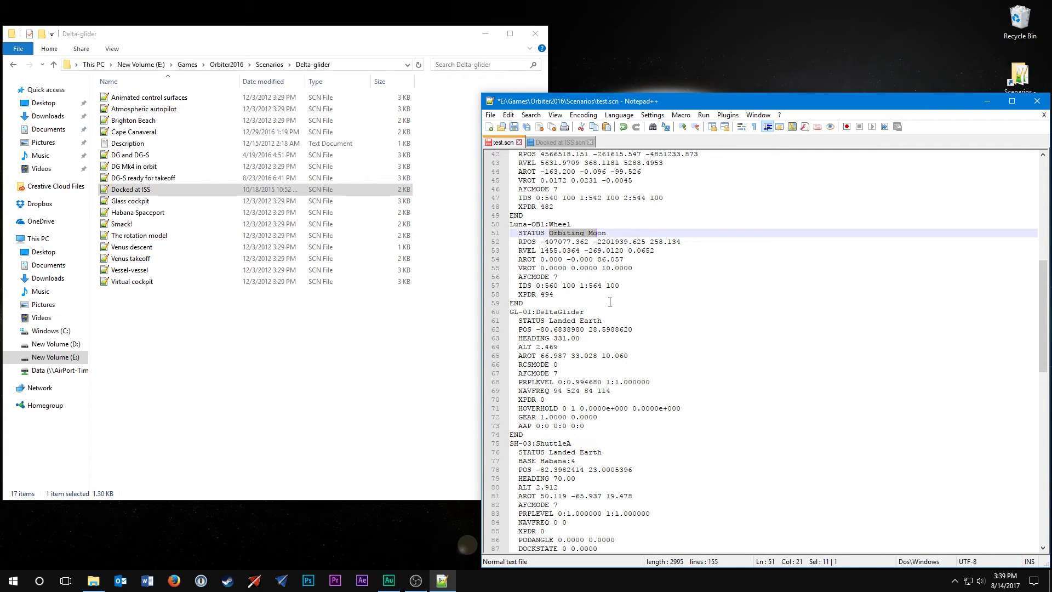
# Examine the landed STATUS, POS and HEADING entries of the GL-01 DeltaGlider block.
pyautogui.scroll(-2, 610, 302)
pyautogui.scroll(-2, 610, 302)
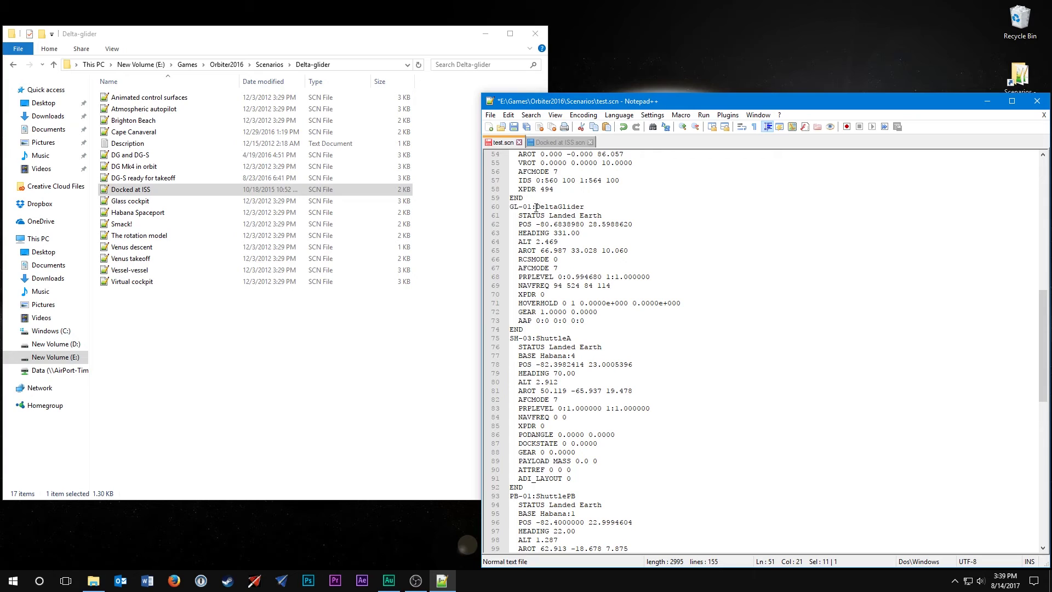
pyautogui.moveTo(553, 215); pyautogui.dragTo(599, 216)
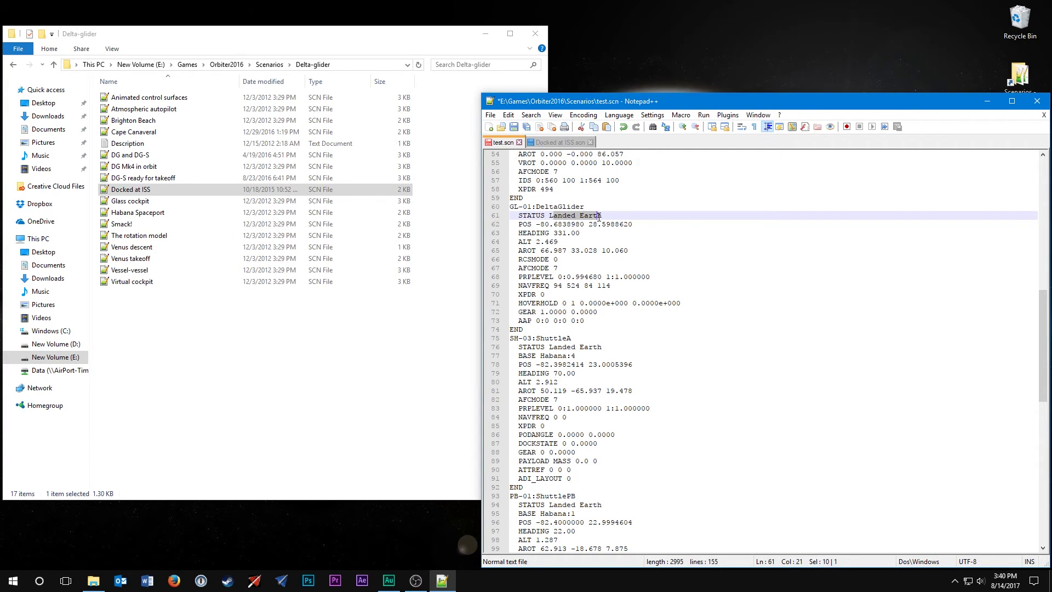
pyautogui.moveTo(531, 224); pyautogui.dragTo(618, 229)
pyautogui.moveTo(536, 233); pyautogui.dragTo(571, 233)
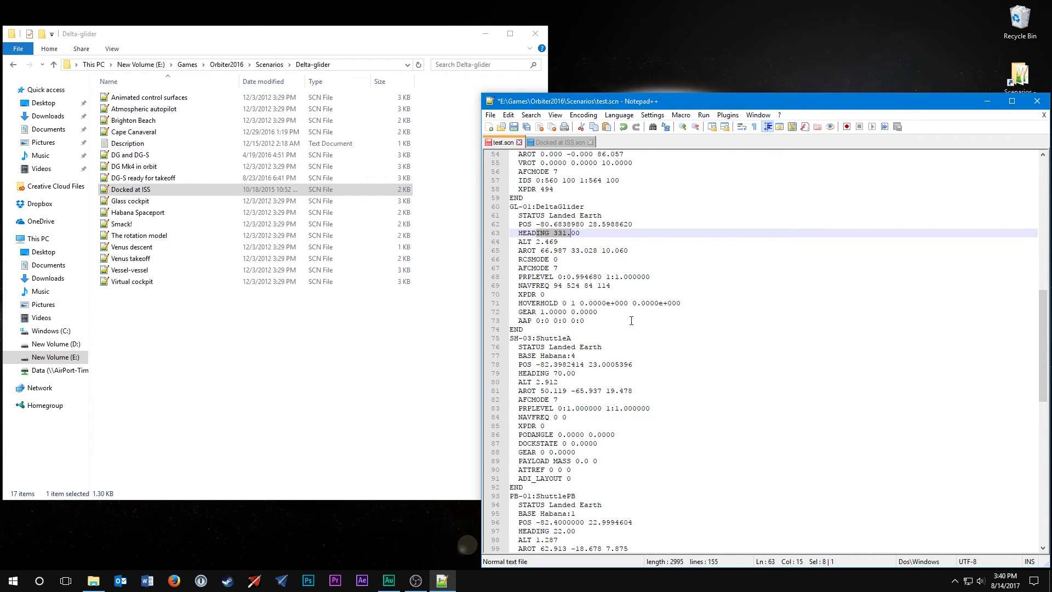
# Examine the BASE entry of the SH-03 ShuttleA block.
pyautogui.scroll(-2, 631, 320)
pyautogui.scroll(-4, 632, 321)
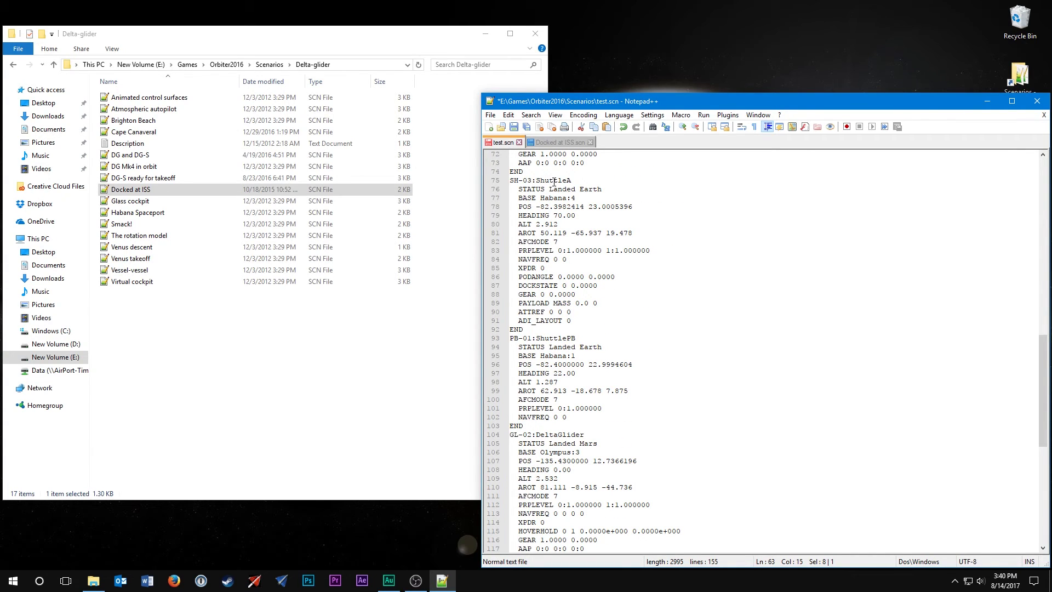
pyautogui.moveTo(527, 198); pyautogui.dragTo(579, 199)
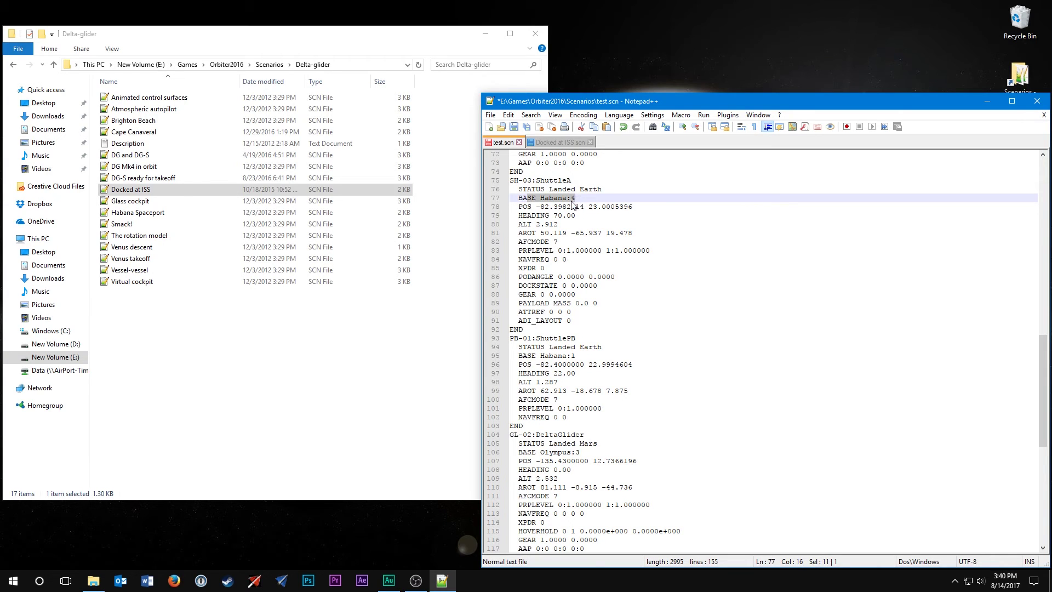
# Review the remaining vessel entries through the end of the test scenario file.
pyautogui.click(575, 199)
pyautogui.scroll(-6, 628, 352)
pyautogui.scroll(-7, 629, 351)
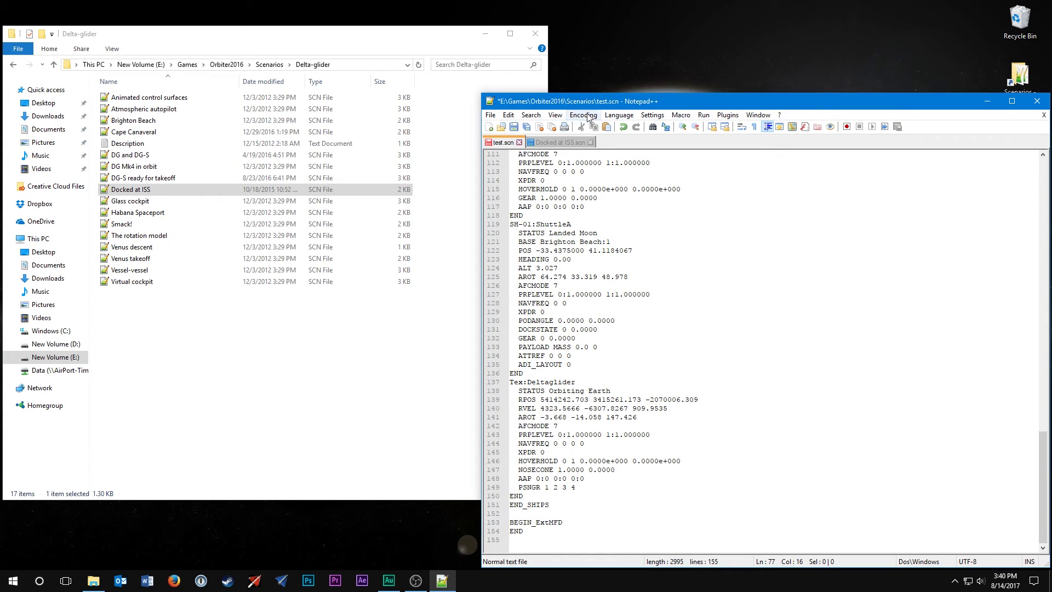
# Switch to Docked at ISS.scn and examine the ISS block in the ships section, including its DOCKINFO entry.
pyautogui.click(553, 141)
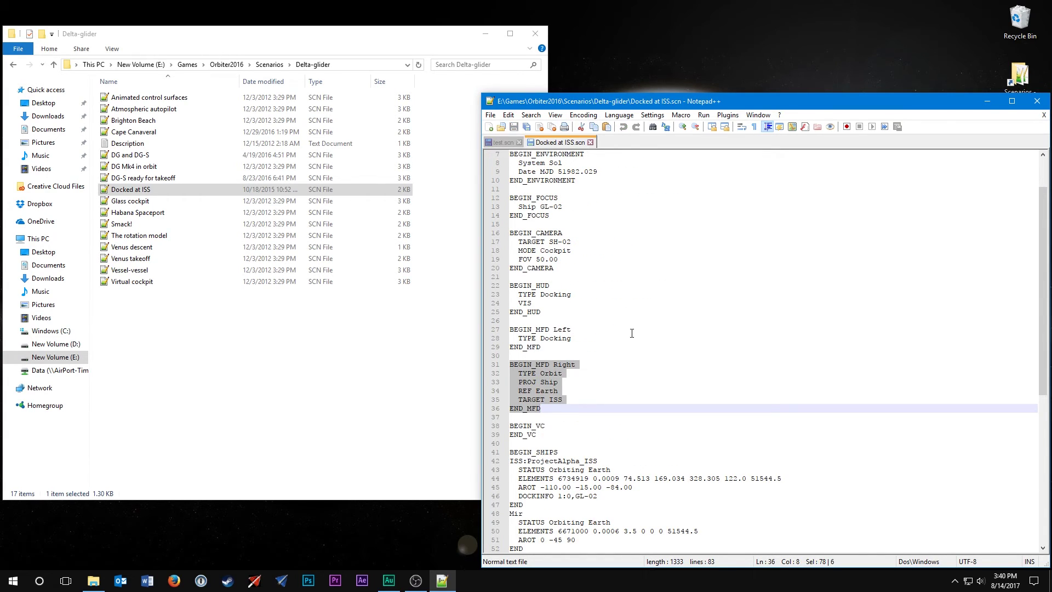
pyautogui.click(669, 338)
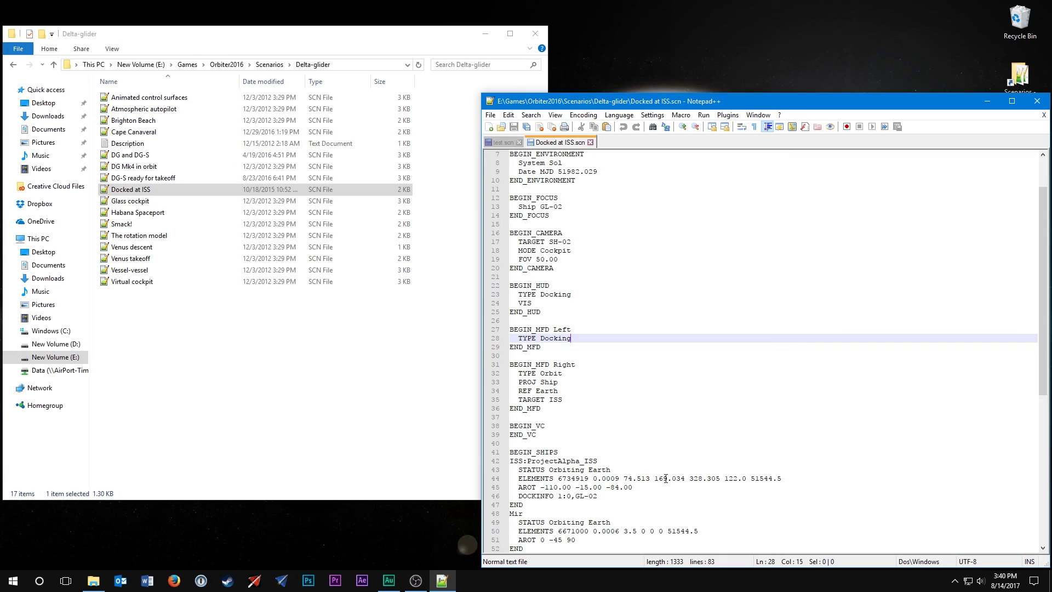
pyautogui.scroll(-4, 658, 458)
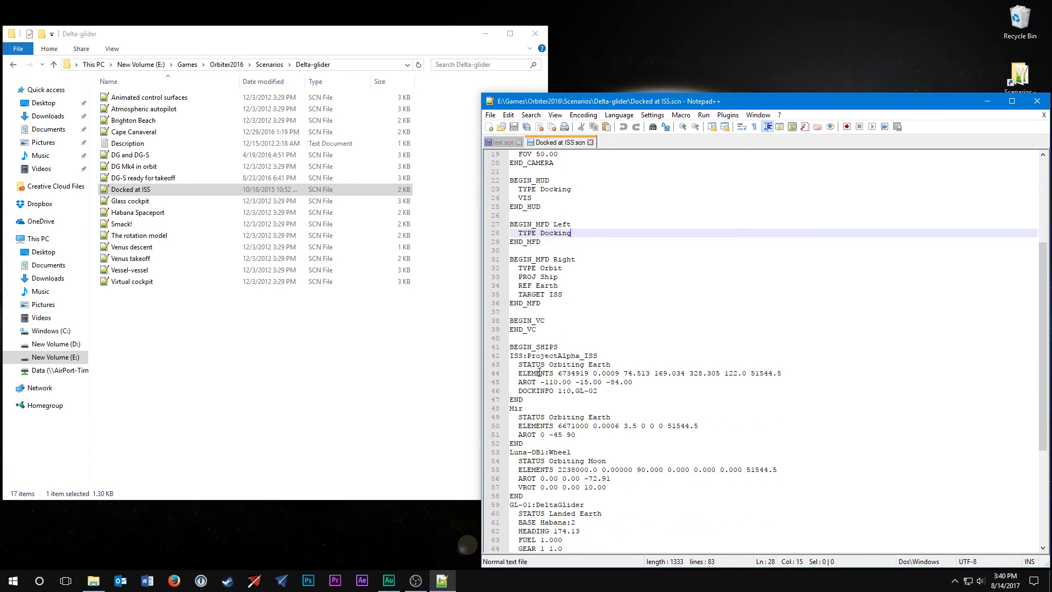
pyautogui.moveTo(511, 356); pyautogui.dragTo(606, 390)
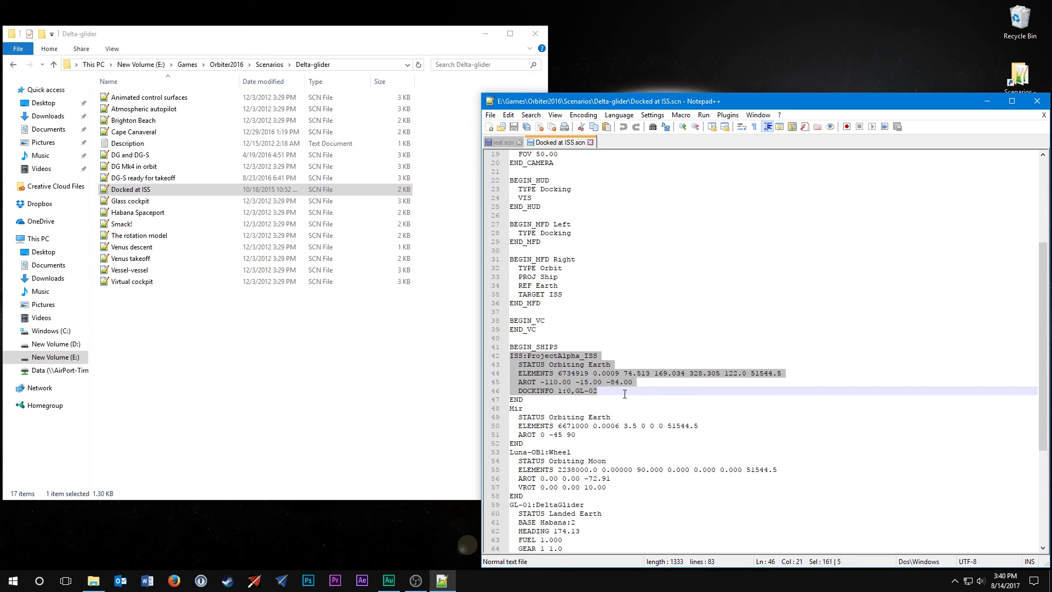
pyautogui.click(594, 390)
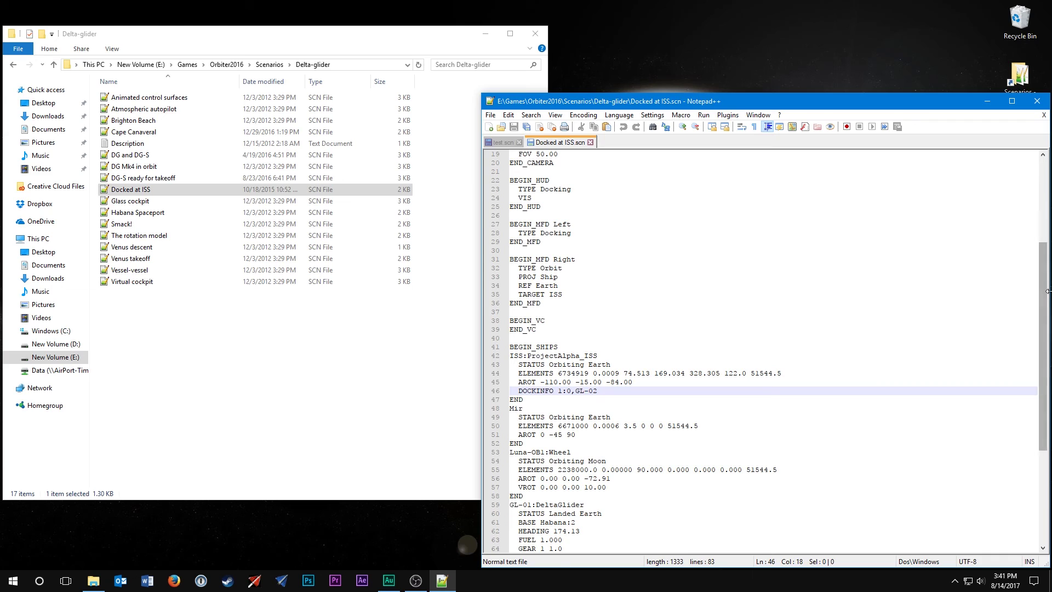
# Examine the GL-02 DeltaGlider block of Docked at ISS.scn, focusing on its STATUS and DOCKINFO entries.
pyautogui.moveTo(1046, 292); pyautogui.dragTo(1048, 425)
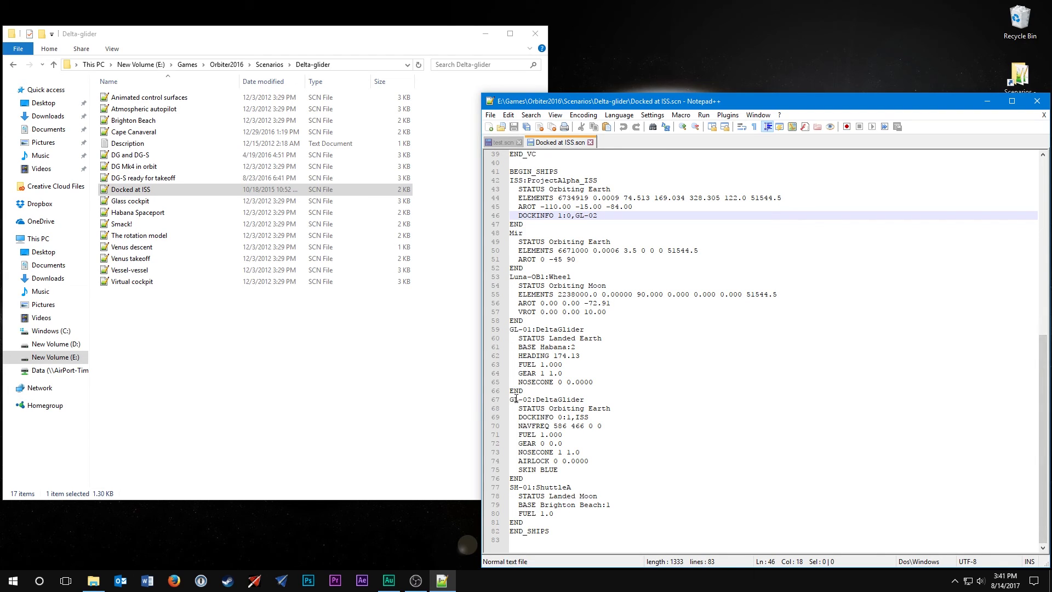
pyautogui.moveTo(509, 400); pyautogui.dragTo(542, 481)
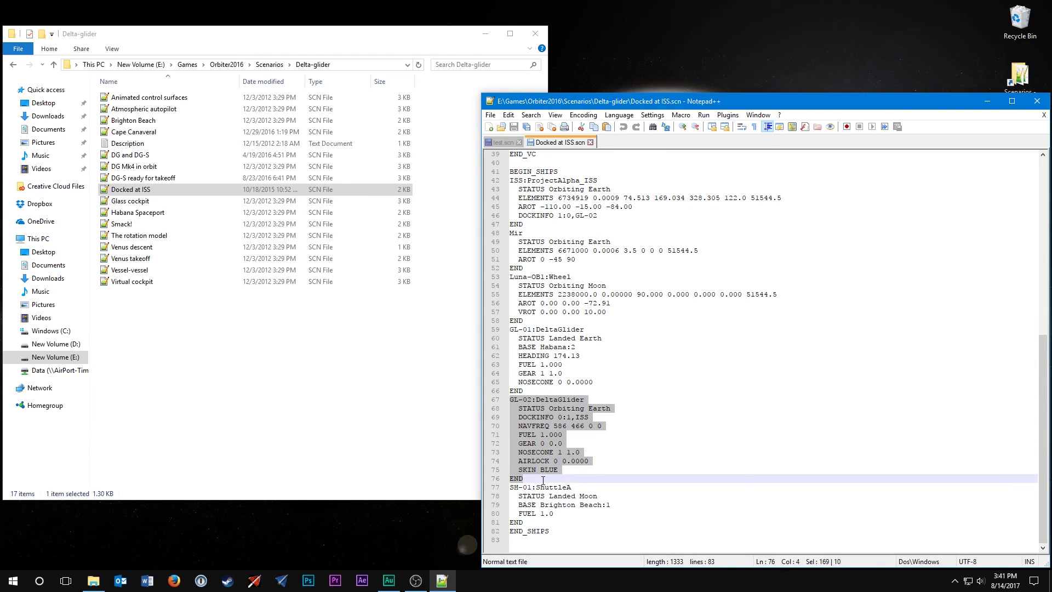
pyautogui.click(545, 418)
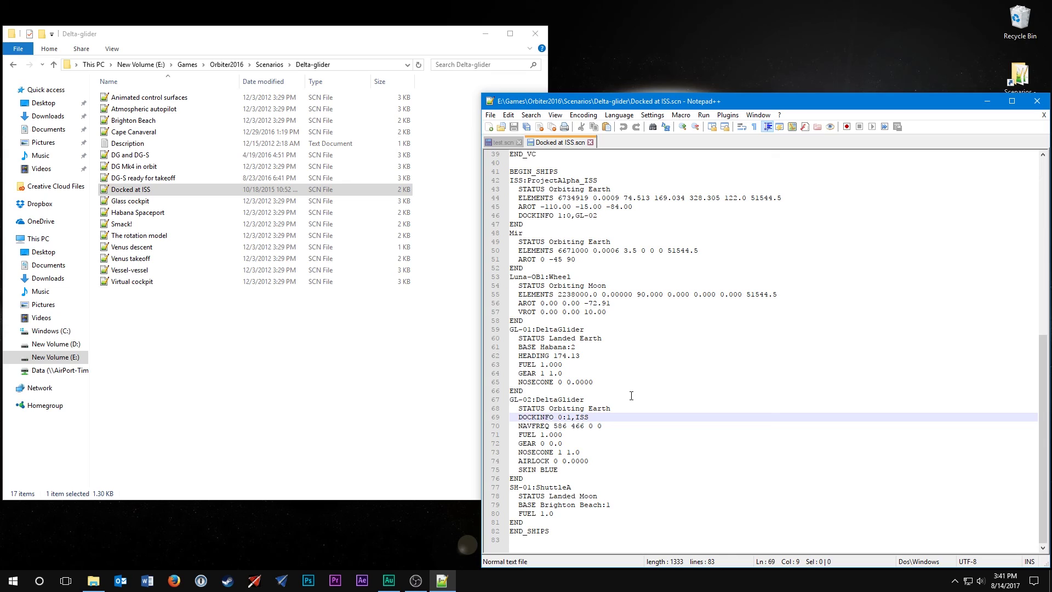
pyautogui.click(568, 409)
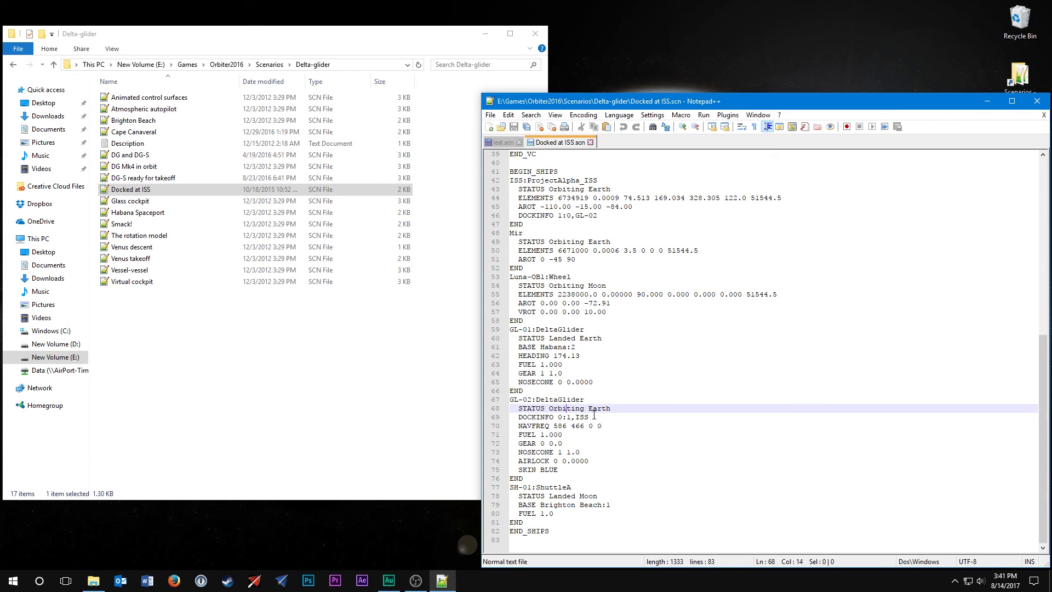
pyautogui.moveTo(589, 418); pyautogui.dragTo(510, 419)
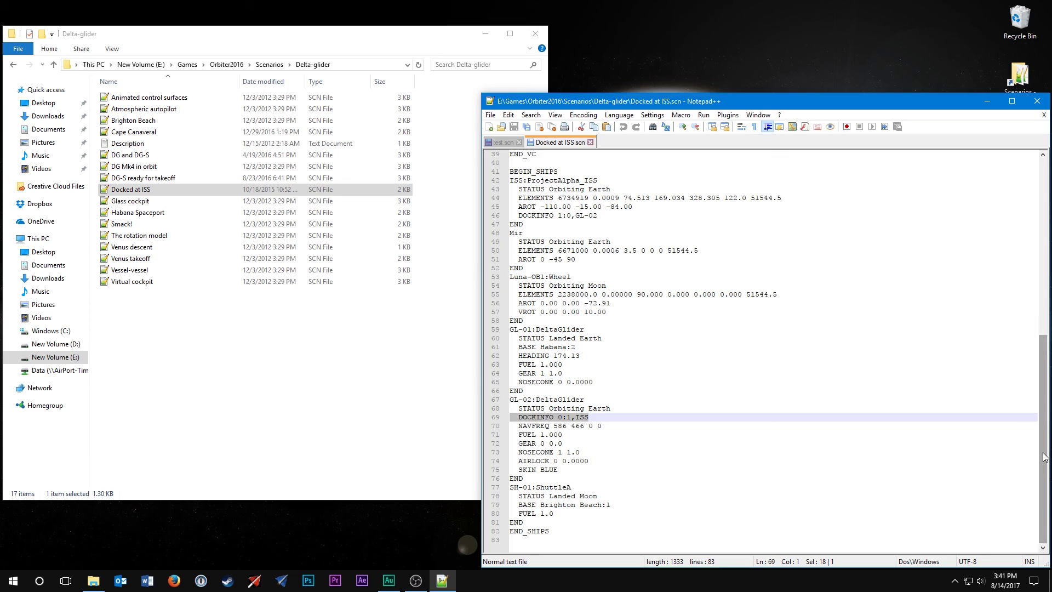
# Look over the whole Docked at ISS scenario once more, and close the text editor and the Delta-glider folder window.
pyautogui.scroll(13, 941, 238)
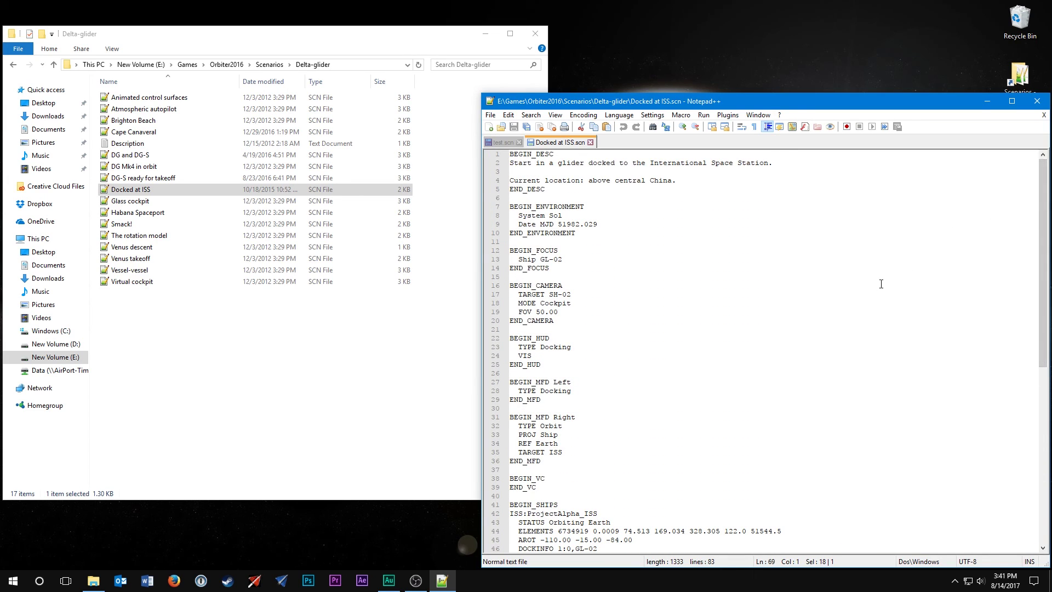
pyautogui.scroll(-13, 808, 360)
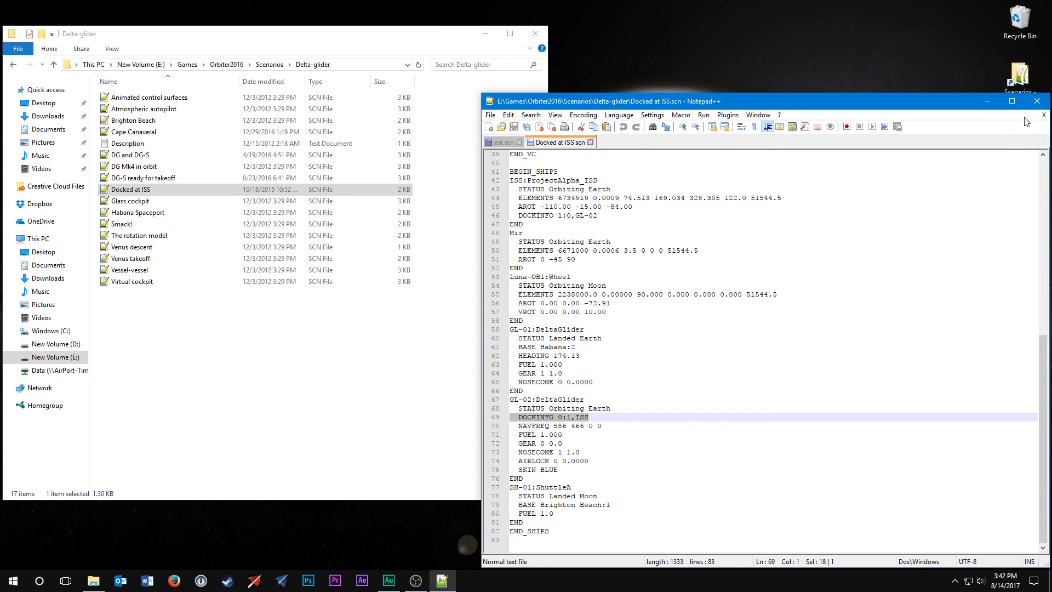
pyautogui.click(1036, 101)
pyautogui.click(535, 34)
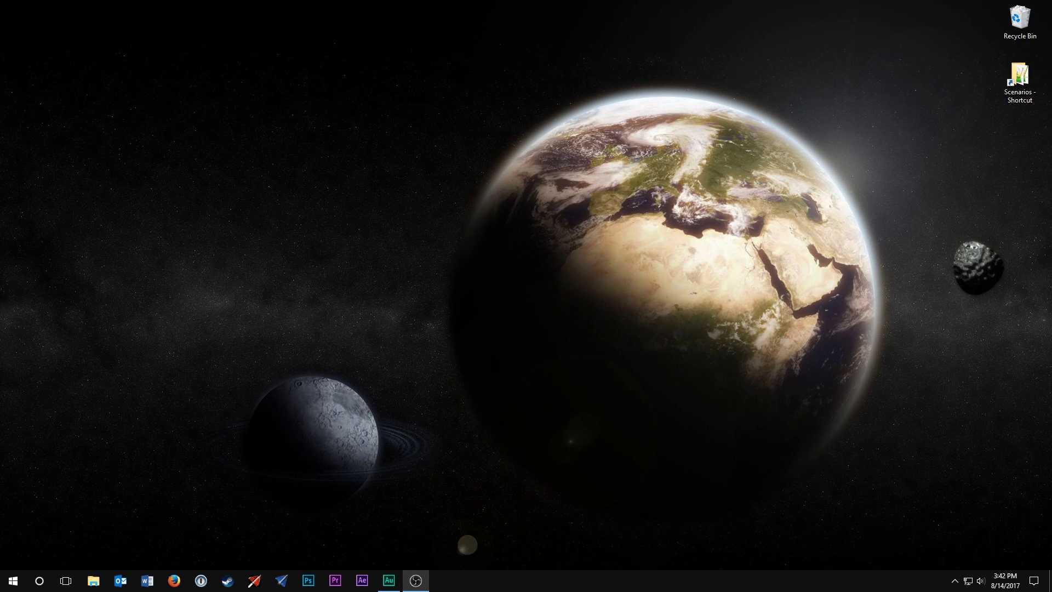